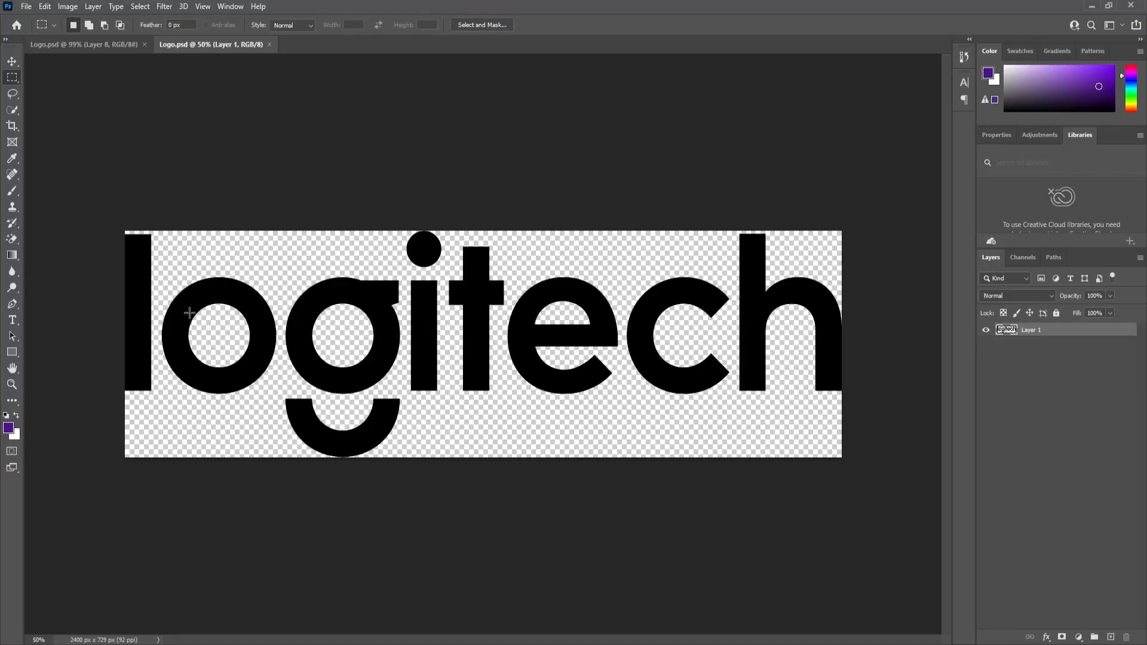
Cut the letter l from Layer 1, paste it in place on a new layer, hide that layer and reselect Layer 1.
{"action": "left_click_drag", "start_coordinate": [105, 222], "coordinate": [155, 431]}
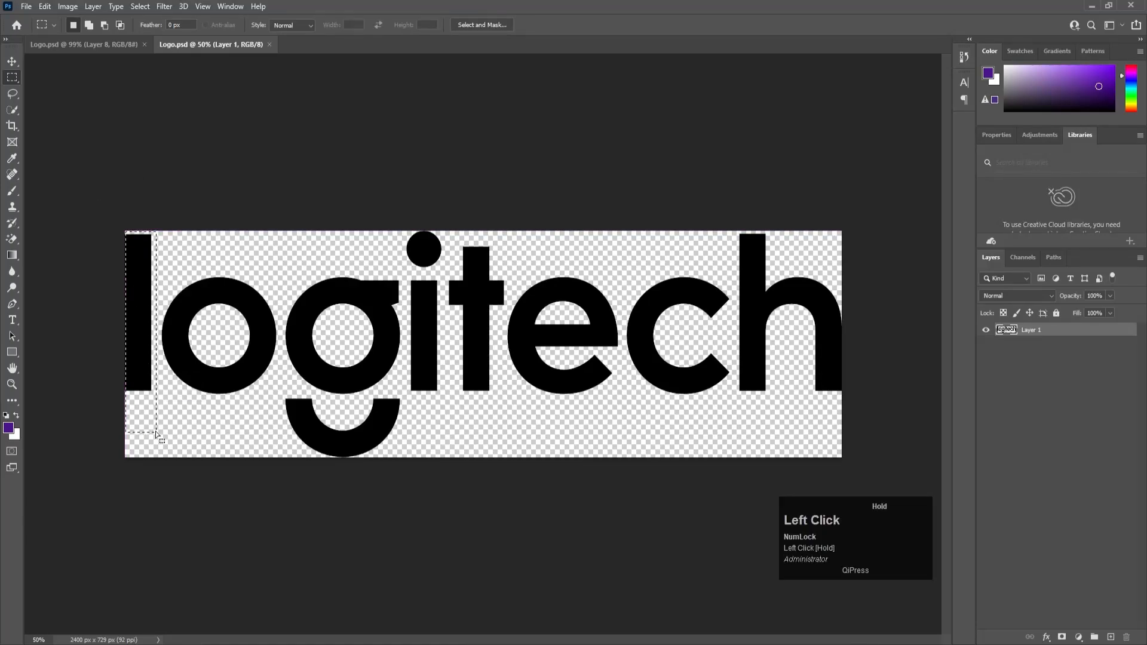
{"action": "key", "text": "ctrl+x"}
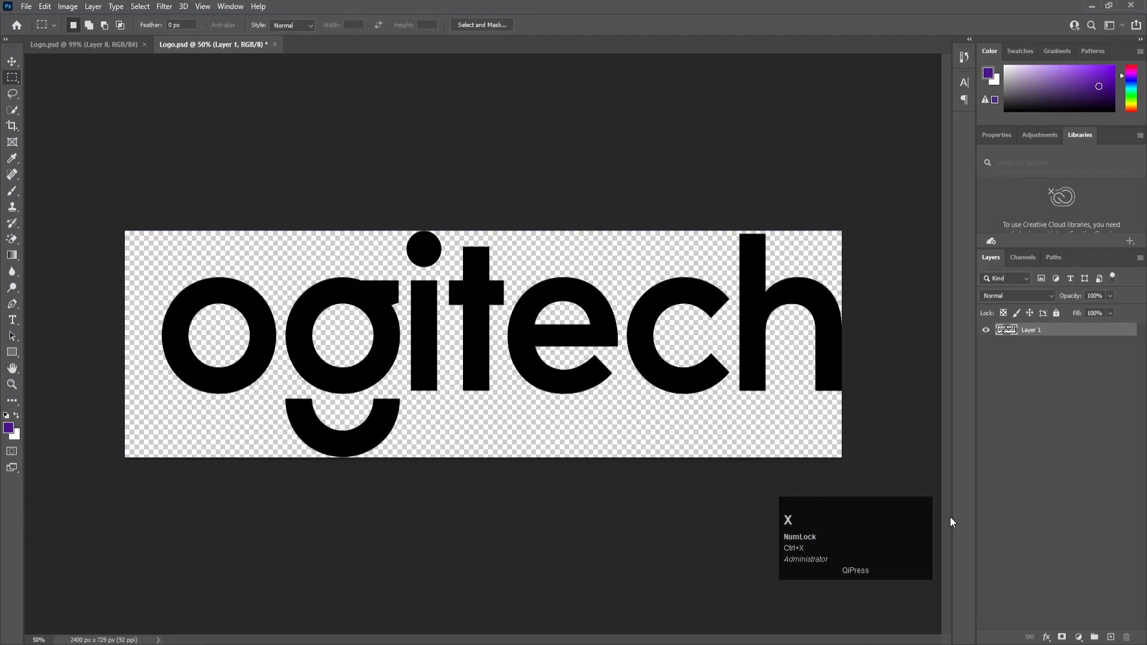
{"action": "left_click", "coordinate": [1110, 637]}
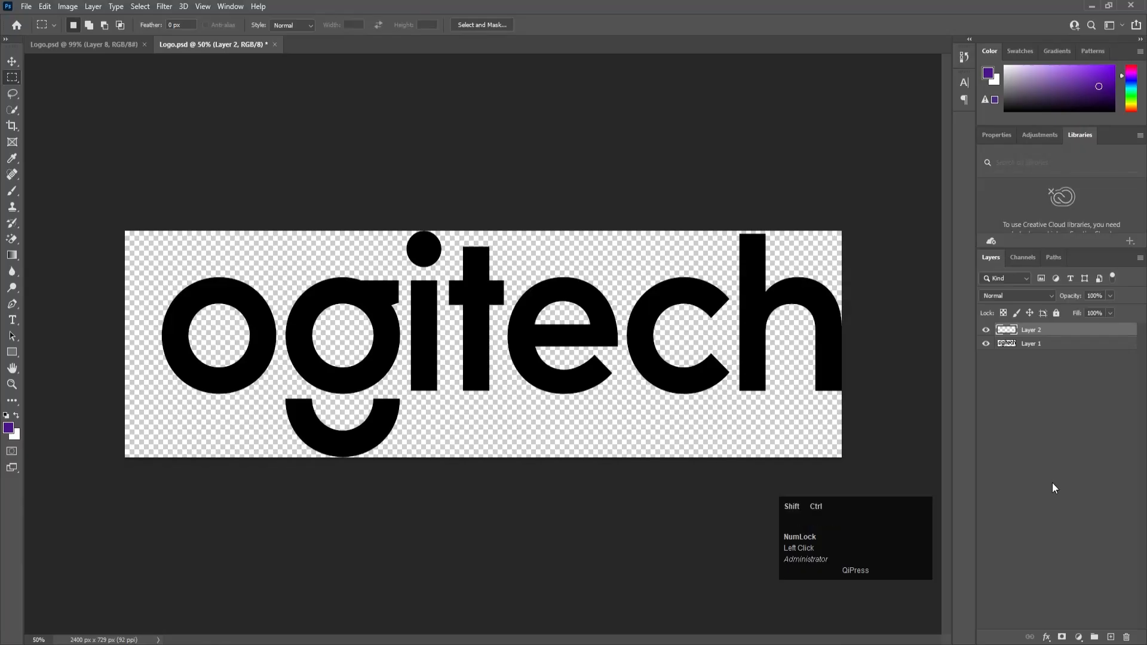
{"action": "key", "text": "ctrl+shift+v"}
{"action": "left_click", "coordinate": [985, 331]}
{"action": "left_click", "coordinate": [1009, 343]}
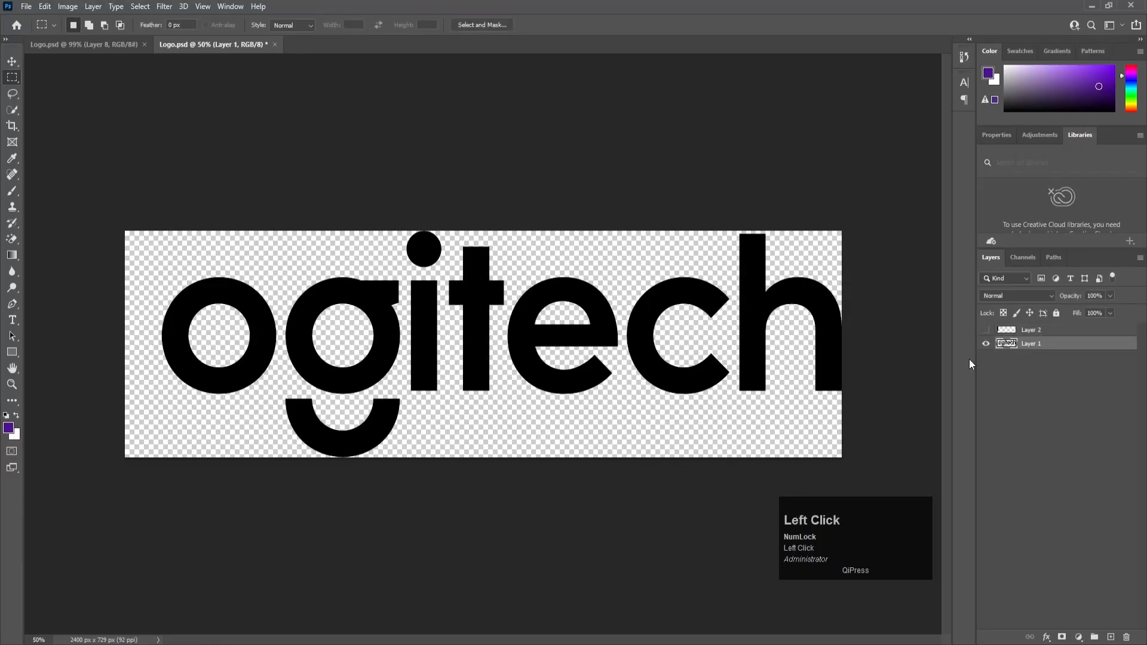
Cut the letter o from Layer 1, paste it in place on a new layer, hide that layer and reselect Layer 1.
{"action": "left_click_drag", "start_coordinate": [134, 233], "coordinate": [282, 408]}
{"action": "key", "text": "ctrl+x"}
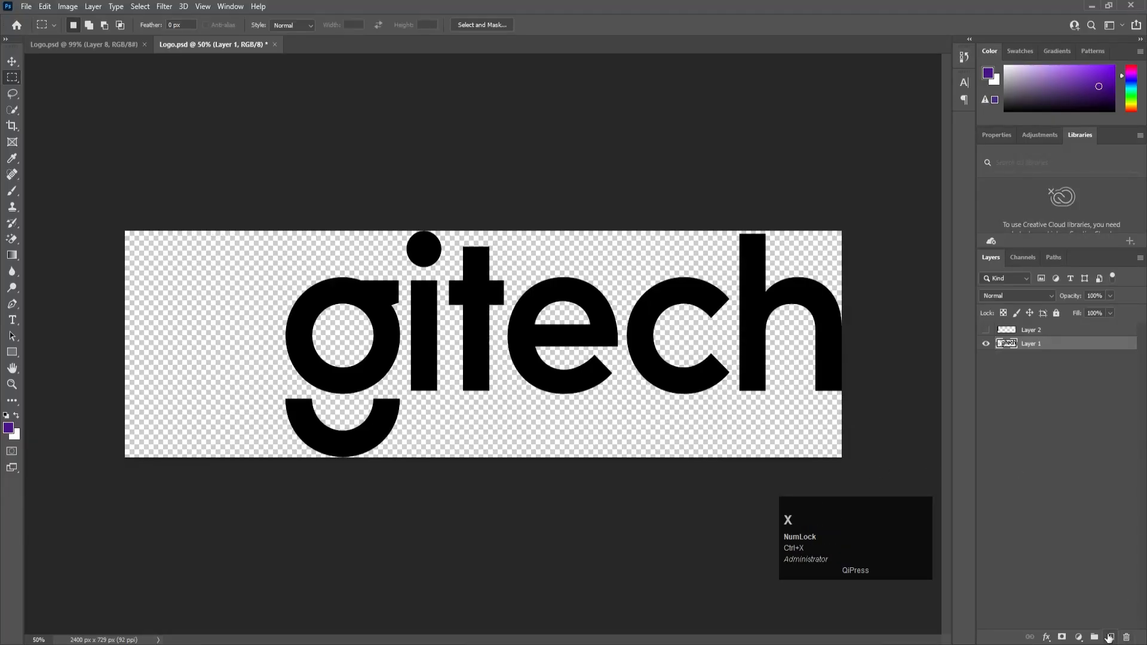
{"action": "left_click", "coordinate": [1110, 637]}
{"action": "key", "text": "ctrl+v"}
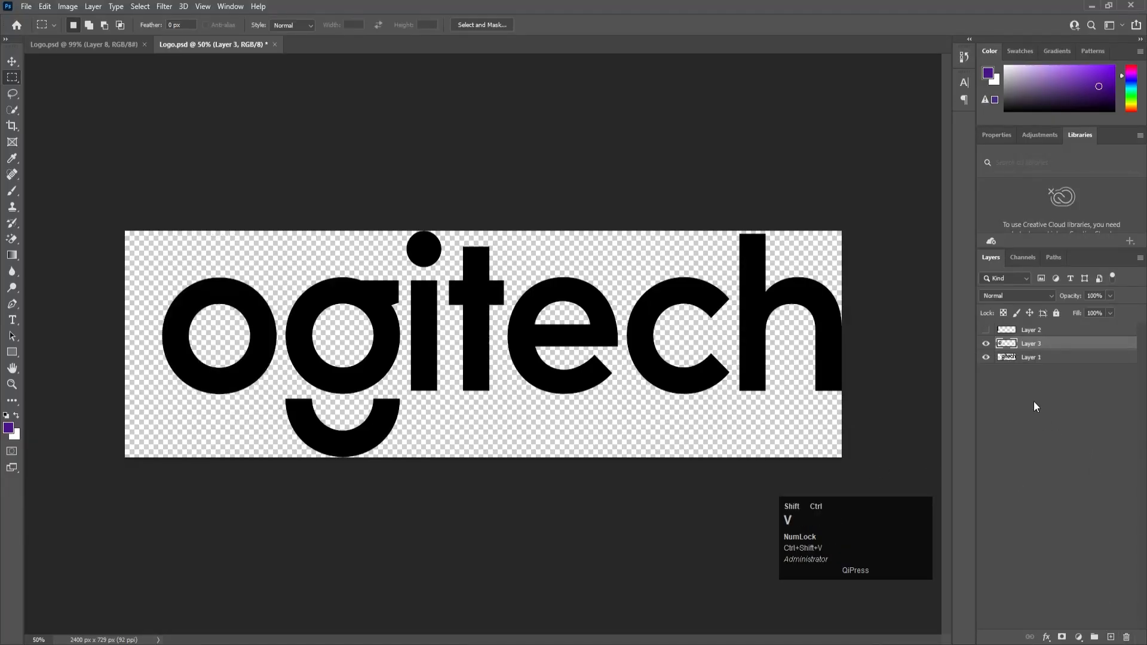
{"action": "left_click", "coordinate": [986, 344]}
{"action": "left_click", "coordinate": [1018, 357]}
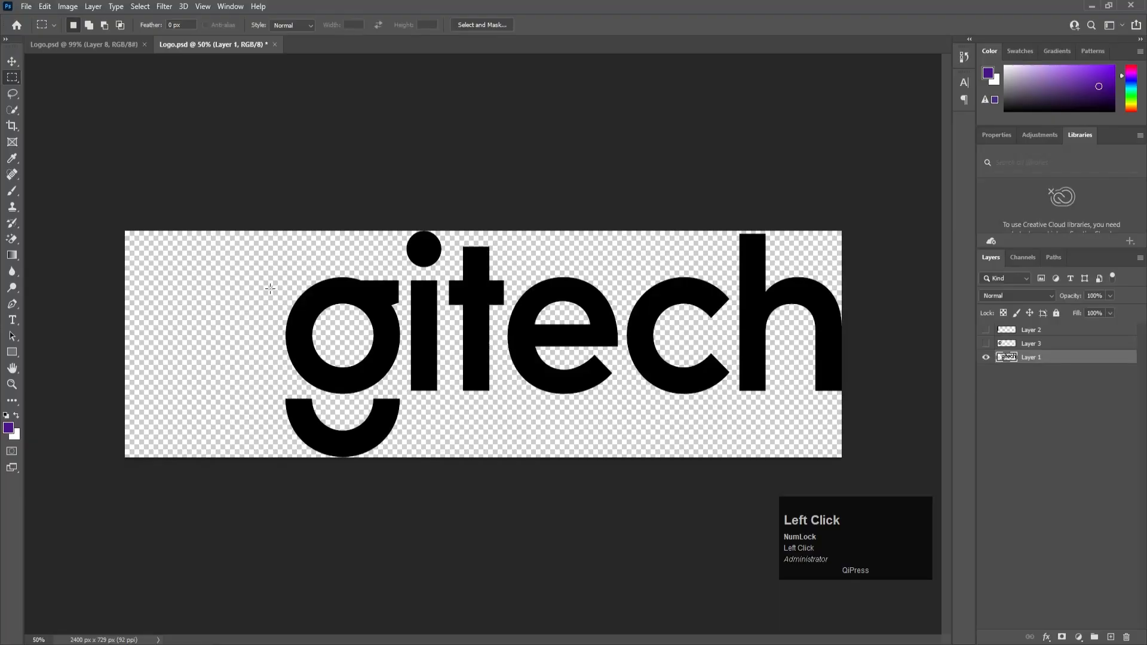
Cut the whole letter g from Layer 1, paste it in place on a new layer, hide that layer and reselect Layer 1.
{"action": "left_click_drag", "start_coordinate": [267, 262], "coordinate": [405, 475]}
{"action": "key", "text": "ctrl+x"}
{"action": "left_click", "coordinate": [1110, 637]}
{"action": "key", "text": "ctrl+v"}
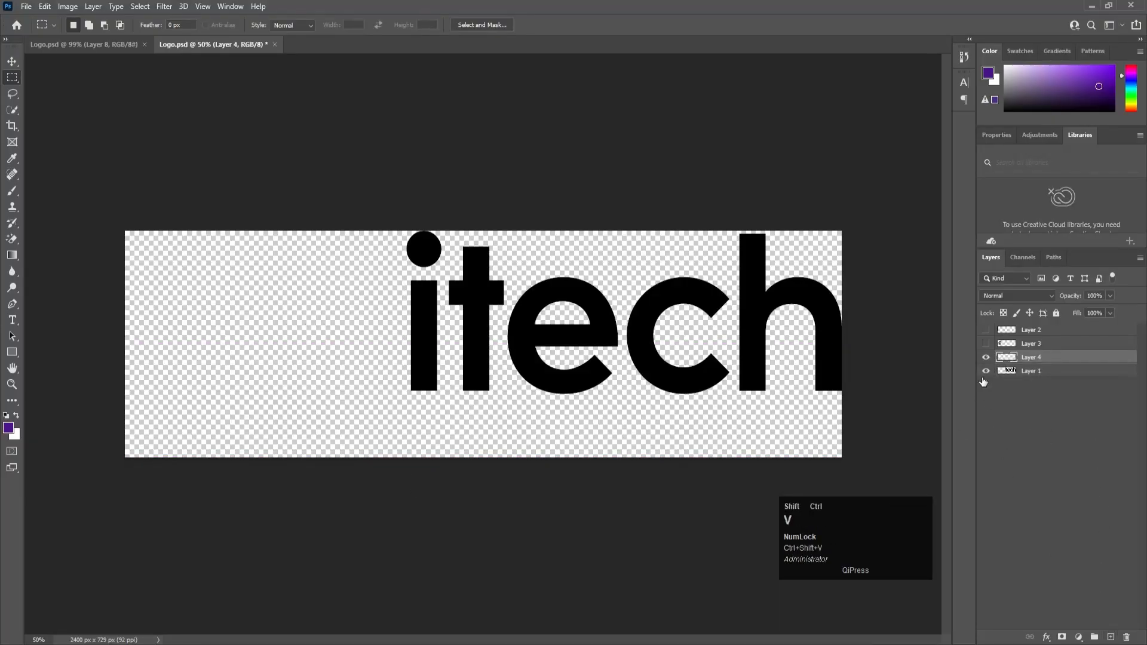
{"action": "left_click", "coordinate": [986, 357]}
{"action": "left_click", "coordinate": [1012, 375]}
Cut the letter i with its dot from Layer 1, paste it in place on a new hidden layer and reselect Layer 1.
{"action": "left_click_drag", "start_coordinate": [343, 230], "coordinate": [443, 457]}
{"action": "key", "text": "ctrl+x"}
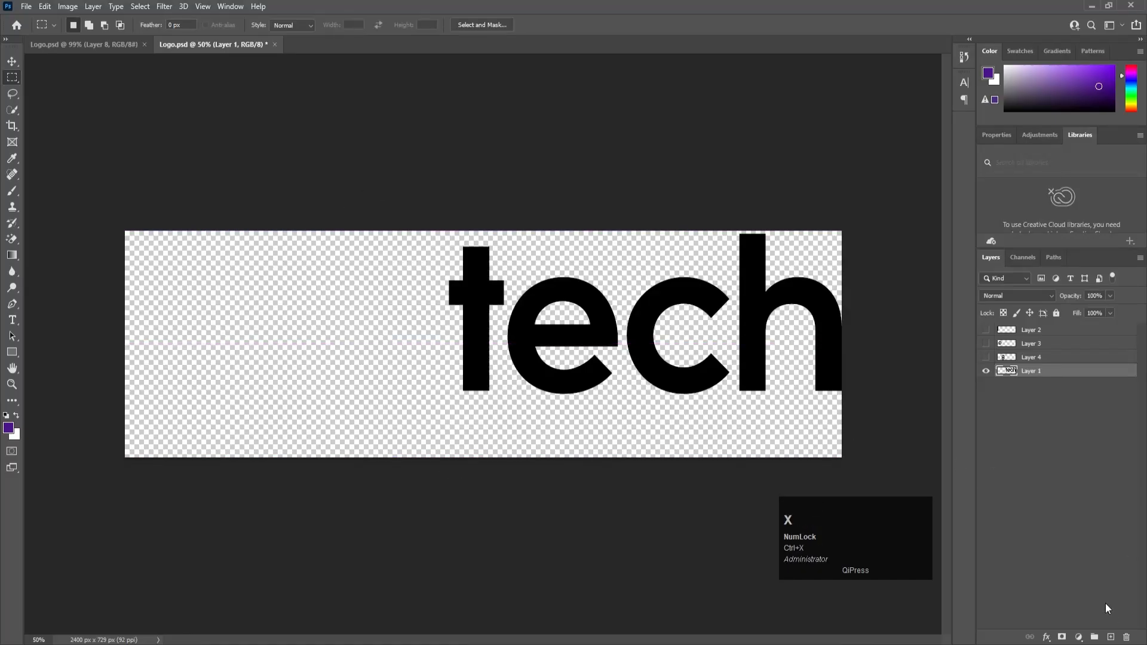
{"action": "left_click", "coordinate": [1111, 637]}
{"action": "key", "text": "ctrl+v"}
{"action": "left_click", "coordinate": [986, 371]}
{"action": "left_click", "coordinate": [1011, 384]}
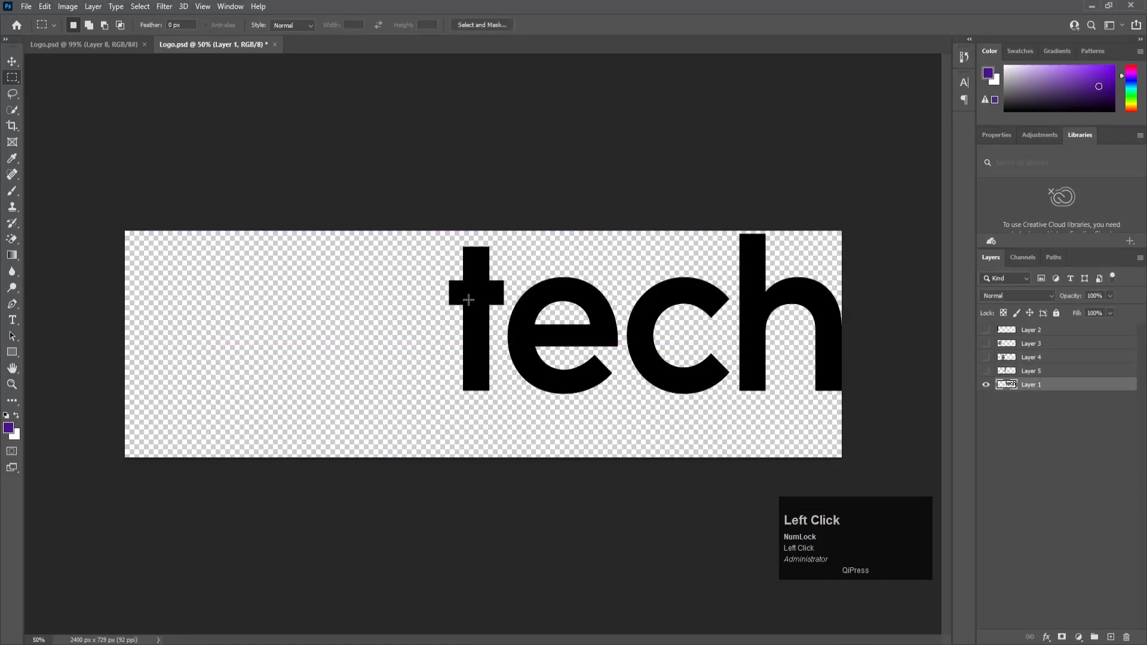
Cut the letter t from Layer 1, paste it in place on a new layer, hide that layer and reselect Layer 1.
{"action": "left_click_drag", "start_coordinate": [426, 223], "coordinate": [508, 463]}
{"action": "key", "text": "ctrl+x"}
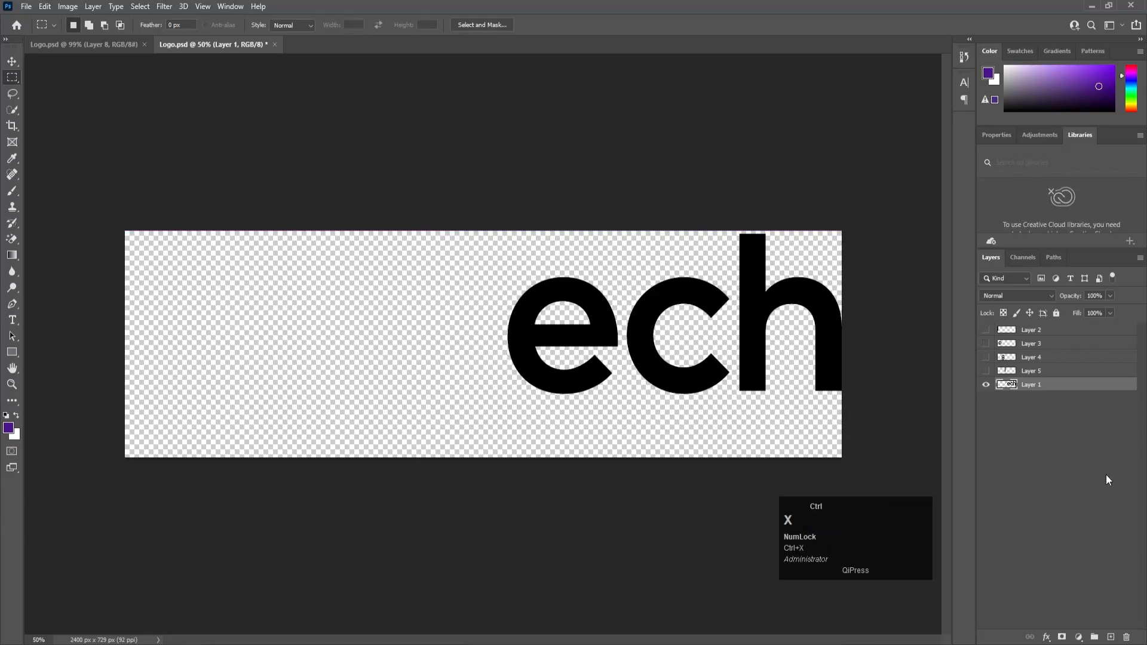
{"action": "left_click", "coordinate": [1111, 636]}
{"action": "key", "text": "ctrl+v"}
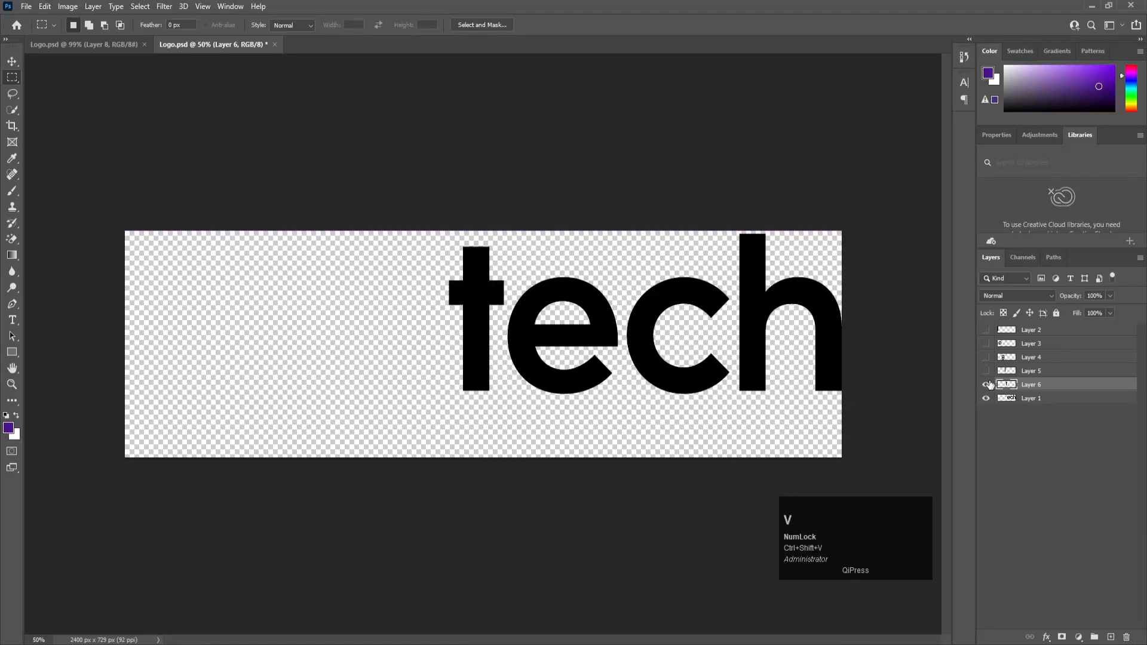
{"action": "left_click", "coordinate": [986, 384]}
{"action": "left_click", "coordinate": [1011, 399]}
Cut the letter e from Layer 1, paste it in place on a new layer, hide that layer and reselect Layer 1.
{"action": "left_click_drag", "start_coordinate": [428, 255], "coordinate": [617, 492]}
{"action": "key", "text": "ctrl+x"}
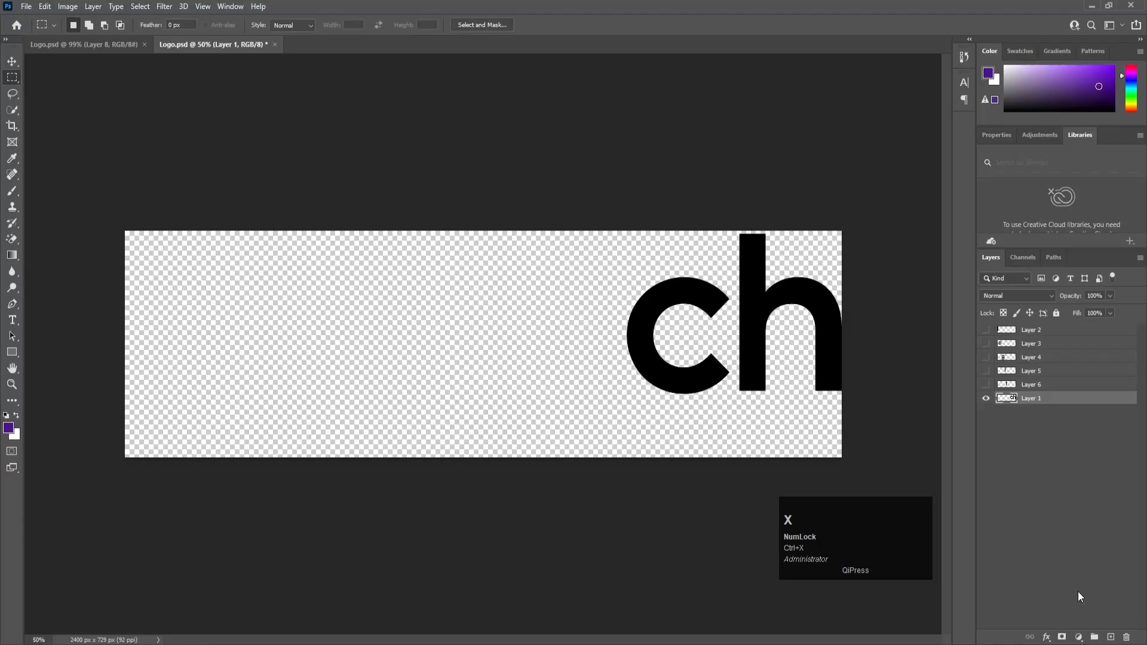
{"action": "left_click", "coordinate": [1111, 636]}
{"action": "key", "text": "ctrl+v"}
{"action": "left_click", "coordinate": [985, 398]}
{"action": "left_click", "coordinate": [1011, 411]}
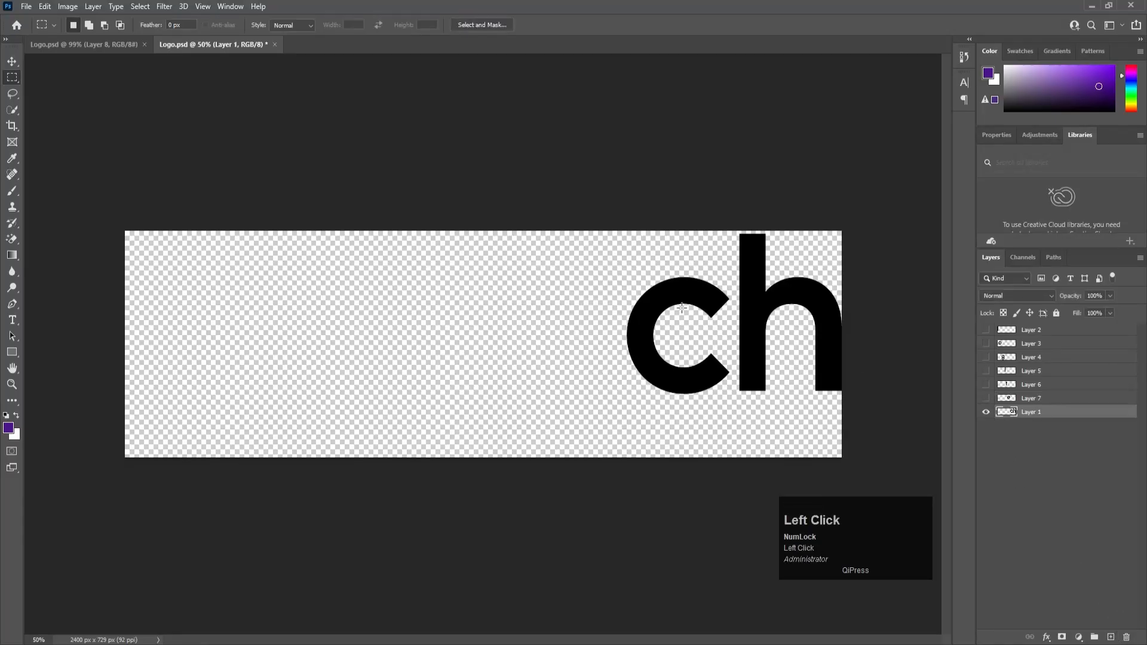
Cut the letter c from Layer 1 and paste it in place on a new layer, leaving only h on Layer 1.
{"action": "left_click_drag", "start_coordinate": [571, 241], "coordinate": [732, 452]}
{"action": "key", "text": "ctrl+x"}
{"action": "left_click", "coordinate": [1111, 637]}
{"action": "key", "text": "ctrl+shift+v"}
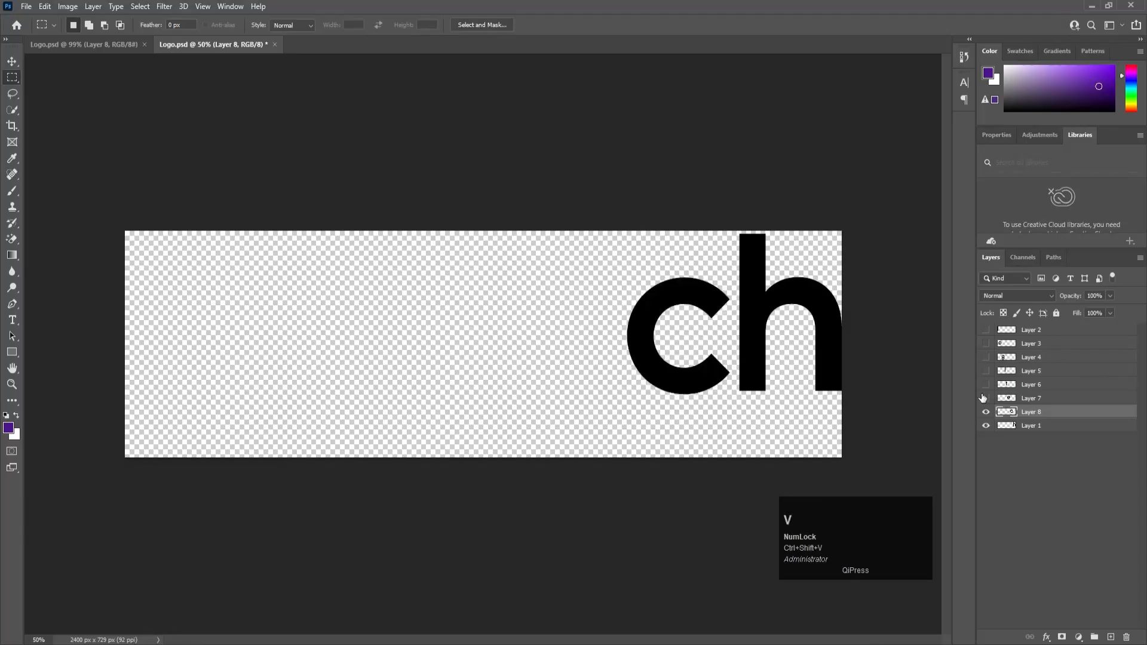
Make all the hidden letter layers visible again and save the logo document.
{"action": "left_click_drag", "start_coordinate": [983, 398], "coordinate": [985, 329]}
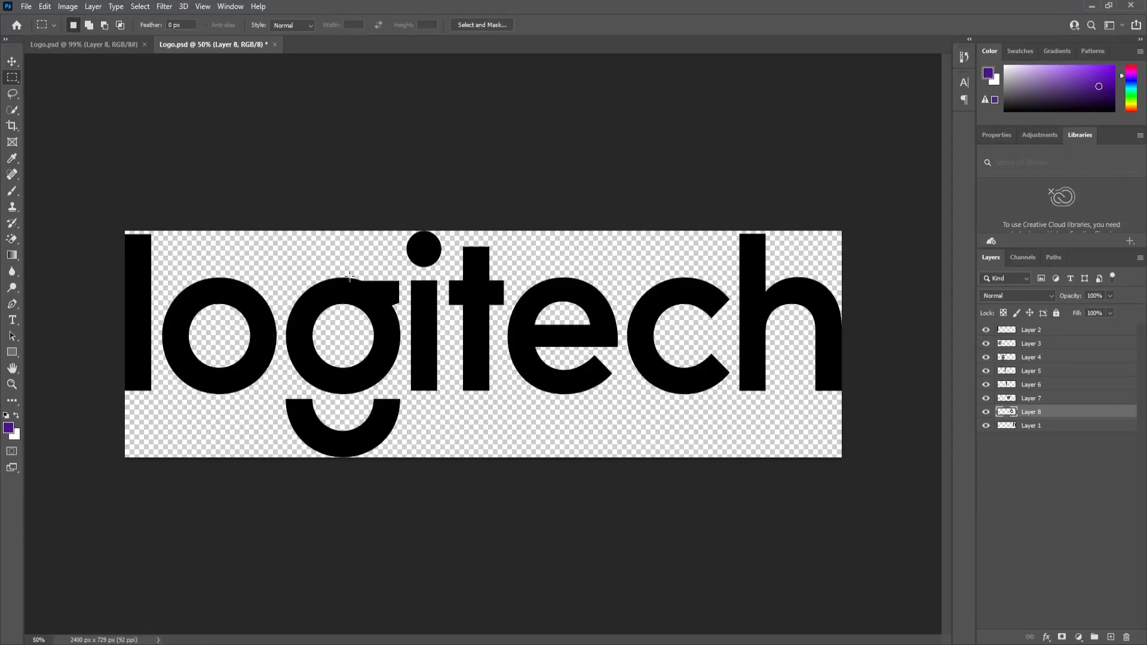
{"action": "key", "text": "ctrl+s"}
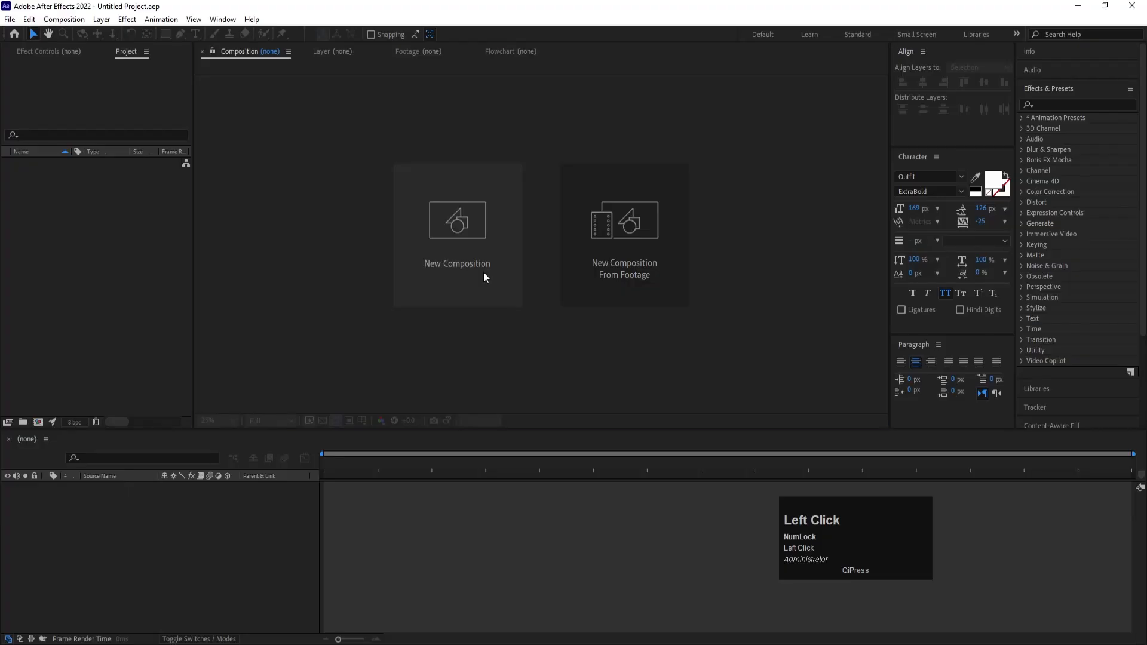
In After Effects, start a new composition named Main Animation with a size of 1920 x 1080 px.
{"action": "left_click", "coordinate": [482, 271]}
{"action": "type", "text": "Ma"}
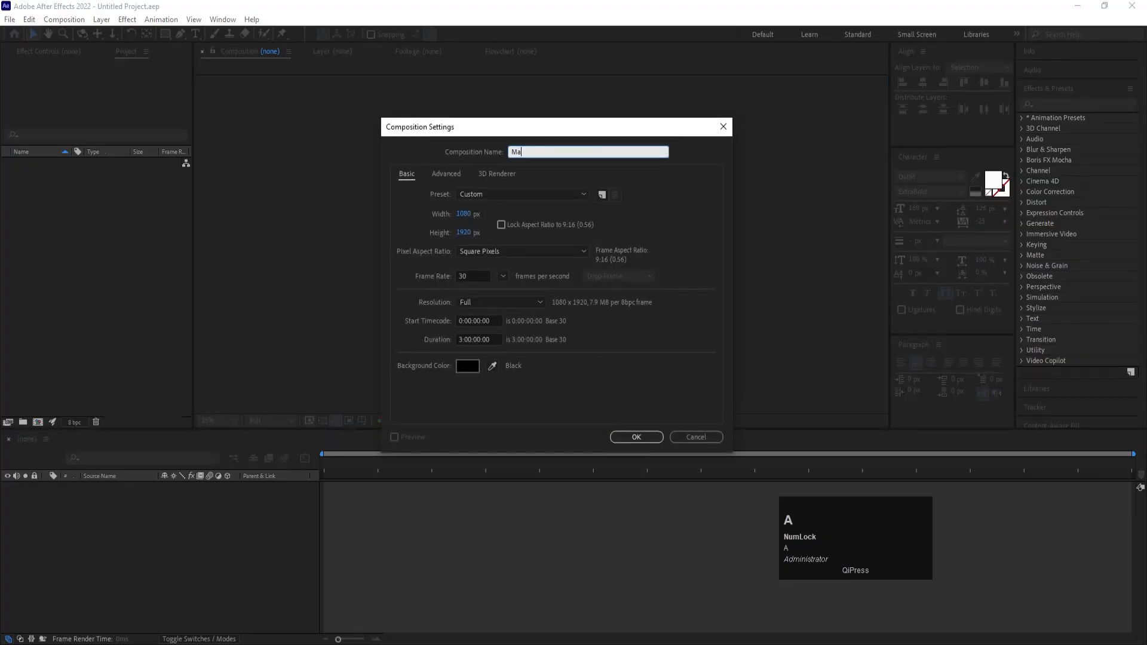
{"action": "type", "text": "in Animation"}
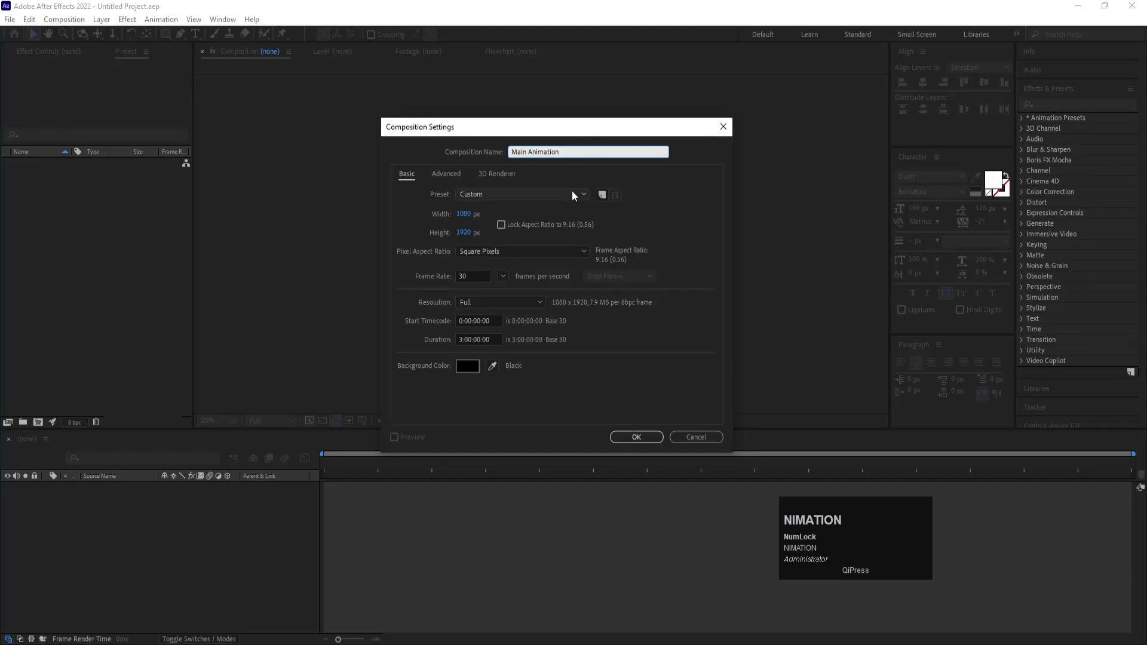
{"action": "left_click", "coordinate": [463, 214]}
{"action": "type", "text": "1920"}
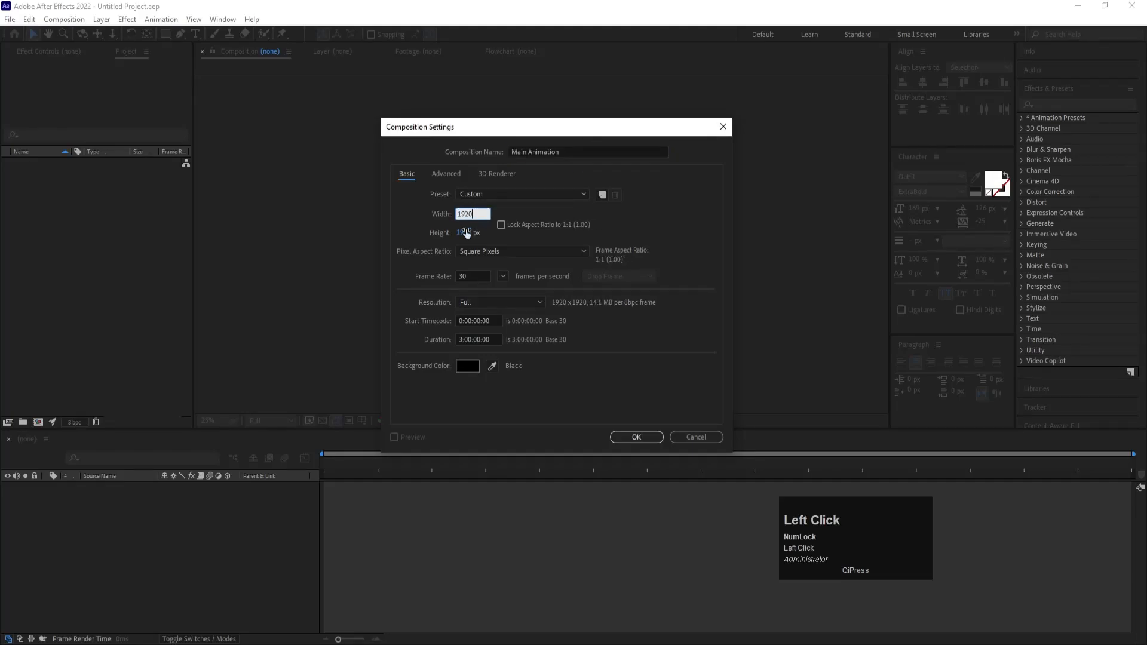
{"action": "key", "text": "Tab"}
{"action": "type", "text": "1080"}
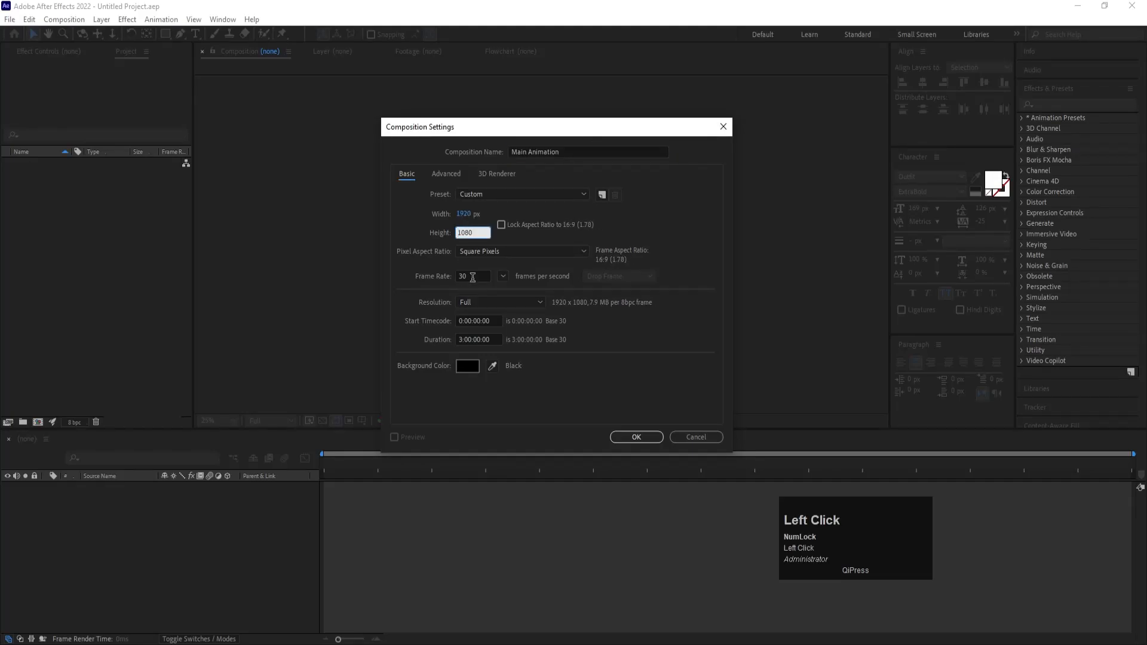
Set the composition's duration to 0:02:00:00 and its background color to white (FFFFFF), and create it.
{"action": "left_click_drag", "start_coordinate": [462, 339], "coordinate": [454, 340]}
{"action": "type", "text": "1"}
{"action": "type", "text": "0"}
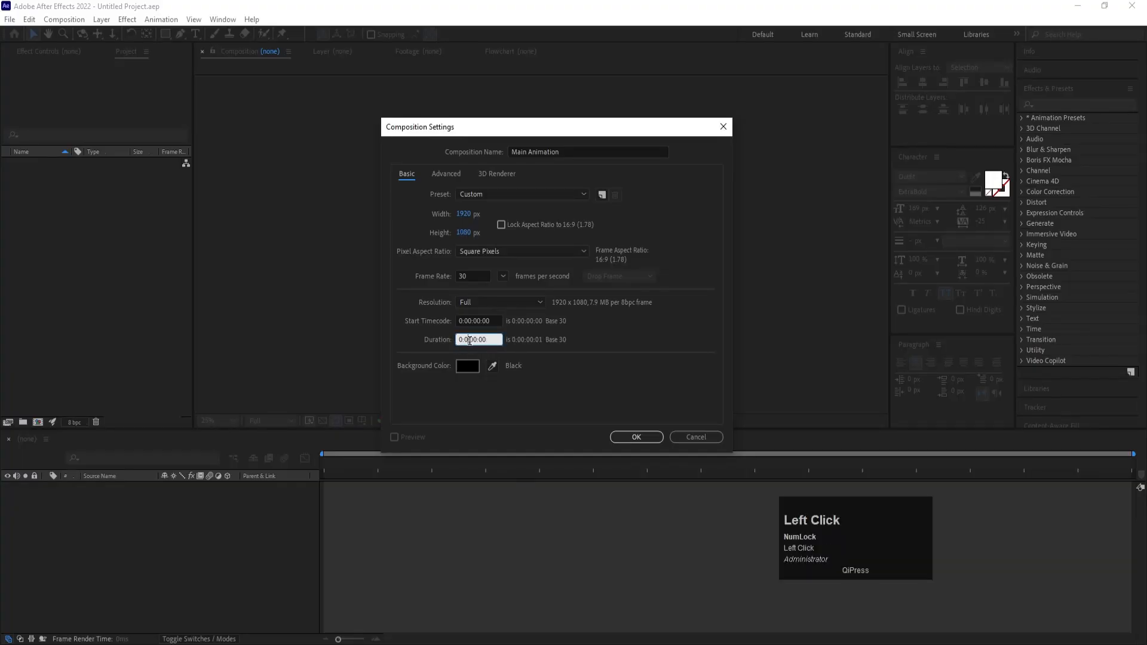
{"action": "type", "text": "2"}
{"action": "left_click", "coordinate": [570, 366]}
{"action": "left_click", "coordinate": [468, 366]}
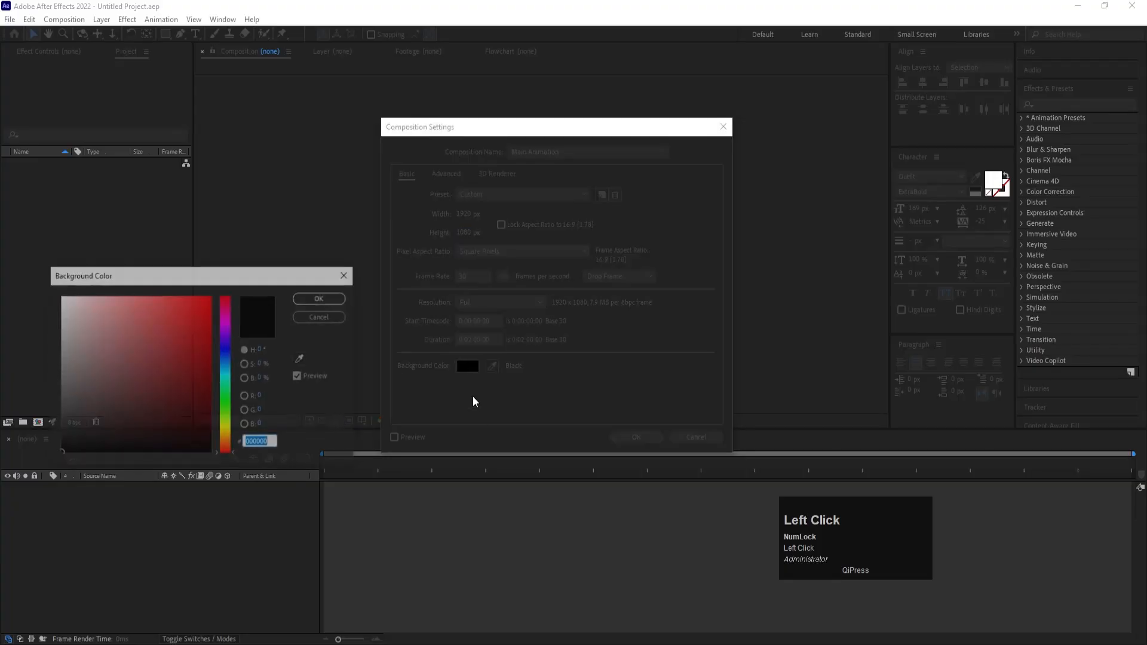
{"action": "left_click_drag", "start_coordinate": [98, 341], "coordinate": [30, 256]}
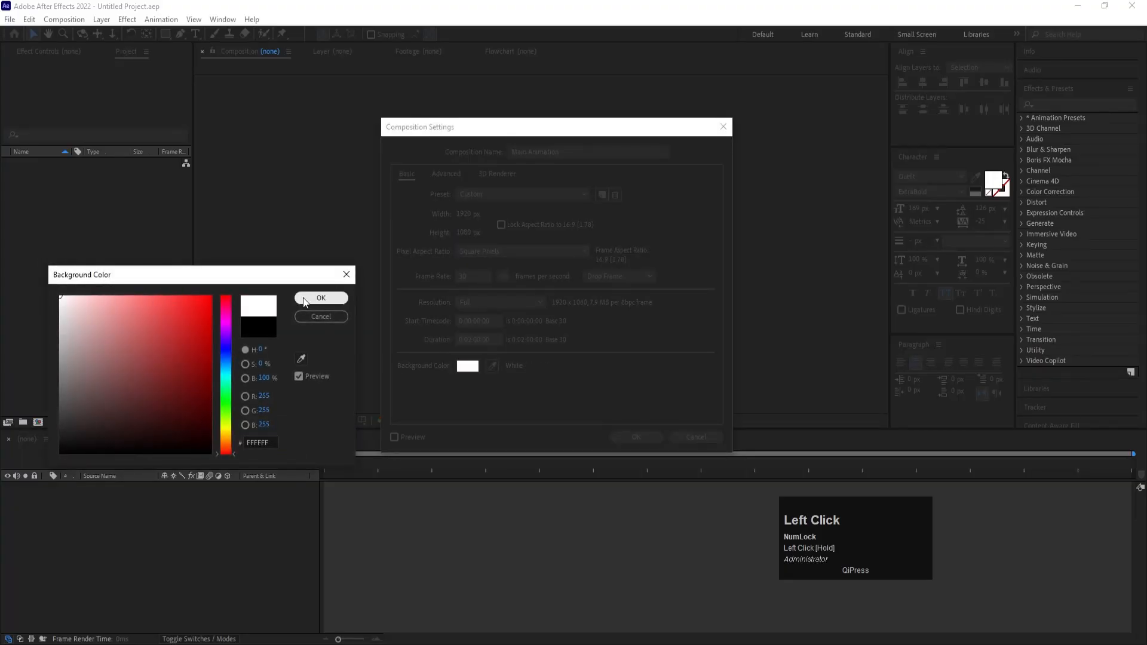
{"action": "left_click", "coordinate": [321, 297]}
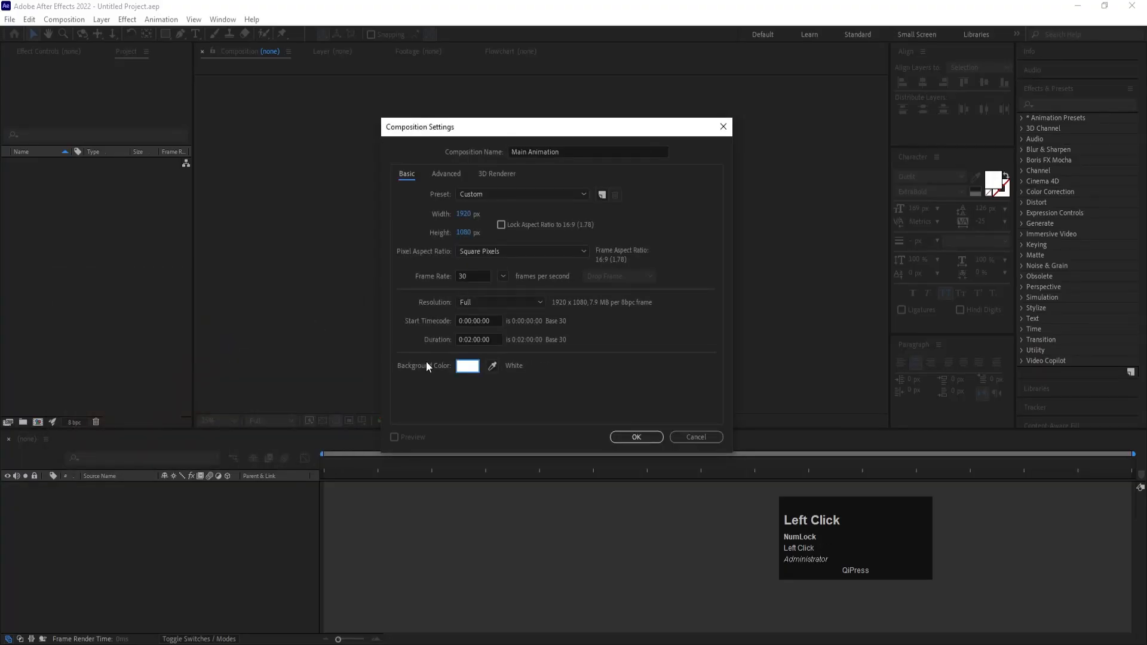
{"action": "left_click", "coordinate": [618, 440]}
Fit the composition in the viewer and turn on the Title/Action Safe guides.
{"action": "left_click", "coordinate": [219, 420]}
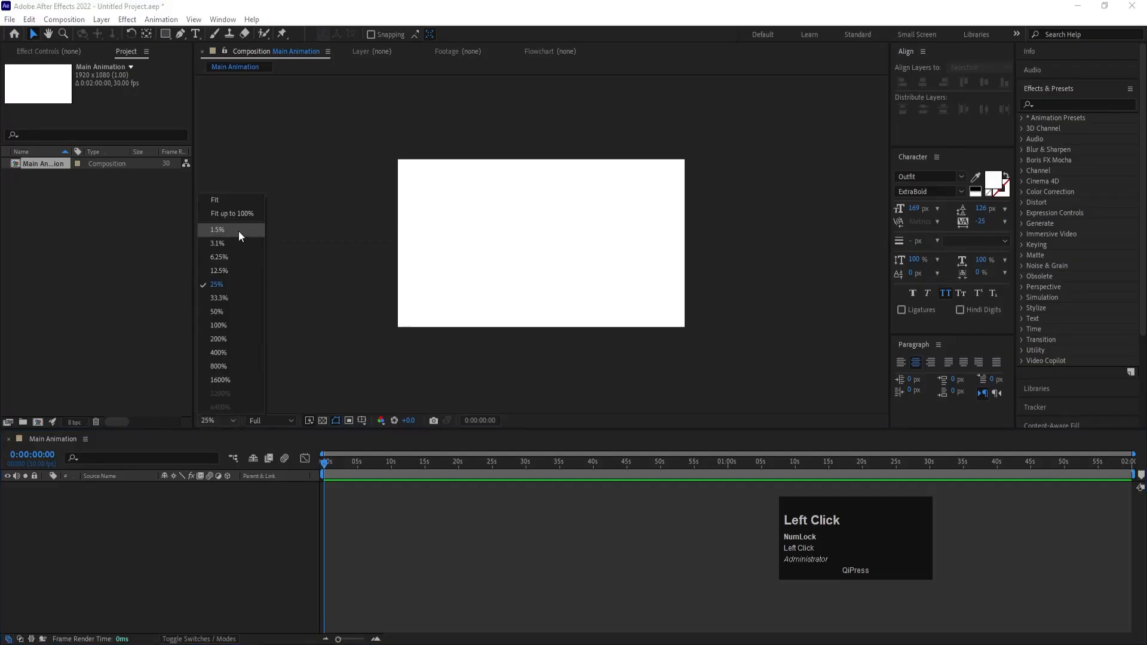
{"action": "left_click", "coordinate": [223, 206]}
{"action": "left_click", "coordinate": [362, 417]}
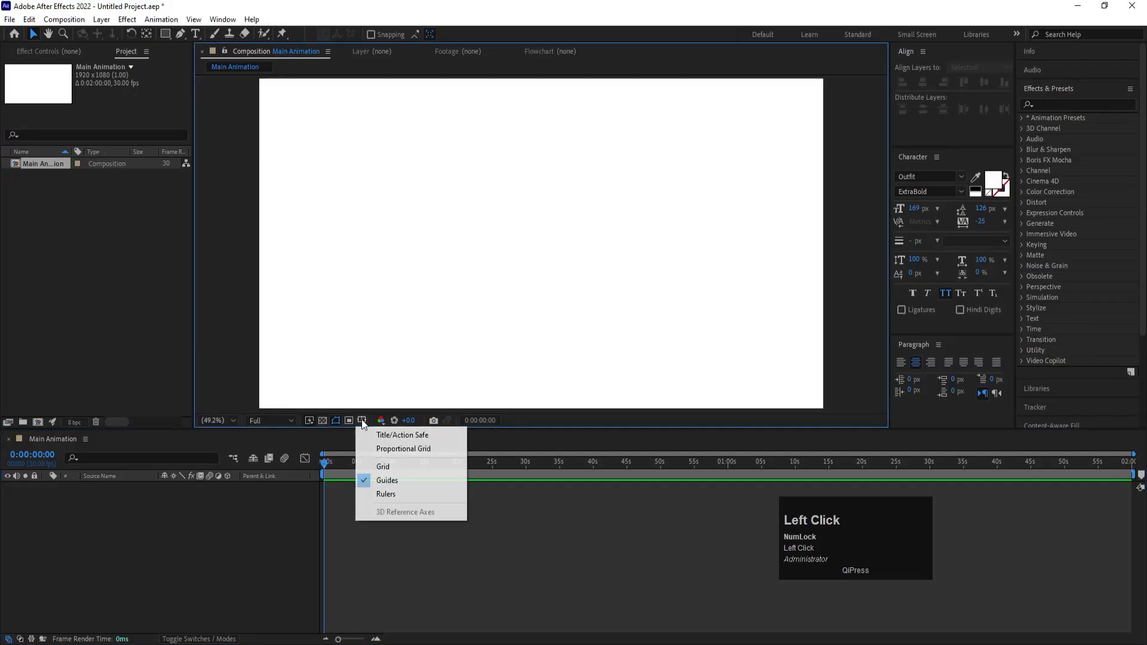
{"action": "left_click", "coordinate": [419, 435]}
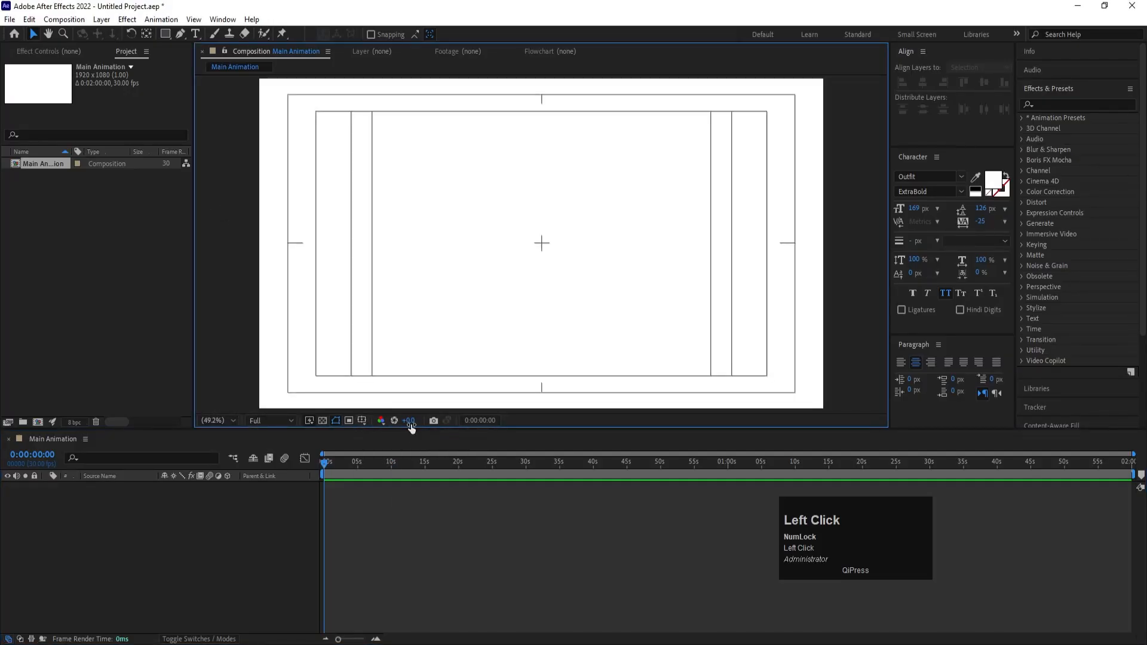
Import Logo.psd from the 03 Logitech Logo Animation folder as Composition - Retain Layer Sizes with Editable Layer Styles.
{"action": "key", "text": "ctrl+i"}
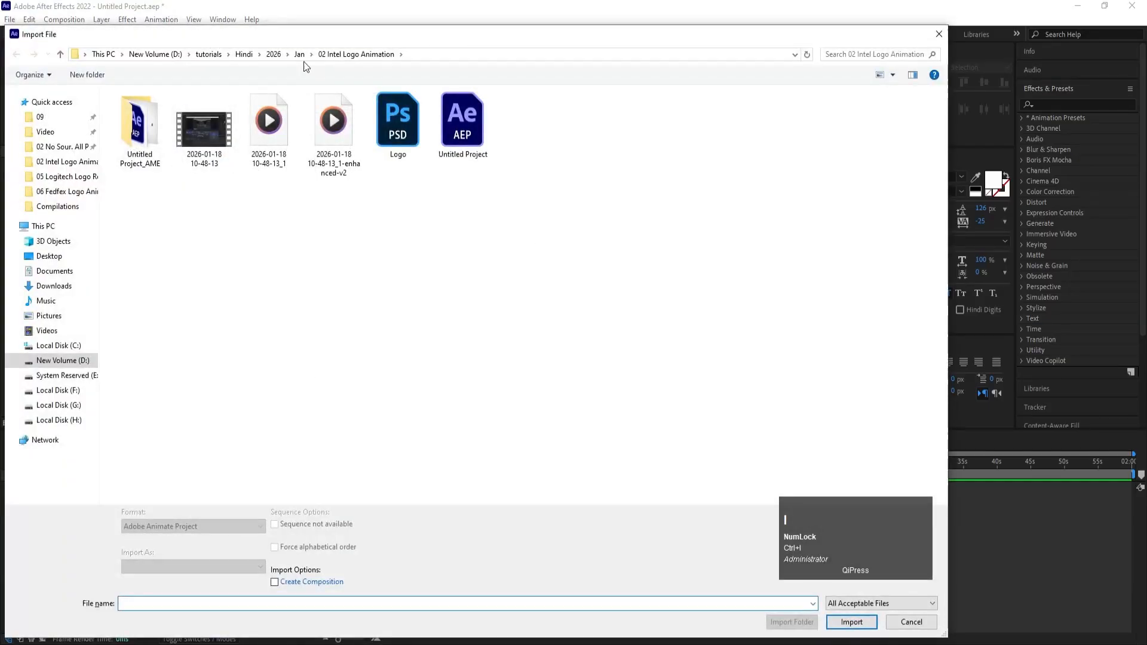
{"action": "left_click", "coordinate": [299, 54]}
{"action": "double_click", "coordinate": [159, 137]}
{"action": "left_click", "coordinate": [225, 127]}
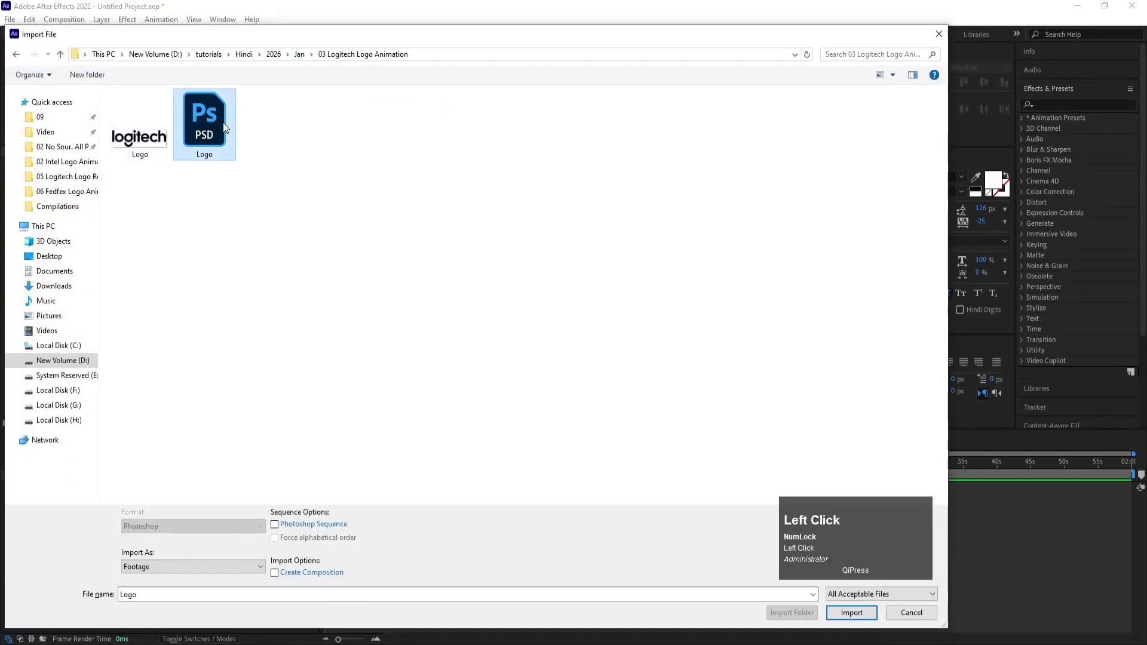
{"action": "left_click", "coordinate": [148, 567]}
{"action": "left_click", "coordinate": [163, 589]}
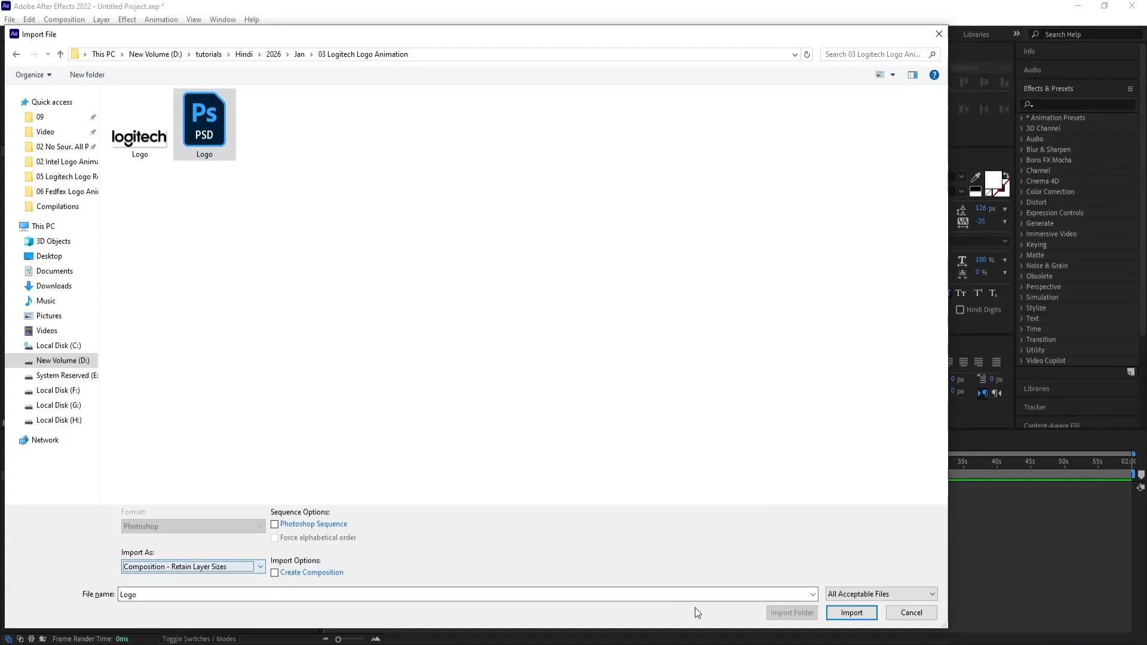
{"action": "left_click", "coordinate": [845, 612]}
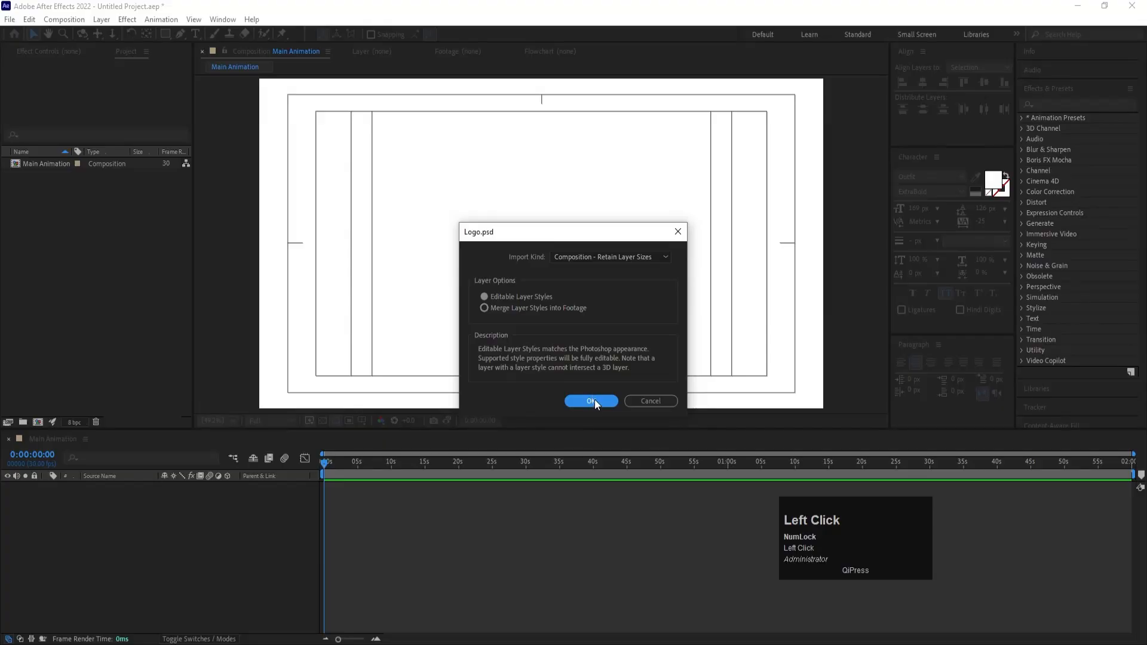
{"action": "left_click", "coordinate": [594, 399]}
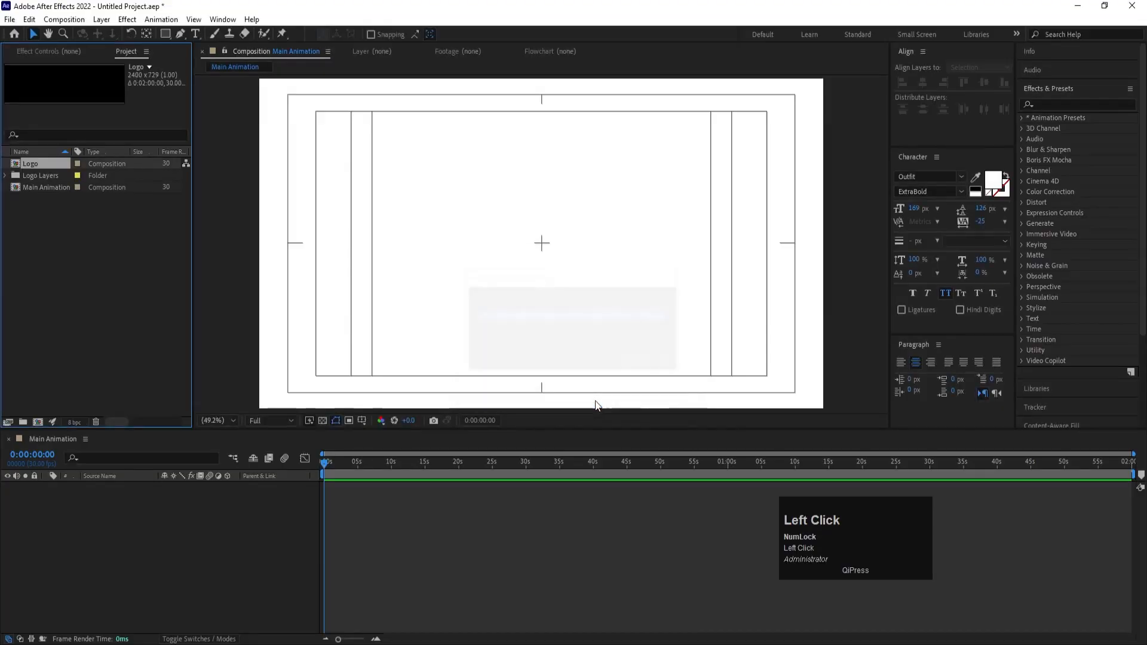
Open the imported Logo composition and copy all of its letter layers.
{"action": "double_click", "coordinate": [37, 166]}
{"action": "left_click_drag", "start_coordinate": [135, 585], "coordinate": [104, 489]}
{"action": "key", "text": "ctrl"}
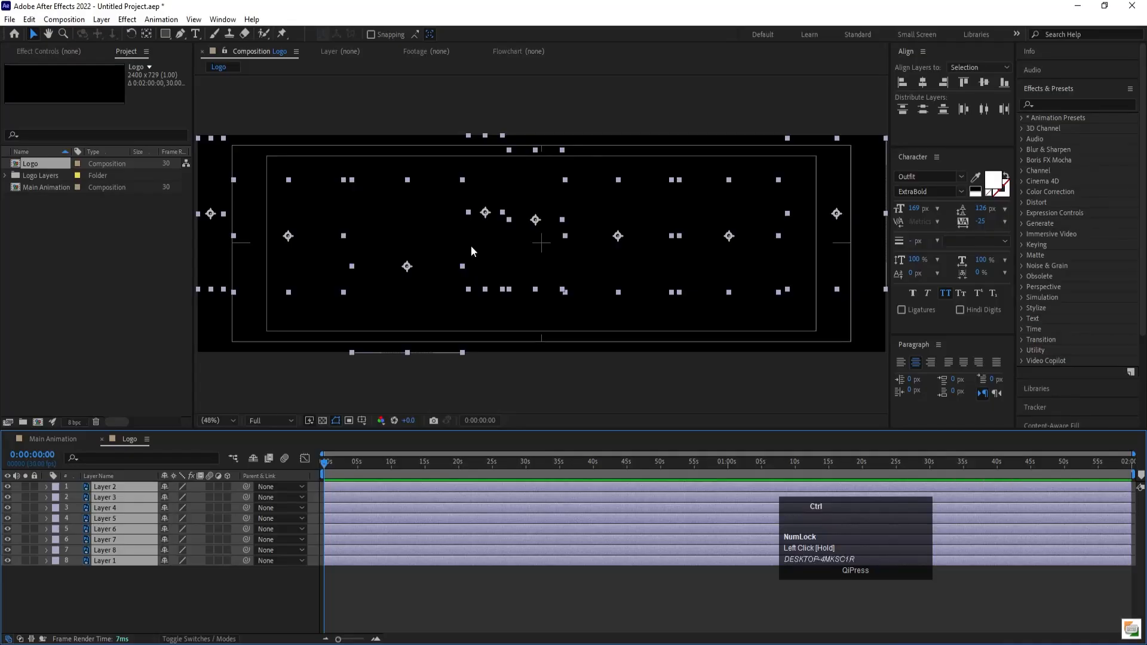
{"action": "key", "text": "ctrl+c"}
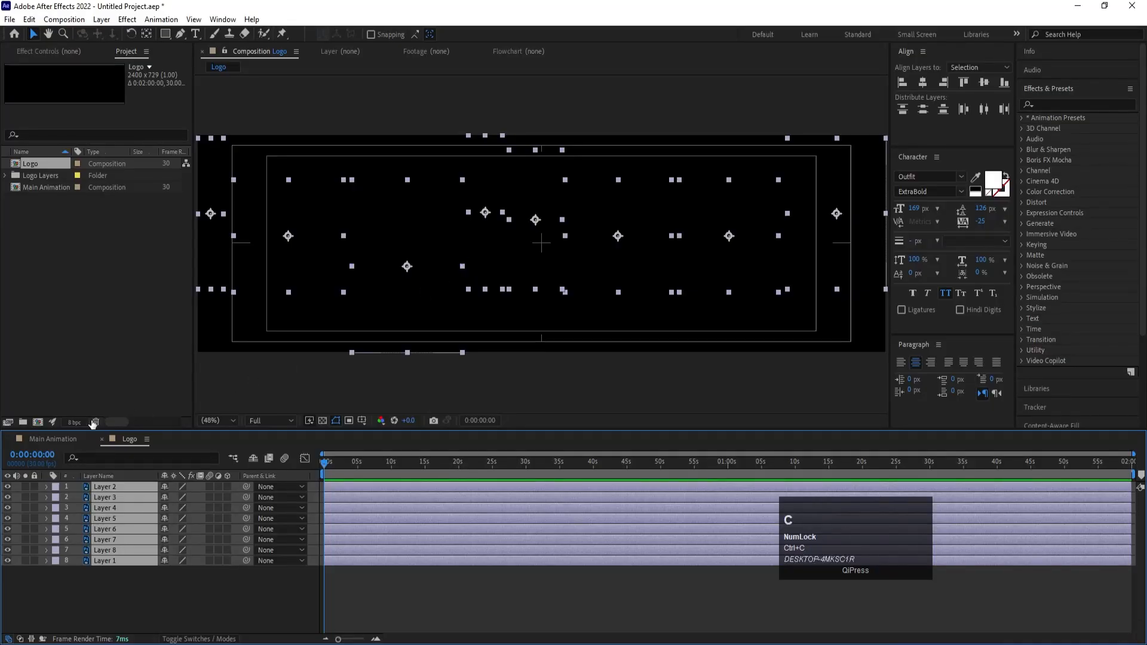
Paste the copied letter layers into the Main Animation composition and add a null object above them.
{"action": "left_click", "coordinate": [60, 438]}
{"action": "key", "text": "ctrl+v"}
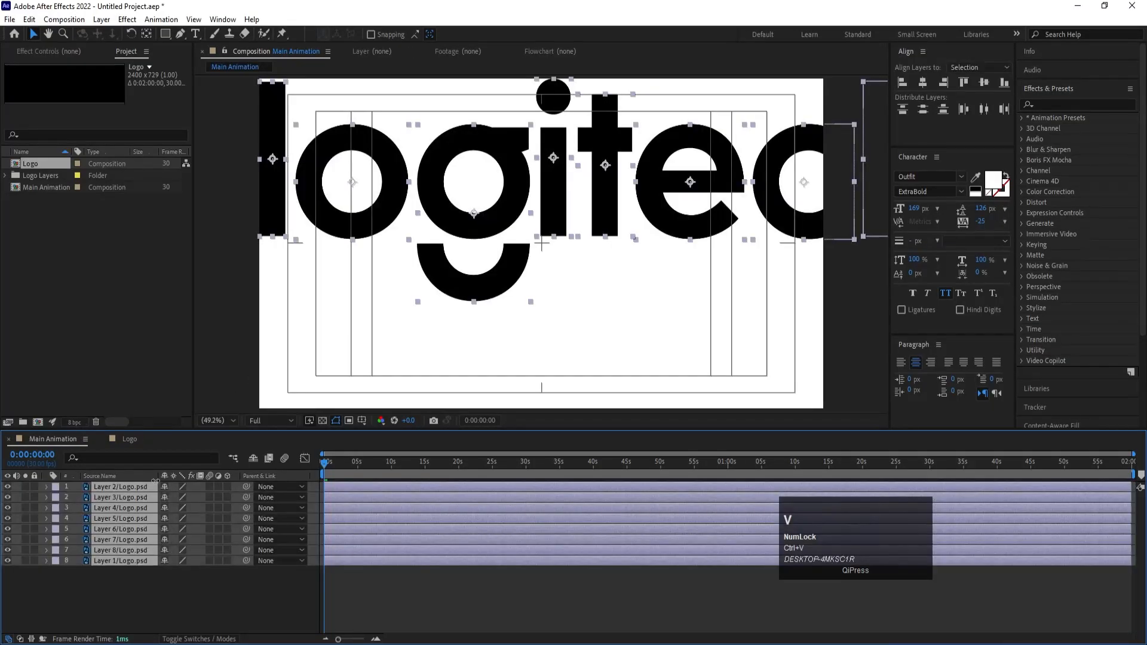
{"action": "right_click", "coordinate": [216, 578]}
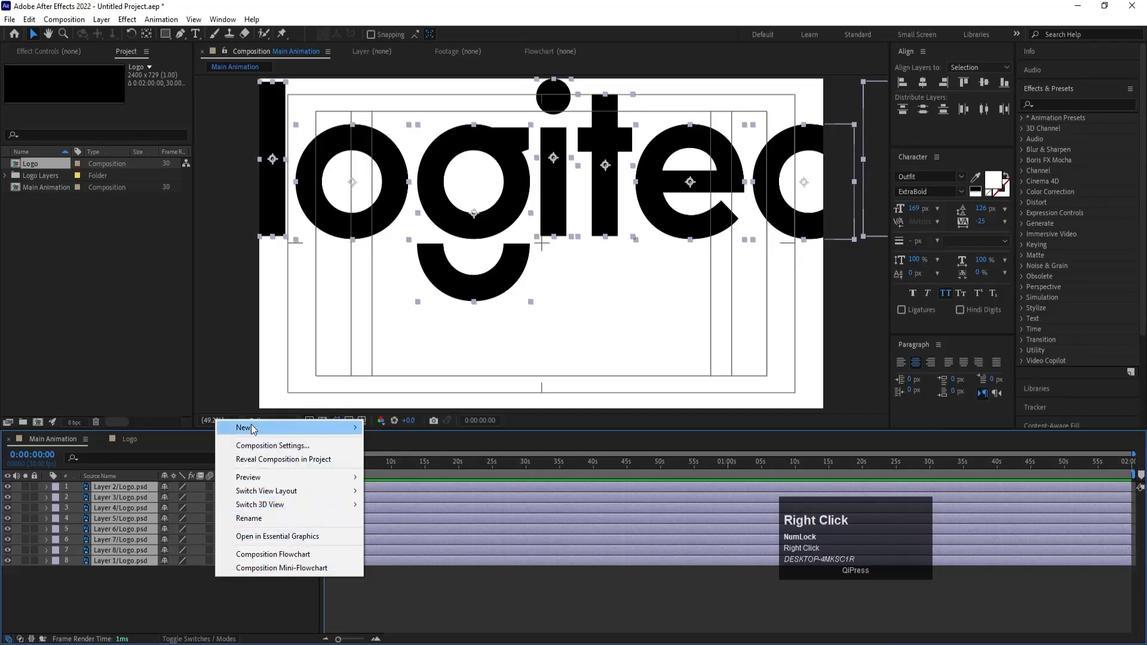
{"action": "mouse_move", "coordinate": [251, 428]}
{"action": "left_click", "coordinate": [397, 499]}
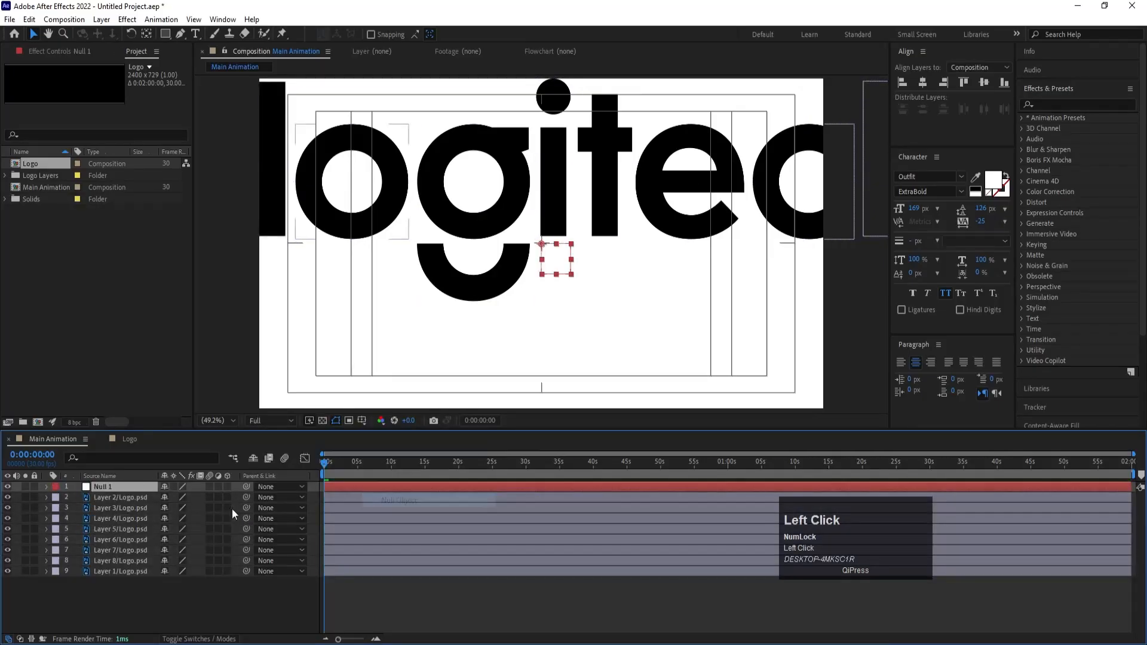
Parent all eight letter layers to the null object.
{"action": "left_click", "coordinate": [114, 502]}
{"action": "left_click", "coordinate": [114, 572], "text": "shift"}
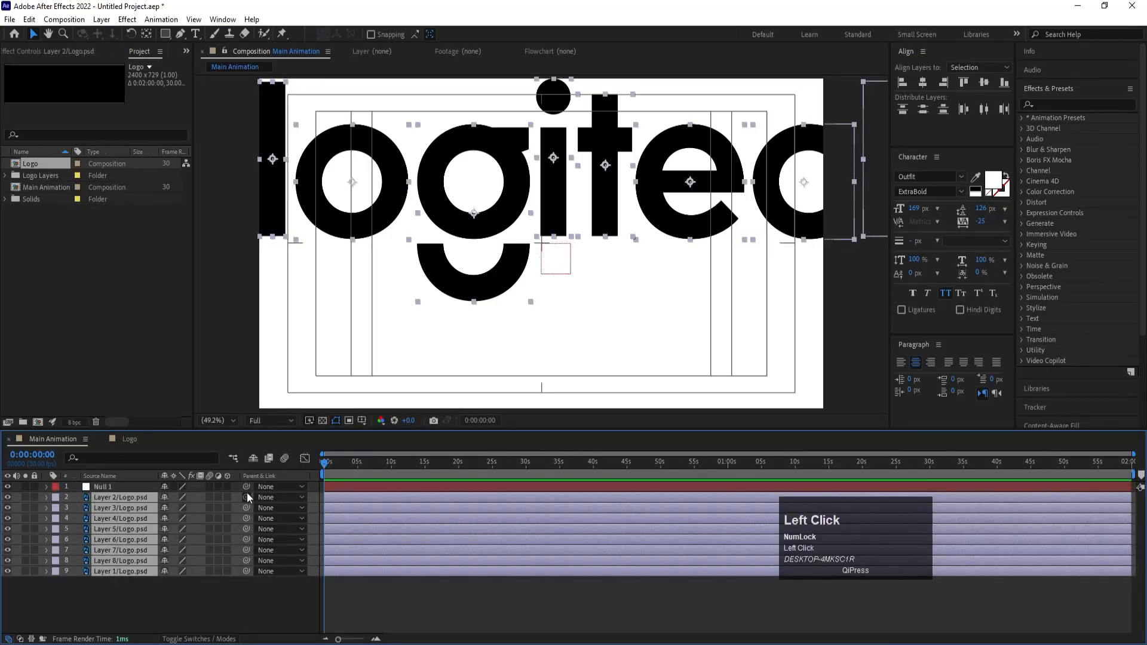
{"action": "left_click_drag", "start_coordinate": [246, 495], "coordinate": [103, 487]}
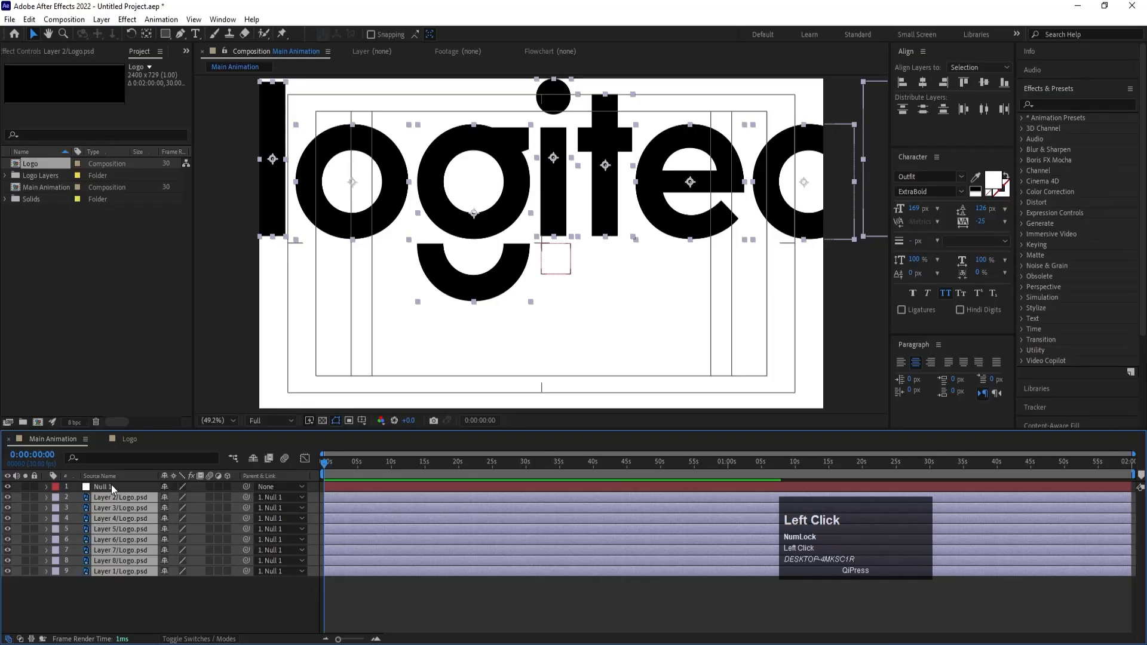
Scale the null down until the logo spans about half the frame width, and delete the null.
{"action": "left_click", "coordinate": [111, 485]}
{"action": "key", "text": "s"}
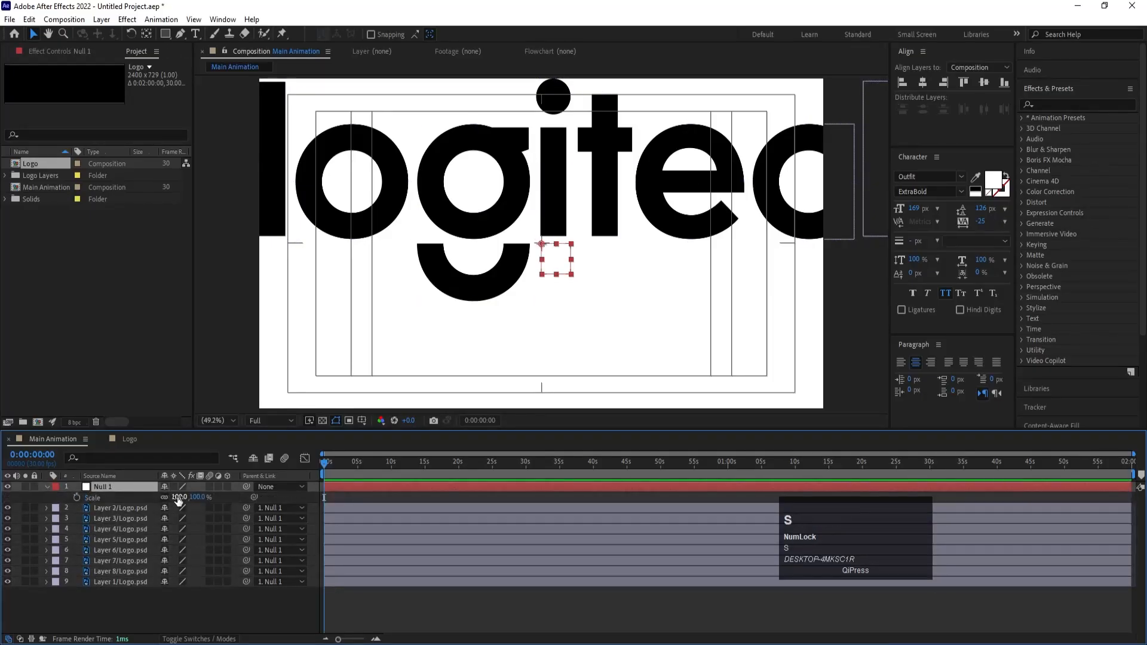
{"action": "left_click_drag", "start_coordinate": [178, 499], "coordinate": [118, 492]}
{"action": "left_click", "coordinate": [91, 485]}
{"action": "key", "text": "Delete"}
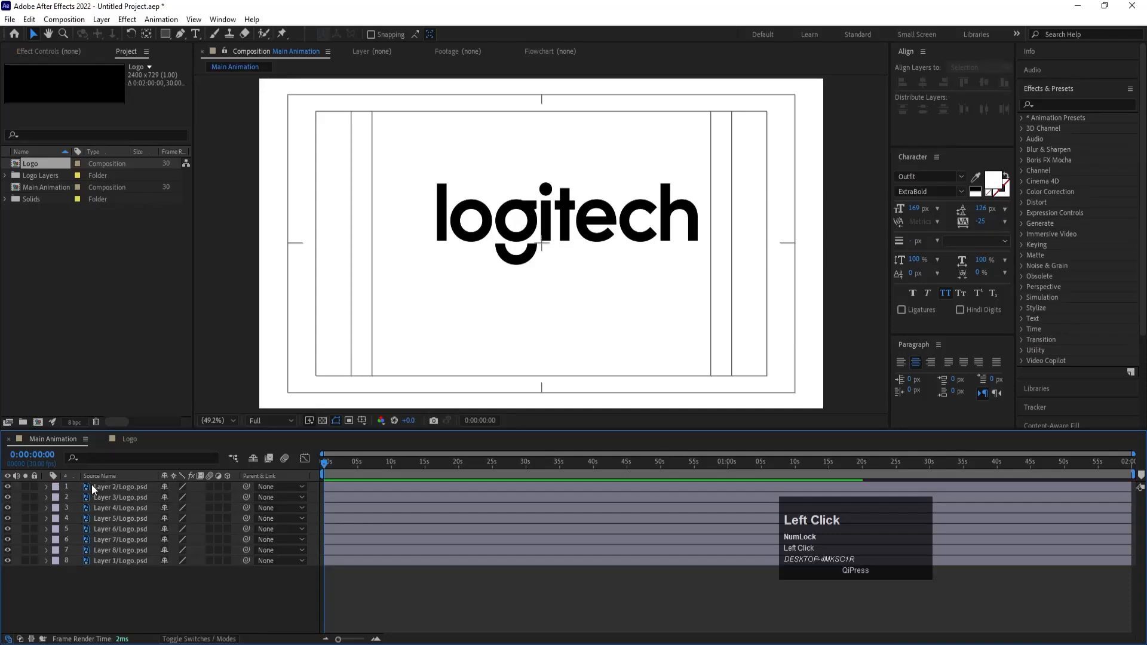
Select all the letters in the composition and move the logo to about the centre of the frame.
{"action": "left_click_drag", "start_coordinate": [367, 170], "coordinate": [711, 303]}
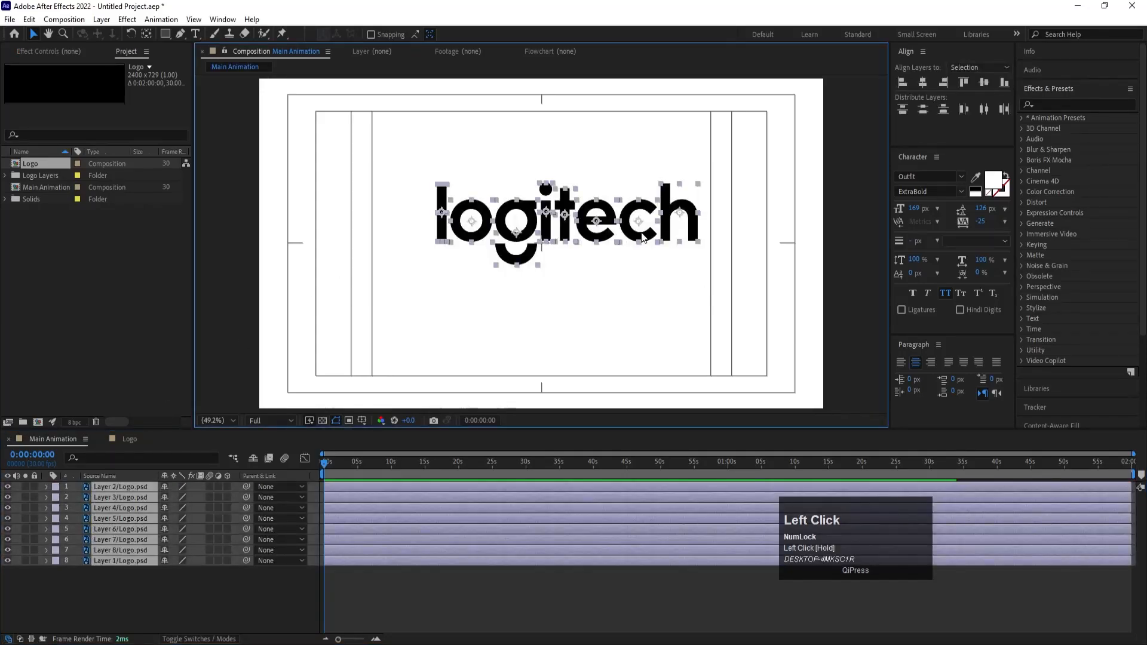
{"action": "left_click_drag", "start_coordinate": [642, 238], "coordinate": [615, 266]}
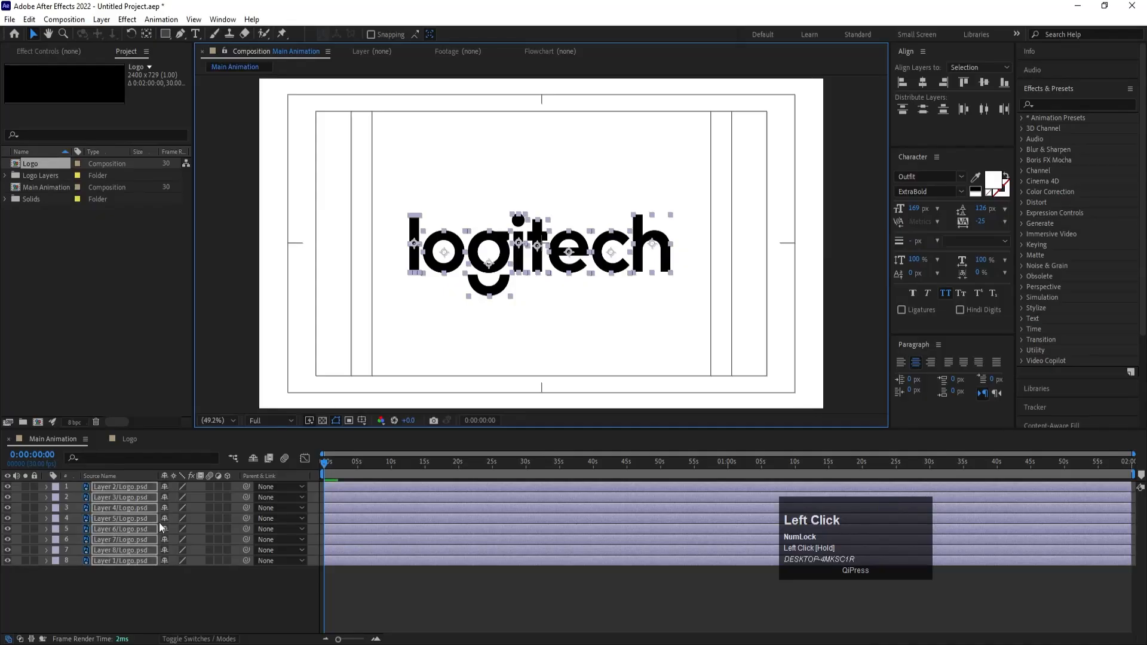
{"action": "left_click", "coordinate": [153, 612]}
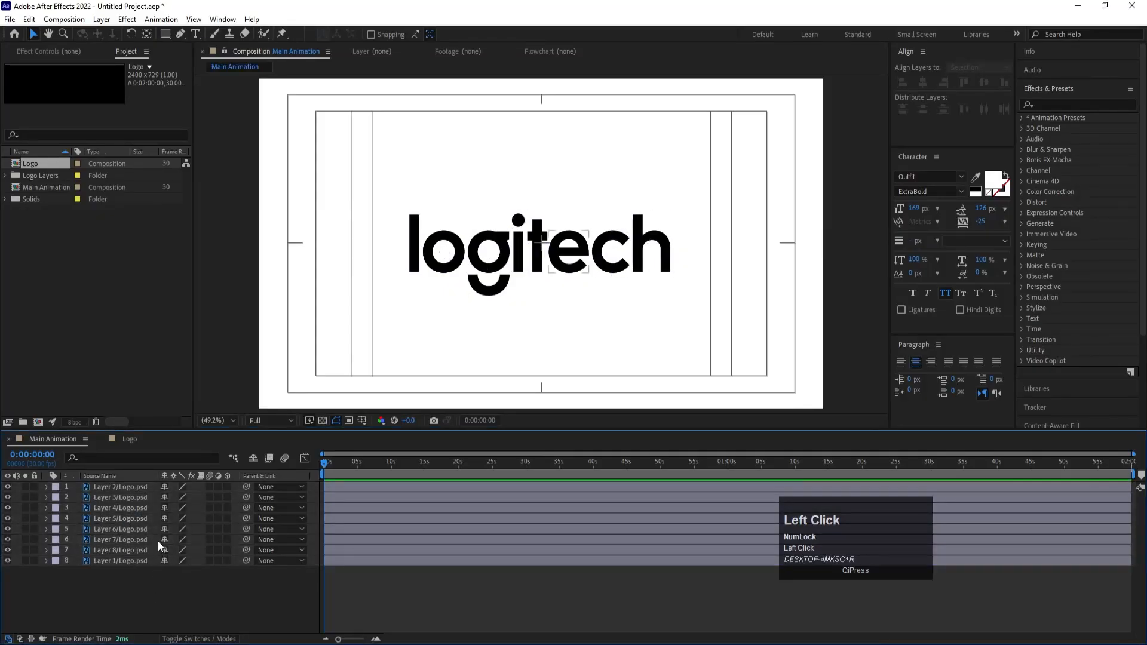
Shift all the letter layers together slightly up and to the right to fine-tune the logo's centring.
{"action": "key", "text": "ctrl+a"}
{"action": "left_click", "coordinate": [613, 258]}
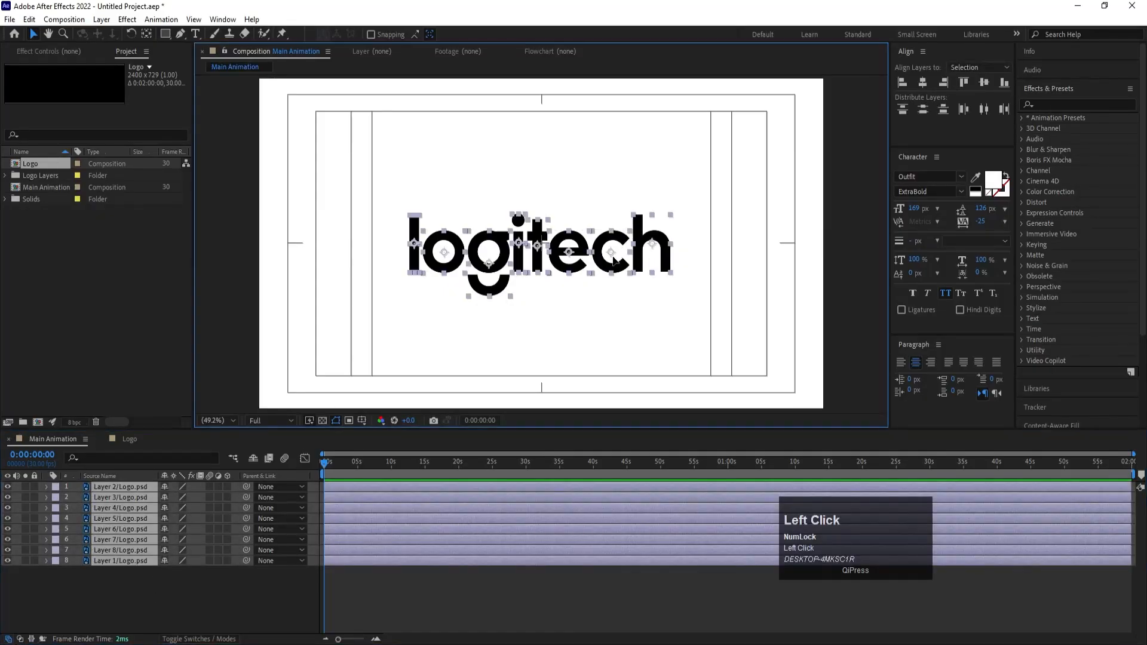
{"action": "left_click_drag", "start_coordinate": [613, 256], "coordinate": [613, 253]}
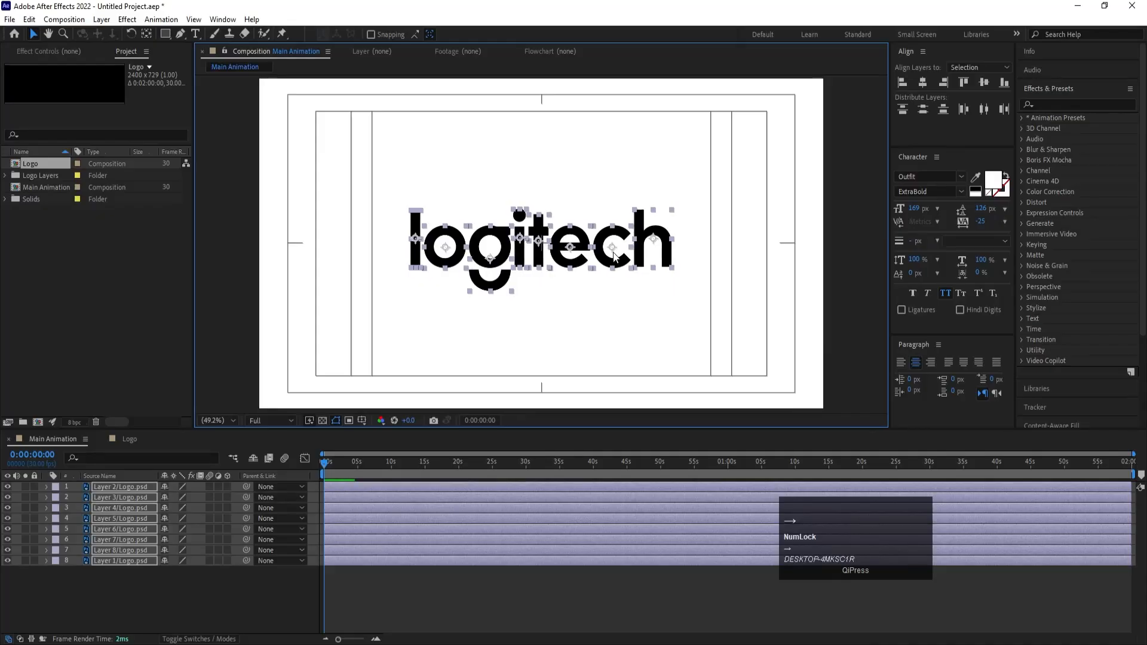
{"action": "key", "text": "Right"}
{"action": "key", "text": "Right"}
{"action": "key", "text": "Up"}
{"action": "key", "text": "Up"}
{"action": "key", "text": "Right"}
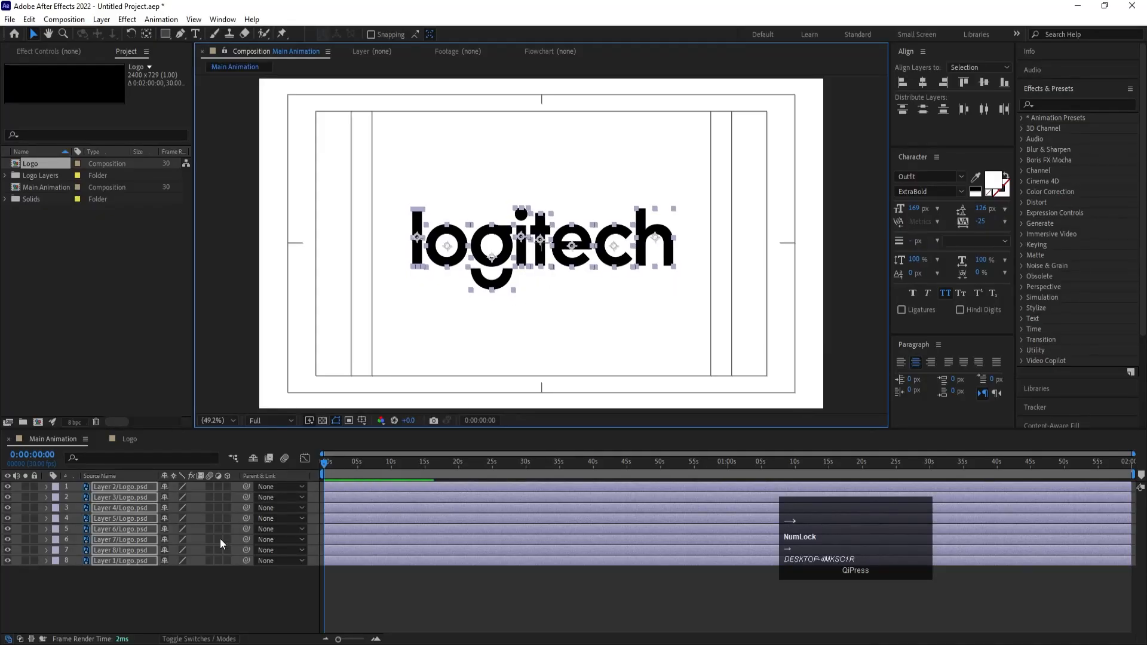
{"action": "left_click", "coordinate": [170, 599]}
Create a new composition named Key with a width and height of 500 px.
{"action": "key", "text": "ctrl+n"}
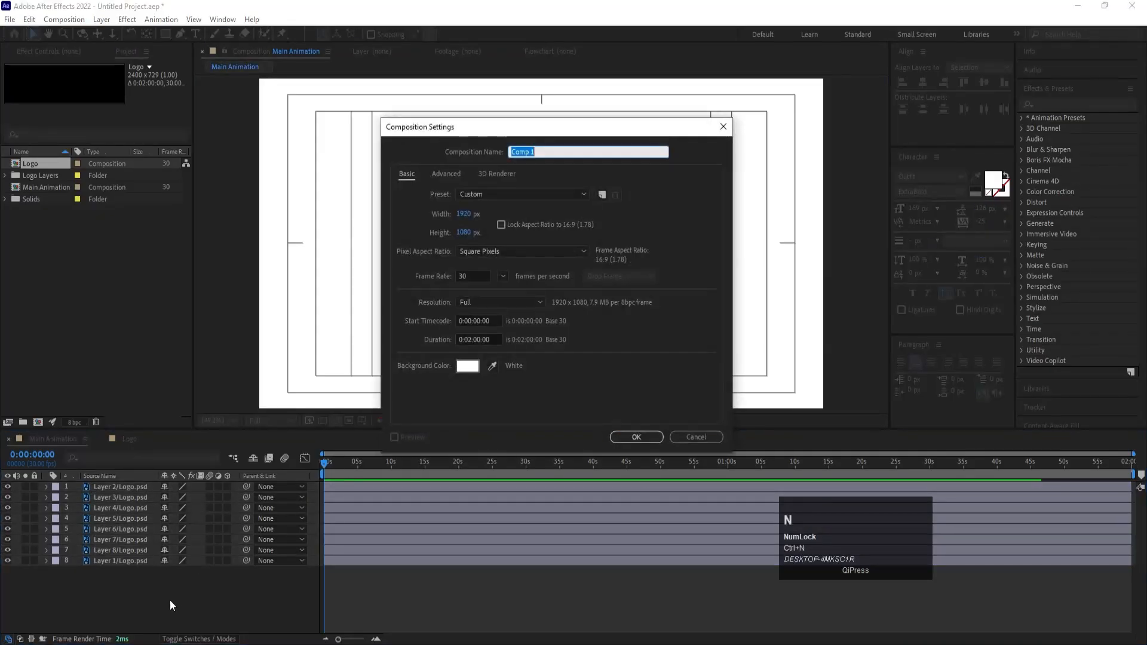
{"action": "type", "text": "Key"}
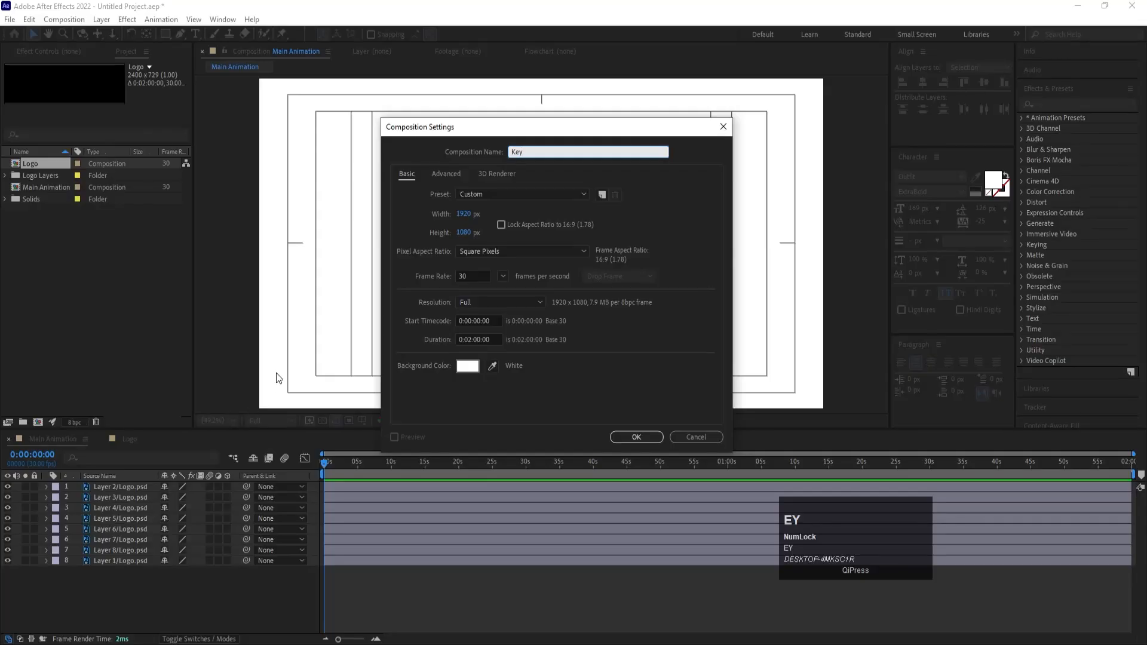
{"action": "left_click", "coordinate": [466, 214]}
{"action": "type", "text": "500"}
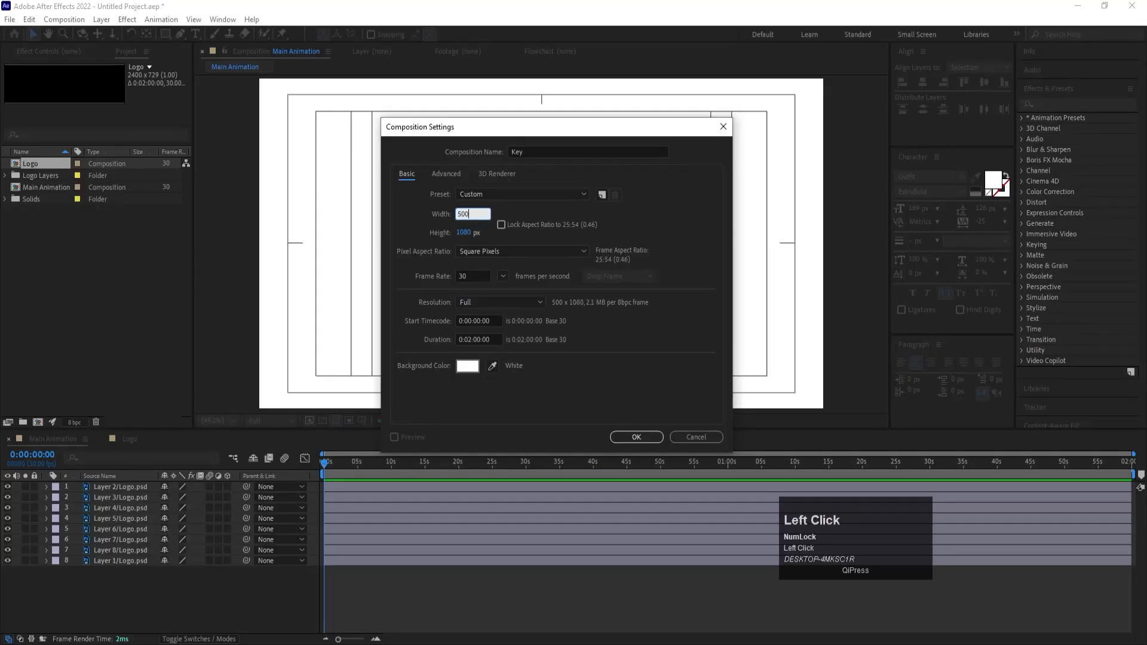
{"action": "left_click", "coordinate": [463, 233]}
{"action": "type", "text": "500"}
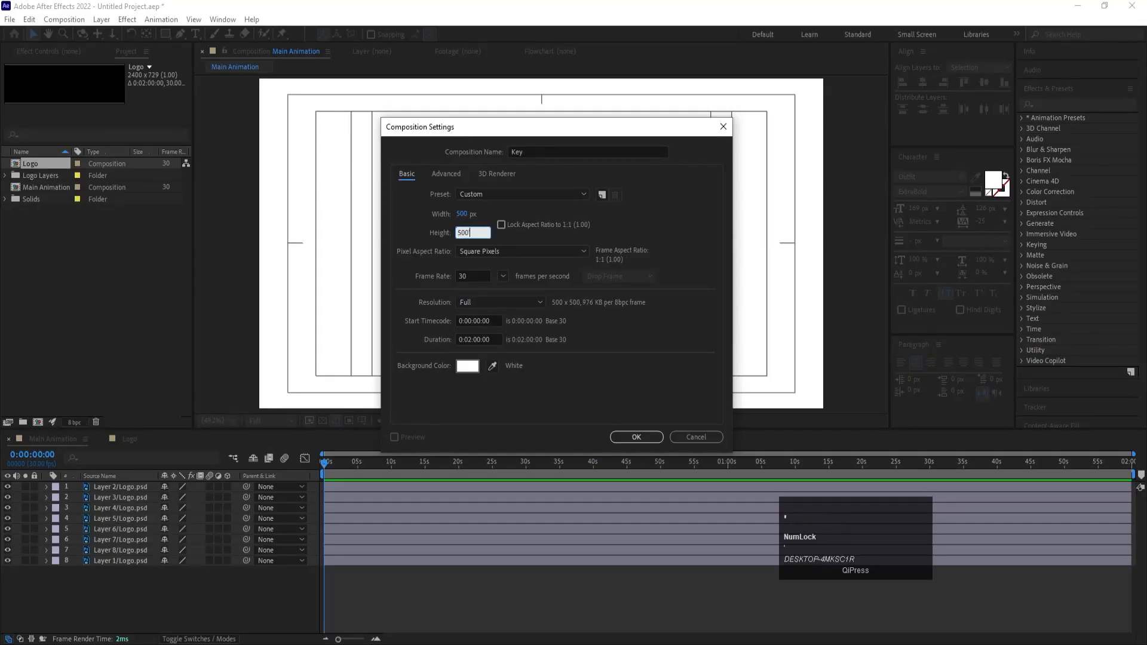
{"action": "key", "text": "Return"}
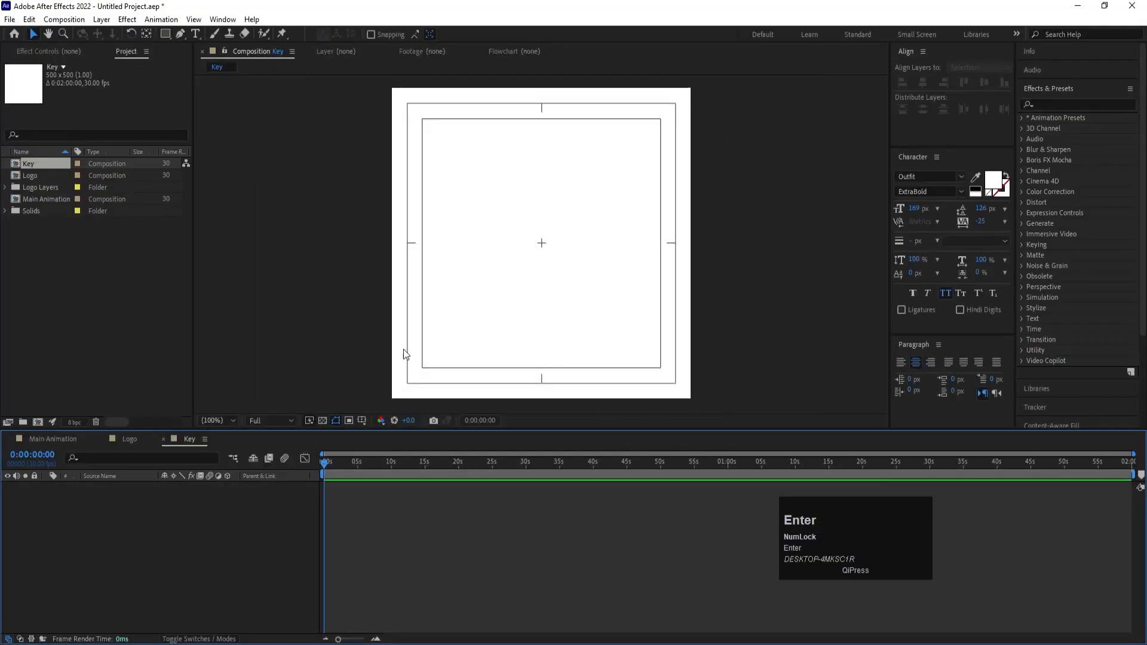
Add a black (000000) 500 x 500 px solid to the Key composition and deselect it.
{"action": "left_click", "coordinate": [174, 527]}
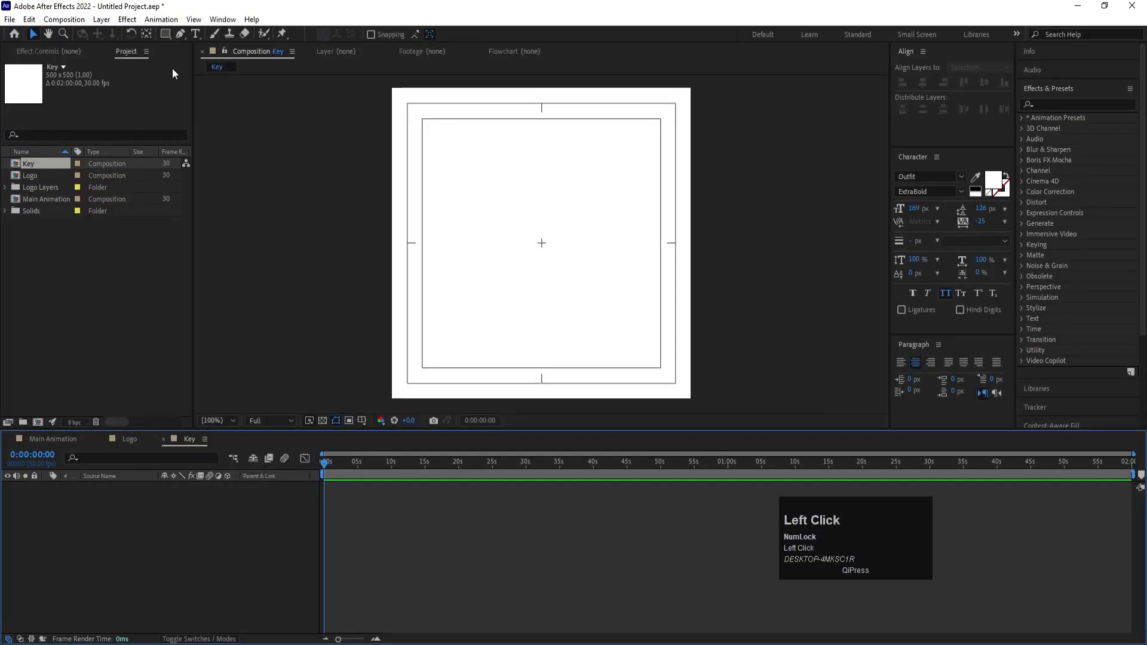
{"action": "key", "text": "ctrl+y"}
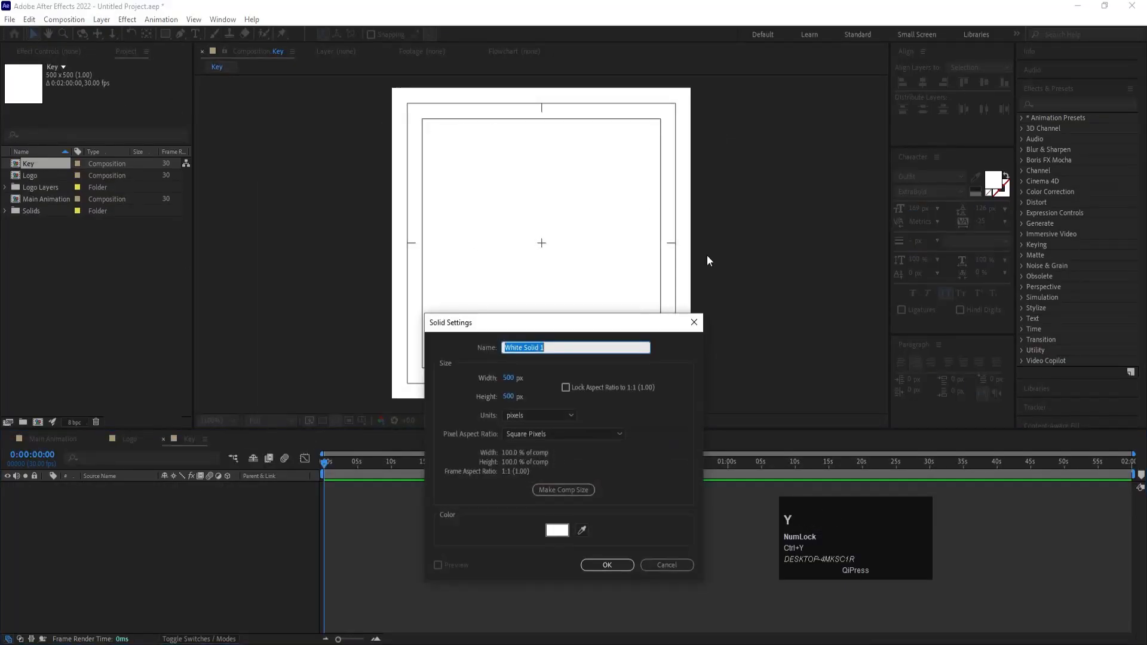
{"action": "left_click", "coordinate": [556, 528]}
{"action": "left_click_drag", "start_coordinate": [115, 386], "coordinate": [1, 531]}
{"action": "key", "text": "Return"}
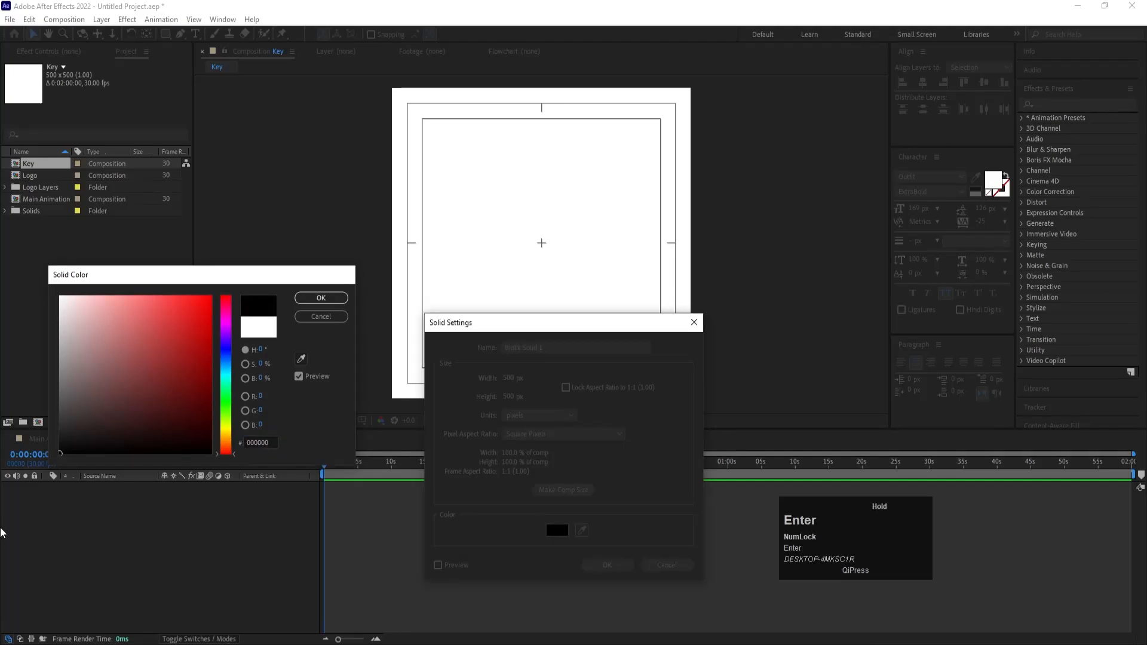
{"action": "key", "text": "Return"}
{"action": "left_click", "coordinate": [113, 581]}
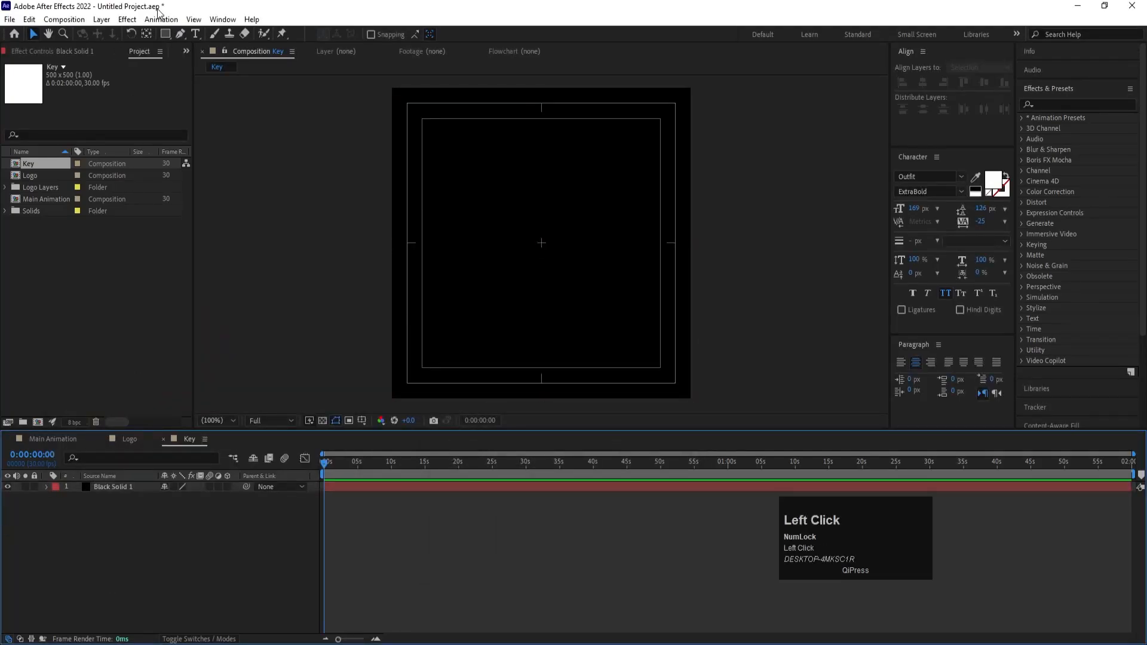
Set the Rectangle tool's stroke to white with a width of 40 px.
{"action": "left_click", "coordinate": [170, 34]}
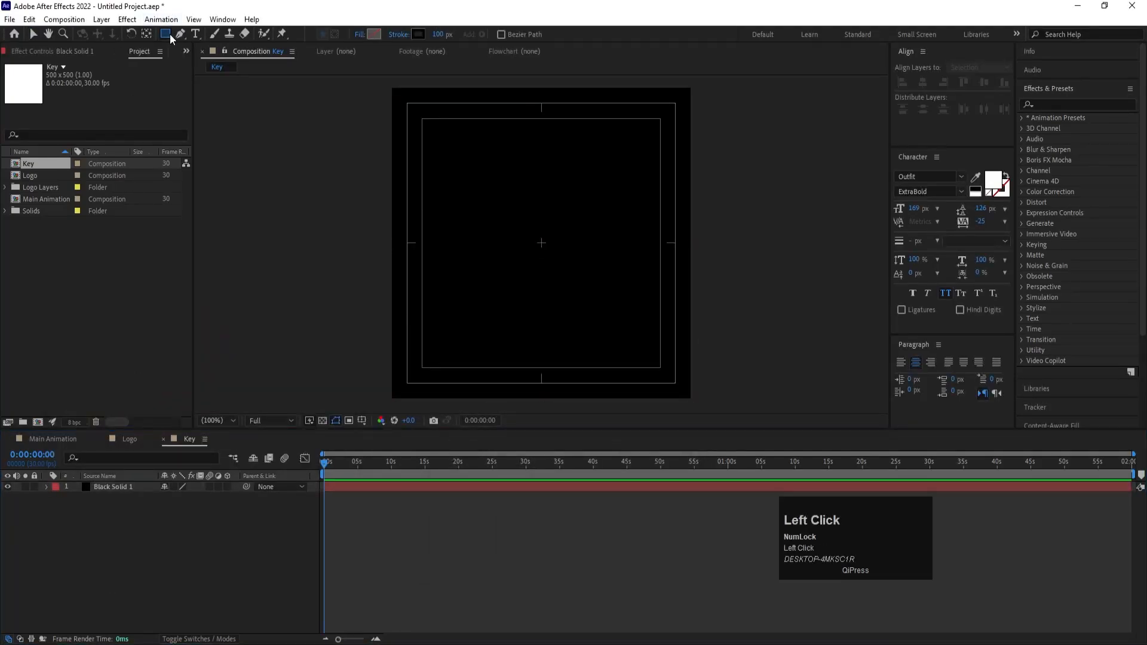
{"action": "left_click", "coordinate": [424, 34]}
{"action": "left_click", "coordinate": [64, 294]}
{"action": "key", "text": "Return"}
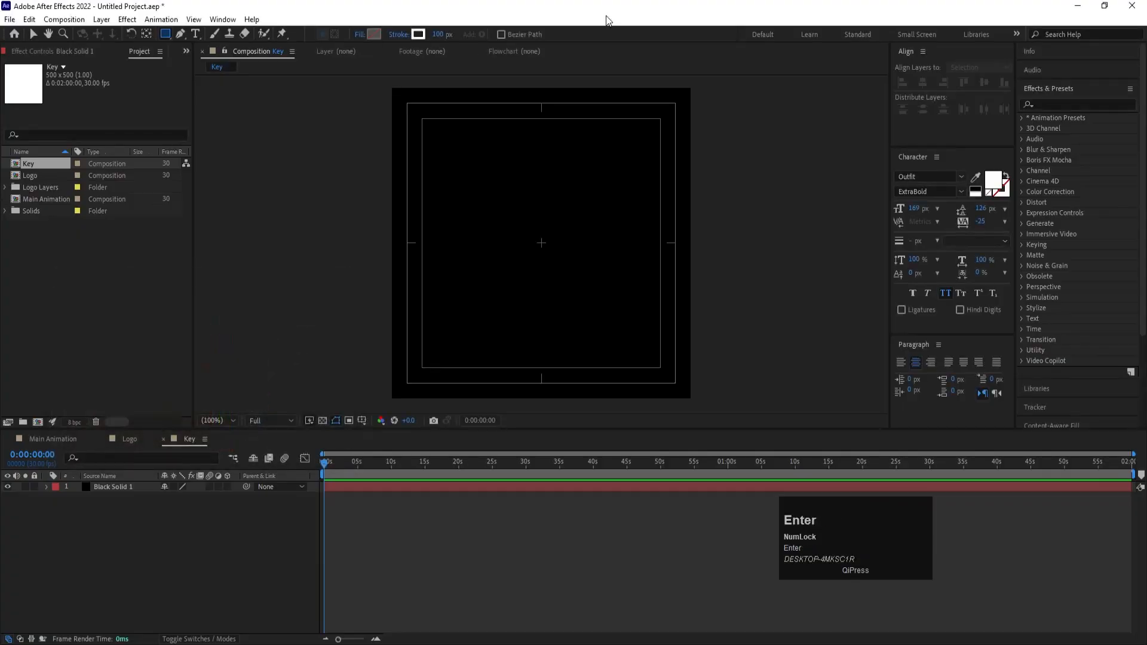
{"action": "left_click", "coordinate": [437, 35]}
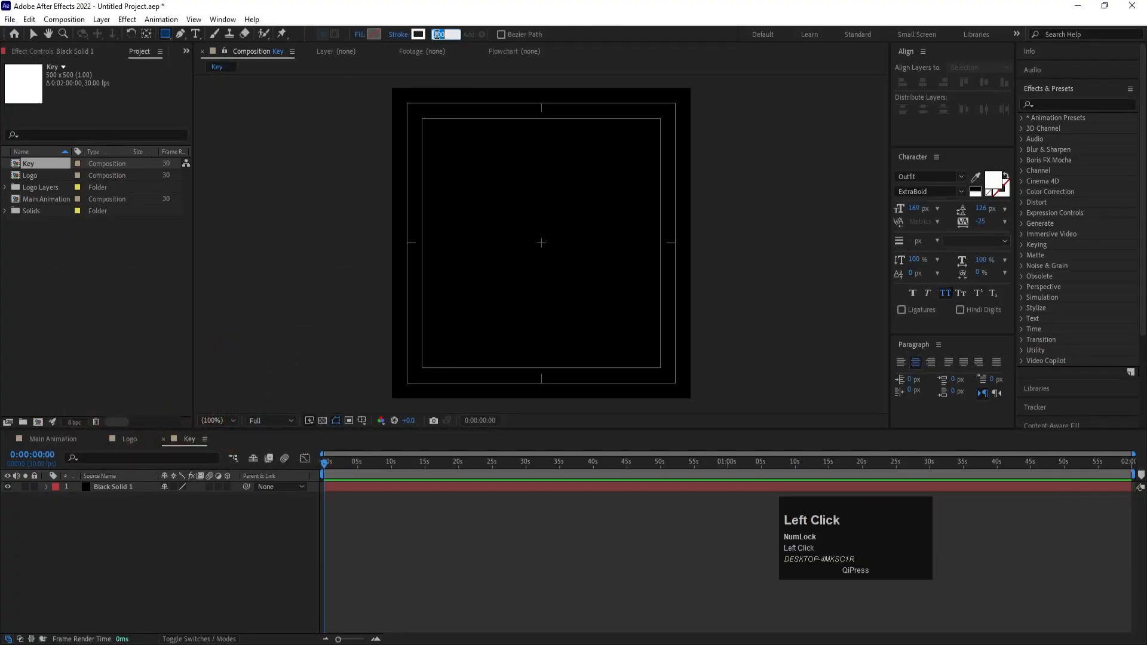
{"action": "type", "text": "40"}
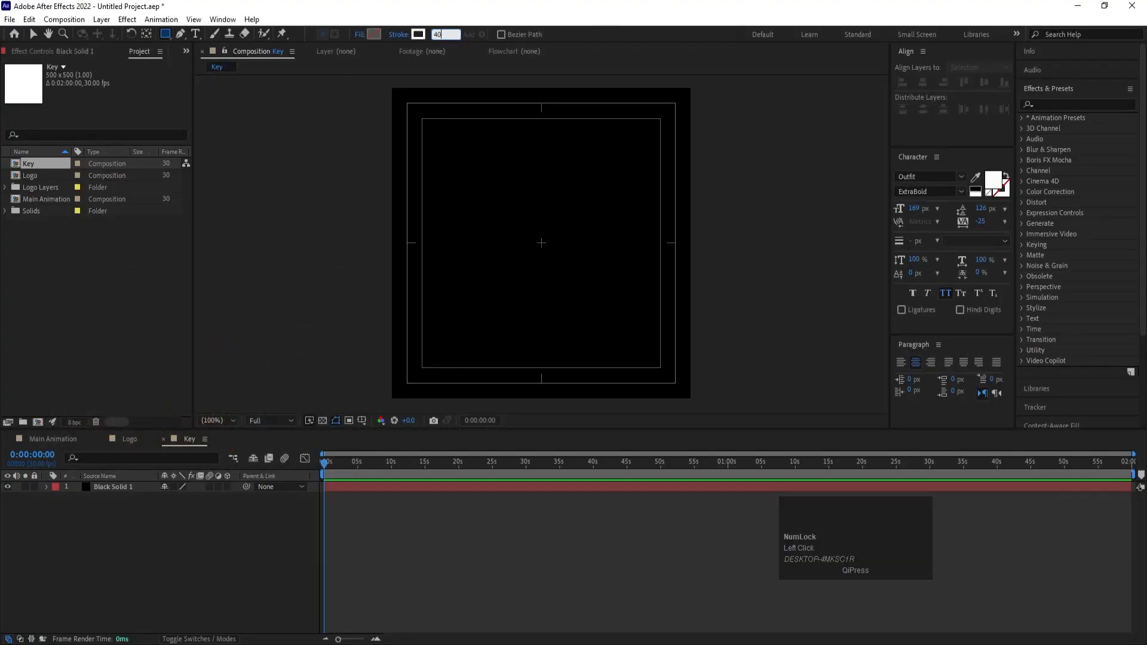
{"action": "key", "text": "Return"}
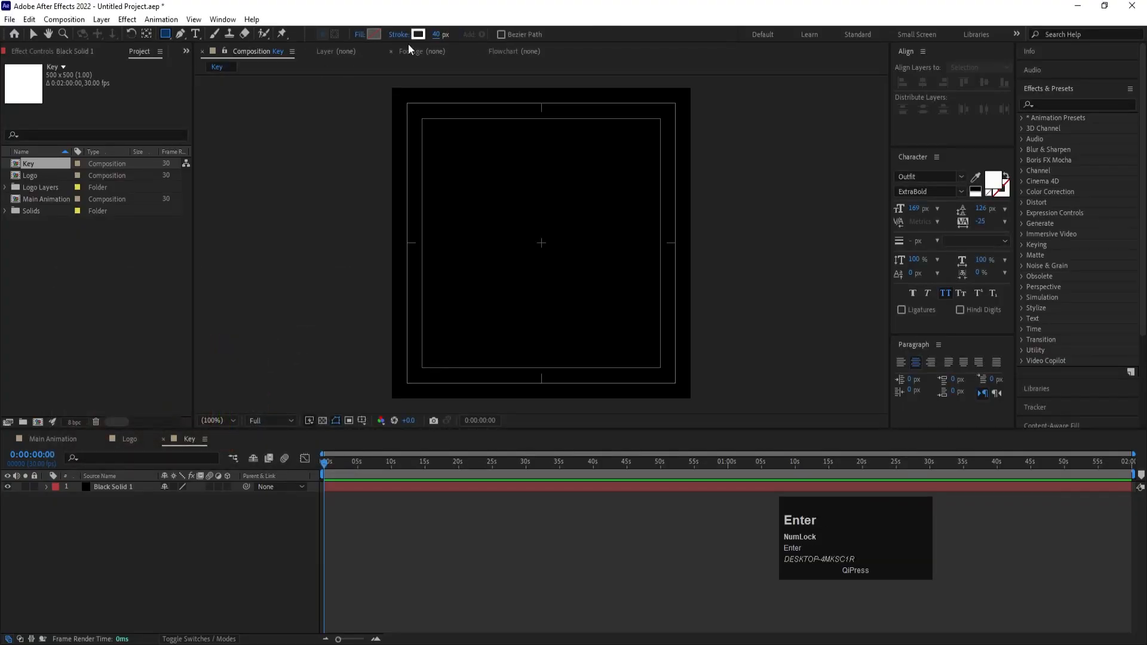
Add a composition-sized outlined rectangle as a shape layer and scale it to 84%.
{"action": "double_click", "coordinate": [165, 35]}
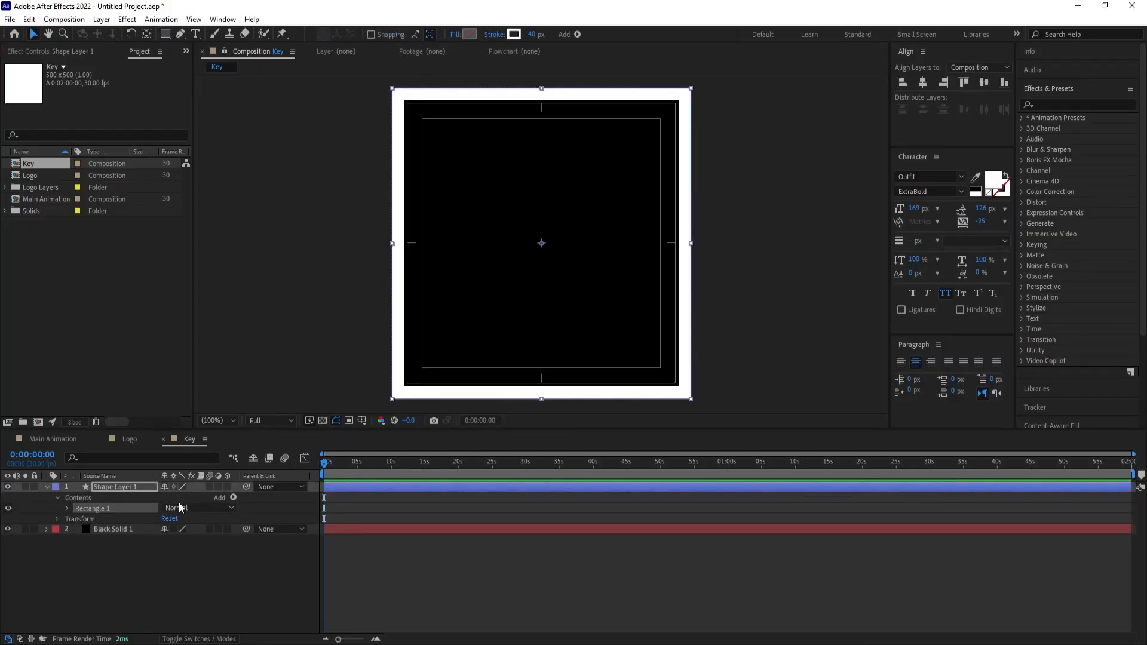
{"action": "key", "text": "s"}
{"action": "left_click_drag", "start_coordinate": [179, 498], "coordinate": [173, 498]}
{"action": "left_click", "coordinate": [238, 637]}
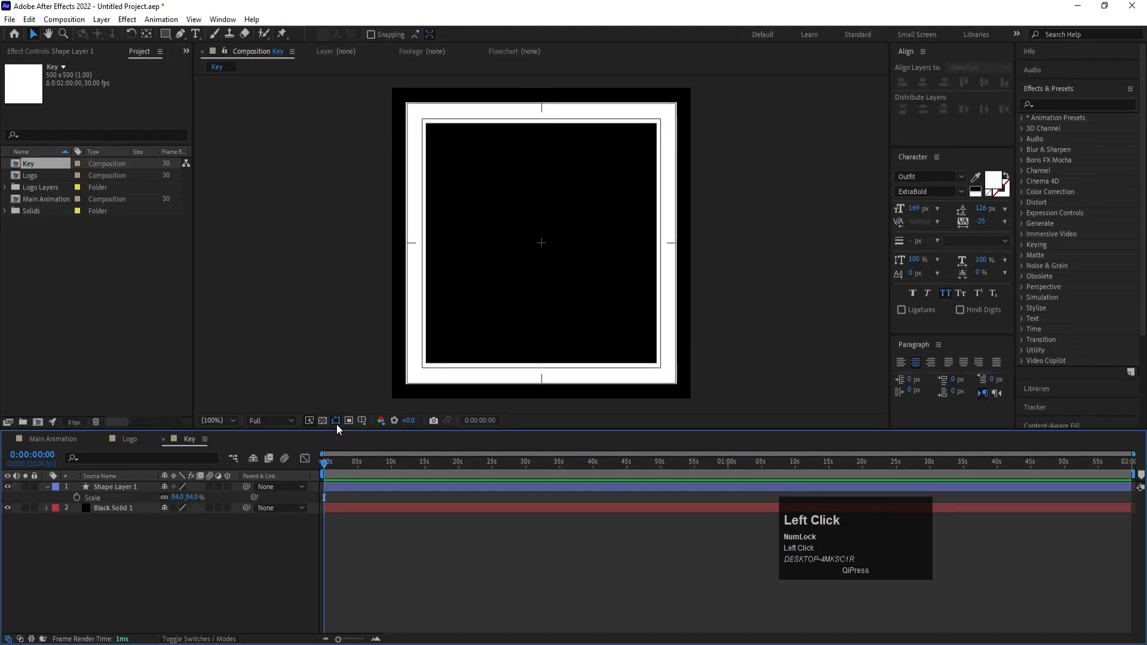
Draw an upward-pointing chevron with 45-degree sides inside the square outline on a new shape layer, using the Pen tool.
{"action": "key", "text": "g"}
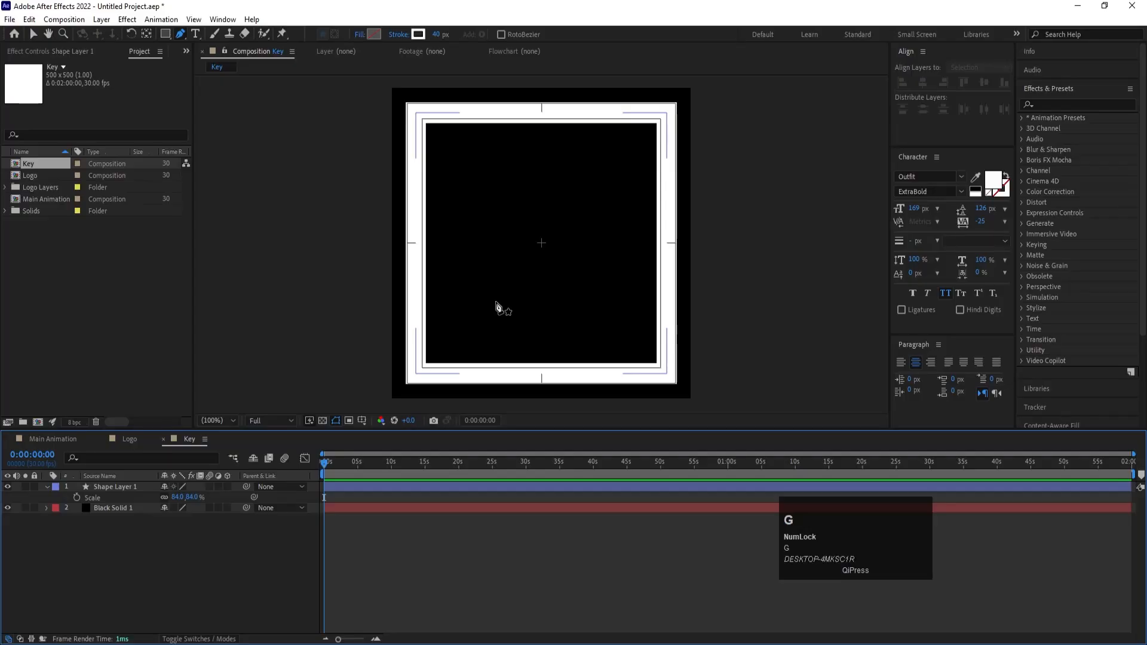
{"action": "left_click", "coordinate": [468, 288]}
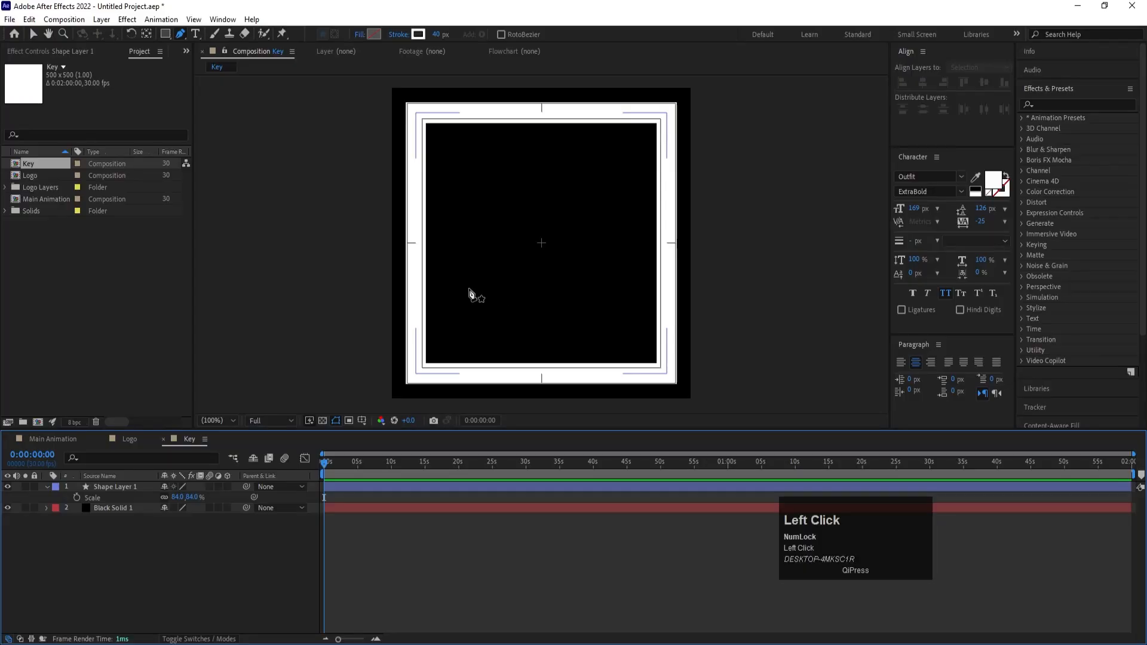
{"action": "left_click", "coordinate": [536, 218], "text": "shift"}
{"action": "left_click", "coordinate": [599, 284], "text": "shift"}
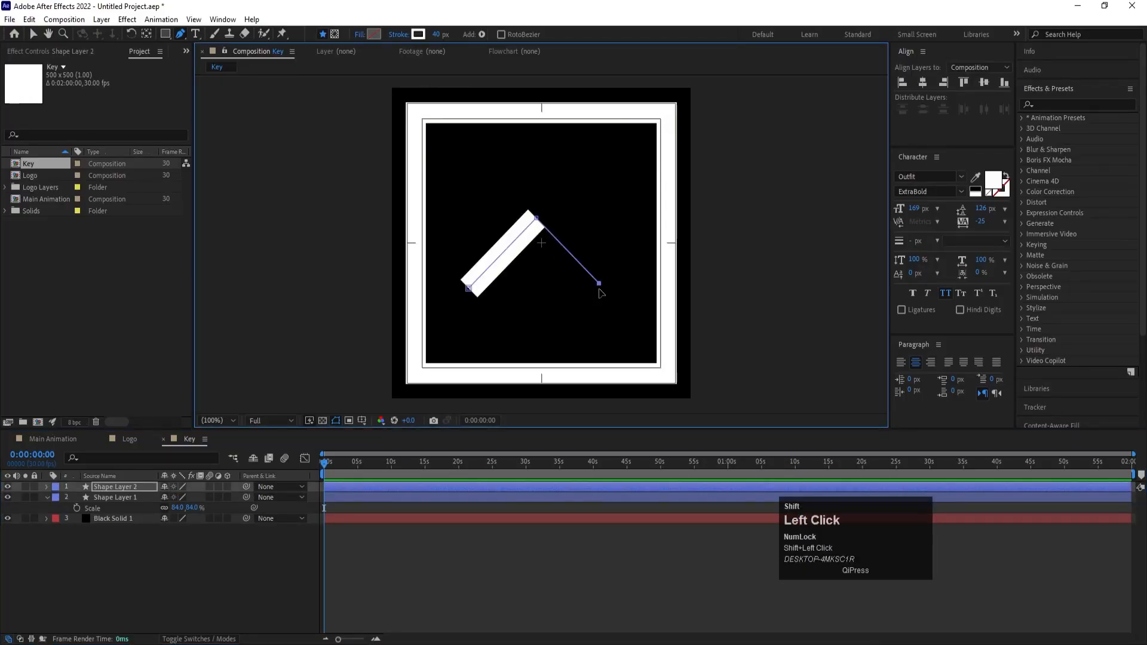
{"action": "left_click_drag", "start_coordinate": [599, 286], "coordinate": [602, 289]}
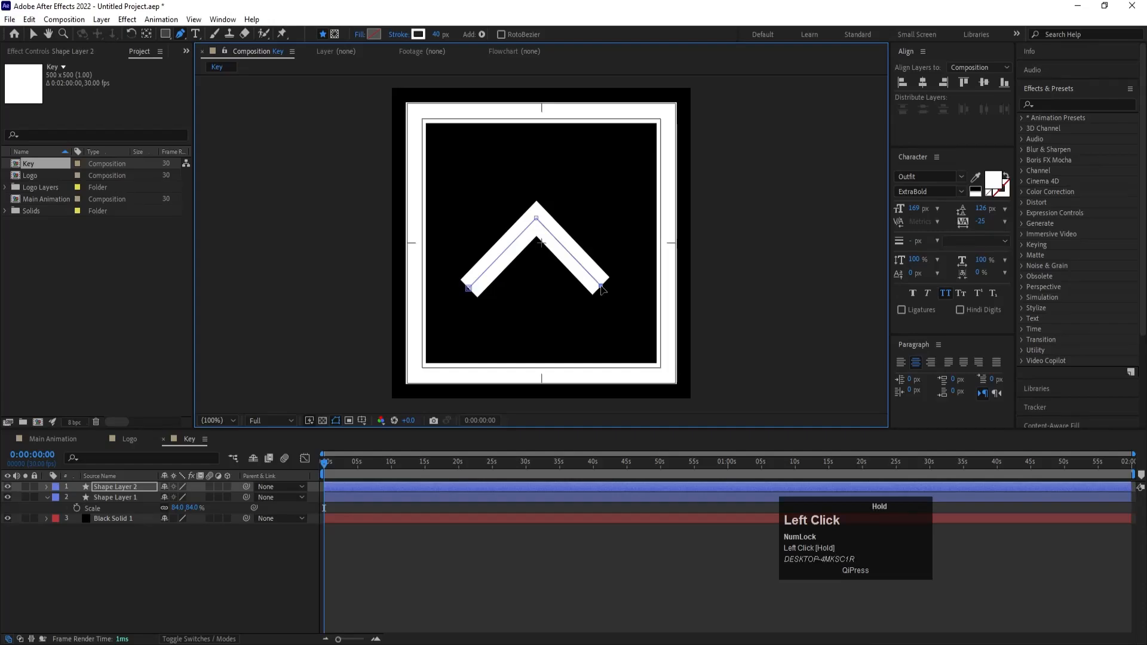
{"action": "left_click", "coordinate": [117, 608]}
Centre the anchor point of the chevron's shape layer on its content.
{"action": "left_click", "coordinate": [112, 487]}
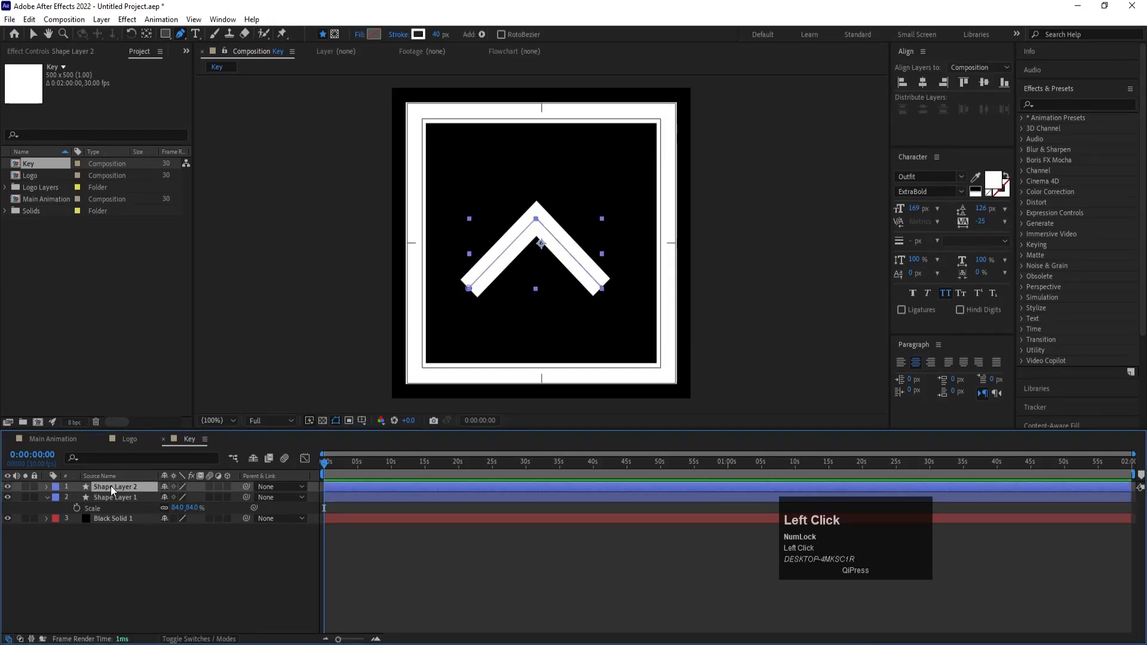
{"action": "key", "text": "ctrl+alt+Home"}
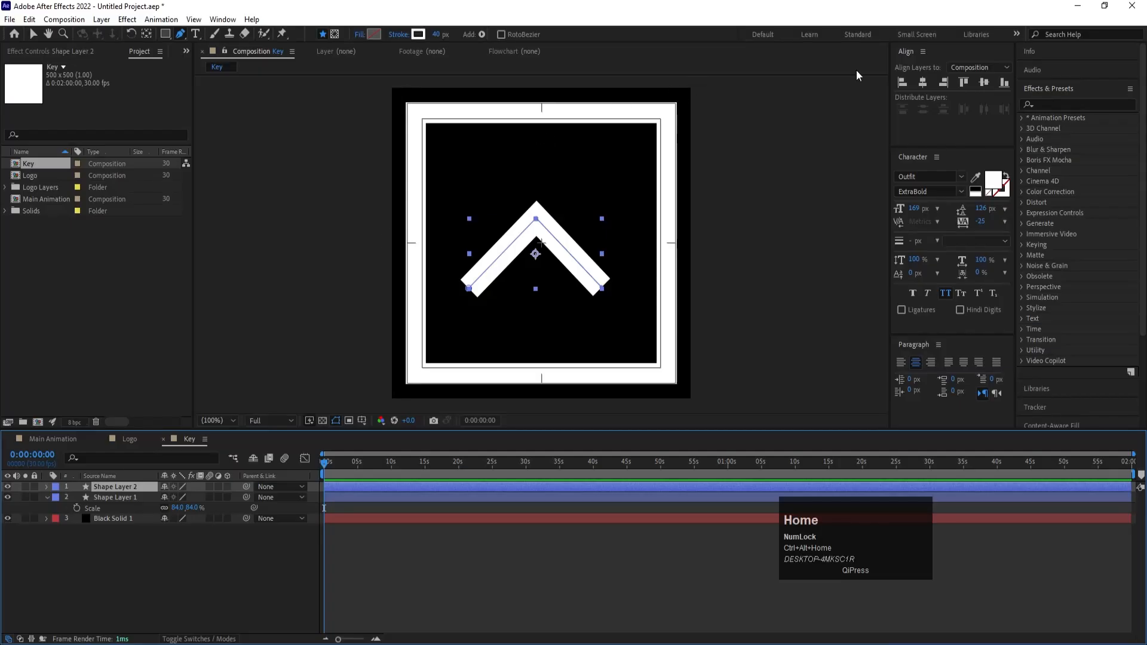
Align the chevron layer to the horizontal and vertical centre of the Key composition.
{"action": "left_click", "coordinate": [925, 85]}
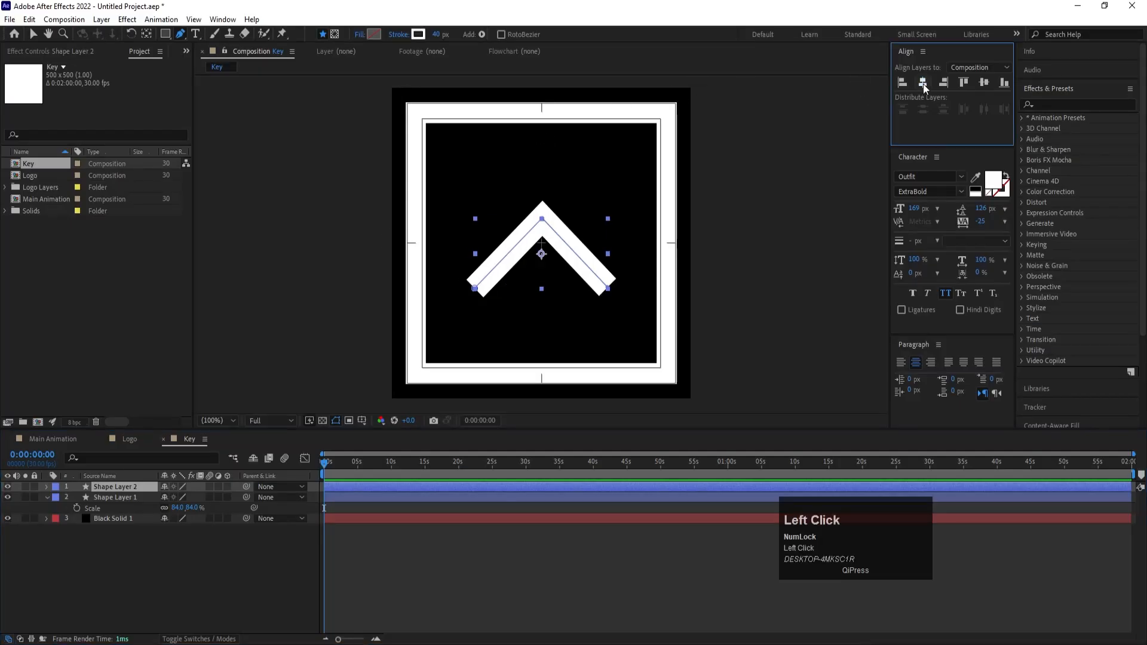
{"action": "left_click", "coordinate": [984, 84]}
{"action": "left_click", "coordinate": [111, 566]}
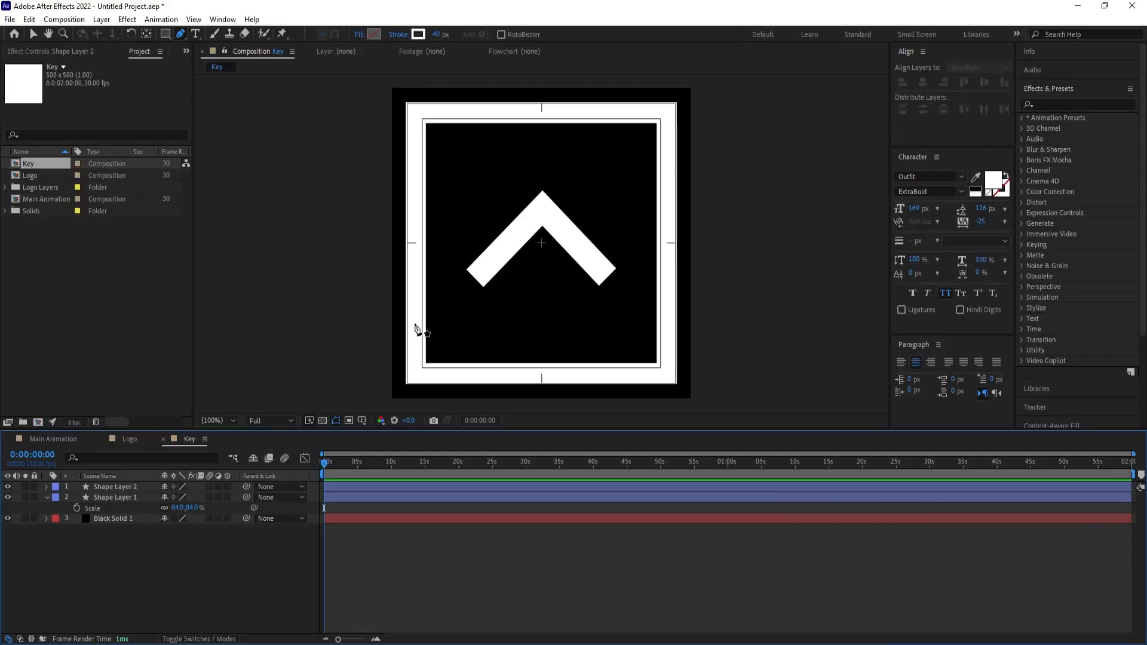
Pre-compose all eight letter layers of Main Animation as "Logo Animation", then hide and lock the new layer.
{"action": "left_click", "coordinate": [60, 441]}
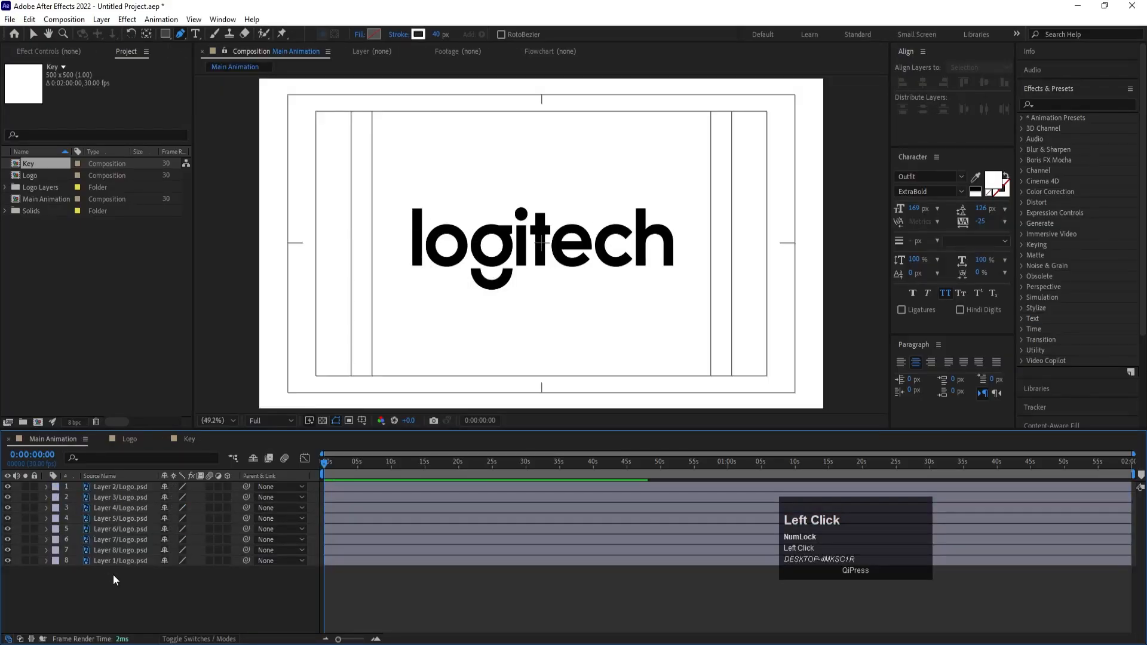
{"action": "left_click_drag", "start_coordinate": [113, 574], "coordinate": [100, 485]}
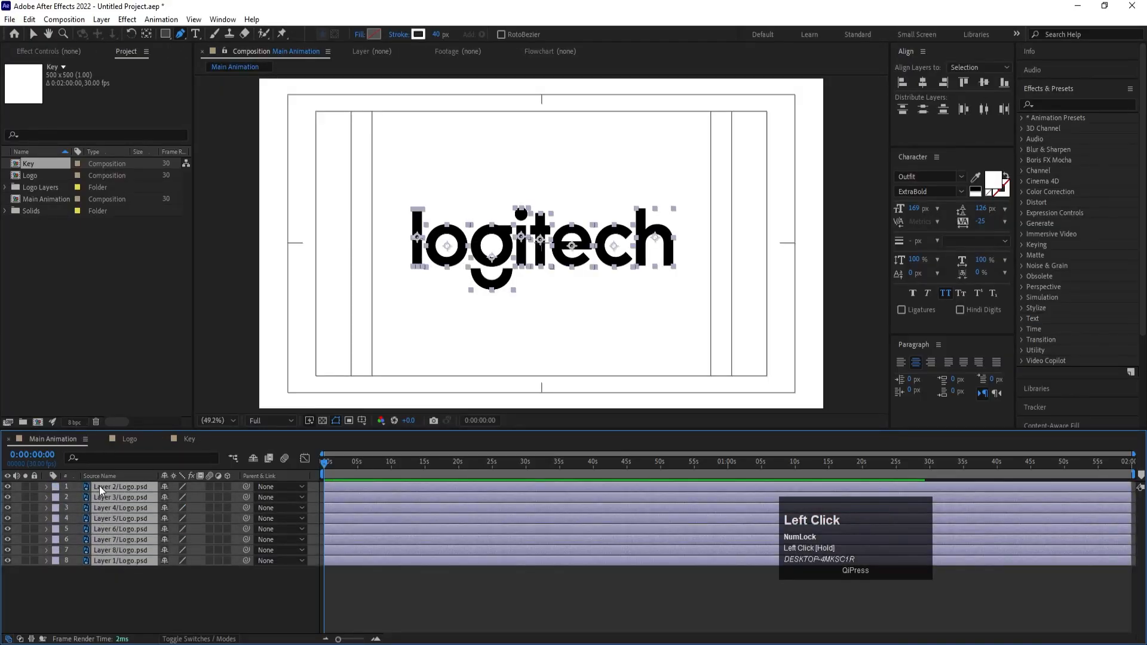
{"action": "key", "text": "ctrl"}
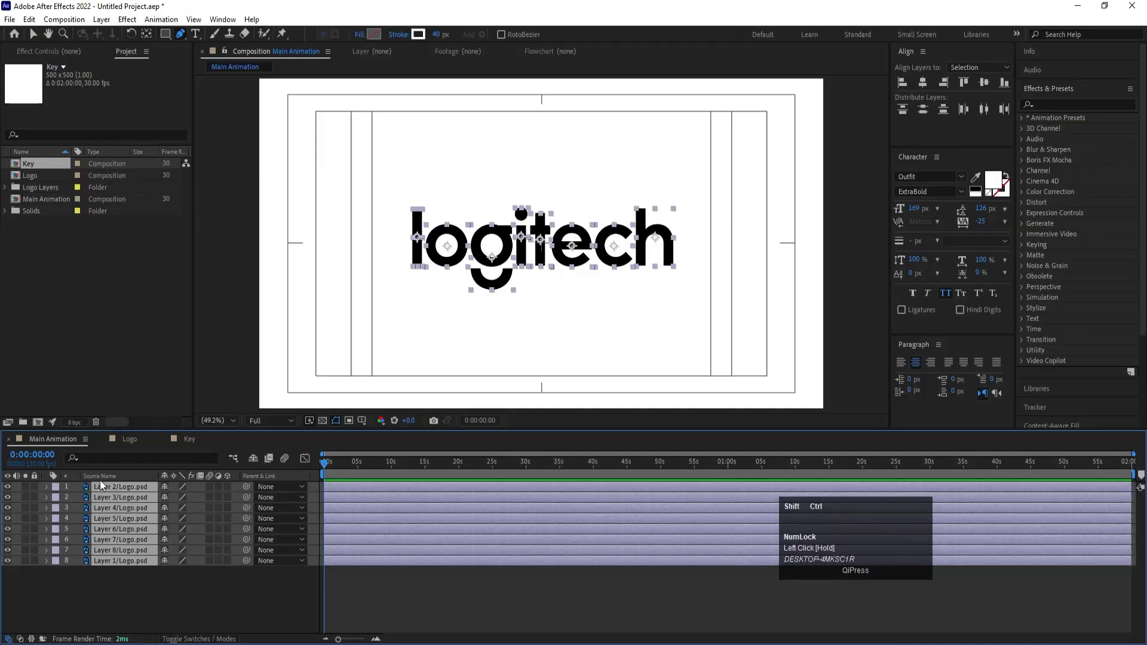
{"action": "key", "text": "ctrl+shift+c"}
{"action": "type", "text": "L"}
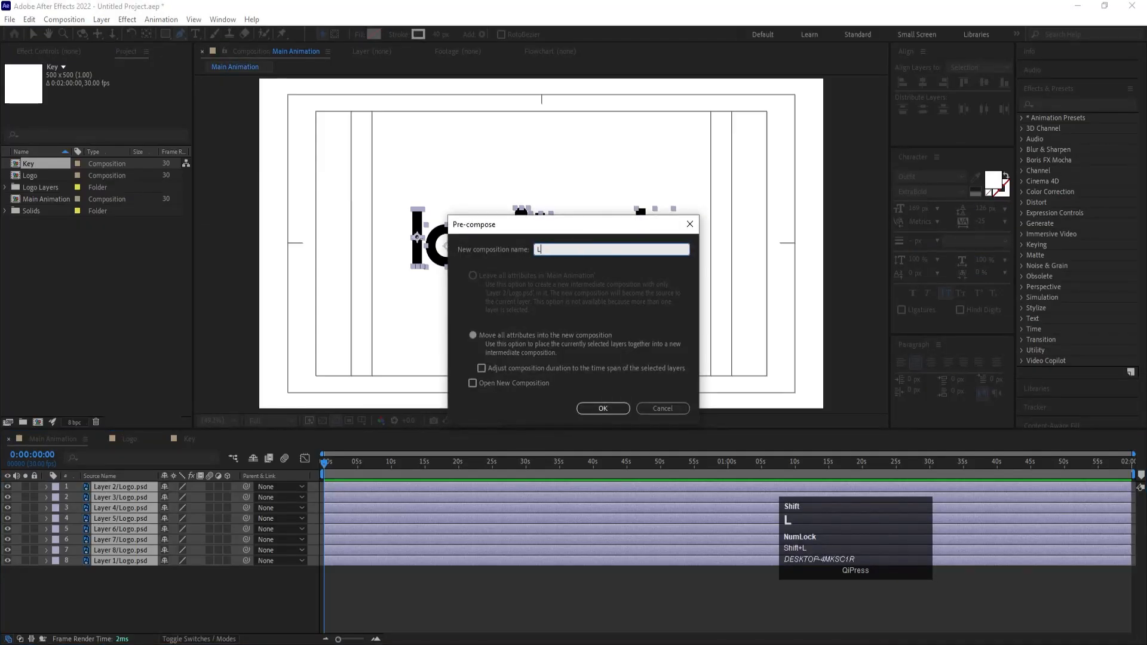
{"action": "type", "text": "ogo Ani"}
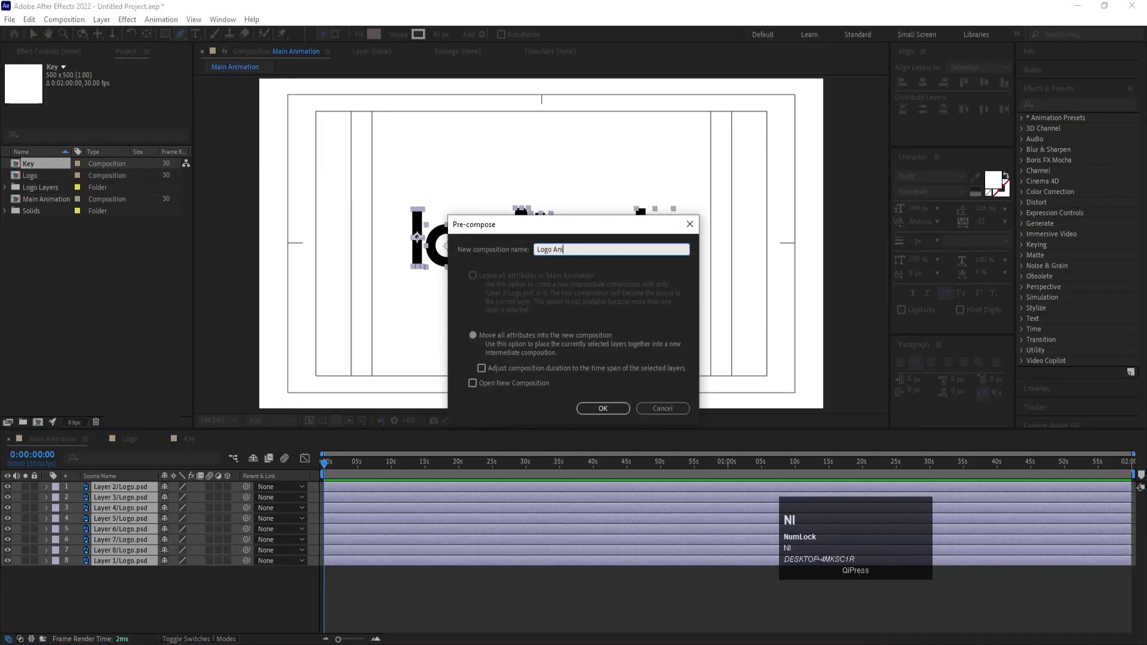
{"action": "type", "text": "mation"}
{"action": "key", "text": "Return"}
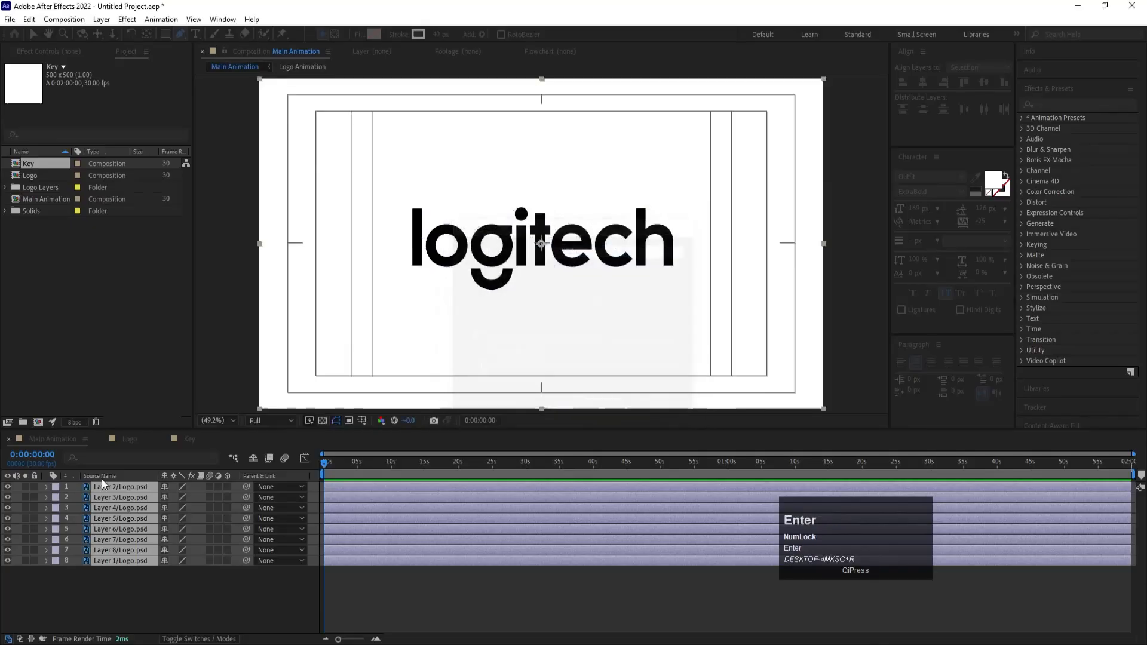
{"action": "left_click", "coordinate": [7, 487]}
{"action": "left_click", "coordinate": [33, 487]}
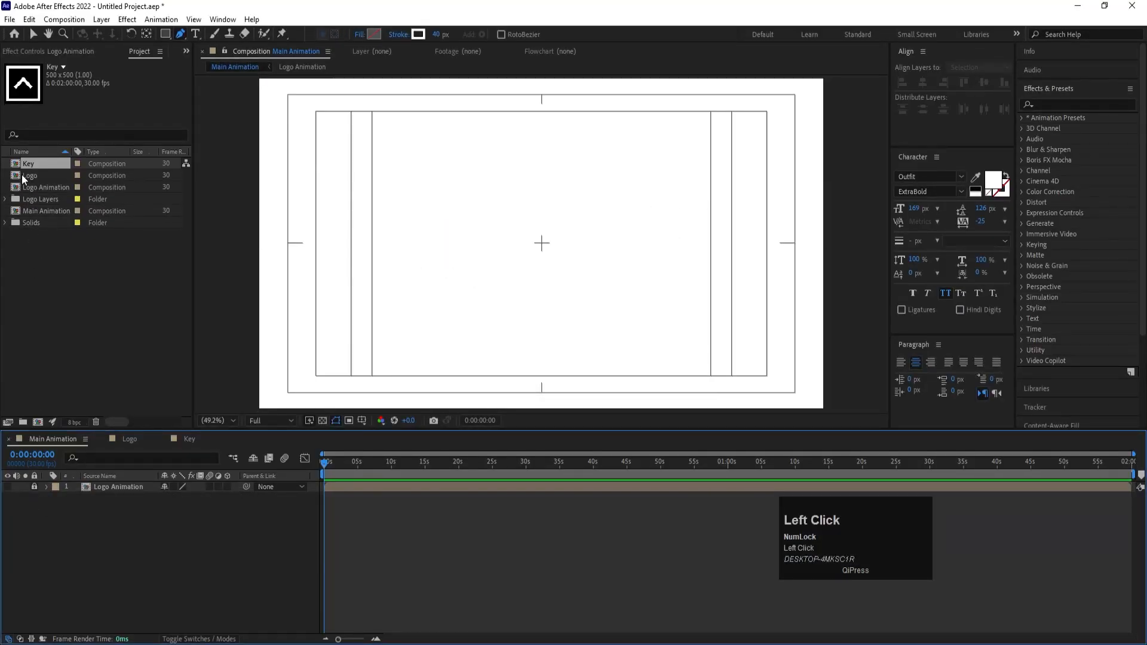
Add the Key composition above the Logo Animation layer in Main Animation and scale it to 31%.
{"action": "left_click_drag", "start_coordinate": [28, 162], "coordinate": [133, 491]}
{"action": "key", "text": "s"}
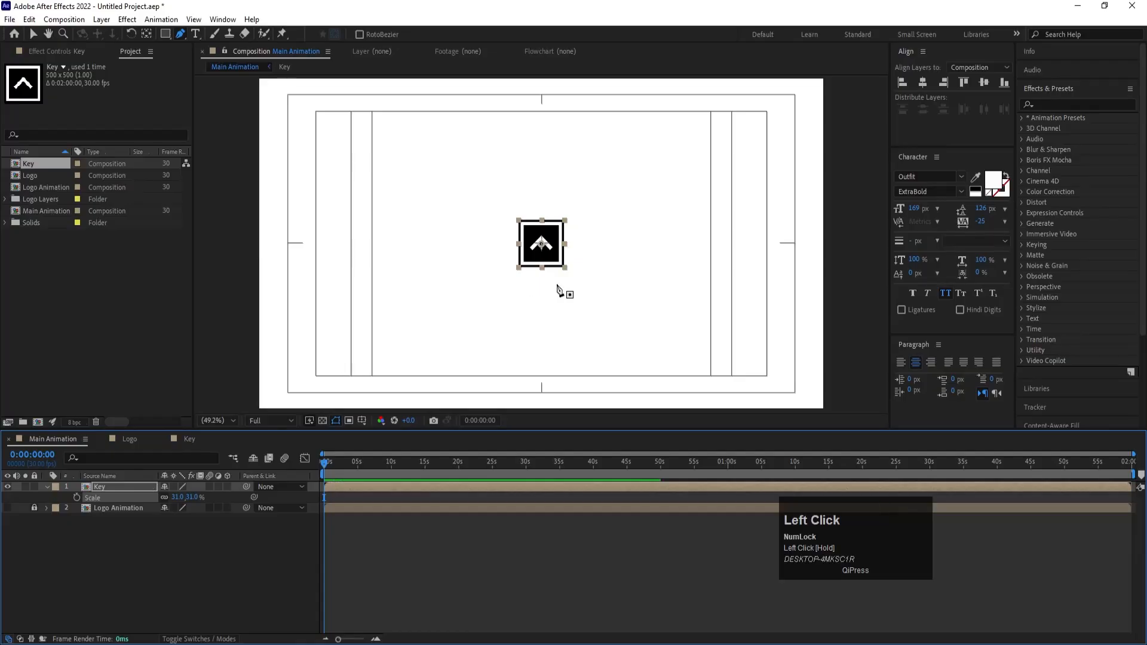
{"action": "key", "text": "v"}
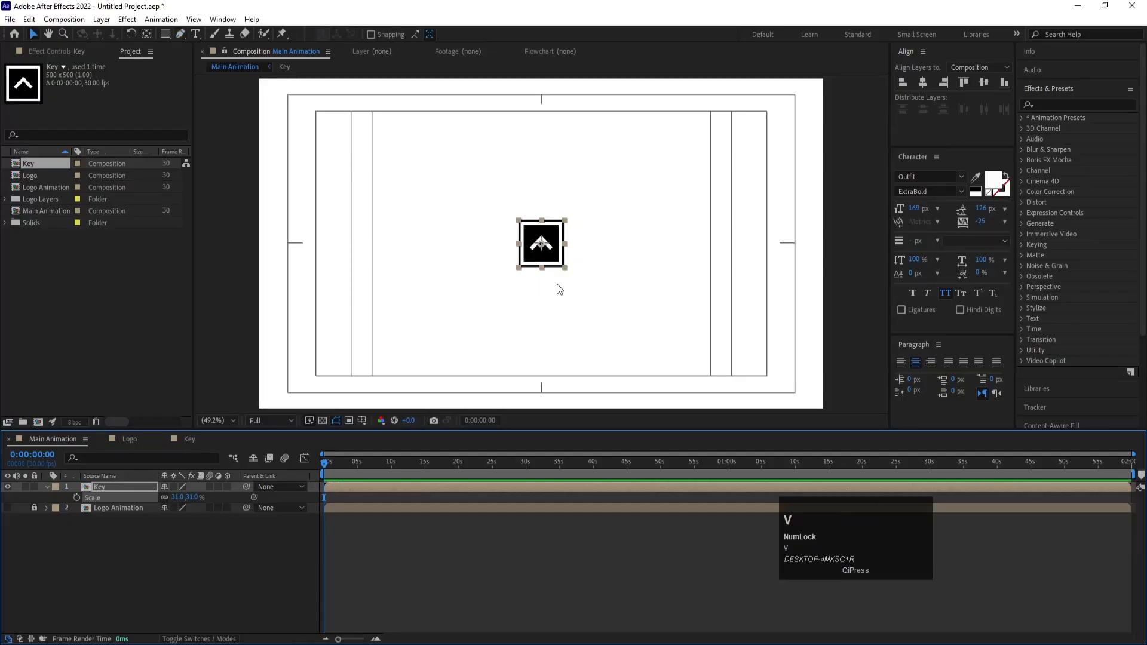
{"action": "left_click", "coordinate": [6, 509]}
{"action": "left_click", "coordinate": [6, 510]}
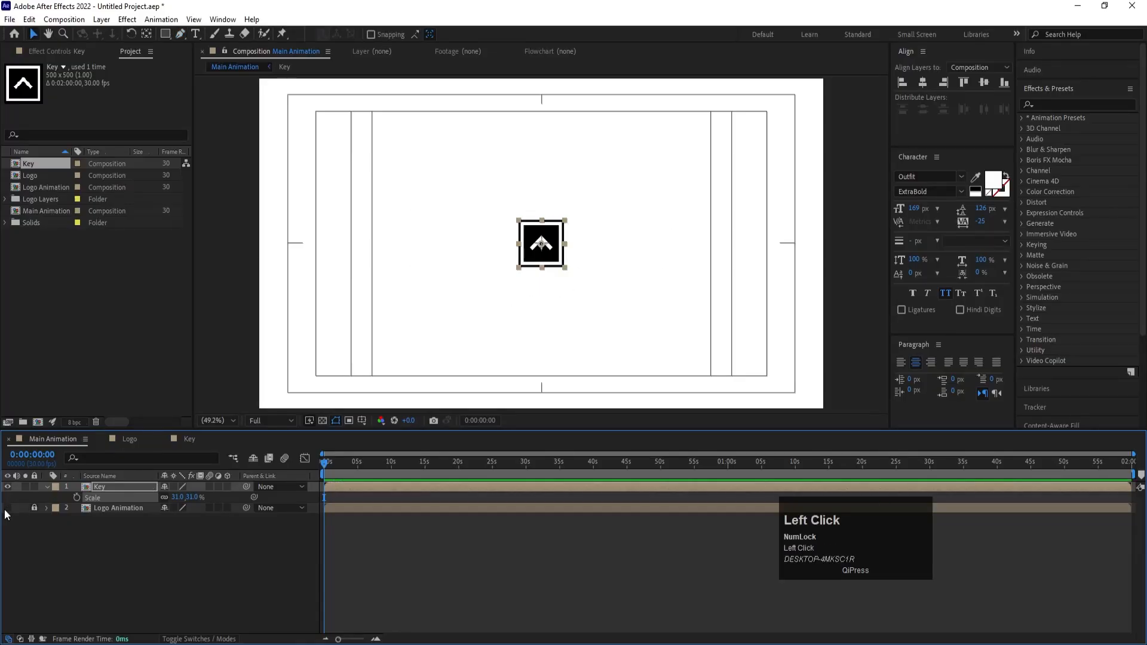
{"action": "left_click", "coordinate": [135, 543]}
Duplicate the Key layer and place the copy directly above the original with a small gap.
{"action": "left_click", "coordinate": [95, 486]}
{"action": "scroll", "coordinate": [538, 248], "scroll_direction": "up", "scroll_amount": 3}
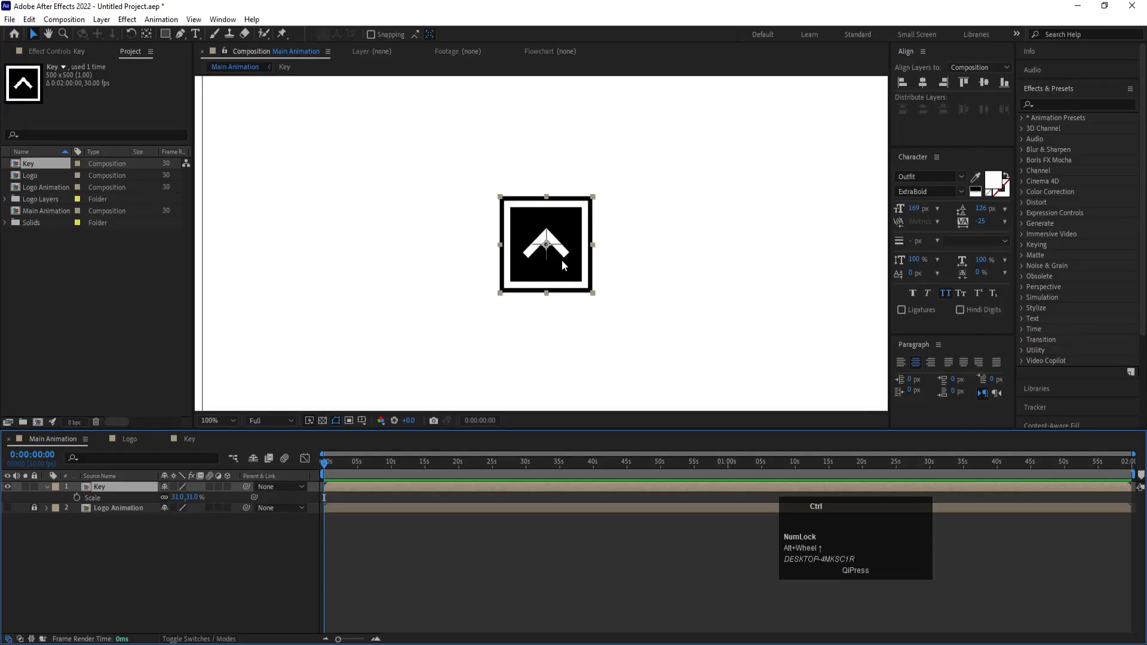
{"action": "key", "text": "ctrl+d"}
{"action": "left_click_drag", "start_coordinate": [561, 260], "coordinate": [564, 171]}
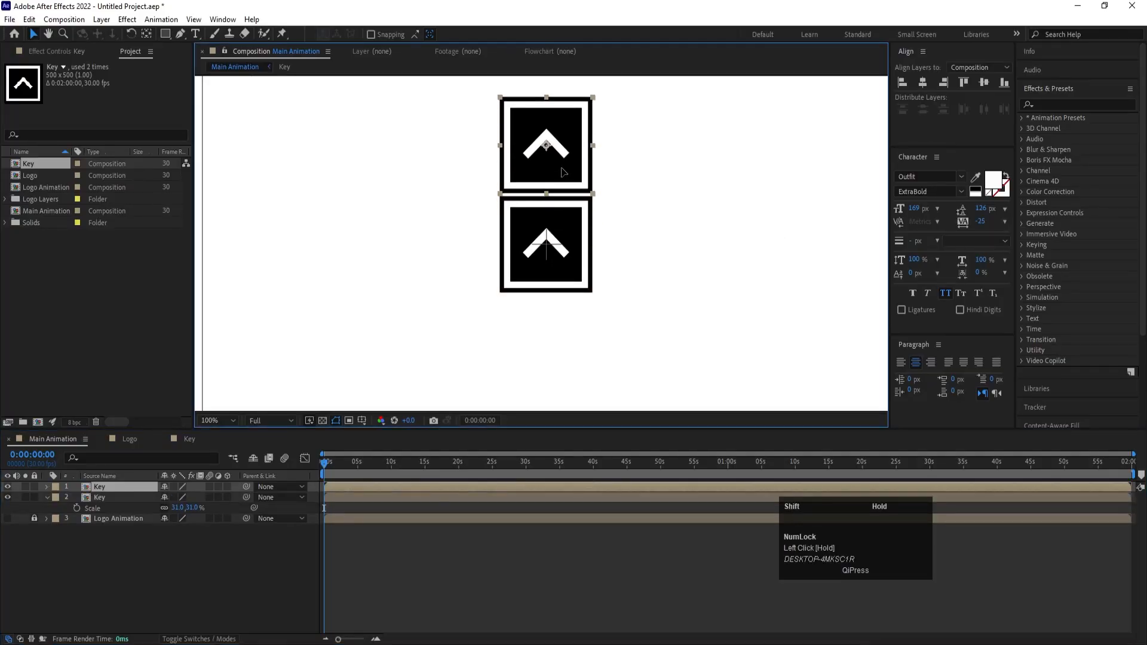
Rotate the lower key by 180 degrees so its arrow points down.
{"action": "left_click", "coordinate": [560, 235]}
{"action": "key", "text": "r"}
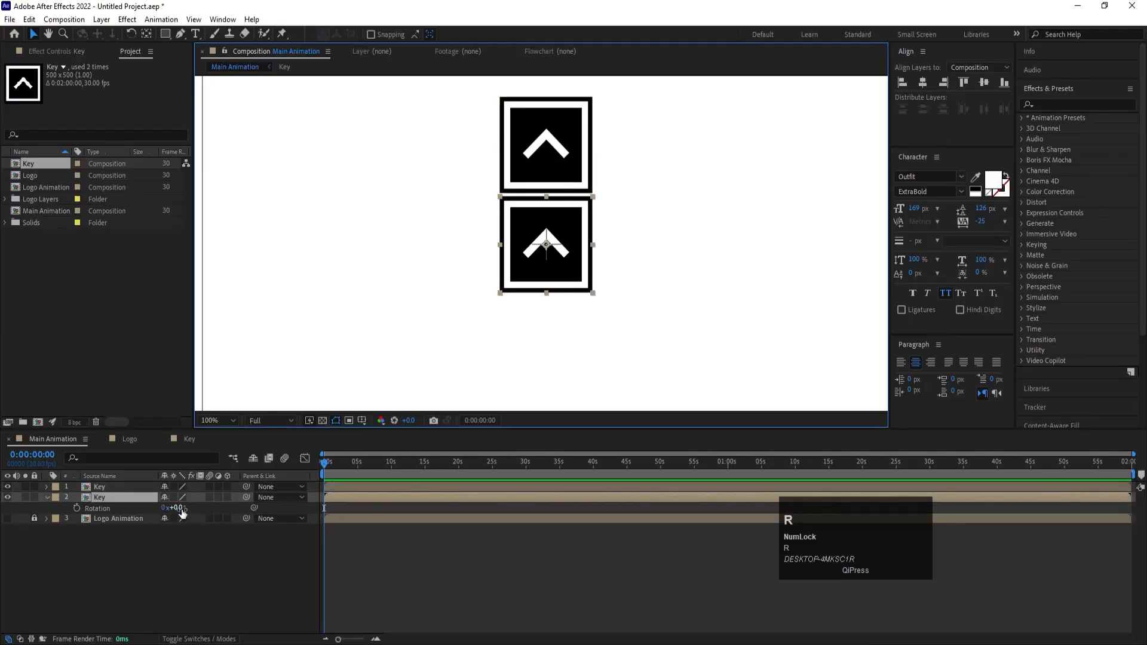
{"action": "left_click", "coordinate": [178, 508]}
{"action": "key", "text": "Return"}
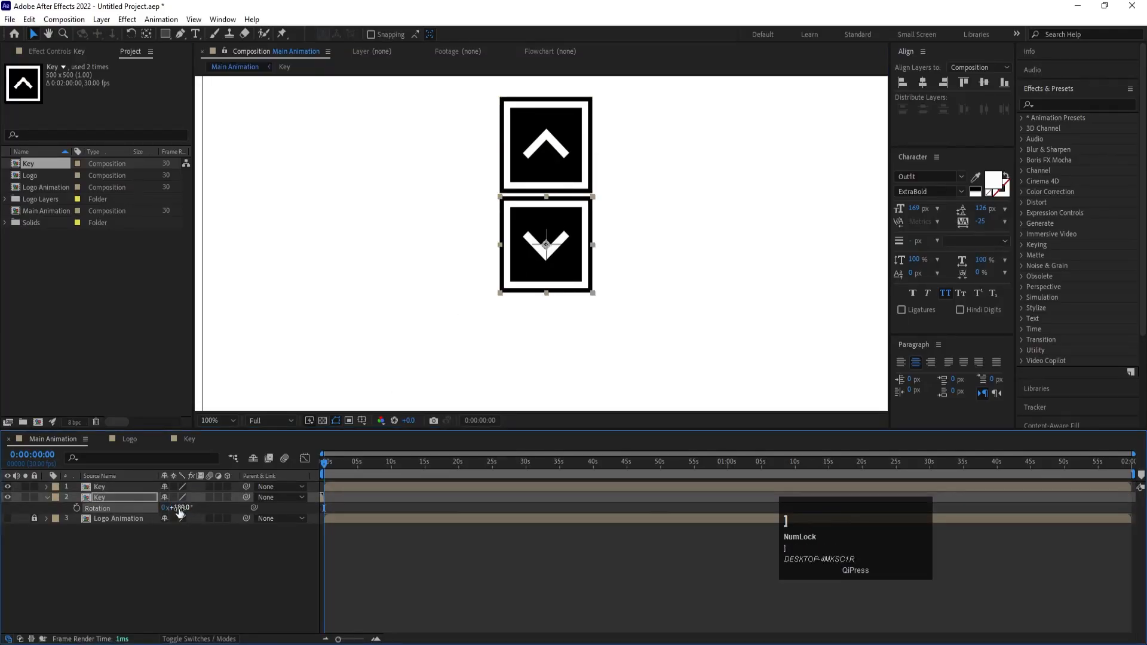
{"action": "left_click", "coordinate": [243, 560]}
Duplicate the down-arrow key, place the copy directly to its left and rotate it so the arrow points left.
{"action": "left_click", "coordinate": [565, 260]}
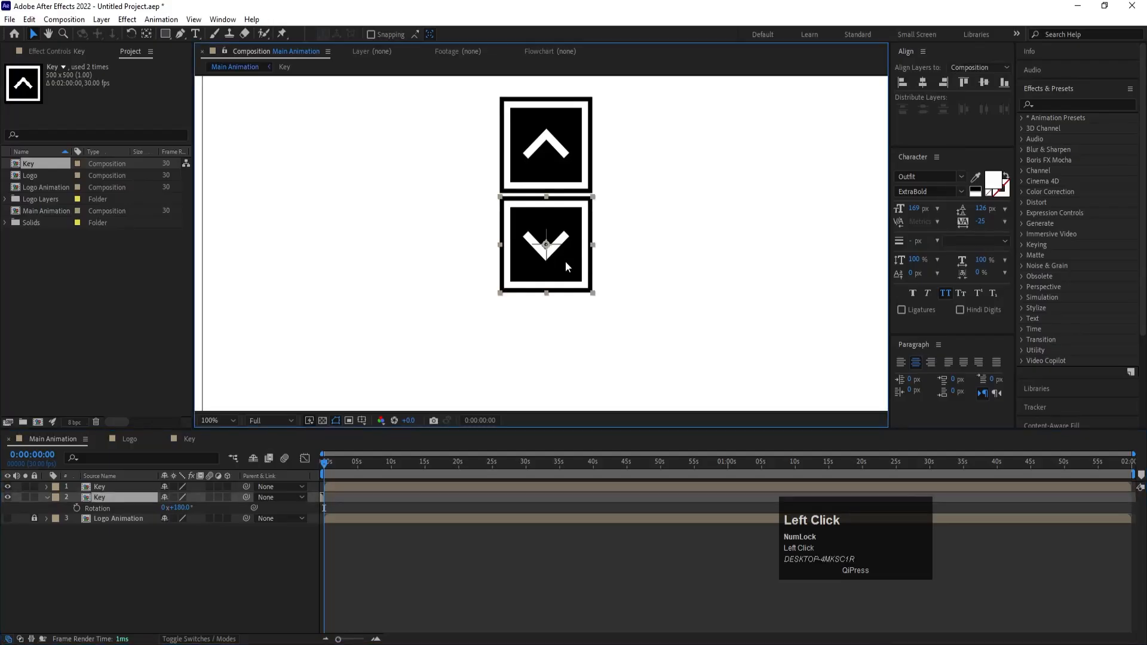
{"action": "key", "text": "ctrl+d"}
{"action": "left_click_drag", "start_coordinate": [568, 264], "coordinate": [434, 263]}
{"action": "key", "text": "w"}
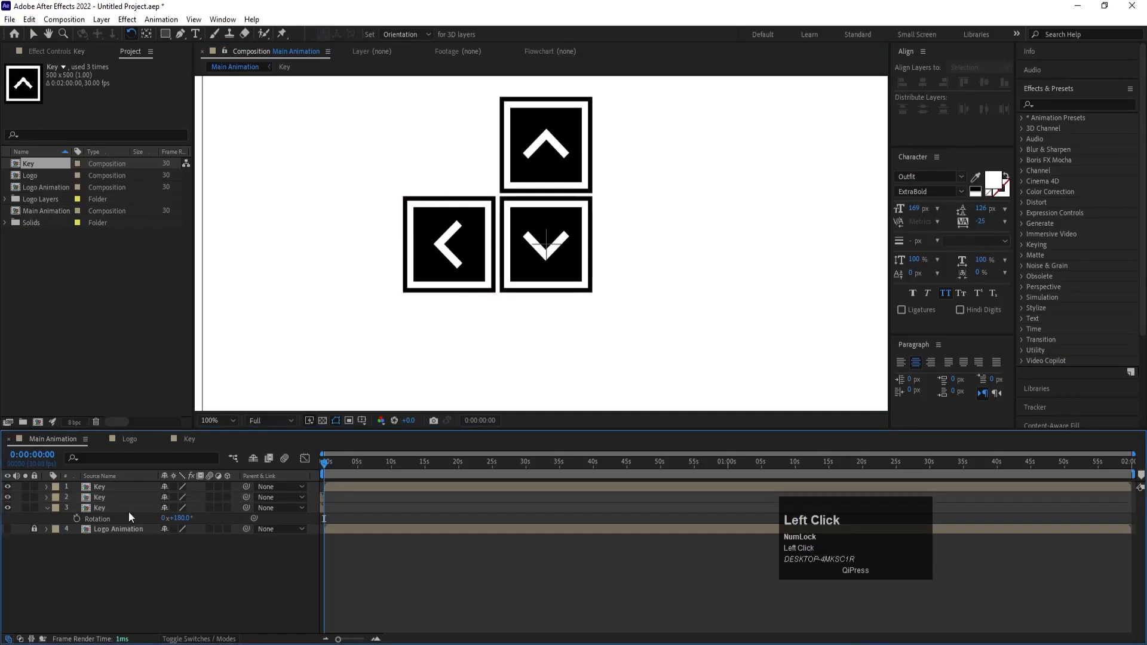
Duplicate the left-arrow key, place the copy to the right of the down-arrow key and rotate it to point right.
{"action": "left_click", "coordinate": [112, 497]}
{"action": "key", "text": "ctrl+d"}
{"action": "key", "text": "v"}
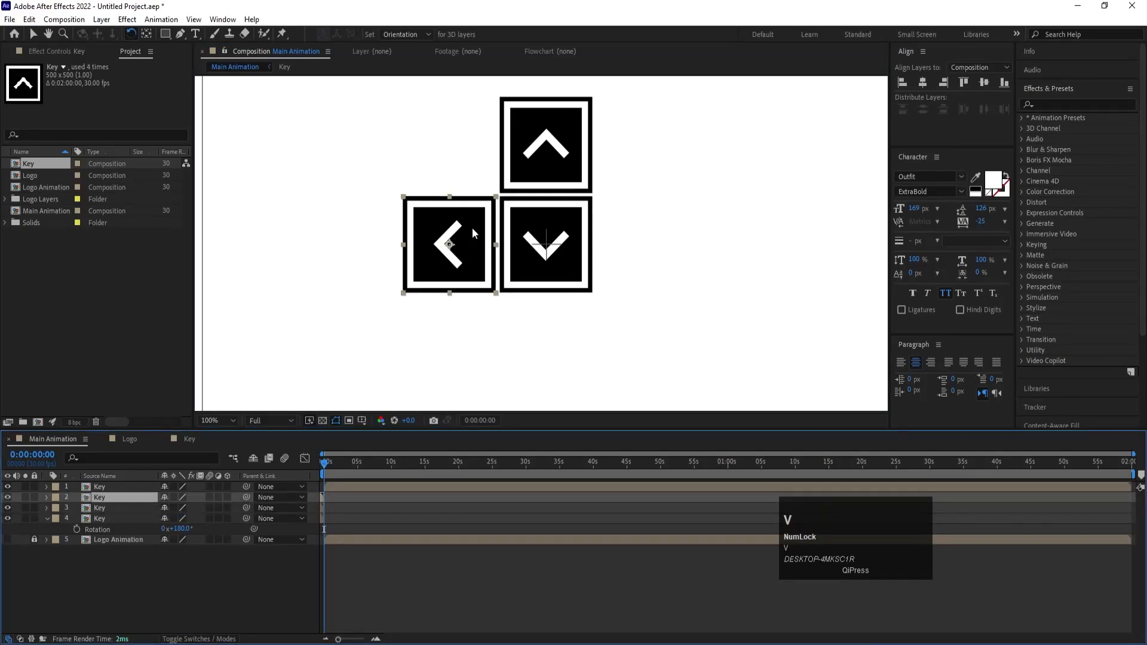
{"action": "left_click_drag", "start_coordinate": [436, 244], "coordinate": [690, 211]}
{"action": "key", "text": "w"}
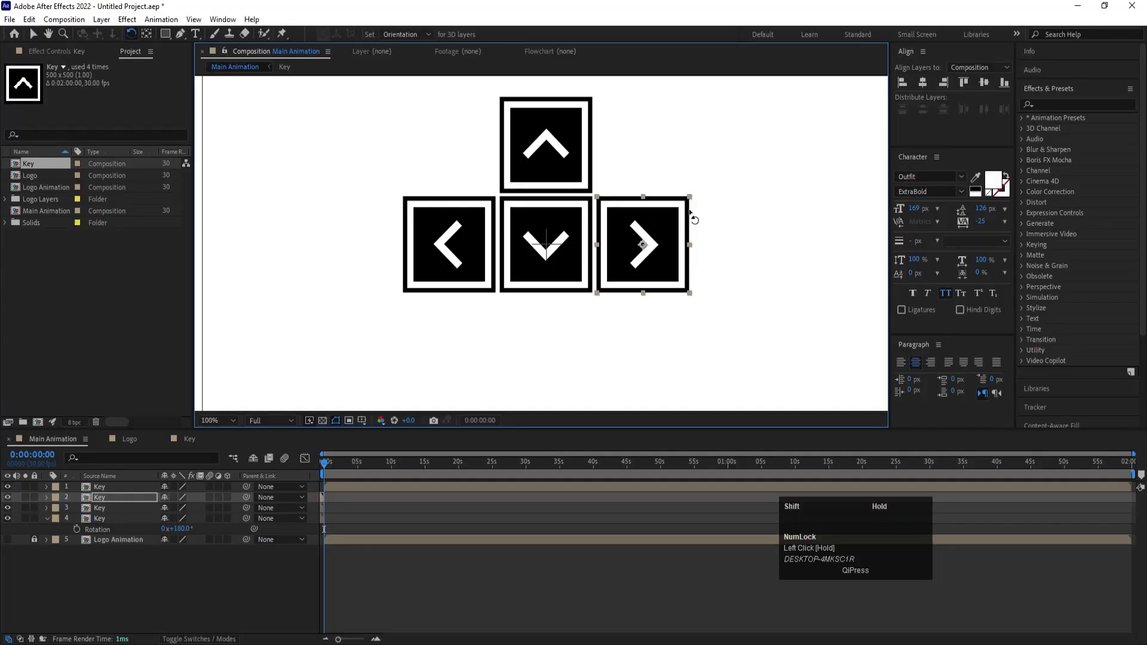
{"action": "left_click", "coordinate": [193, 539]}
{"action": "left_click", "coordinate": [100, 494]}
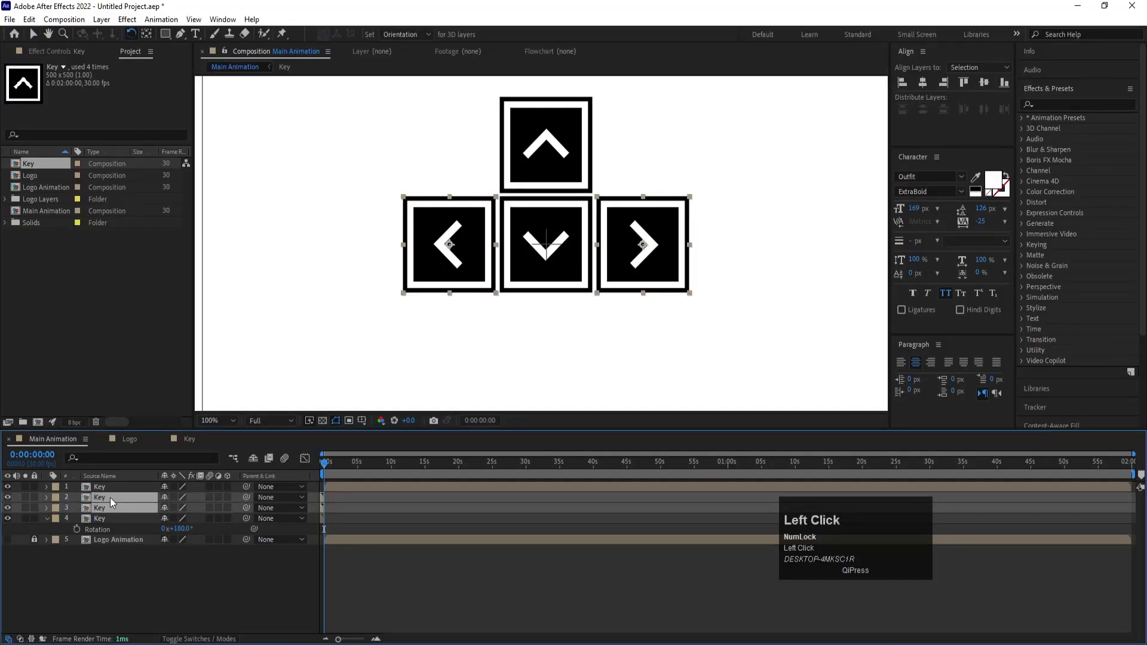
{"action": "left_click", "coordinate": [110, 485], "text": "ctrl"}
{"action": "left_click", "coordinate": [101, 507]}
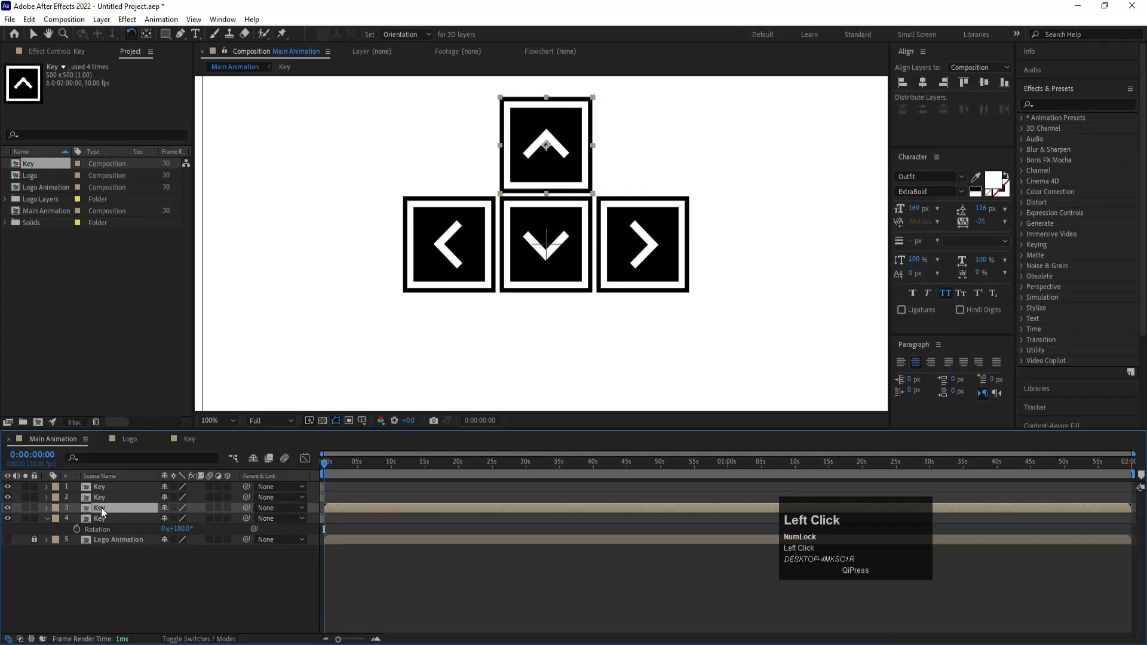
Move all four Key layers straight down together so the lower row sits at about Y 625 in the frame.
{"action": "left_click", "coordinate": [226, 418]}
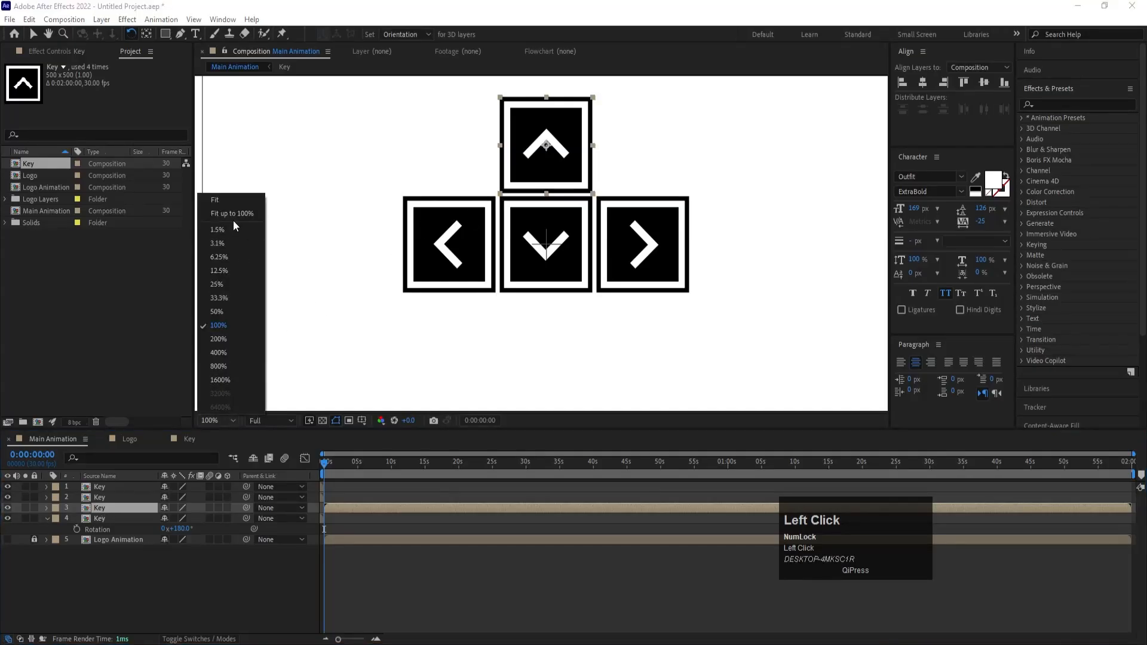
{"action": "left_click", "coordinate": [226, 199]}
{"action": "left_click", "coordinate": [226, 577]}
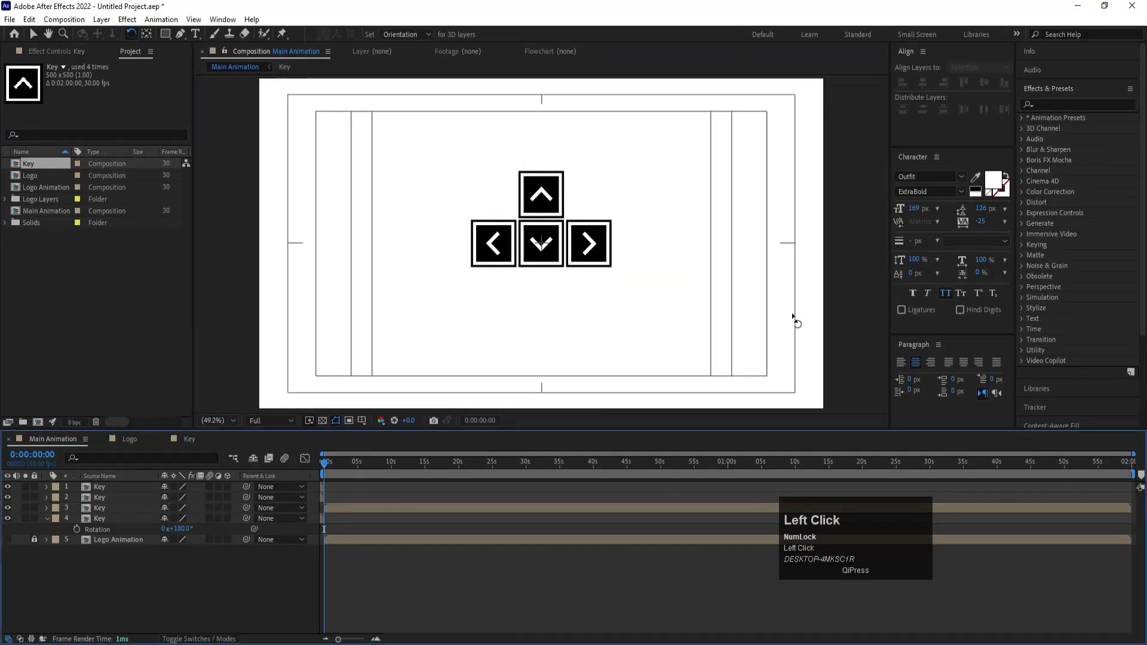
{"action": "key", "text": "grave"}
{"action": "key", "text": "grave"}
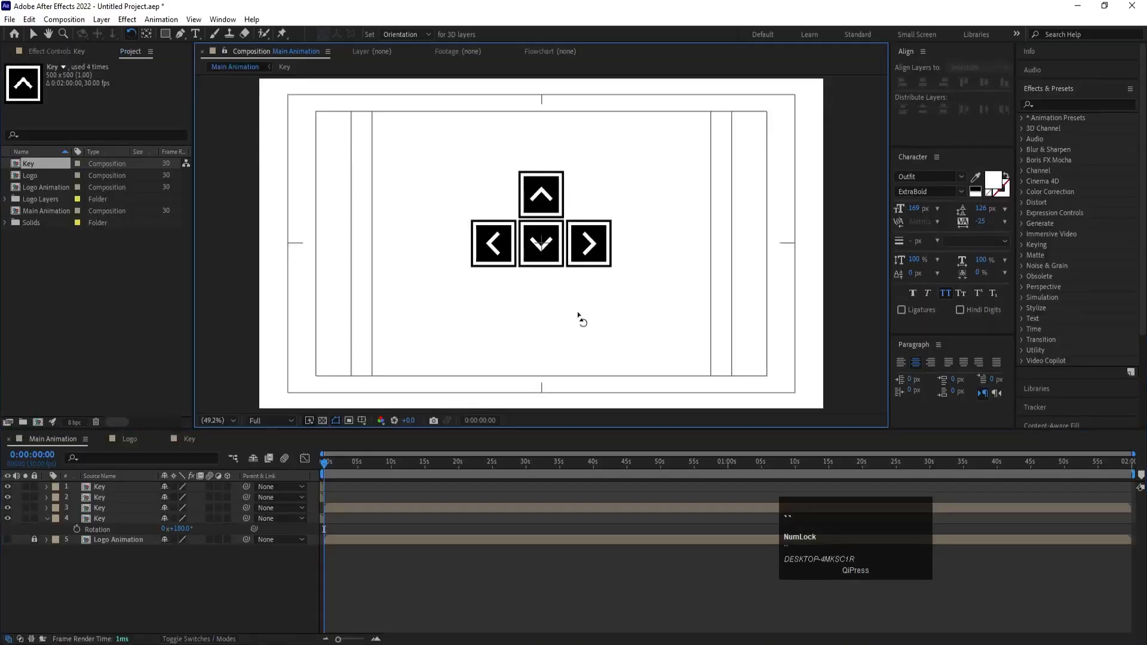
{"action": "left_click", "coordinate": [108, 518]}
{"action": "left_click", "coordinate": [100, 487], "text": "shift"}
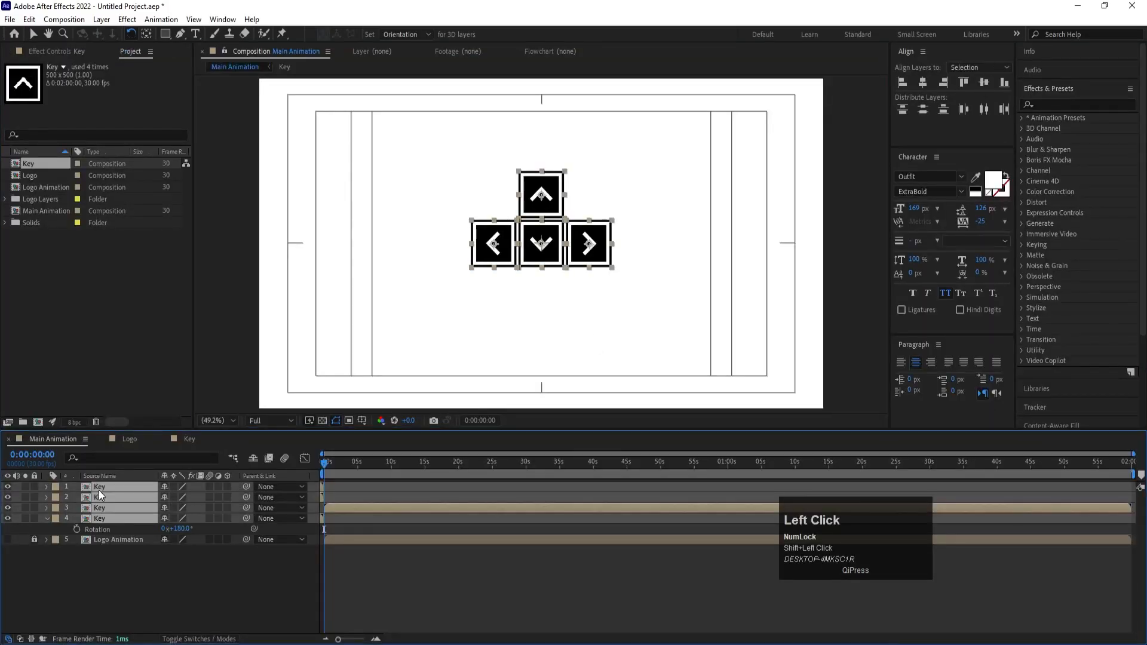
{"action": "key", "text": "v"}
{"action": "left_click_drag", "start_coordinate": [565, 243], "coordinate": [556, 268]}
{"action": "key", "text": "grave"}
{"action": "key", "text": "grave"}
{"action": "key", "text": "grave"}
{"action": "key", "text": "grave"}
{"action": "left_click", "coordinate": [97, 588]}
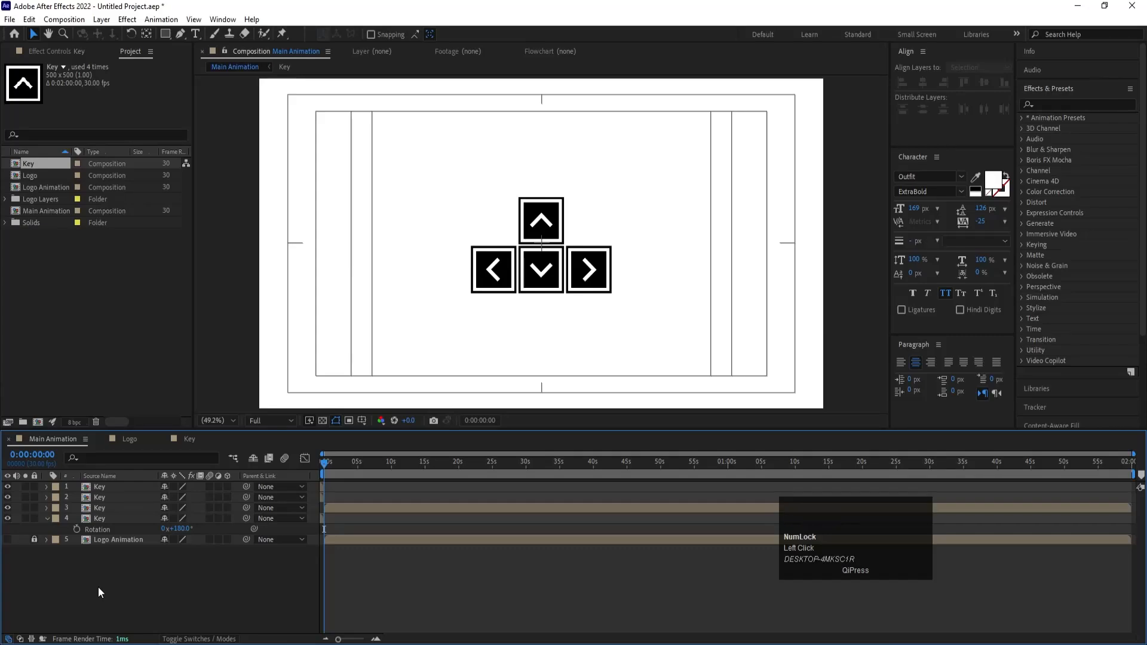
Shift the four Key layers in time so they all start at 0:00:00:00.
{"action": "left_click", "coordinate": [112, 519]}
{"action": "left_click", "coordinate": [105, 486], "text": "shift"}
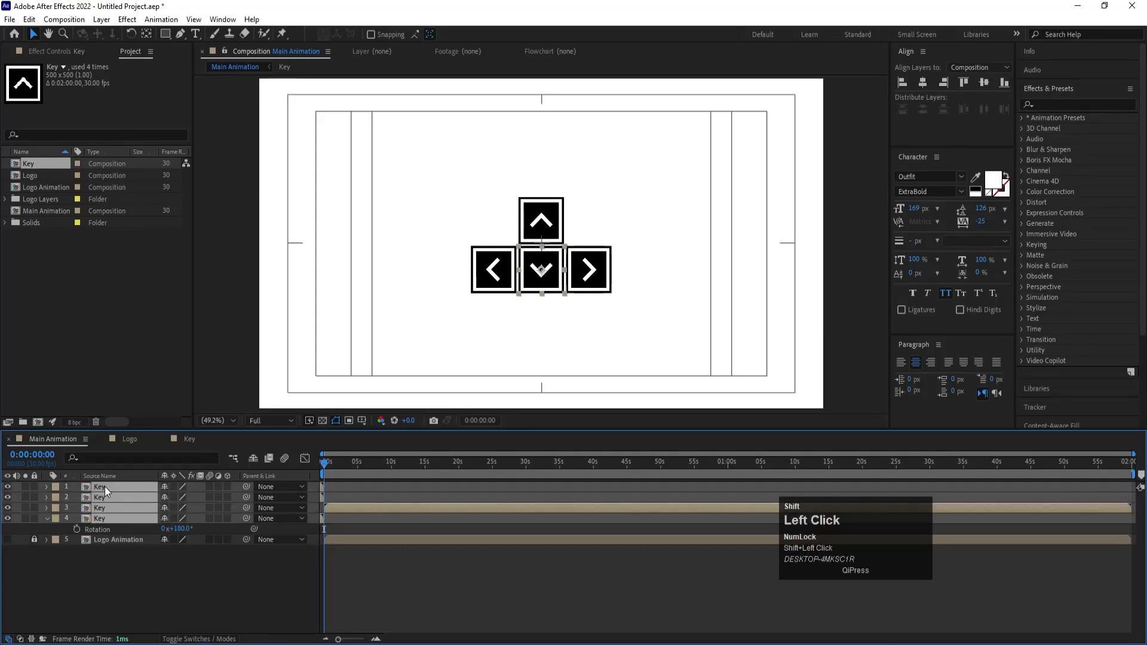
{"action": "key", "text": "bracketleft"}
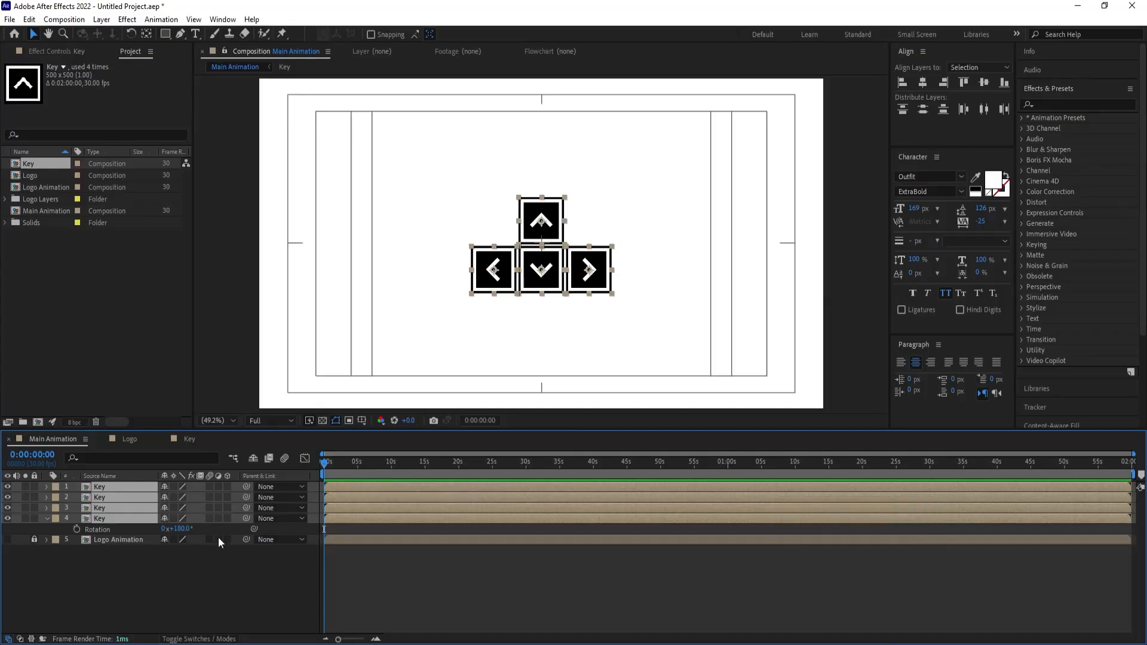
Separate the Position property of all four Key layers into X and Y dimensions.
{"action": "key", "text": "p"}
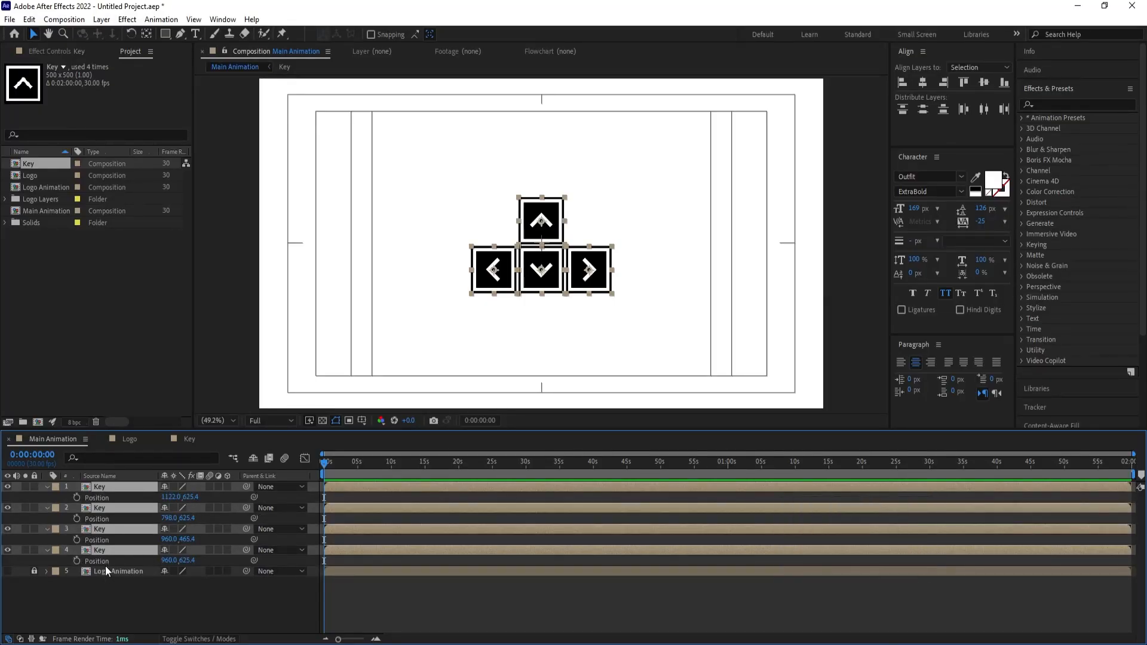
{"action": "left_click", "coordinate": [103, 551]}
{"action": "left_click", "coordinate": [94, 528], "text": "shift"}
{"action": "left_click", "coordinate": [95, 518], "text": "shift"}
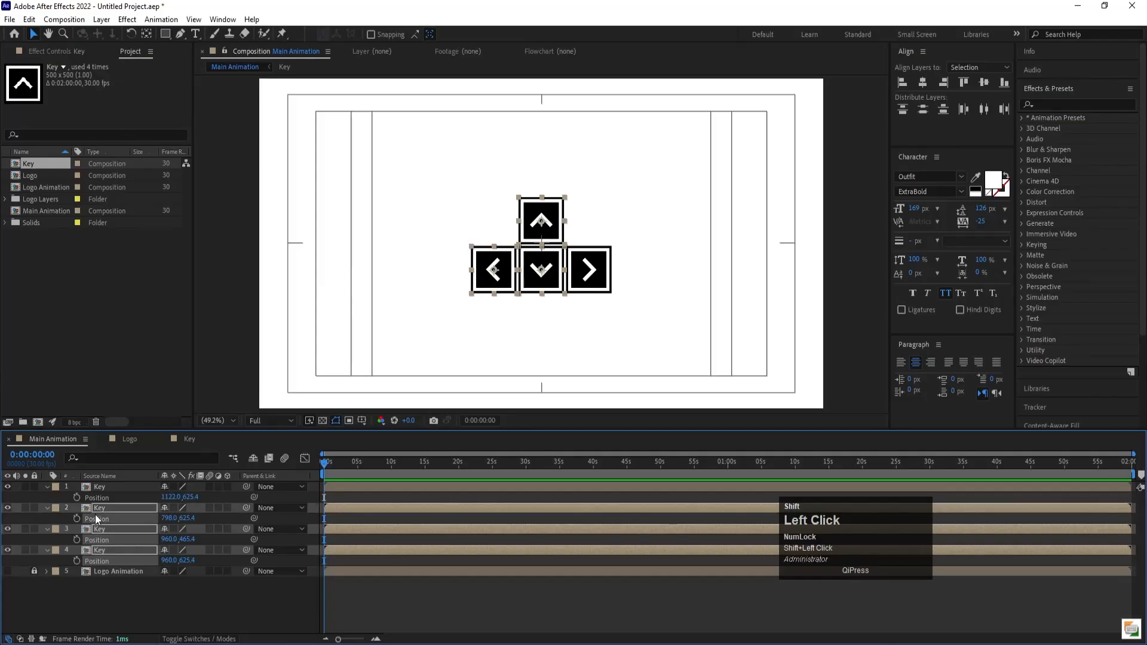
{"action": "left_click", "coordinate": [95, 499], "text": "shift"}
{"action": "right_click", "coordinate": [95, 500]}
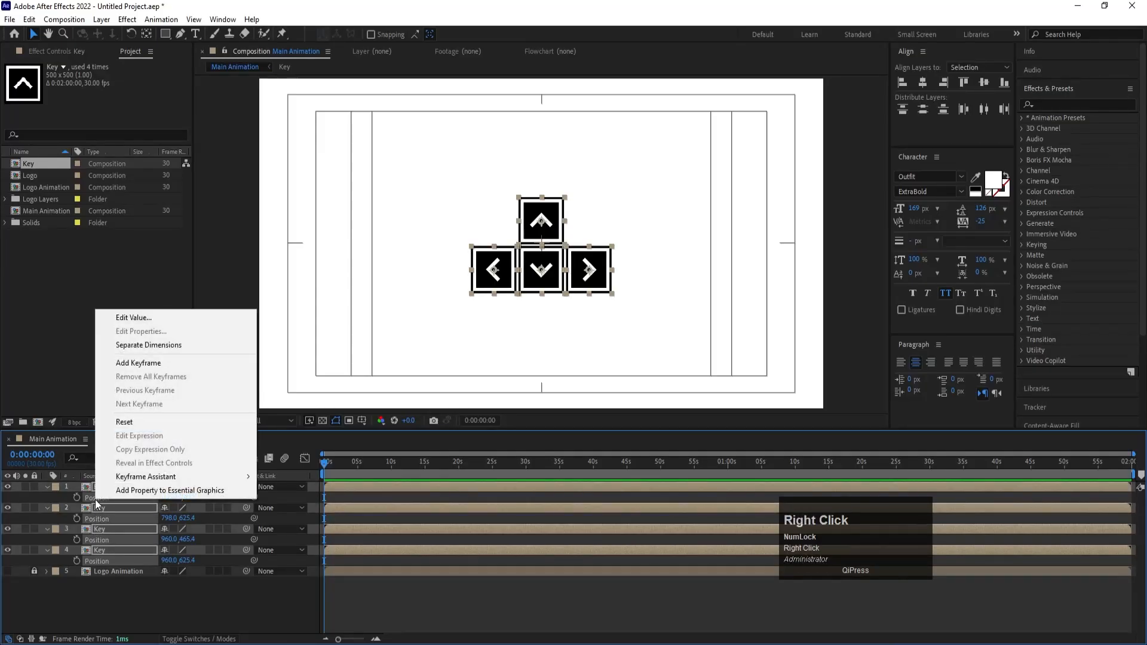
{"action": "left_click", "coordinate": [150, 345]}
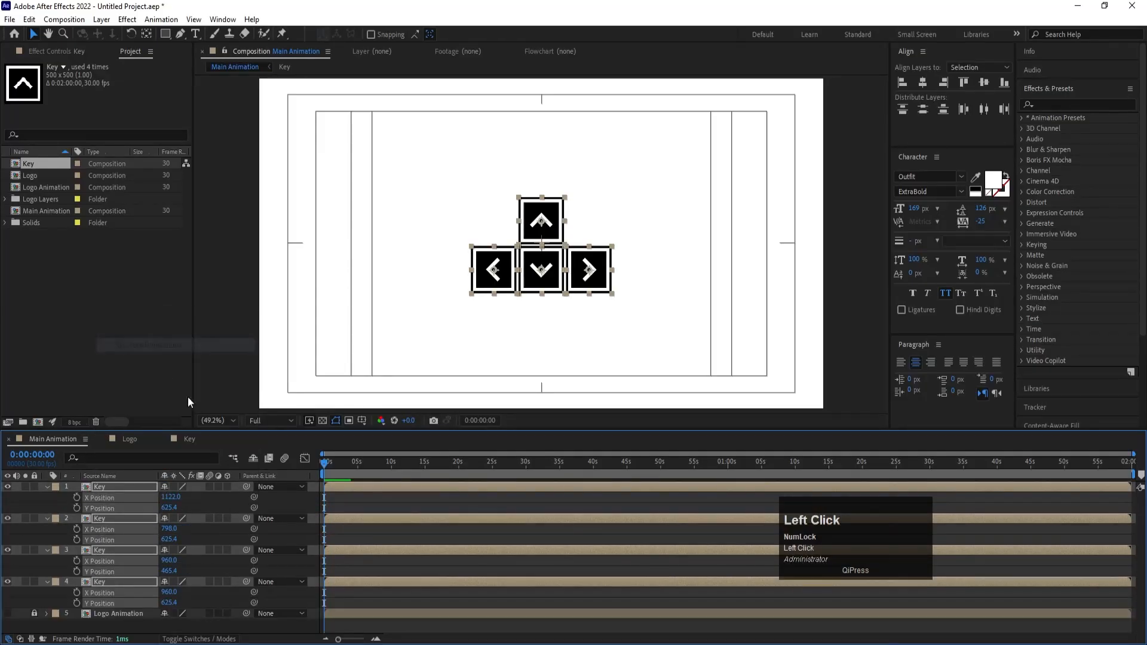
{"action": "left_click", "coordinate": [353, 503]}
Start X and Y Position keyframes on the down-arrow Key layer at 0:00:00:00.
{"action": "left_click", "coordinate": [557, 279]}
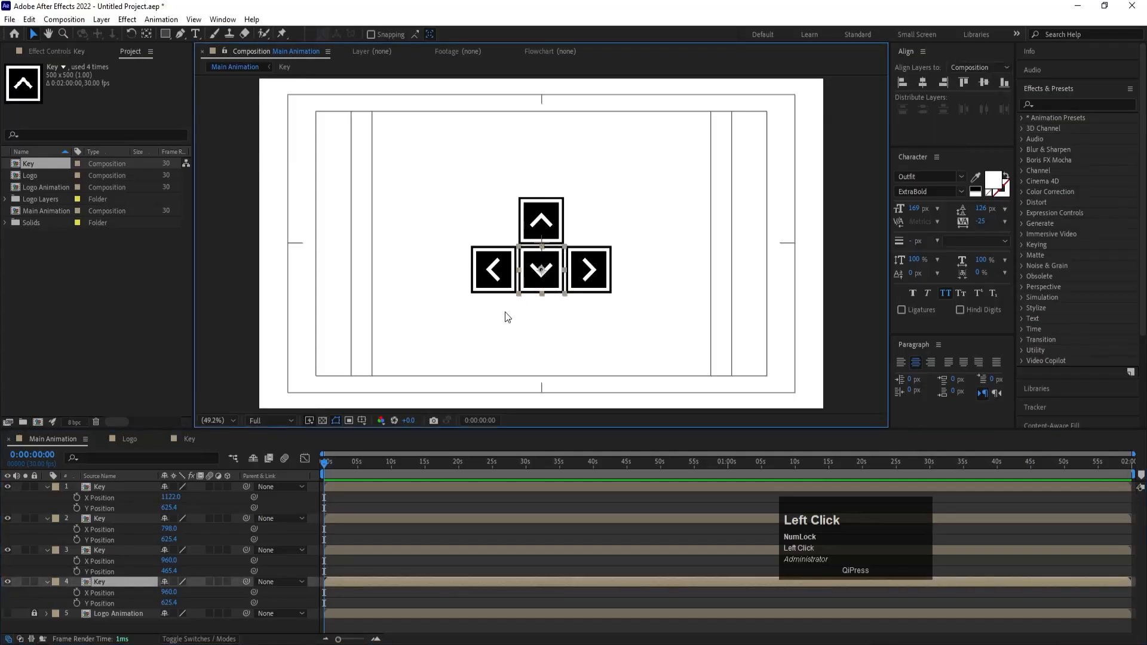
{"action": "left_click", "coordinate": [78, 594]}
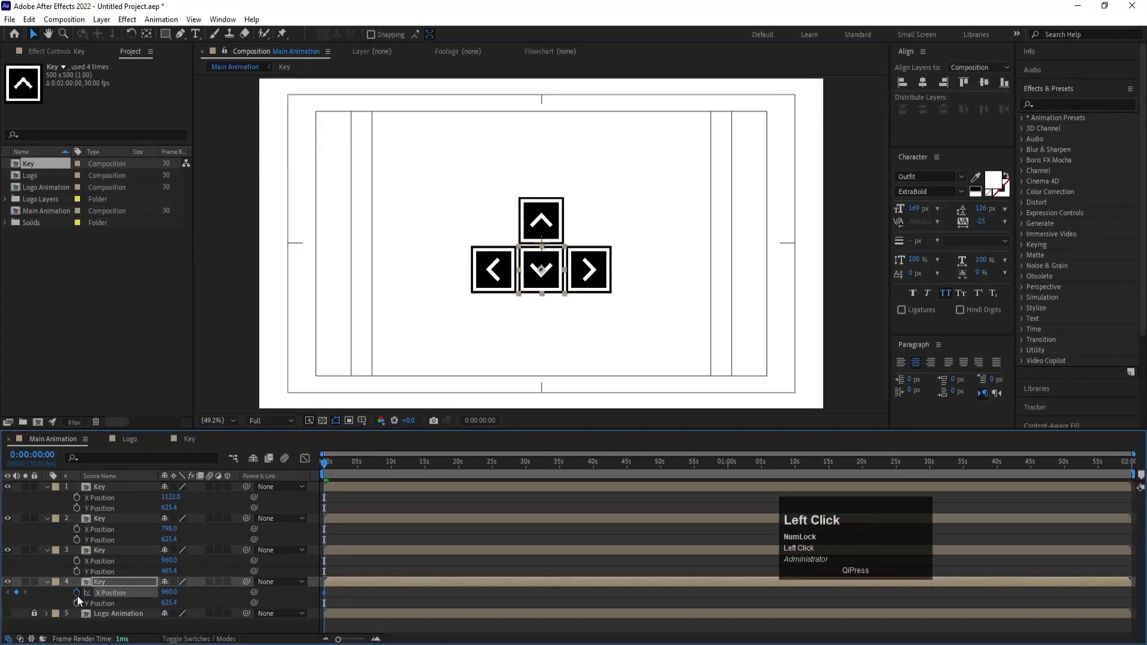
{"action": "left_click", "coordinate": [76, 603]}
Add Y Position keyframes holding the down-arrow key's resting height at 0:00:00:20 and 0:00:01:00.
{"action": "key", "text": "equal"}
{"action": "key", "text": "equal"}
{"action": "key", "text": "equal"}
{"action": "key", "text": "equal"}
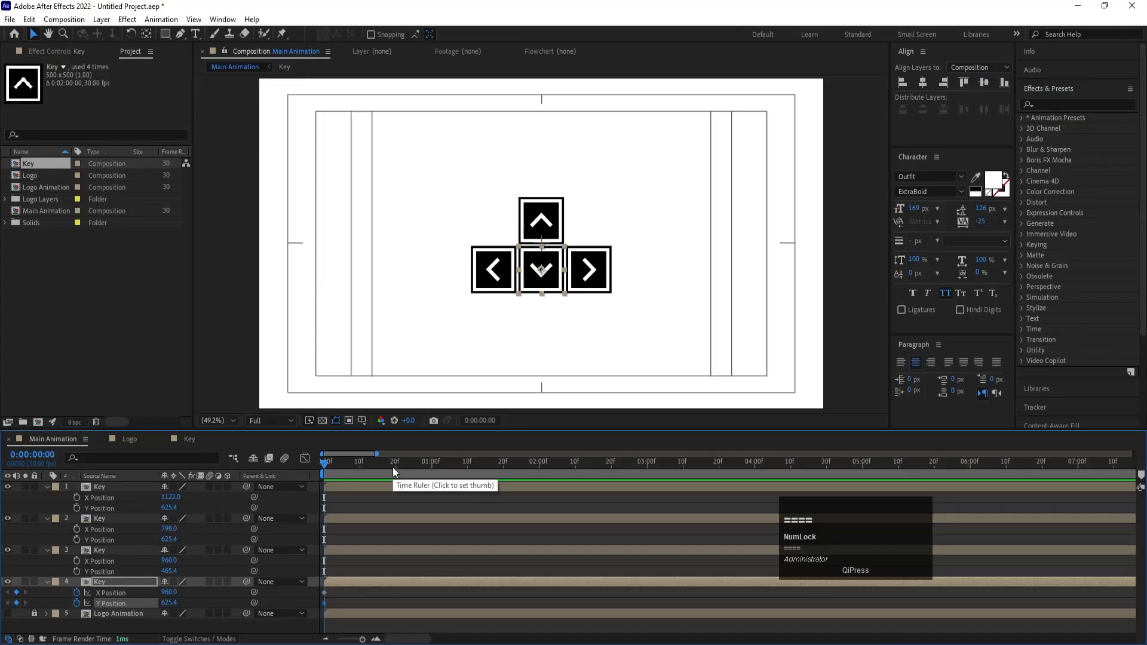
{"action": "left_click_drag", "start_coordinate": [169, 603], "coordinate": [362, 608]}
{"action": "key", "text": "ctrl+z"}
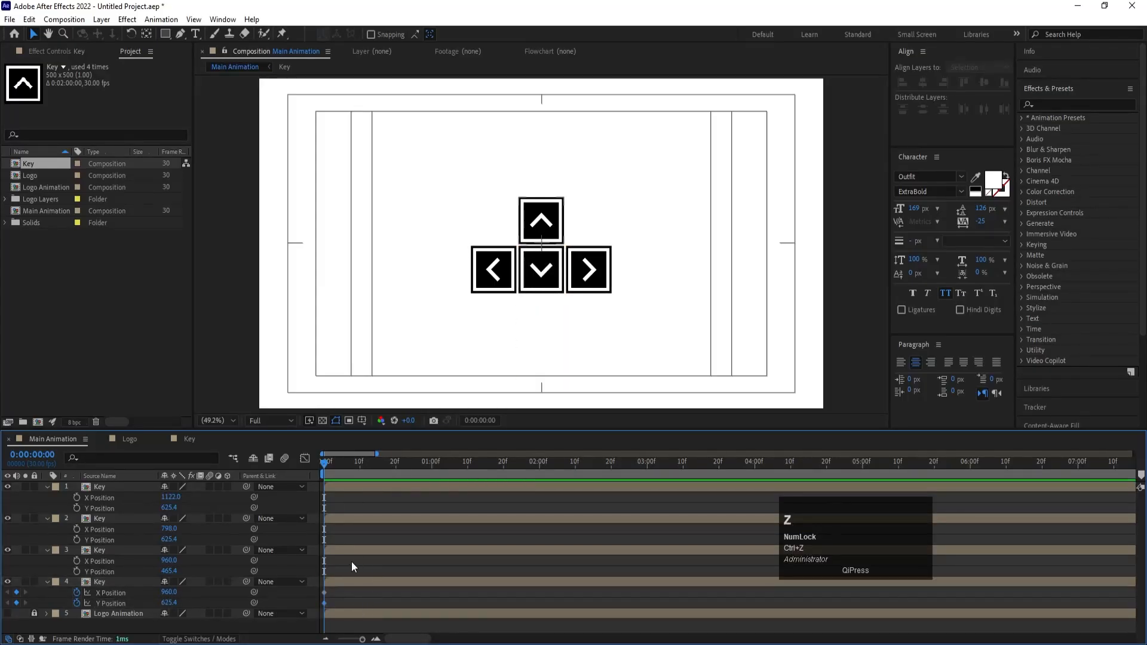
{"action": "mouse_move", "coordinate": [395, 460]}
{"action": "left_mouse_down"}
{"action": "mouse_move", "coordinate": [405, 461]}
{"action": "mouse_move", "coordinate": [396, 461]}
{"action": "left_mouse_up"}
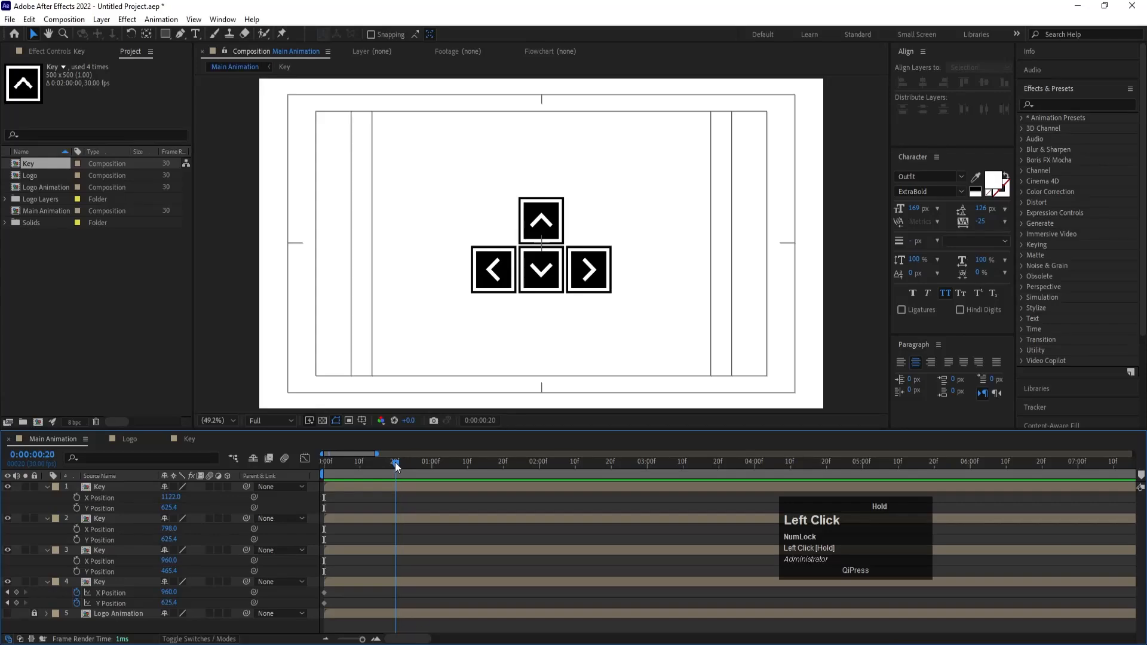
{"action": "left_click", "coordinate": [16, 602]}
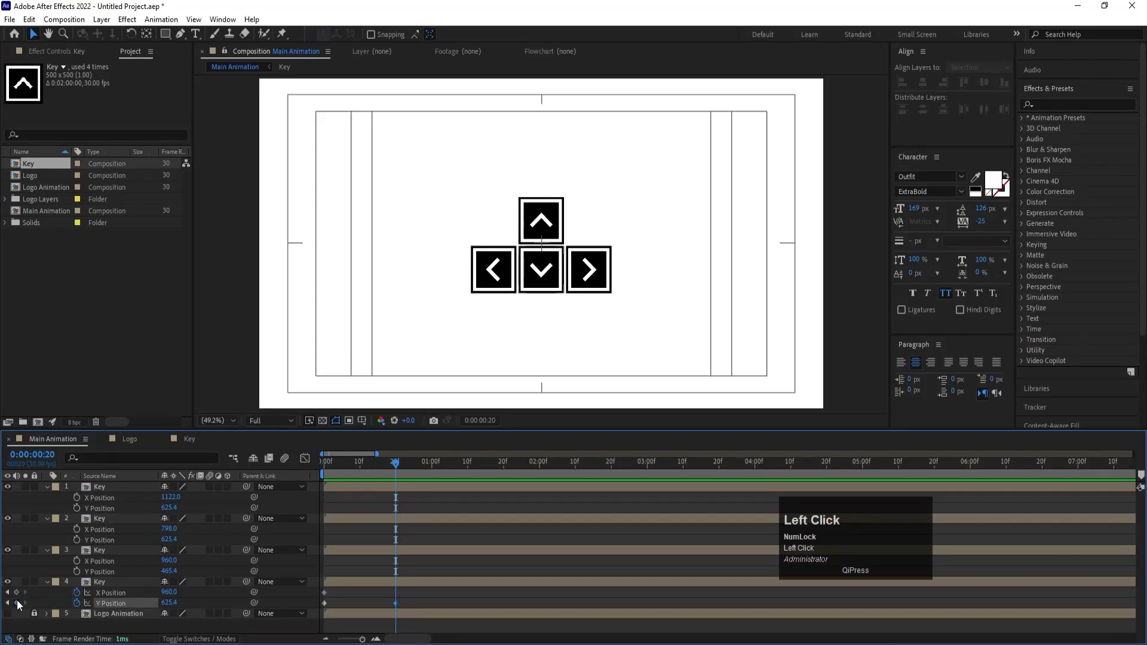
{"action": "left_click", "coordinate": [431, 469]}
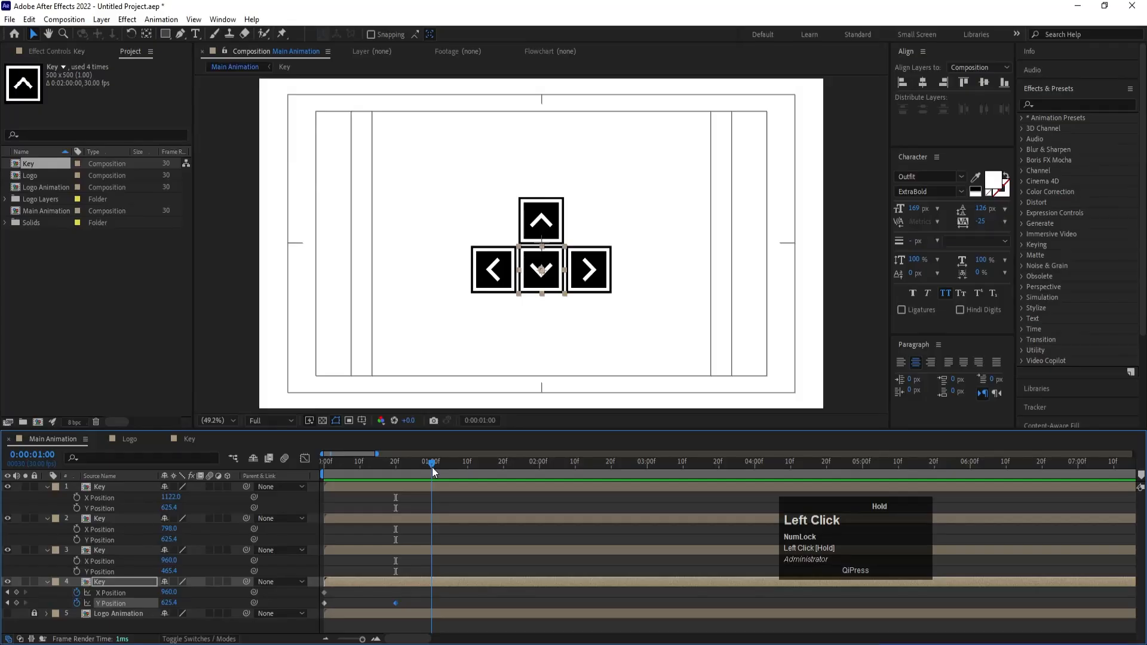
{"action": "left_click", "coordinate": [16, 602]}
Keyframe the down-arrow key's Y Position at 1166.4 at 0:00:00:00, 219.9 at 0:00:00:10 and 520.4 at 0:00:00:25.
{"action": "left_click_drag", "start_coordinate": [162, 602], "coordinate": [496, 613]}
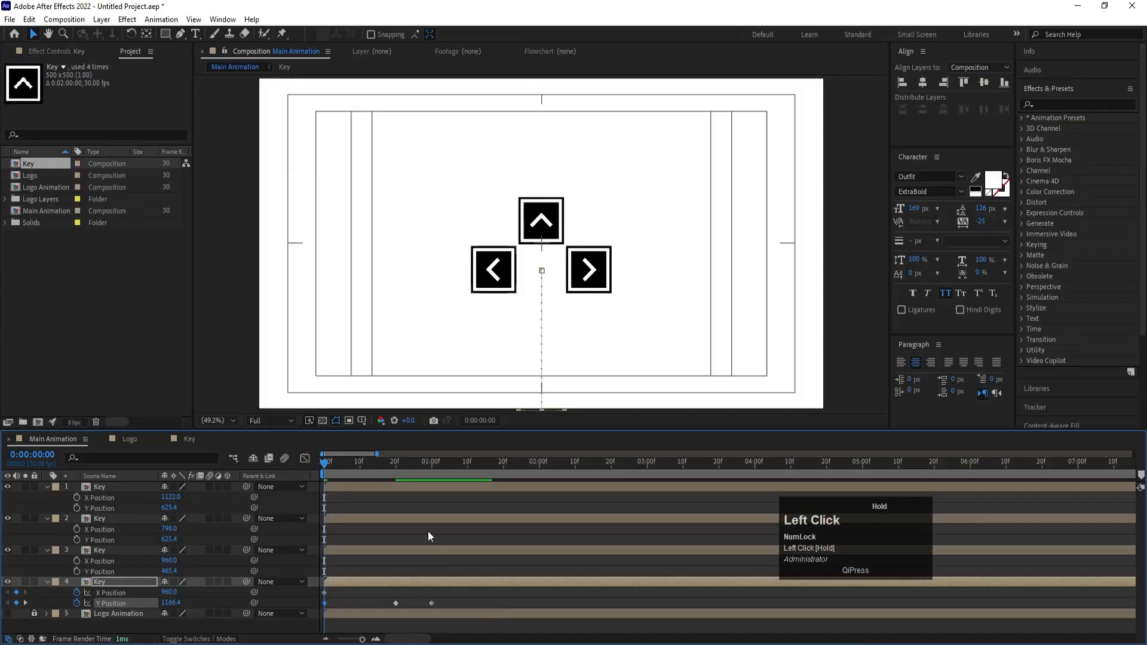
{"action": "left_click", "coordinate": [357, 471]}
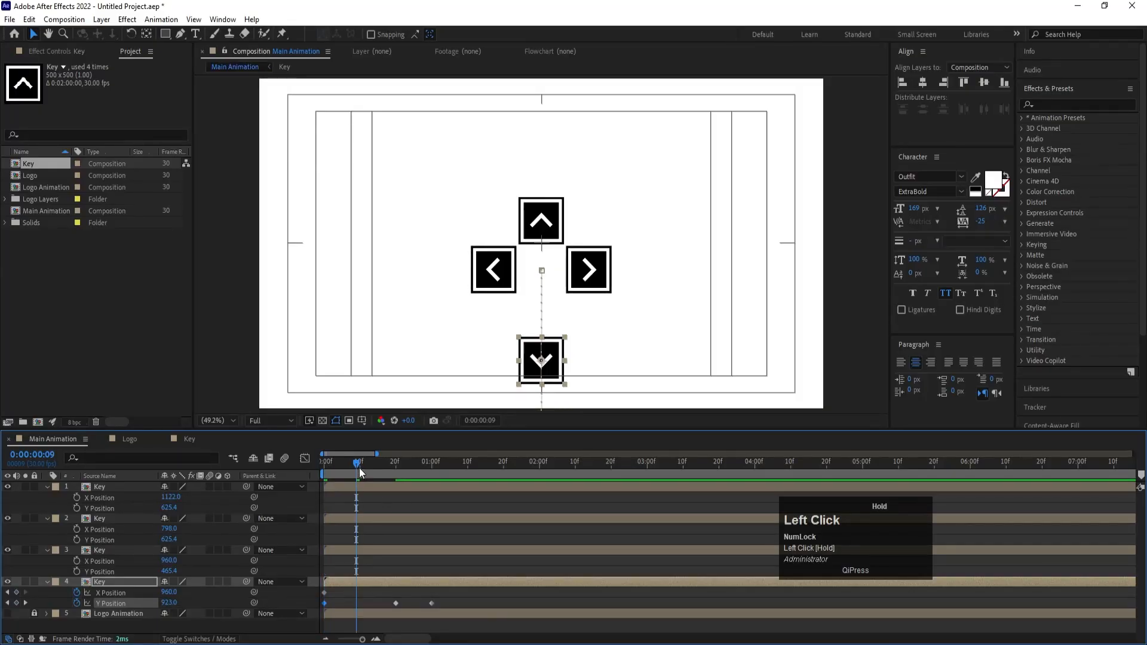
{"action": "left_click", "coordinate": [360, 468]}
{"action": "left_click_drag", "start_coordinate": [178, 604], "coordinate": [137, 604]}
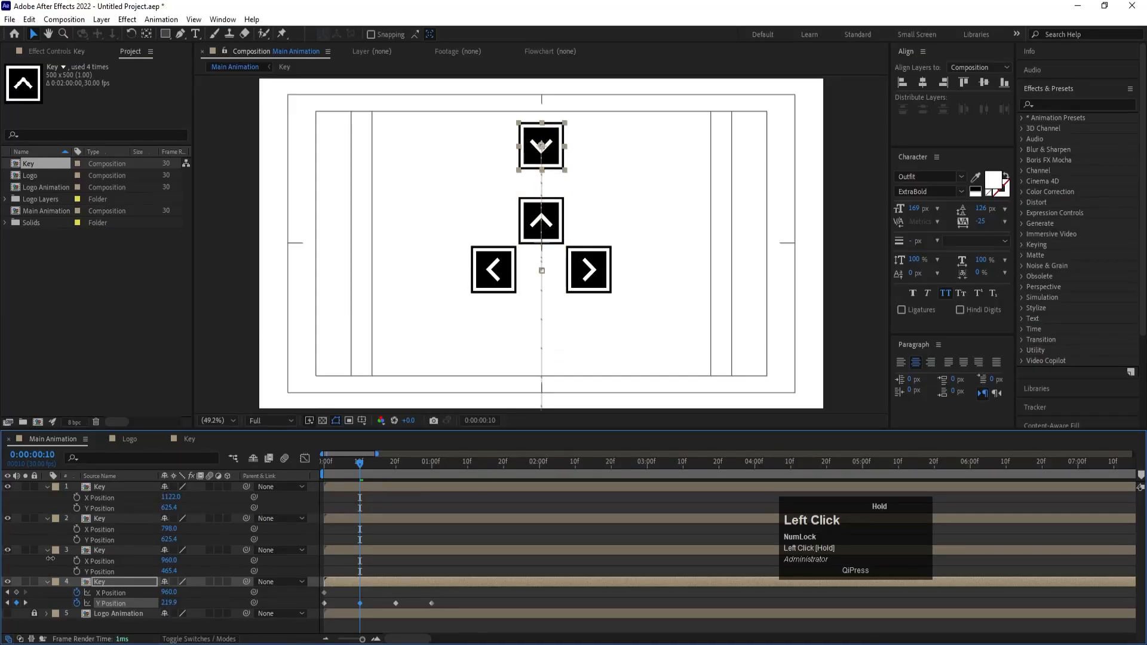
{"action": "left_click_drag", "start_coordinate": [400, 472], "coordinate": [415, 475]}
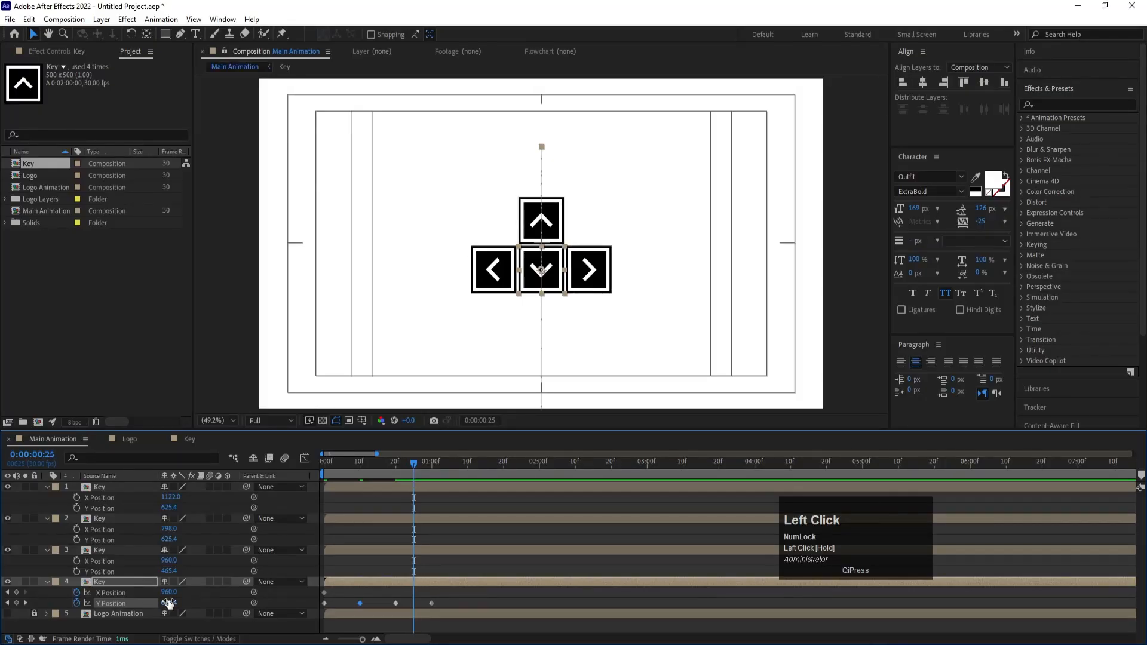
{"action": "left_click_drag", "start_coordinate": [169, 603], "coordinate": [144, 604]}
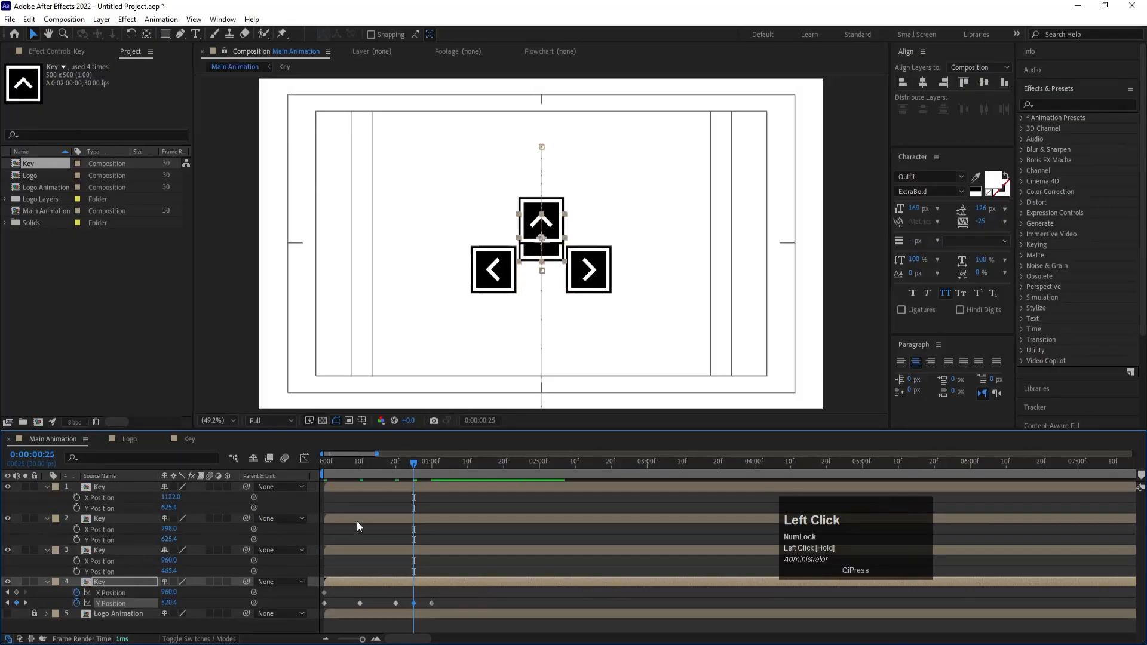
Apply Easy Ease to all the down-arrow key's Y Position keyframes and display their speed graph.
{"action": "left_click", "coordinate": [132, 601]}
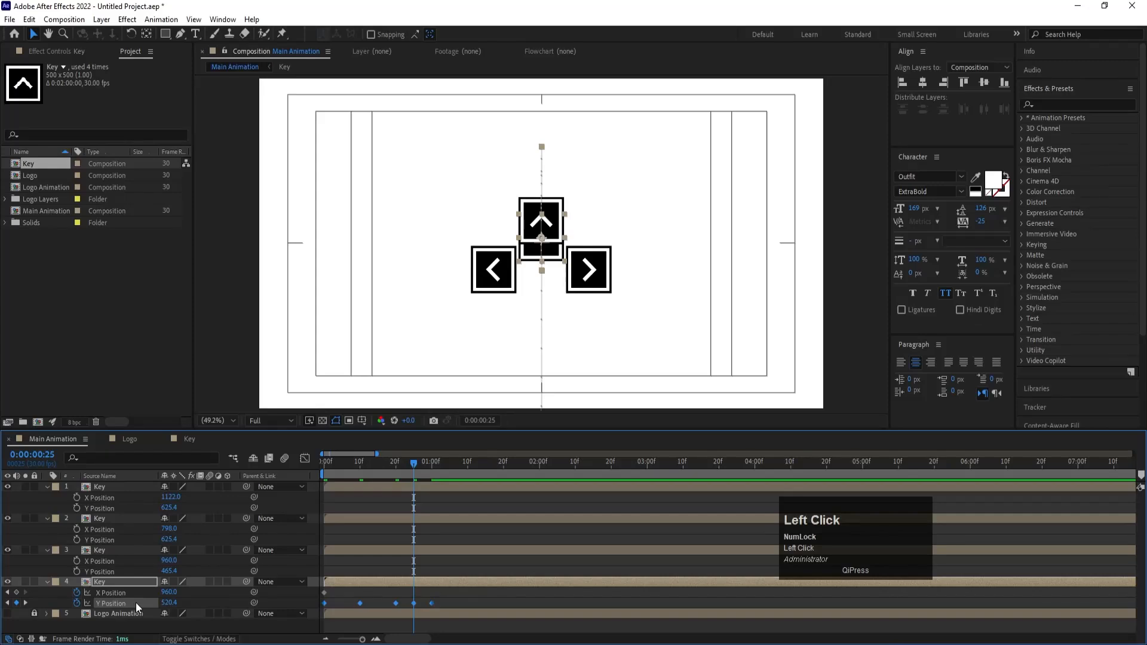
{"action": "key", "text": "F9"}
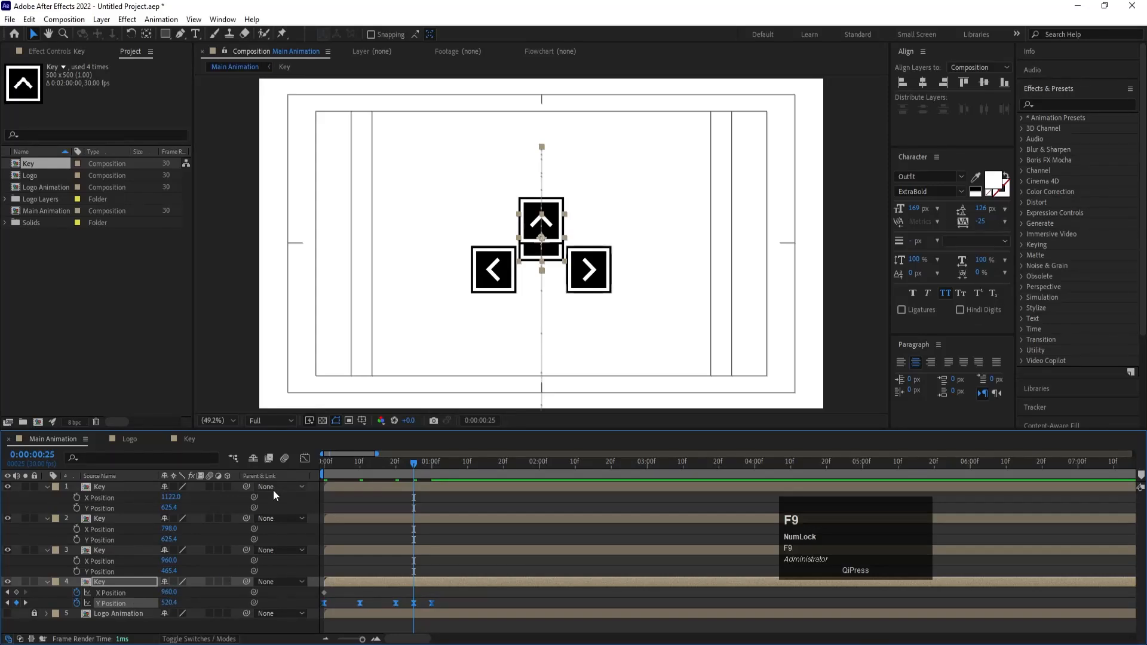
{"action": "left_click", "coordinate": [304, 458]}
{"action": "key", "text": "equal"}
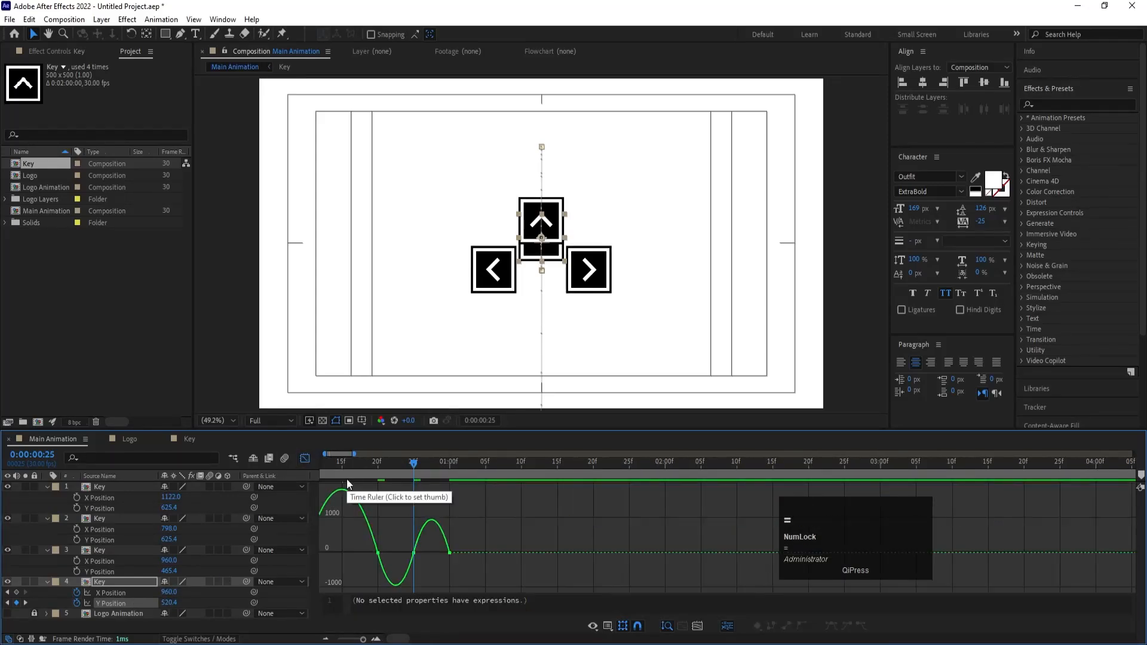
{"action": "right_click", "coordinate": [467, 504]}
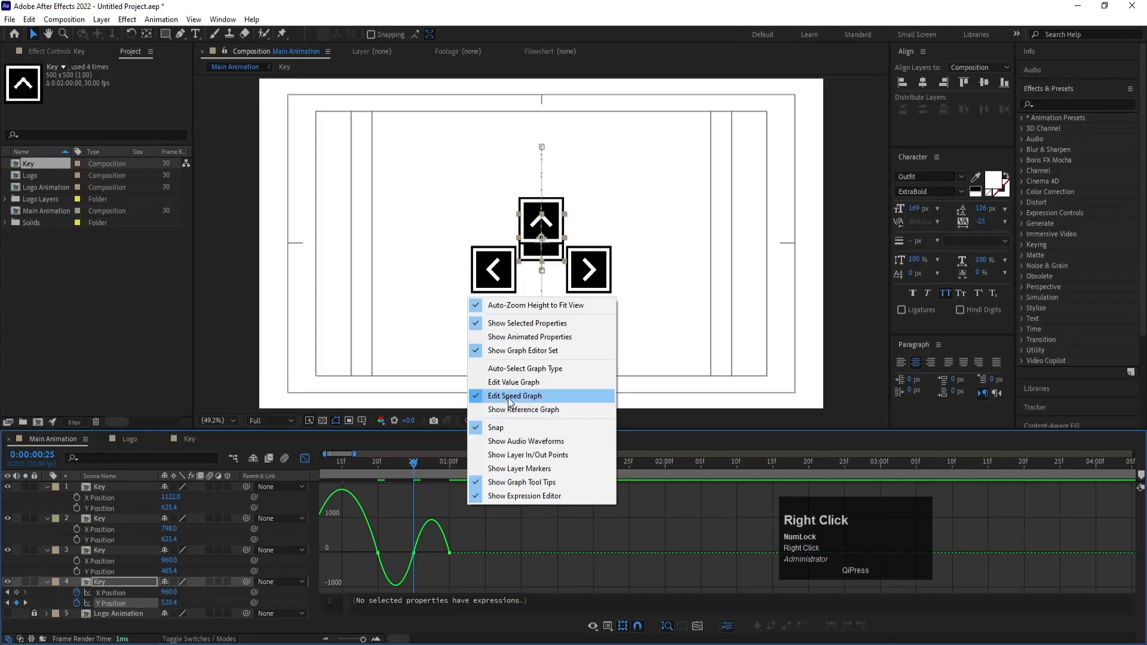
Reshape the Y Position speed curve so the key shoots up fast, slows at the peak and accelerates into the 20-frame landing.
{"action": "left_click_drag", "start_coordinate": [342, 464], "coordinate": [218, 471]}
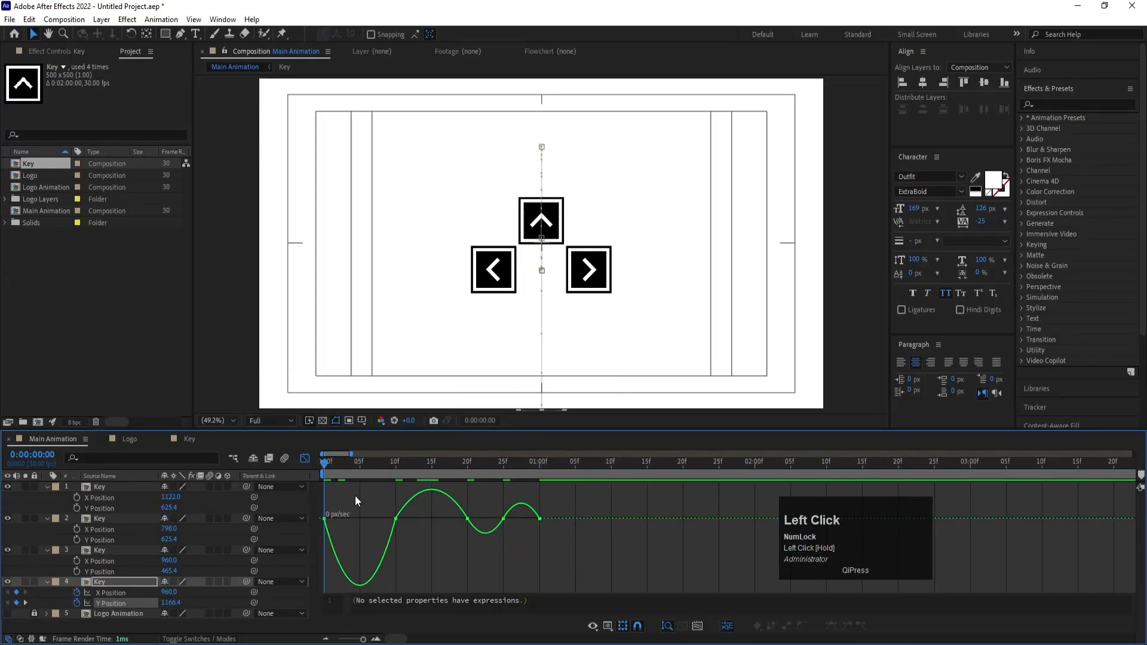
{"action": "mouse_move", "coordinate": [353, 491]}
{"action": "left_mouse_down"}
{"action": "mouse_move", "coordinate": [403, 546]}
{"action": "mouse_move", "coordinate": [324, 517]}
{"action": "mouse_move", "coordinate": [458, 505]}
{"action": "left_mouse_up"}
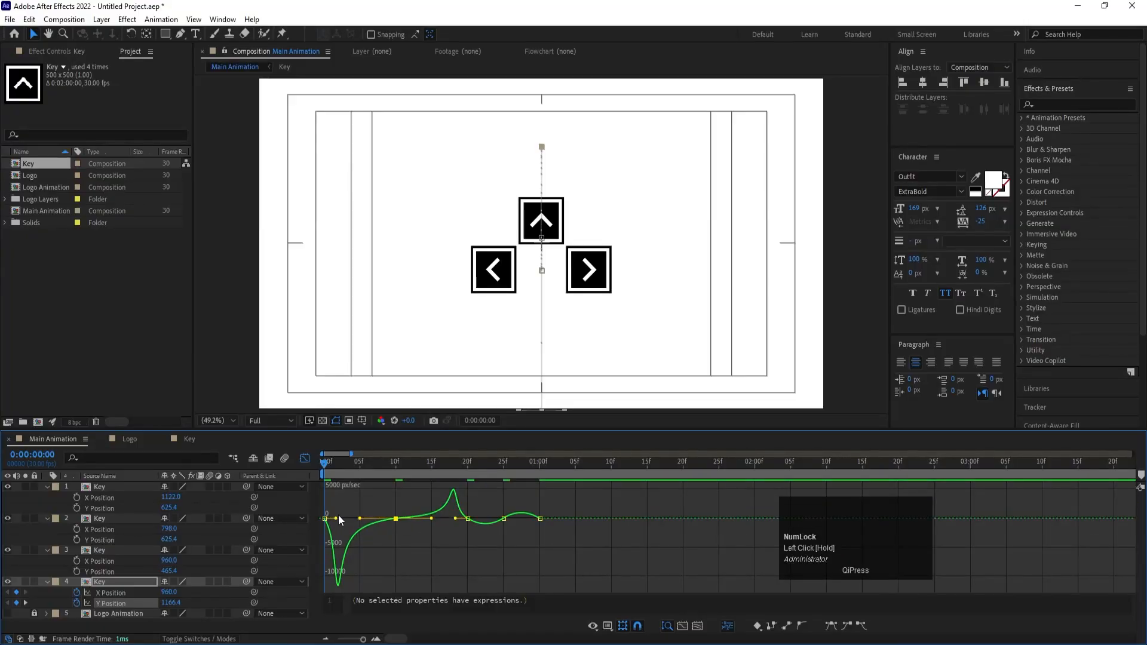
{"action": "left_click_drag", "start_coordinate": [336, 518], "coordinate": [359, 517]}
{"action": "left_click_drag", "start_coordinate": [465, 508], "coordinate": [579, 564]}
{"action": "key", "text": "space"}
Sharpen the second bounce's speed curve between 0:00:00:20 and 0:00:01:00 and return to the layer bar view.
{"action": "key", "text": "equal"}
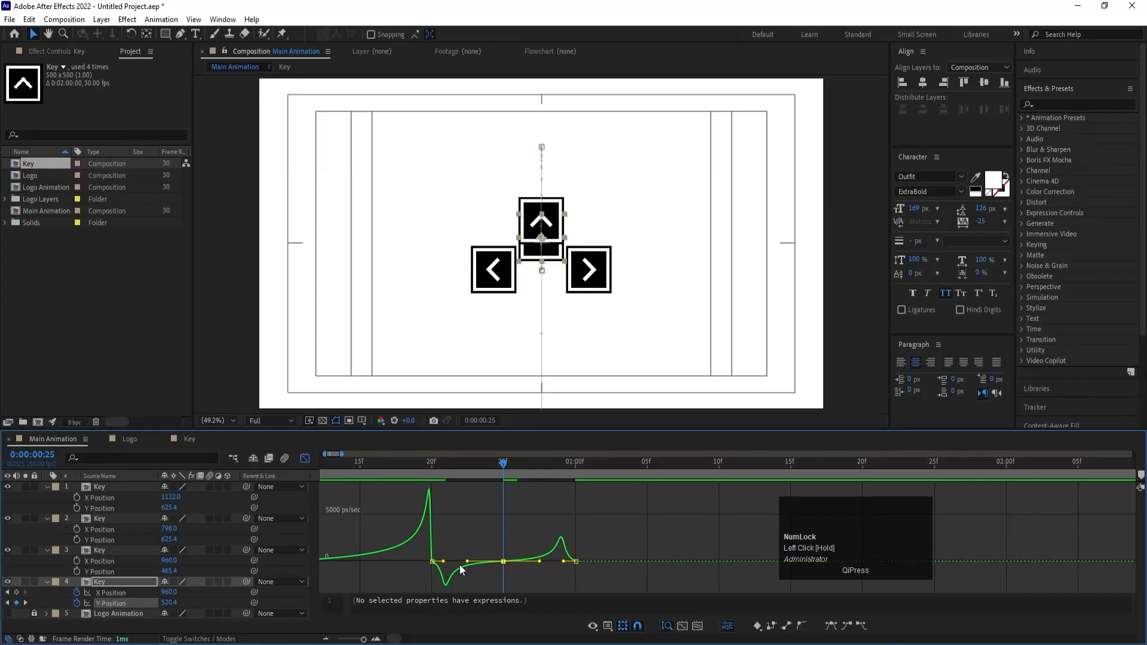
{"action": "left_click_drag", "start_coordinate": [442, 562], "coordinate": [432, 562]}
{"action": "left_click_drag", "start_coordinate": [610, 535], "coordinate": [564, 570]}
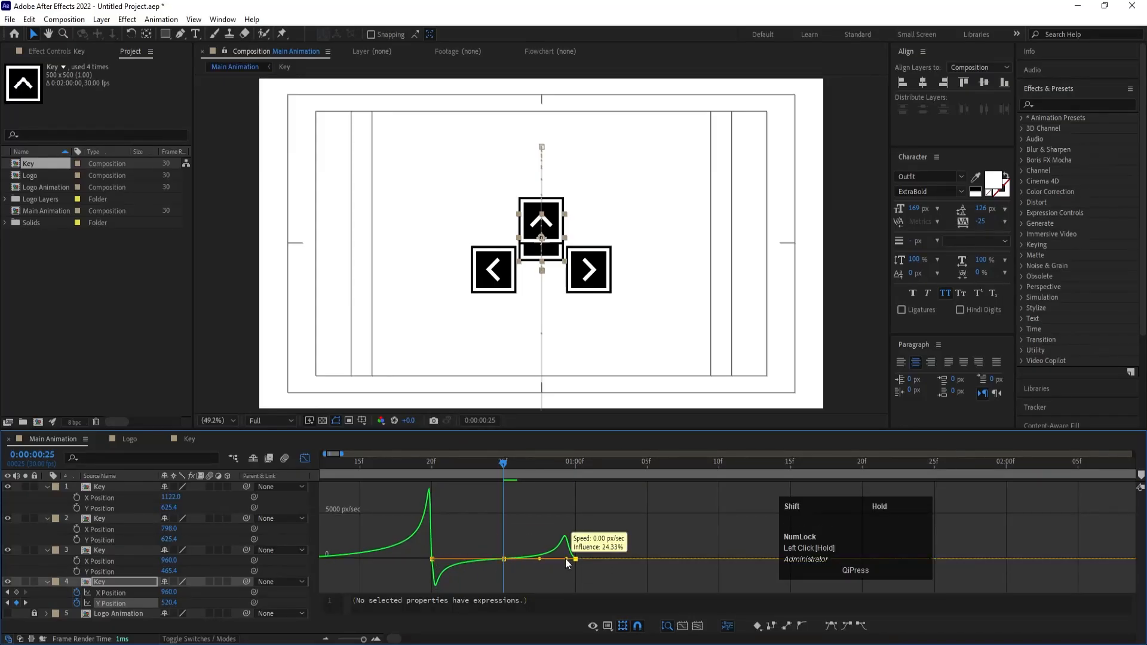
{"action": "key", "text": "minus"}
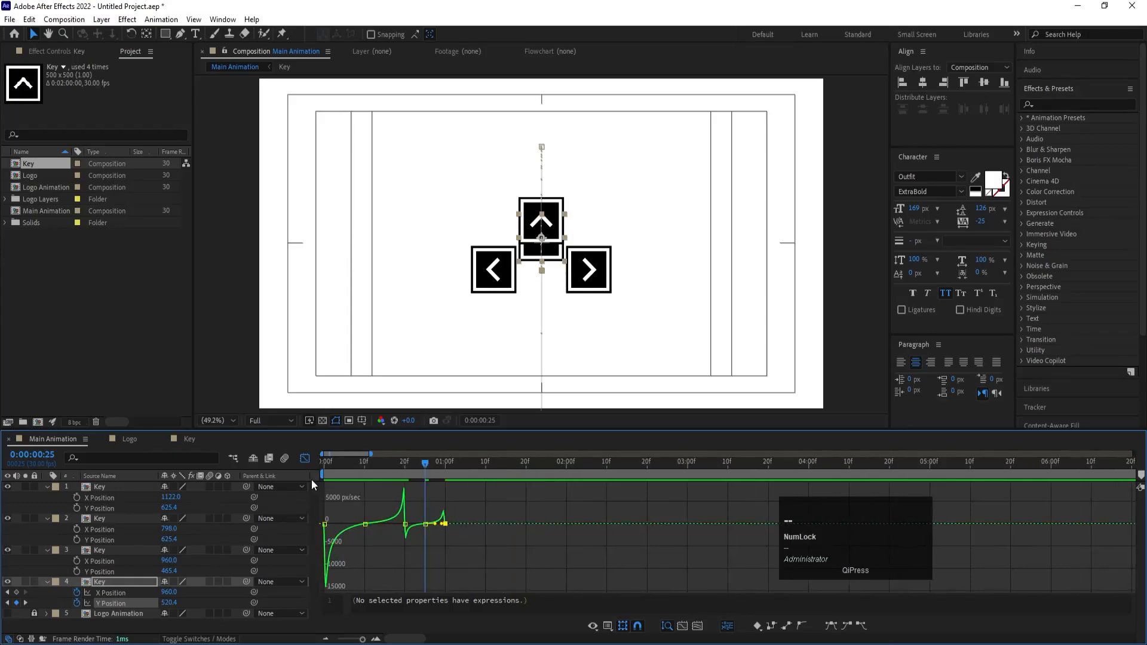
{"action": "left_click", "coordinate": [304, 456]}
Solo the down-arrow Key layer and preview its bounce from the start.
{"action": "left_click_drag", "start_coordinate": [347, 464], "coordinate": [212, 512]}
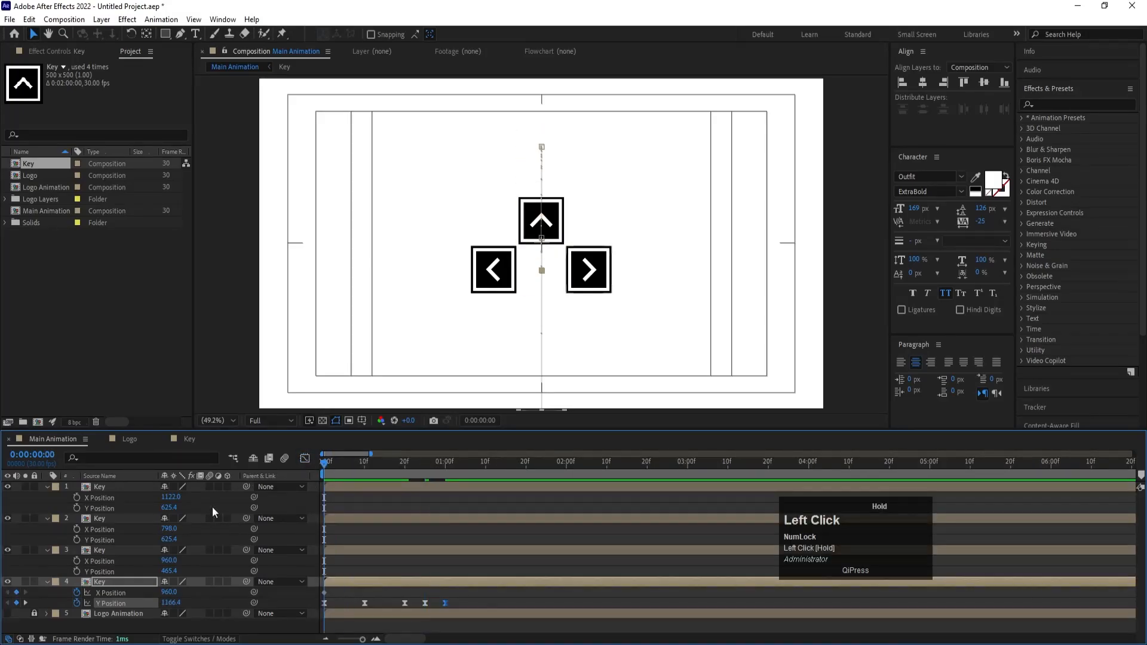
{"action": "left_click", "coordinate": [116, 583]}
{"action": "left_click", "coordinate": [23, 583]}
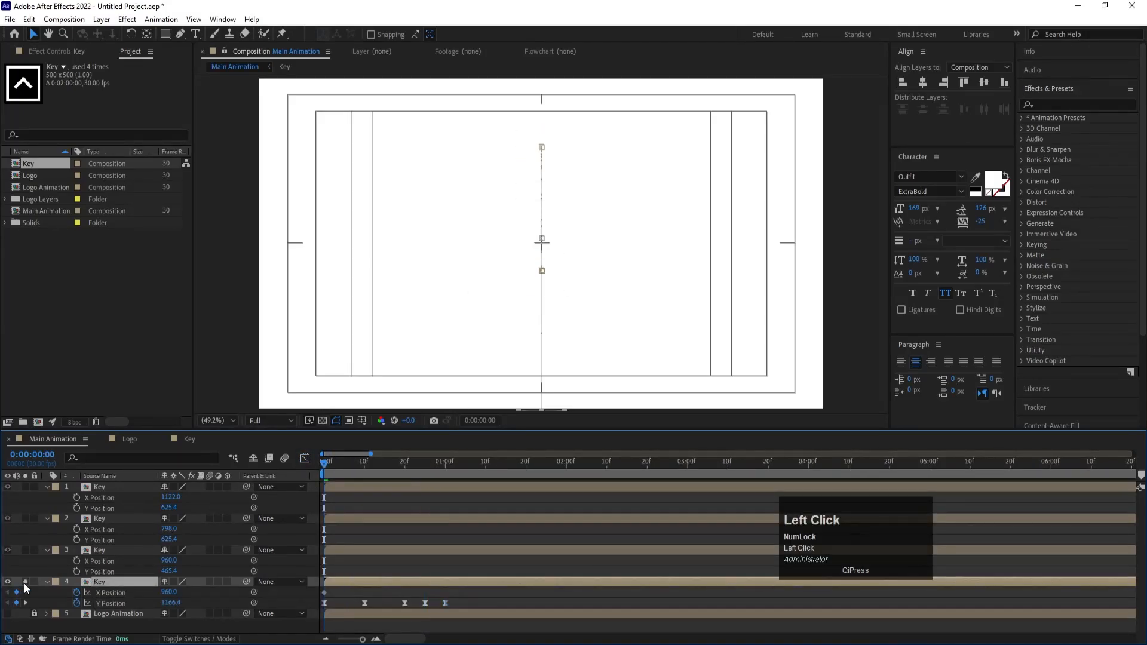
{"action": "key", "text": "space"}
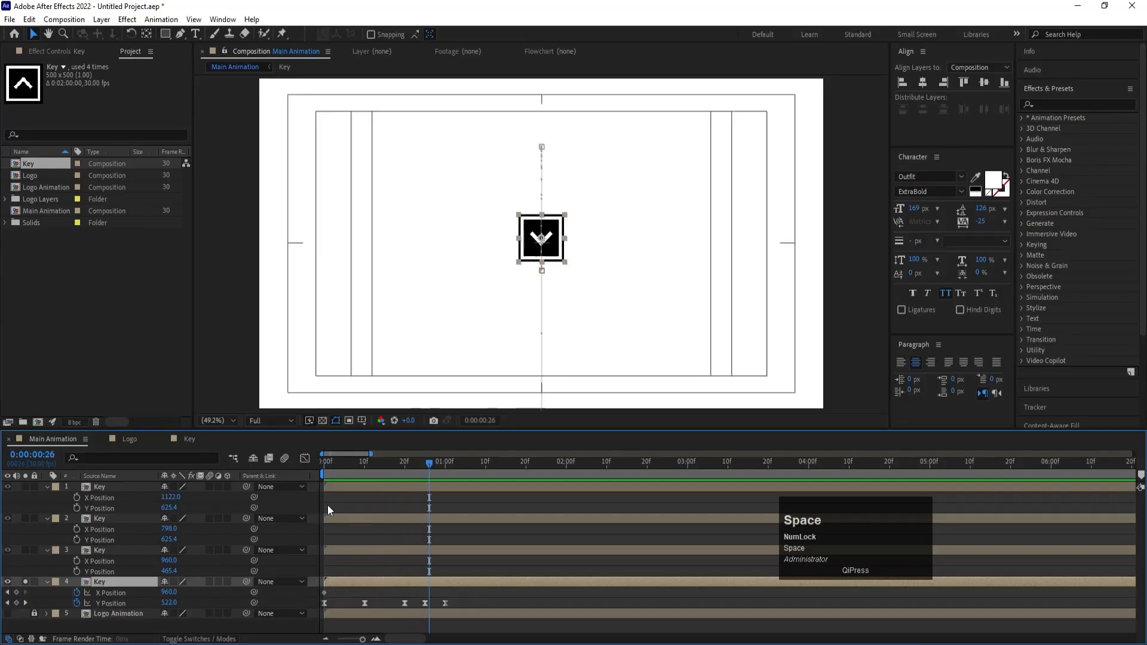
Keyframe the down-arrow key's Rotation from 0x+180° at 0:00:00:00 to 1x+180° at 0:00:00:20.
{"action": "left_click_drag", "start_coordinate": [350, 465], "coordinate": [248, 478]}
{"action": "key", "text": "r"}
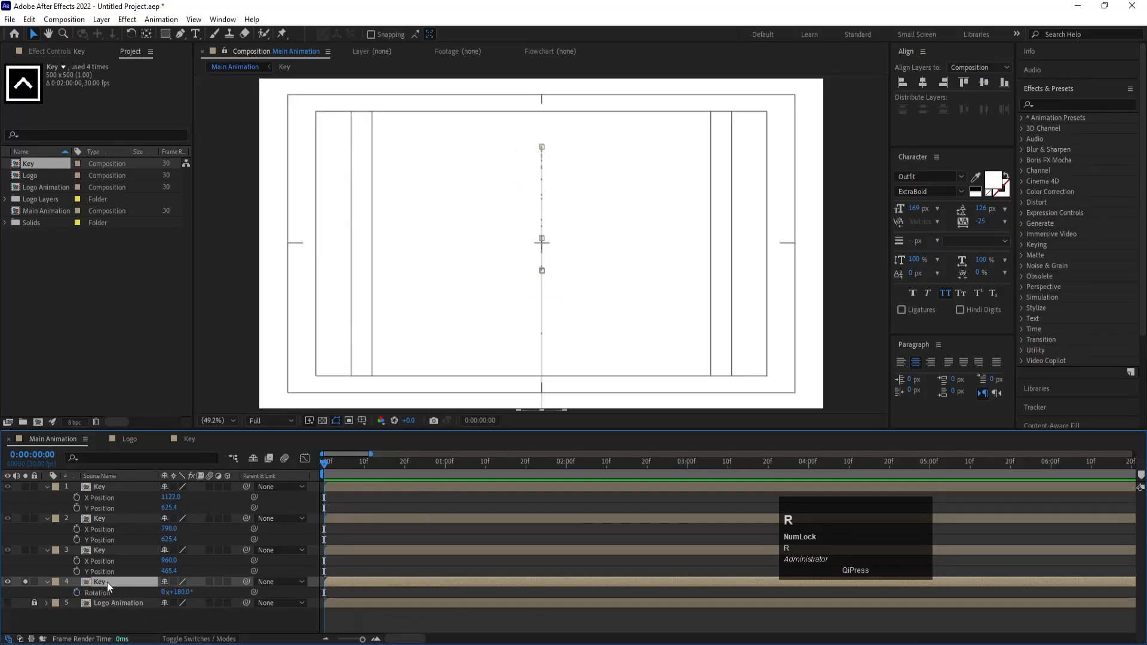
{"action": "left_click", "coordinate": [78, 591]}
{"action": "key", "text": "u"}
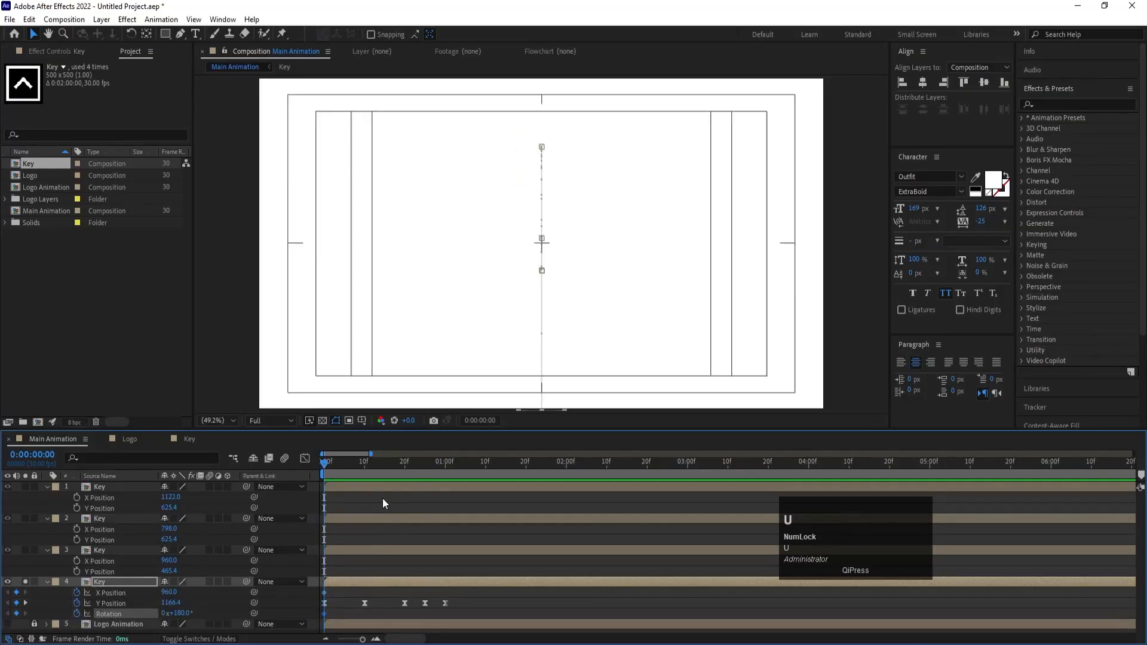
{"action": "key", "text": "k"}
{"action": "key", "text": "k"}
{"action": "key", "text": "k"}
{"action": "key", "text": "j"}
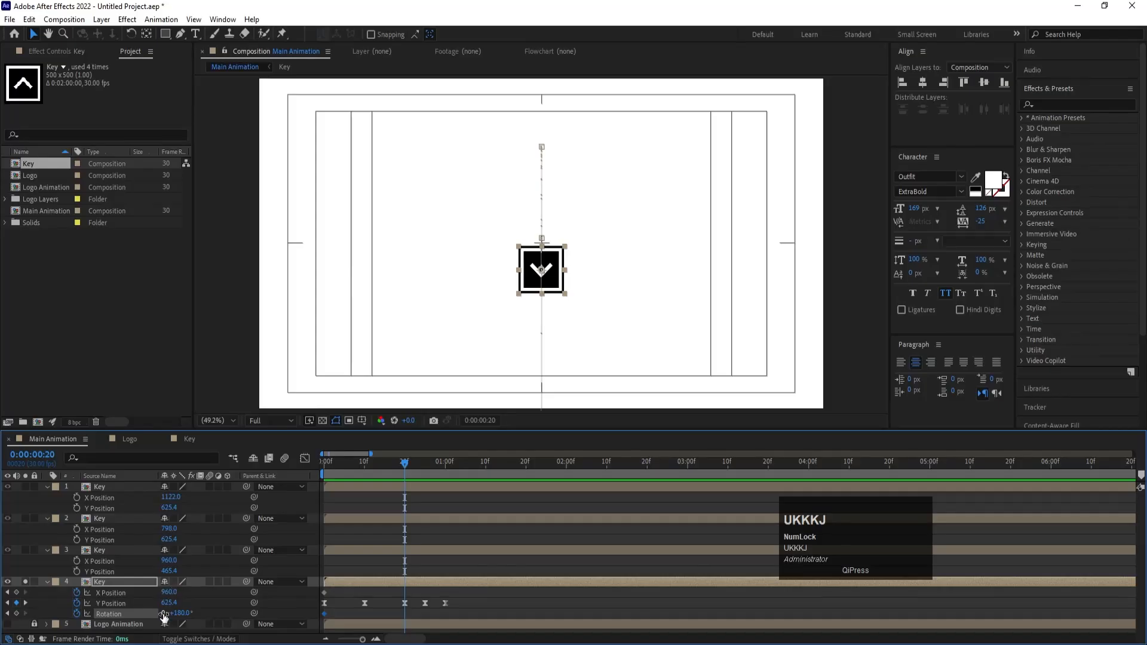
{"action": "left_click", "coordinate": [164, 613]}
{"action": "type", "text": "1"}
{"action": "key", "text": "Return"}
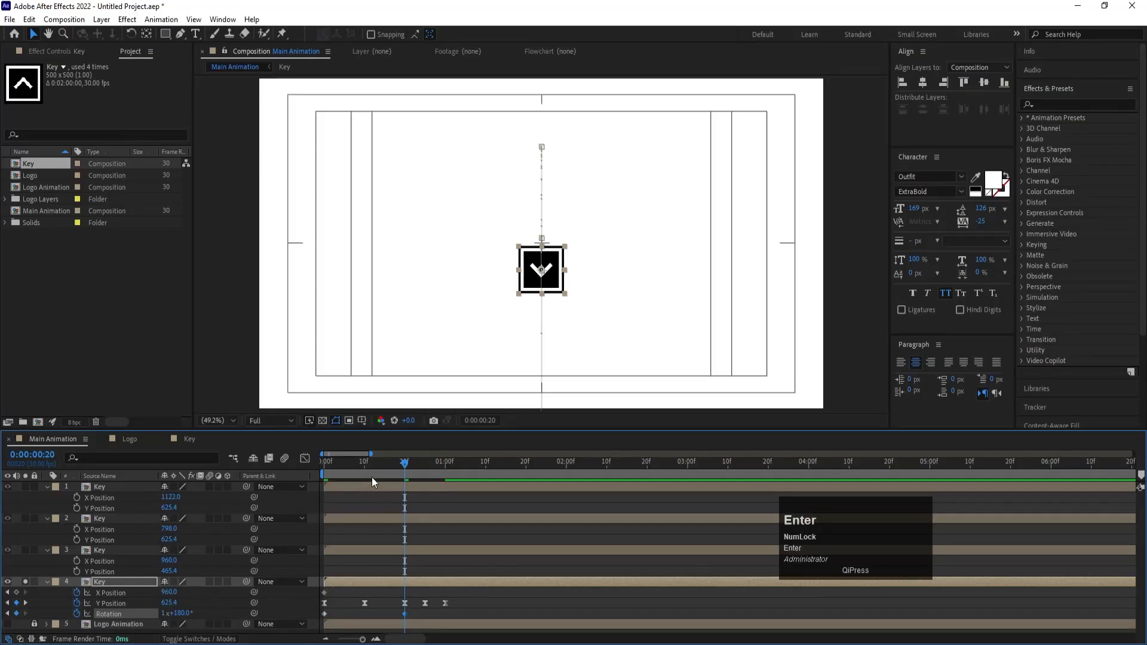
Preview the down-arrow key's bounce and spin from the first frame.
{"action": "left_click", "coordinate": [324, 468]}
{"action": "key", "text": "space"}
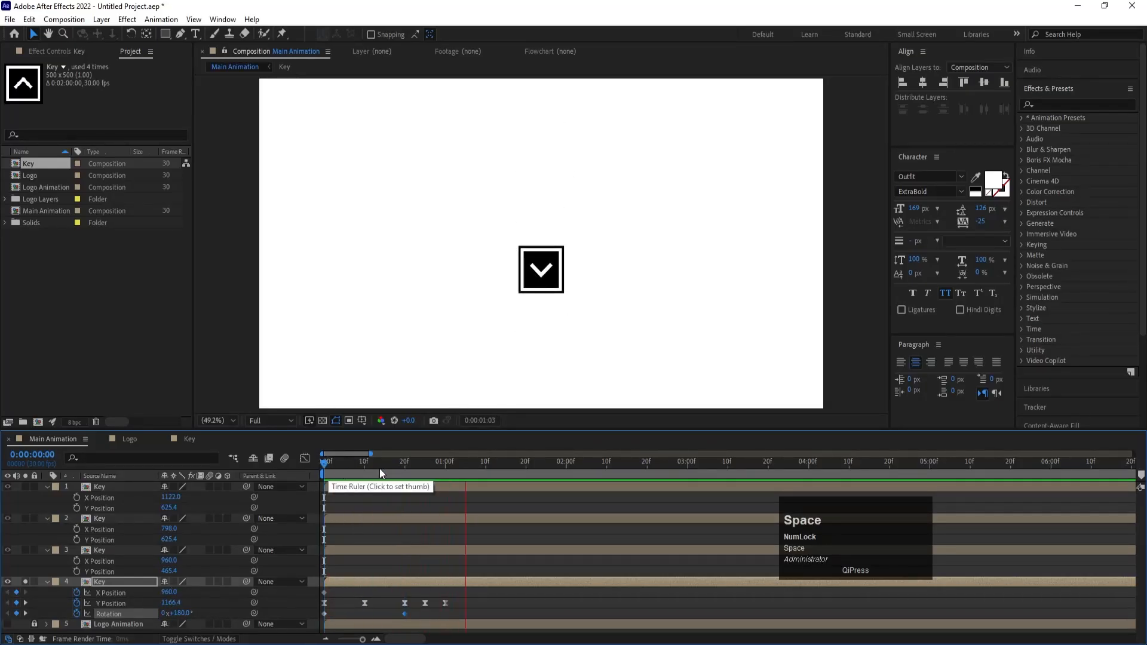
{"action": "key", "text": "space"}
Enable motion blur for the down-arrow Key layer and the composition, and turn off the layer's solo.
{"action": "left_click_drag", "start_coordinate": [401, 465], "coordinate": [178, 494]}
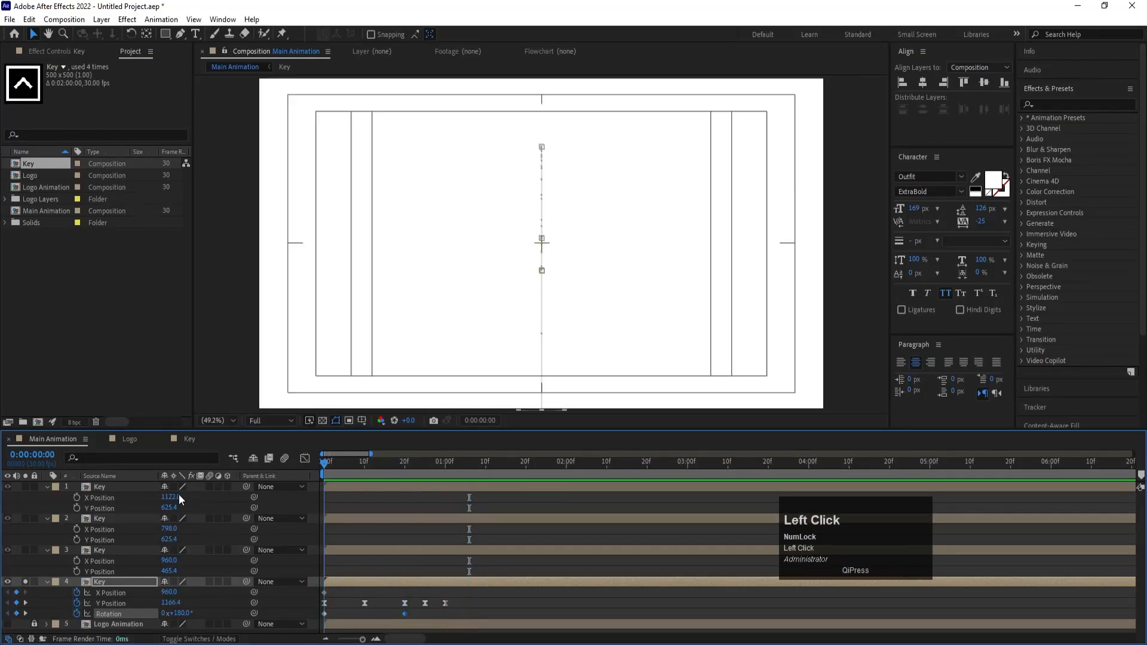
{"action": "left_click", "coordinate": [211, 580]}
{"action": "key", "text": "space"}
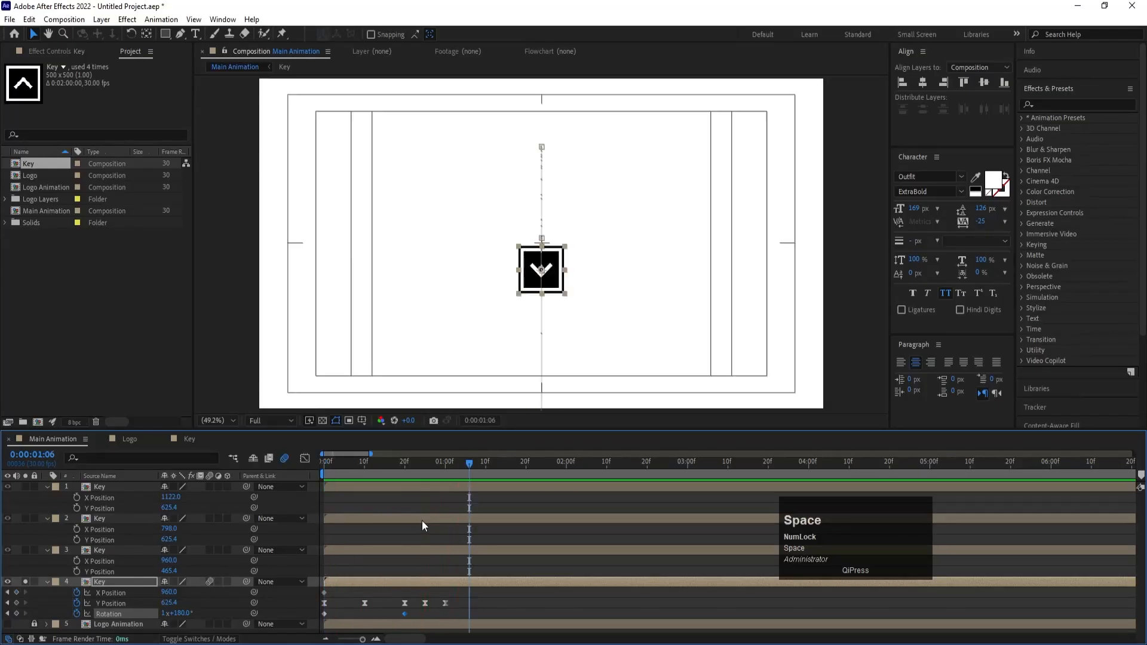
{"action": "left_click_drag", "start_coordinate": [454, 469], "coordinate": [416, 469]}
{"action": "left_click_drag", "start_coordinate": [388, 466], "coordinate": [450, 479]}
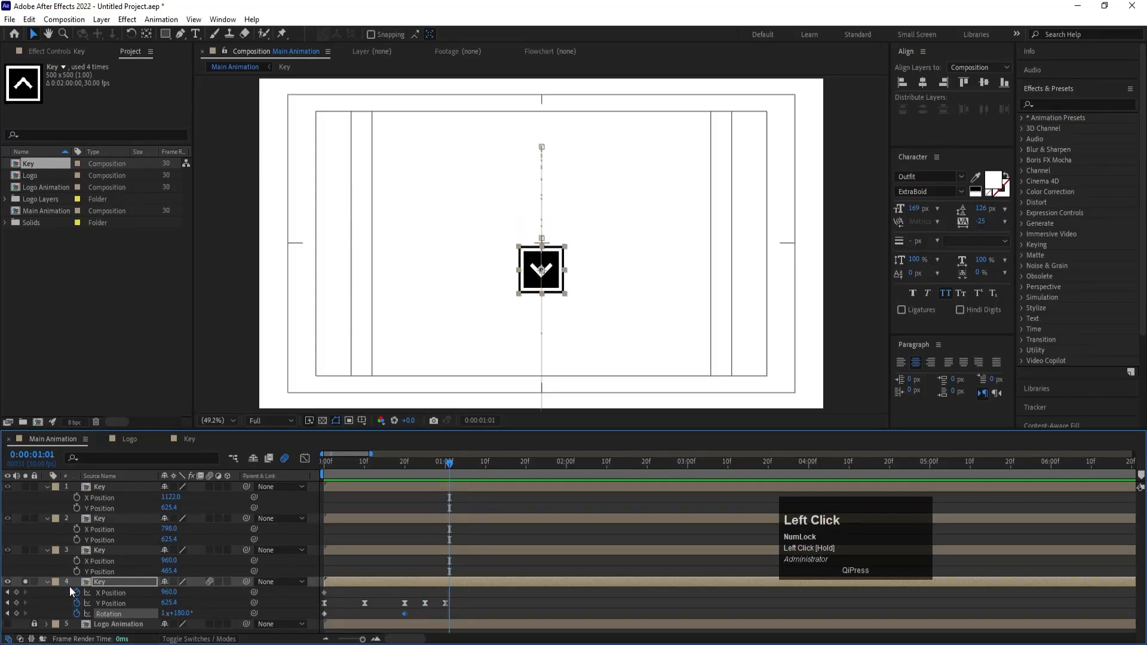
{"action": "left_click", "coordinate": [25, 582]}
Trim the start of the up-, left- and right-arrow Key layers to 0:00:00:20.
{"action": "left_click", "coordinate": [106, 550]}
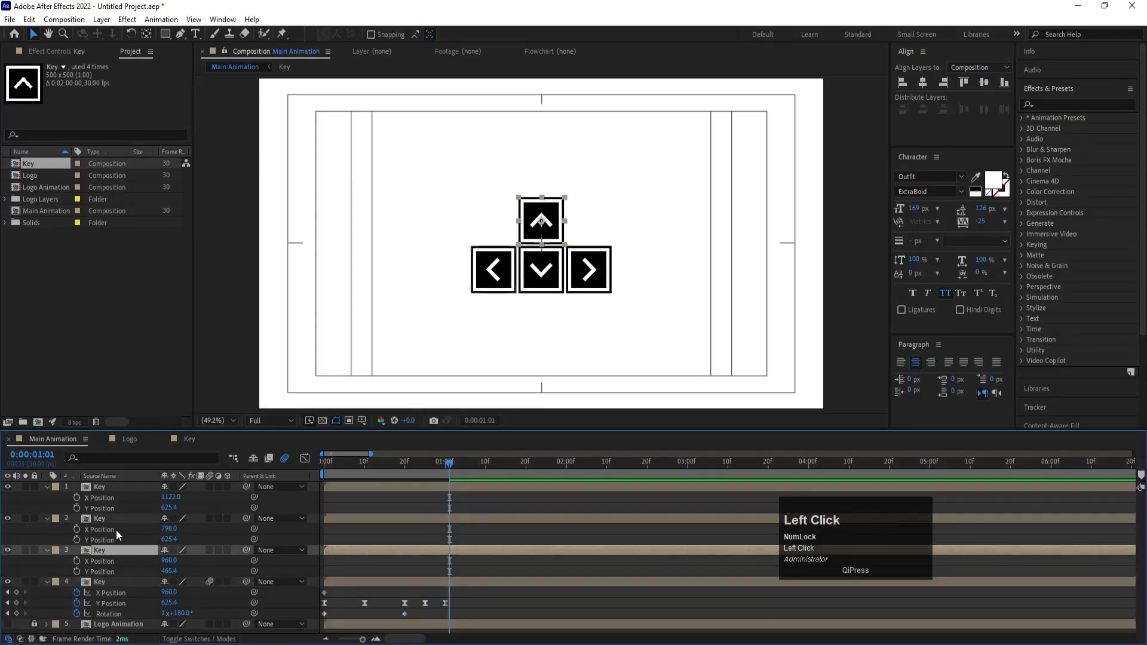
{"action": "left_click", "coordinate": [108, 487], "text": "shift"}
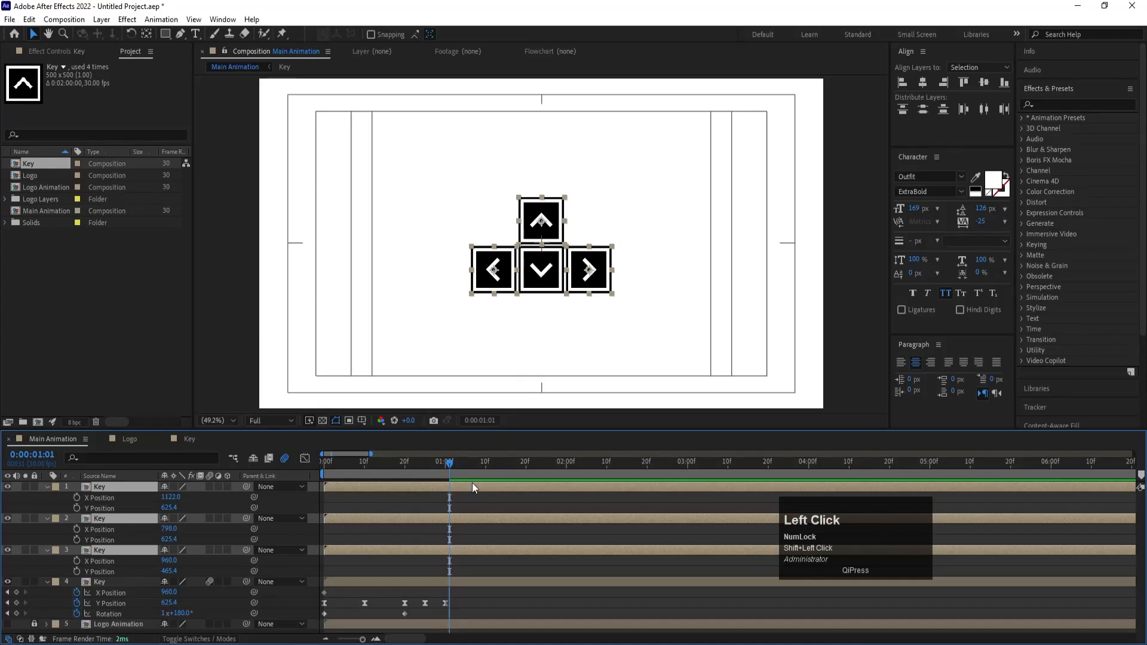
{"action": "mouse_move", "coordinate": [412, 463]}
{"action": "left_mouse_down"}
{"action": "mouse_move", "coordinate": [389, 460]}
{"action": "mouse_move", "coordinate": [404, 464]}
{"action": "left_mouse_up"}
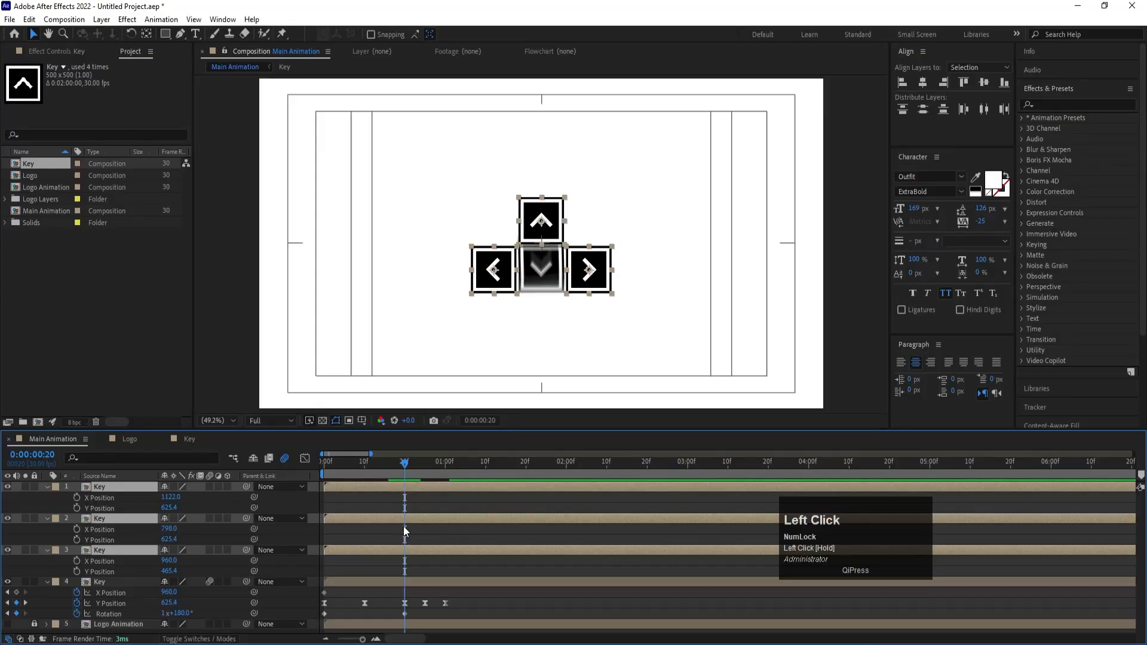
{"action": "key", "text": "alt+bracketleft"}
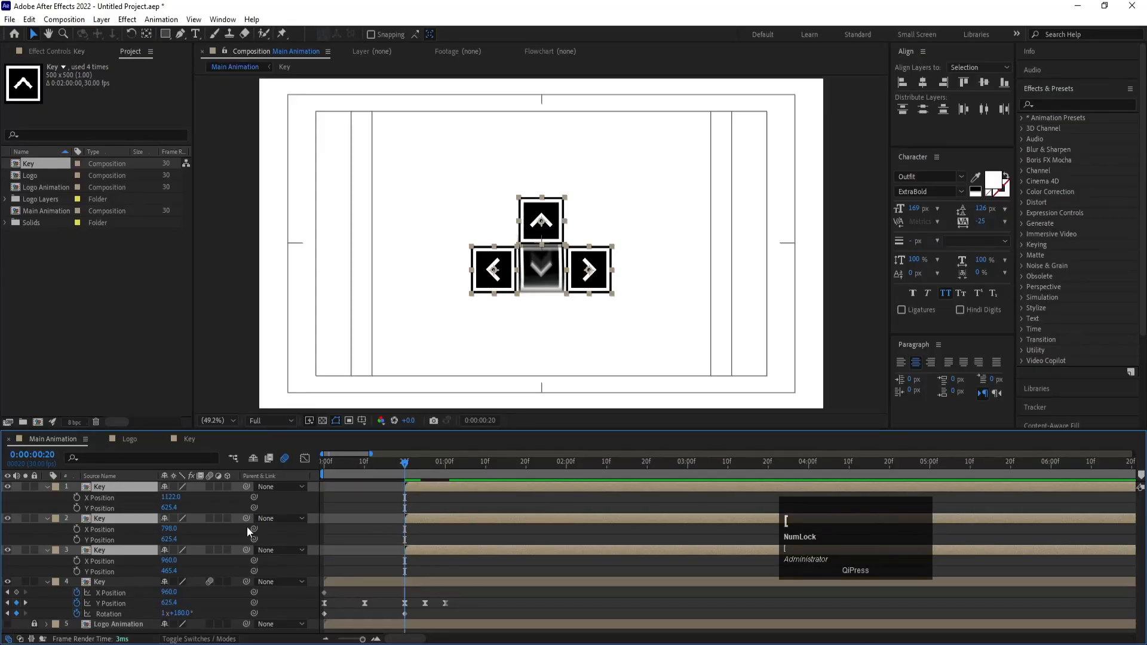
Keyframe X and Y Position of the three selected Key layers at 0:00:00:20 and 0:00:01:10.
{"action": "left_click", "coordinate": [76, 497]}
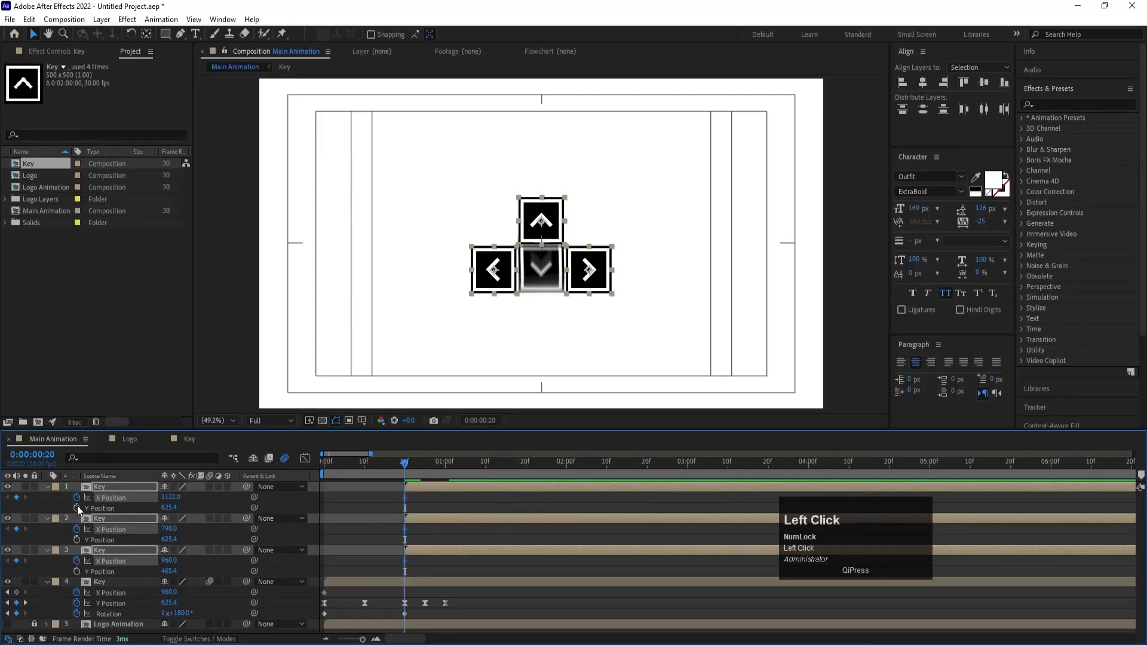
{"action": "left_click", "coordinate": [77, 507]}
{"action": "left_click_drag", "start_coordinate": [418, 464], "coordinate": [485, 468]}
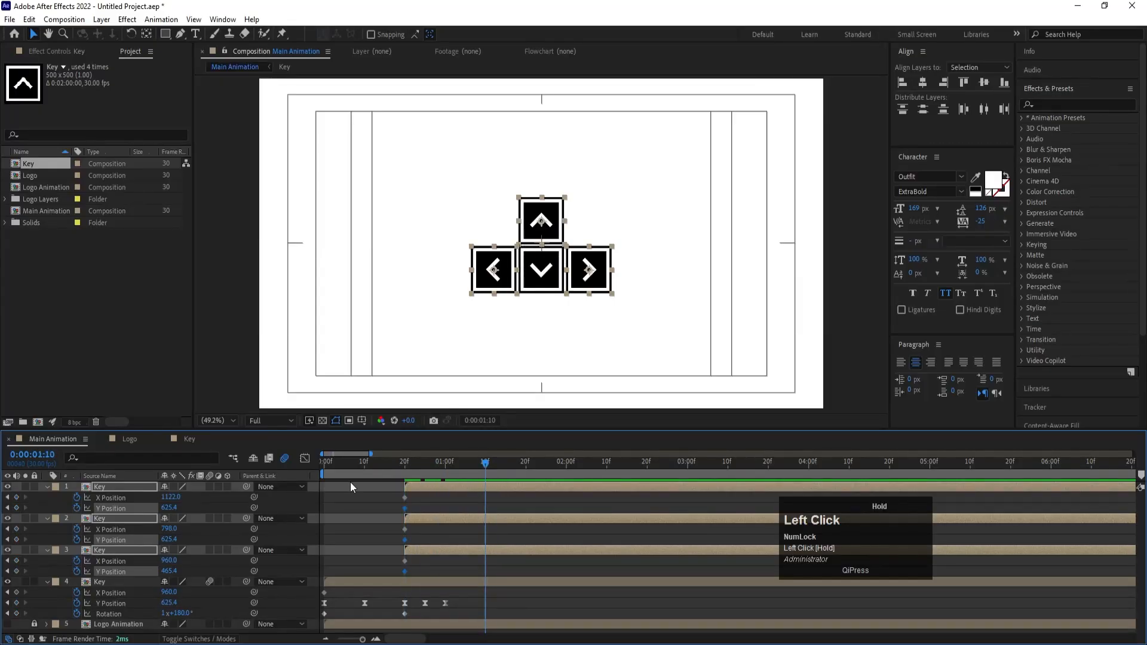
{"action": "left_click", "coordinate": [16, 497]}
{"action": "left_click", "coordinate": [17, 507]}
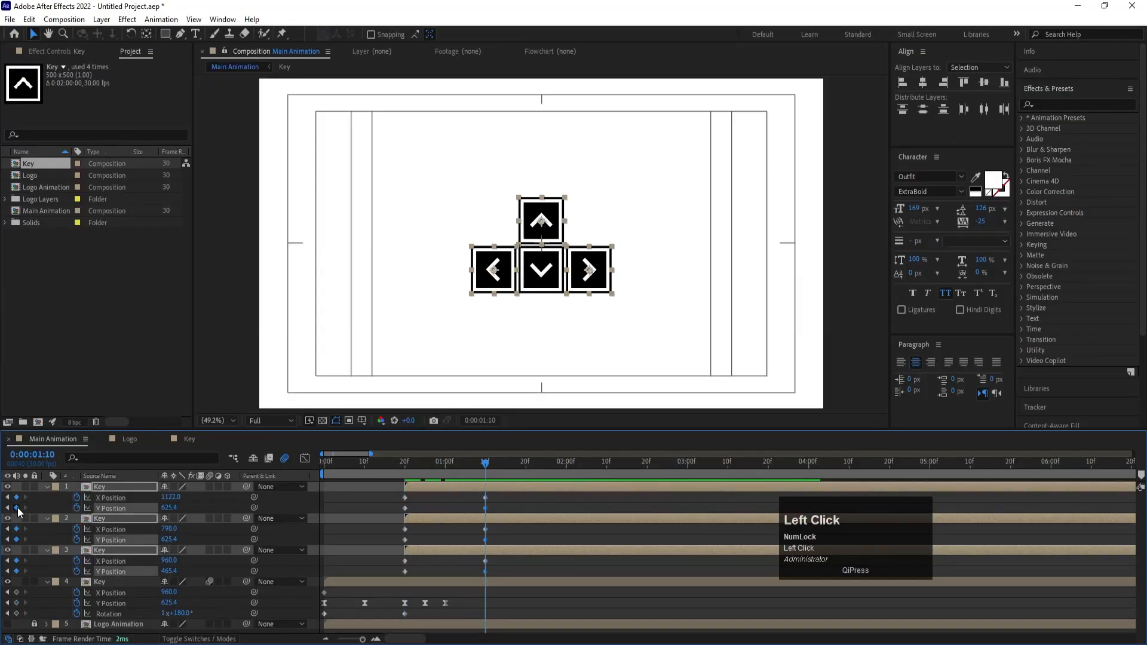
At 0:00:00:20, align the three keys horizontally and vertically and set their Y Position to 621.1, over the down-arrow key.
{"action": "left_click_drag", "start_coordinate": [431, 463], "coordinate": [406, 464]}
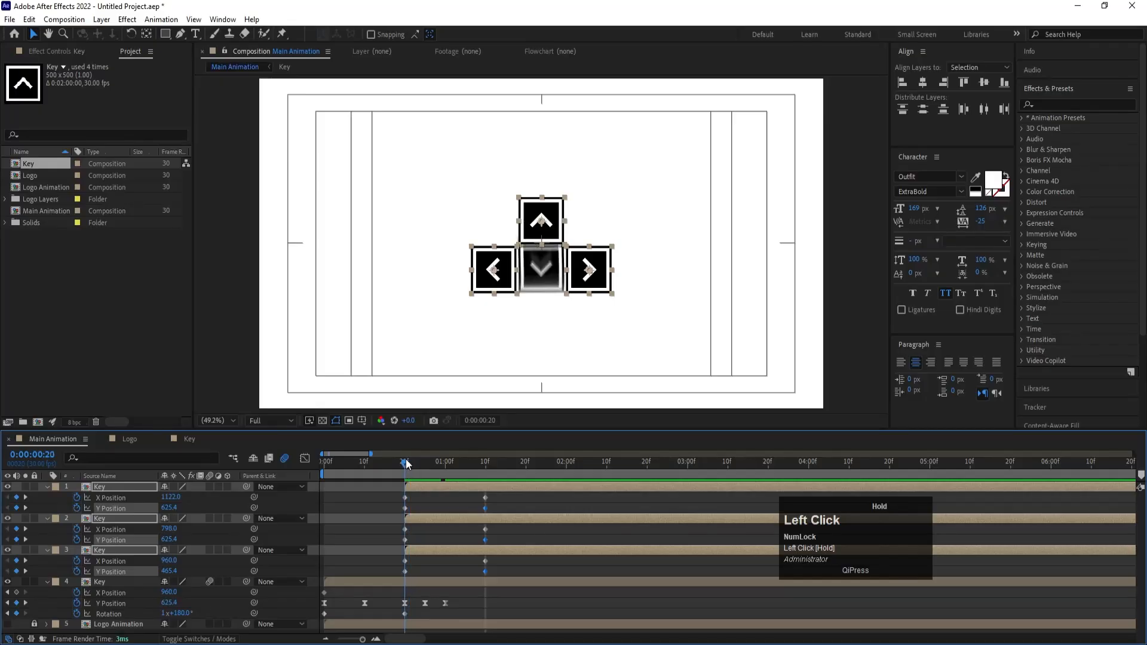
{"action": "left_click", "coordinate": [923, 82]}
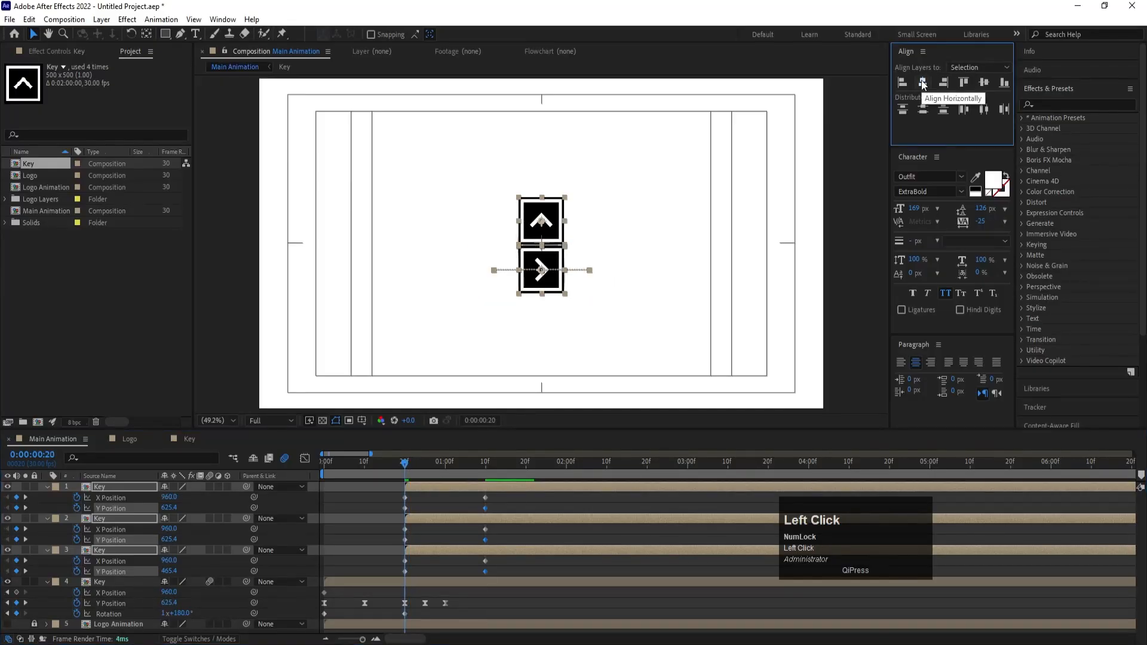
{"action": "left_click", "coordinate": [980, 85]}
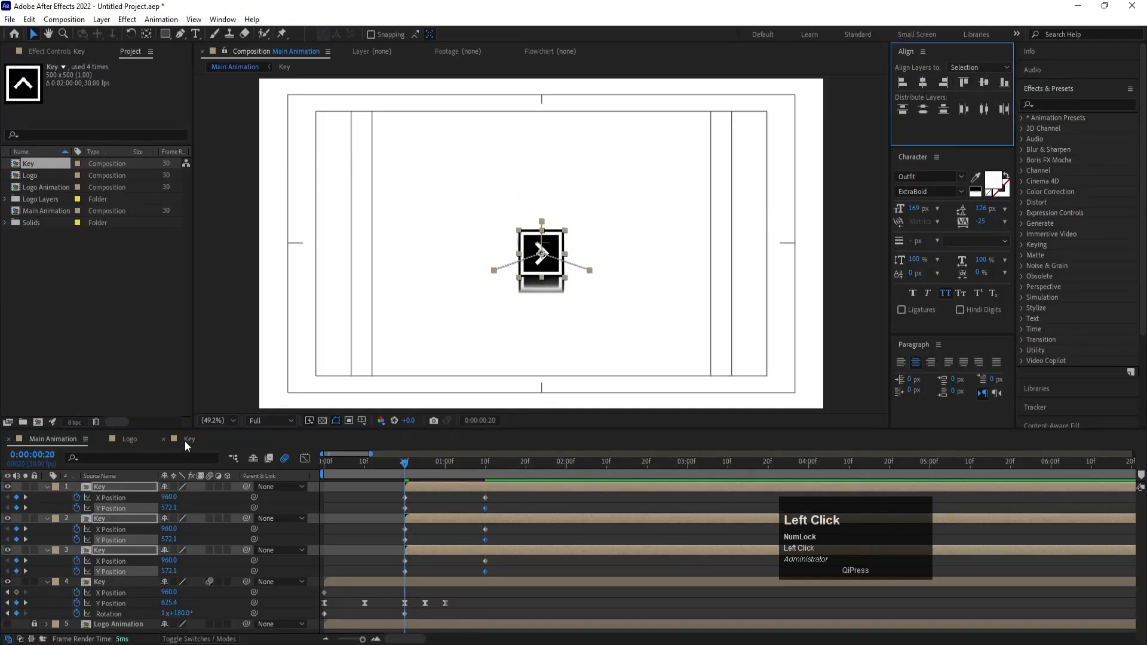
{"action": "left_click_drag", "start_coordinate": [170, 508], "coordinate": [210, 515]}
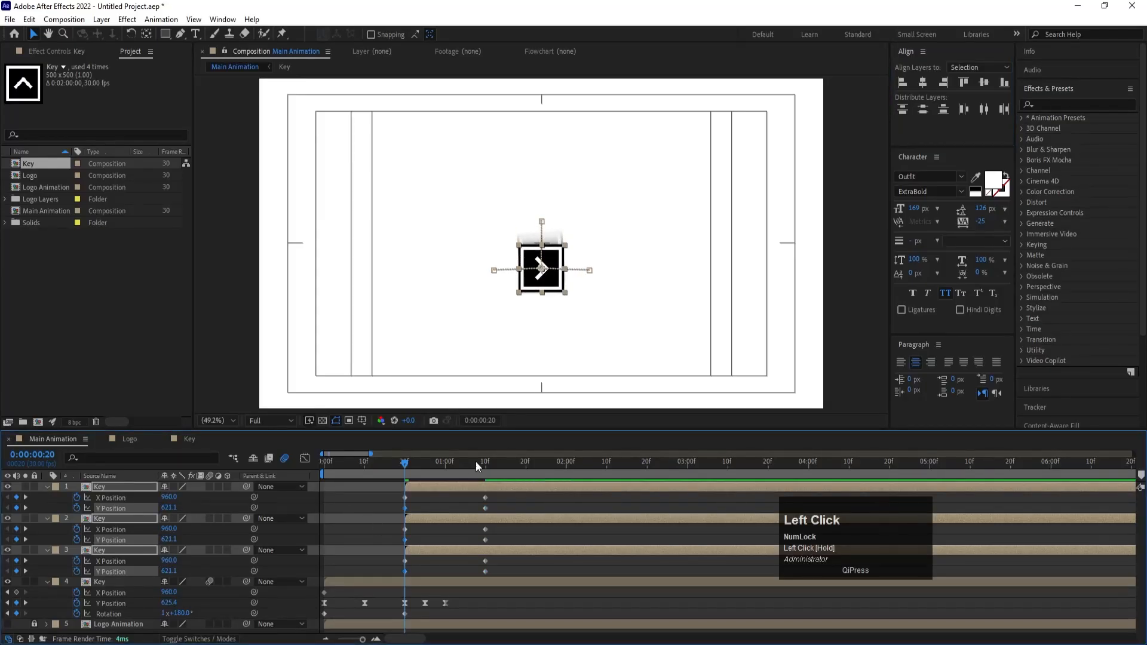
At 0:00:01:00, raise the three keys by setting Y Position to 240.3 for the side keys and 160.3 for the up-arrow key.
{"action": "left_click_drag", "start_coordinate": [449, 459], "coordinate": [447, 463]}
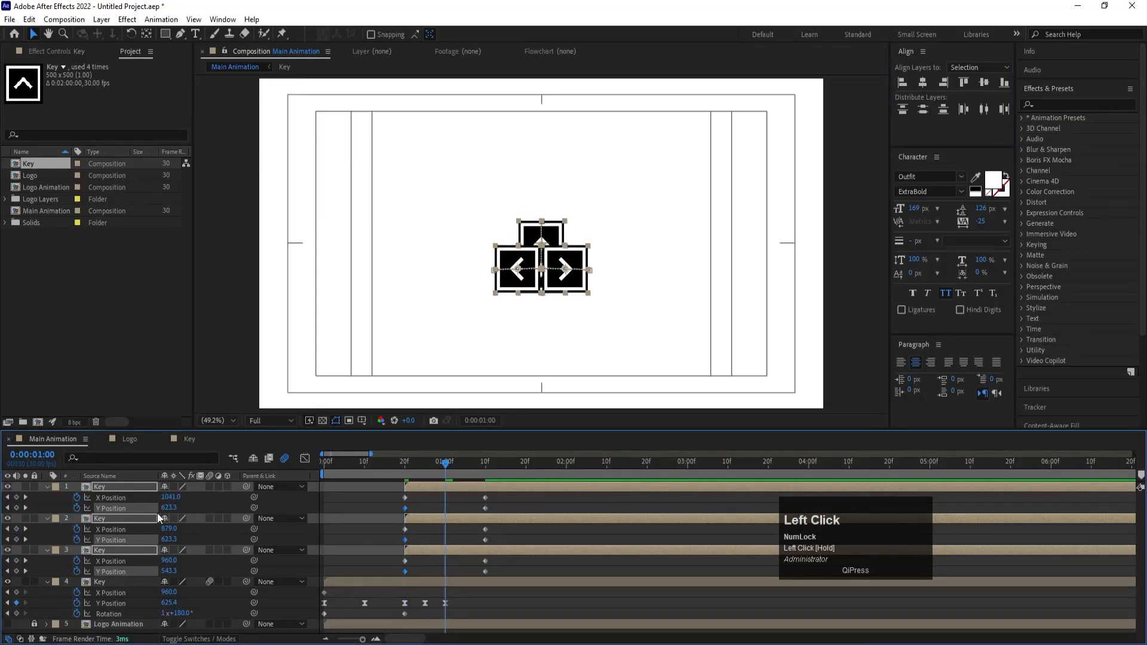
{"action": "left_click_drag", "start_coordinate": [168, 508], "coordinate": [82, 453]}
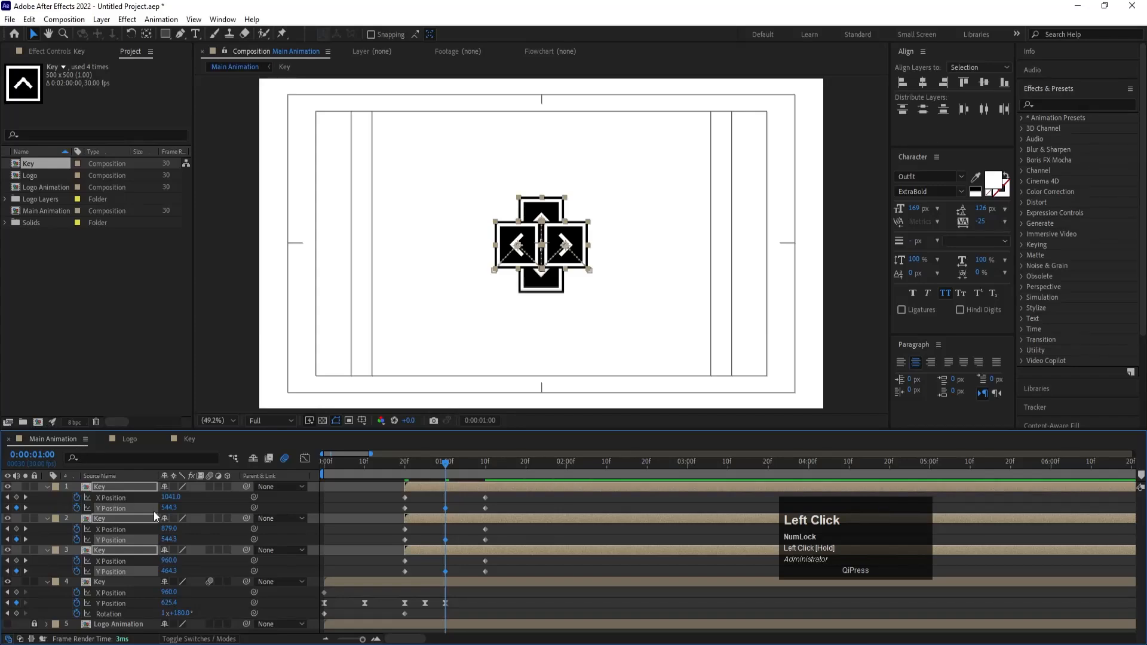
{"action": "left_click_drag", "start_coordinate": [154, 517], "coordinate": [175, 471]}
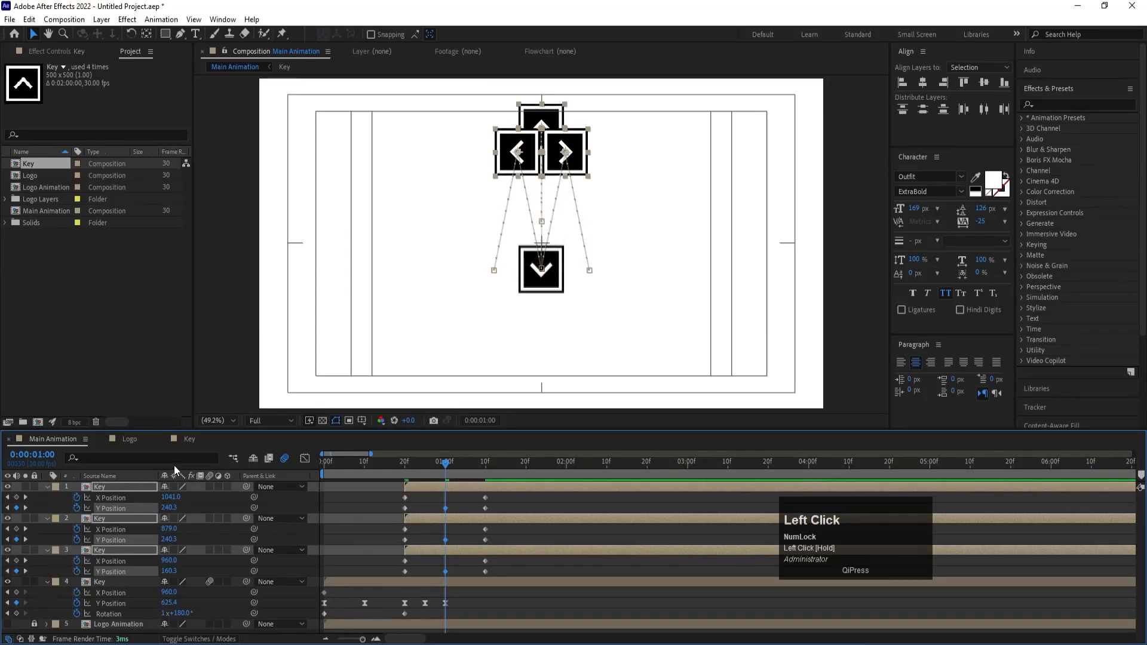
Filter the timeline by "y" and apply Easy Ease to all Y Position keyframes of the three keys.
{"action": "left_click", "coordinate": [161, 457]}
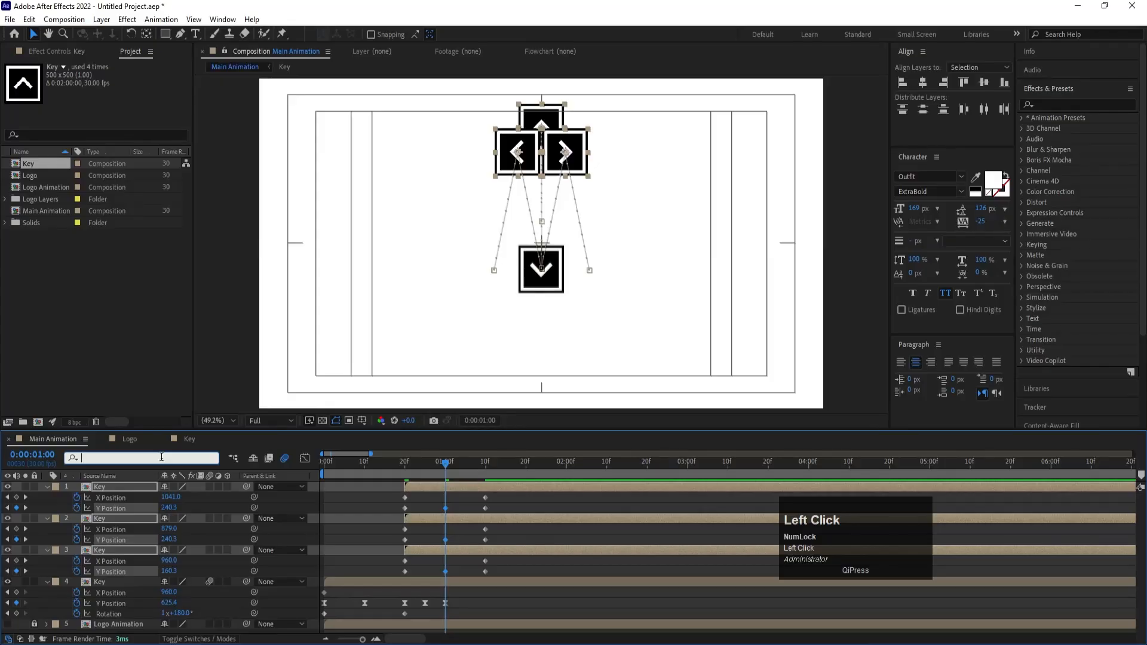
{"action": "type", "text": "y"}
{"action": "left_click_drag", "start_coordinate": [505, 500], "coordinate": [381, 613]}
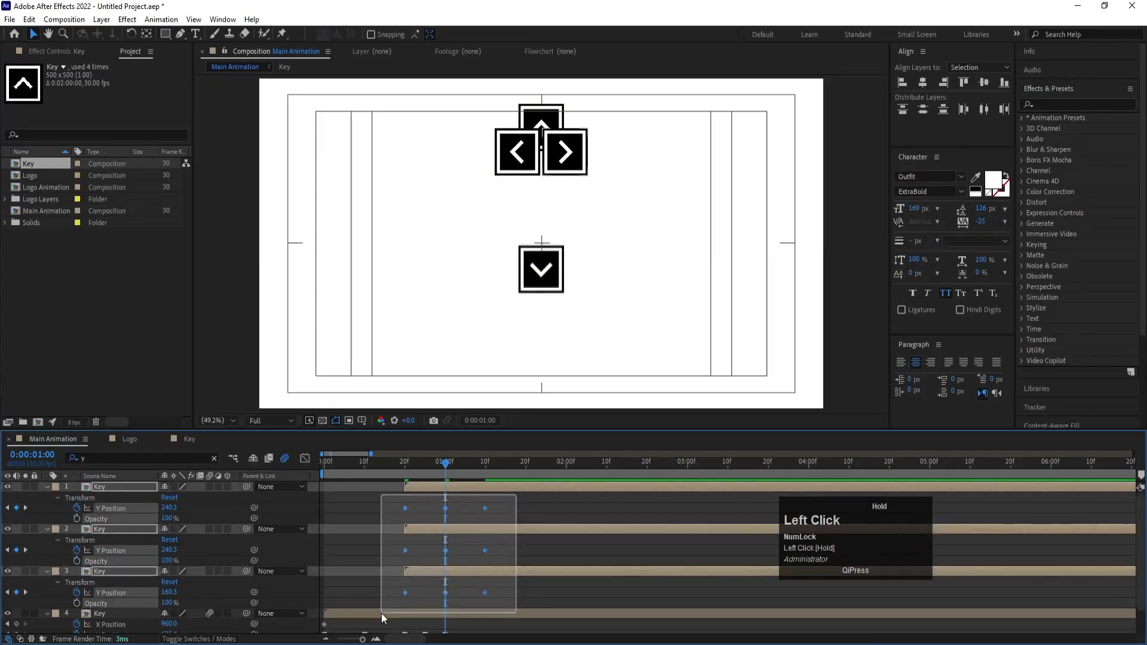
{"action": "key", "text": "F9"}
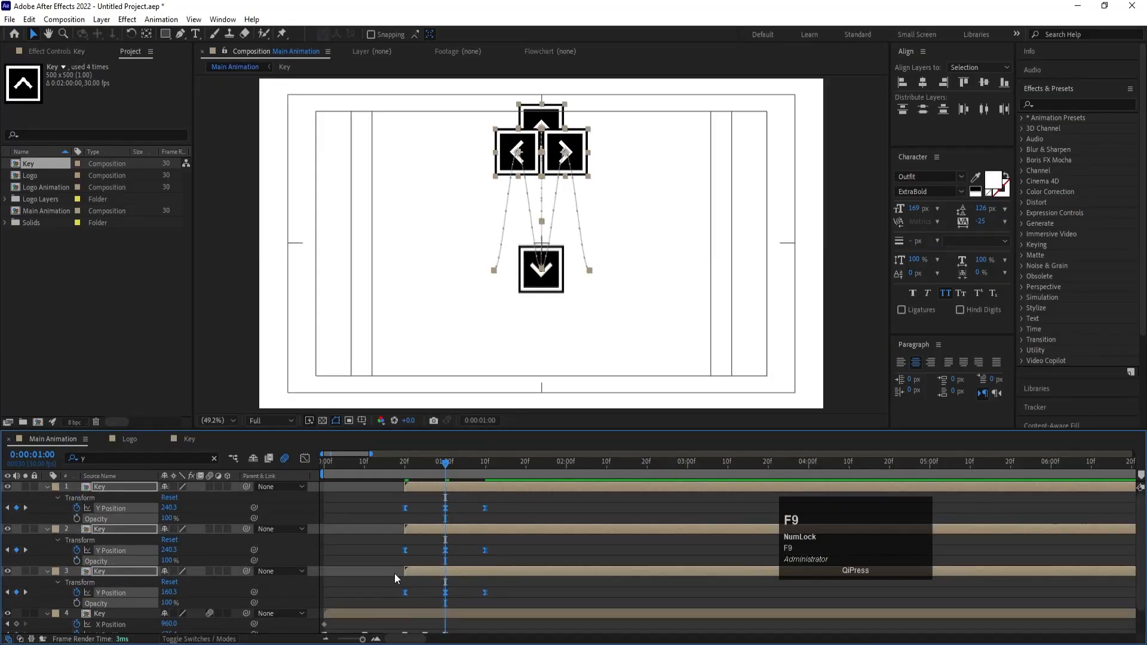
Reshape the three keys' Y Position speed graph to launch fast, slow at the 0:00:01:00 peak and speed up into the 0:00:01:10 landing.
{"action": "left_click", "coordinate": [304, 458]}
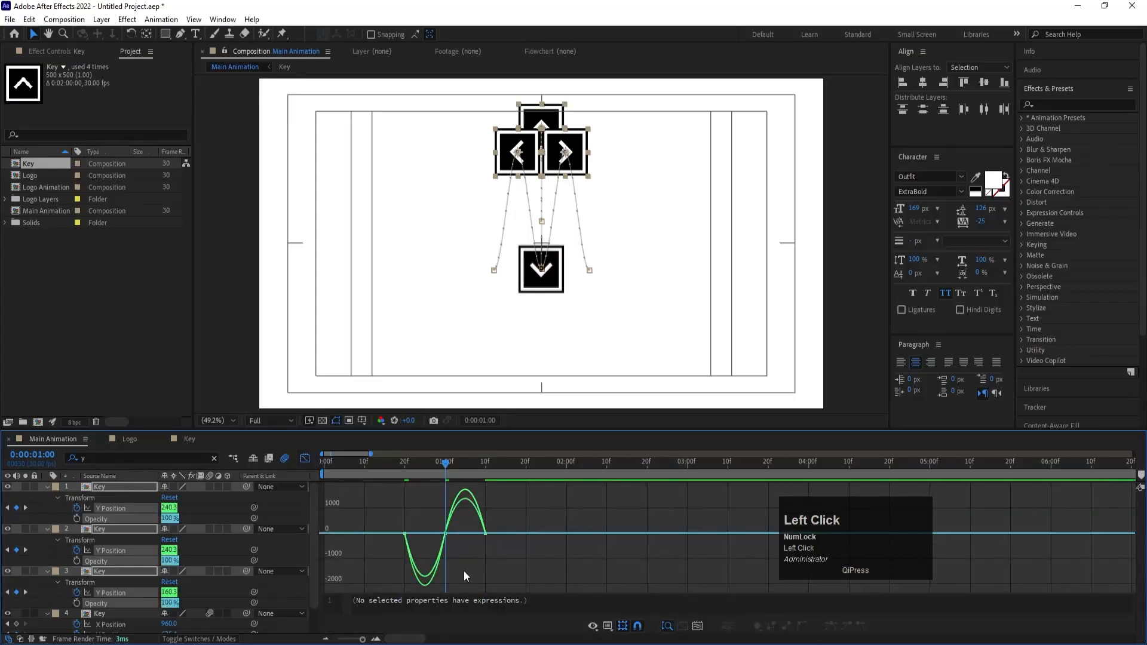
{"action": "key", "text": "equal"}
{"action": "left_click_drag", "start_coordinate": [431, 503], "coordinate": [381, 532]}
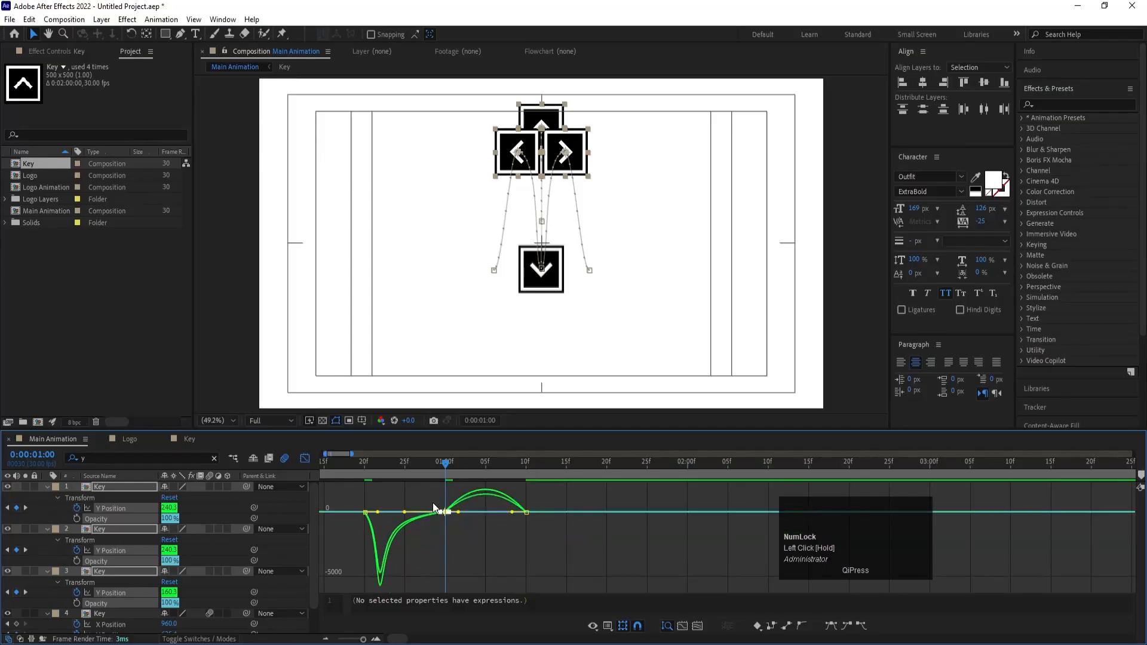
{"action": "left_click_drag", "start_coordinate": [460, 512], "coordinate": [541, 499]}
{"action": "left_click_drag", "start_coordinate": [406, 515], "coordinate": [365, 534]}
{"action": "left_click_drag", "start_coordinate": [540, 520], "coordinate": [503, 558]}
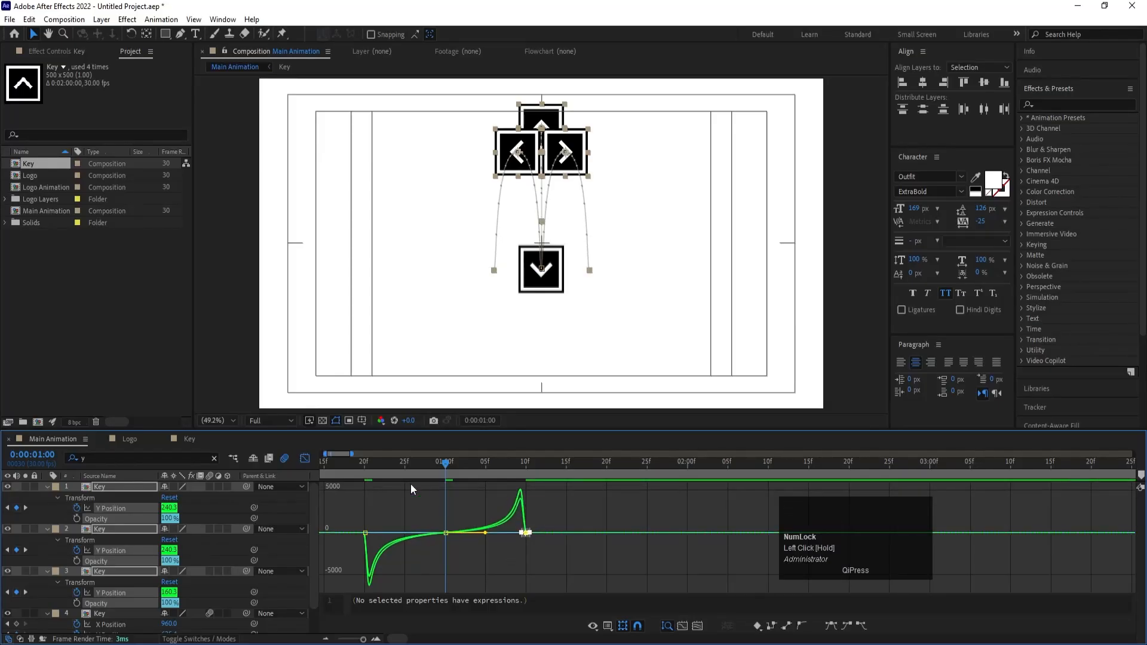
Preview the three keys' jump from 0:00:00:20 and return to the keyframe view.
{"action": "left_click_drag", "start_coordinate": [384, 464], "coordinate": [366, 466]}
{"action": "key", "text": "space"}
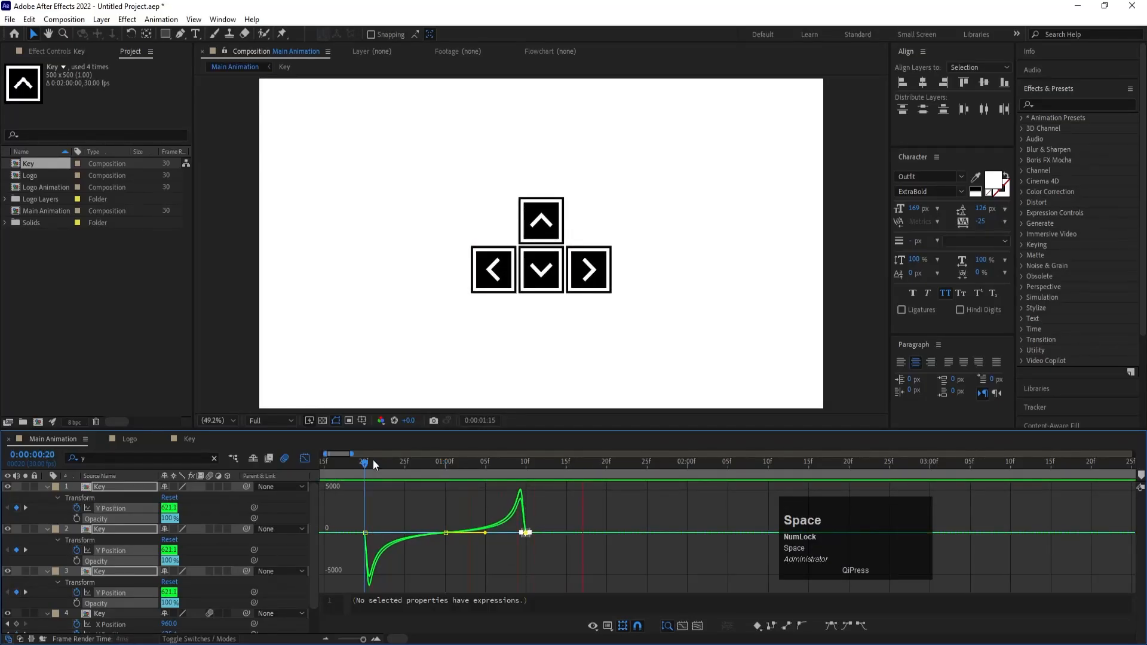
{"action": "left_click", "coordinate": [368, 470]}
{"action": "left_click", "coordinate": [296, 457]}
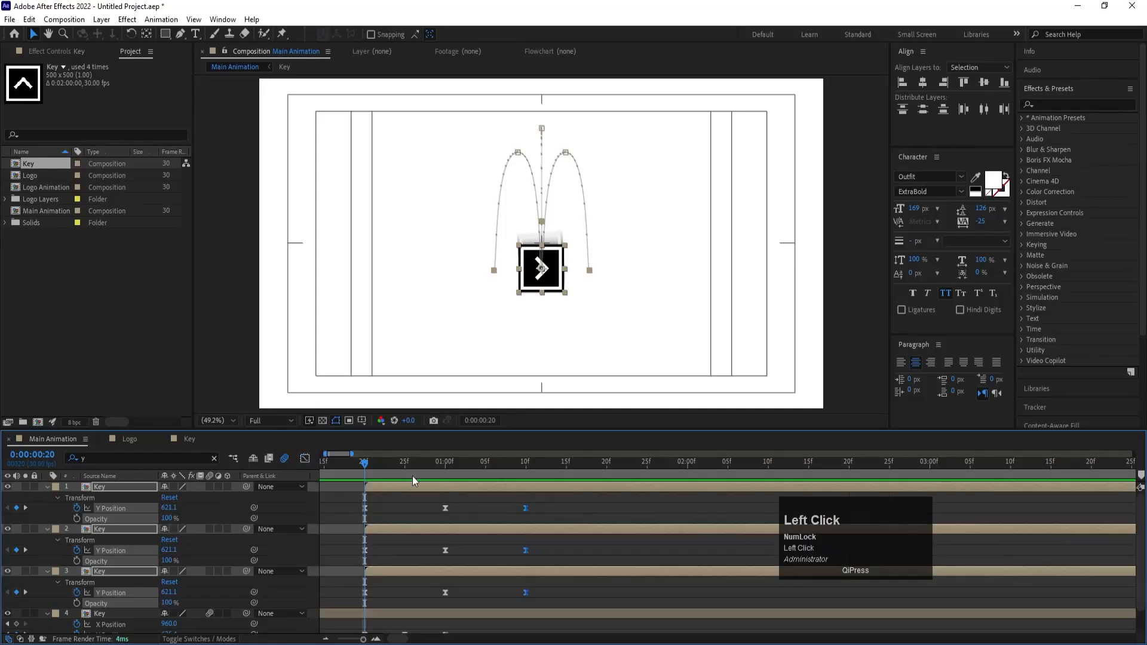
Add a second bounce: Y Position 581.4 for the side keys and 421.4 for the up-arrow key at 0:00:01:14, landing at 0:00:01:18.
{"action": "left_click_drag", "start_coordinate": [528, 464], "coordinate": [583, 475]}
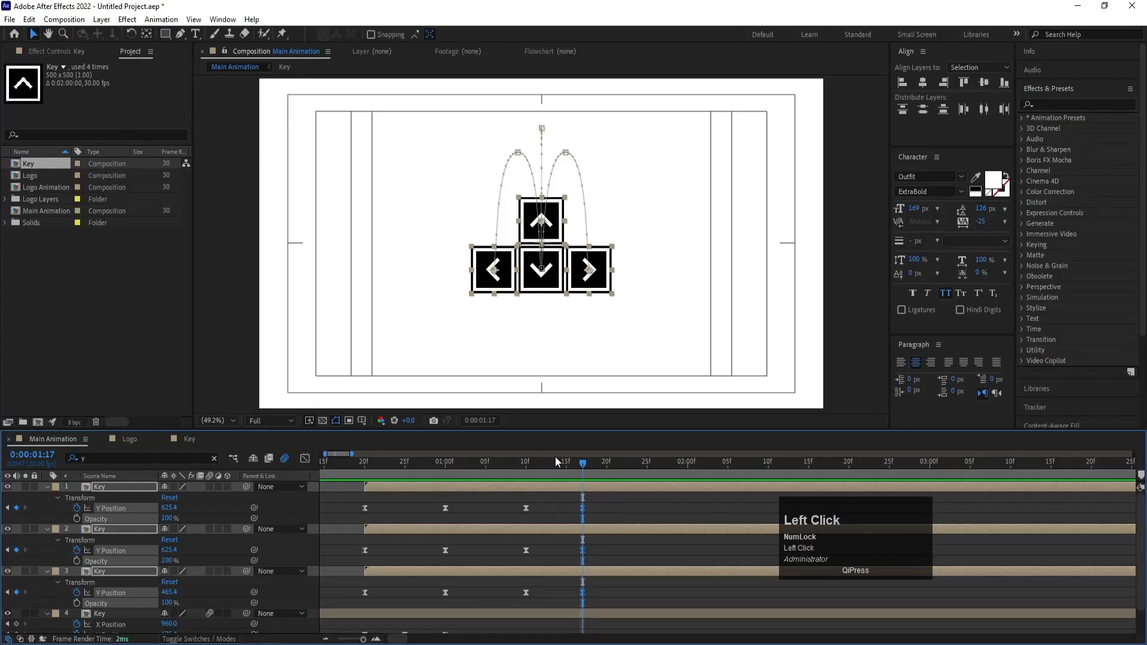
{"action": "left_click_drag", "start_coordinate": [554, 459], "coordinate": [558, 462]}
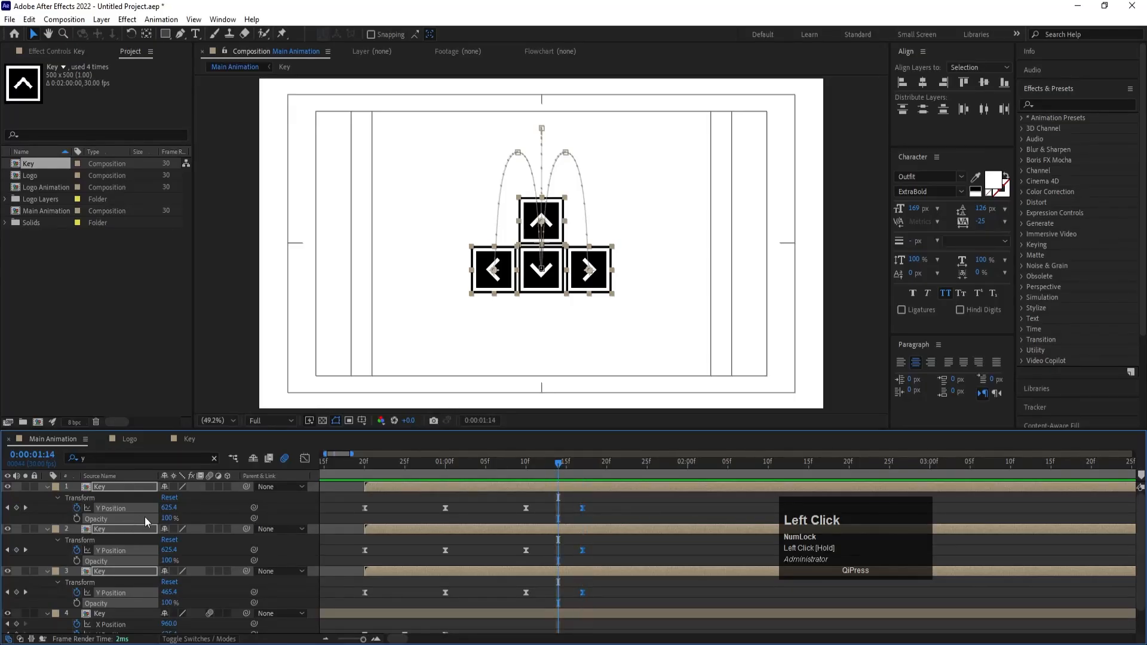
{"action": "left_click_drag", "start_coordinate": [169, 507], "coordinate": [602, 604]}
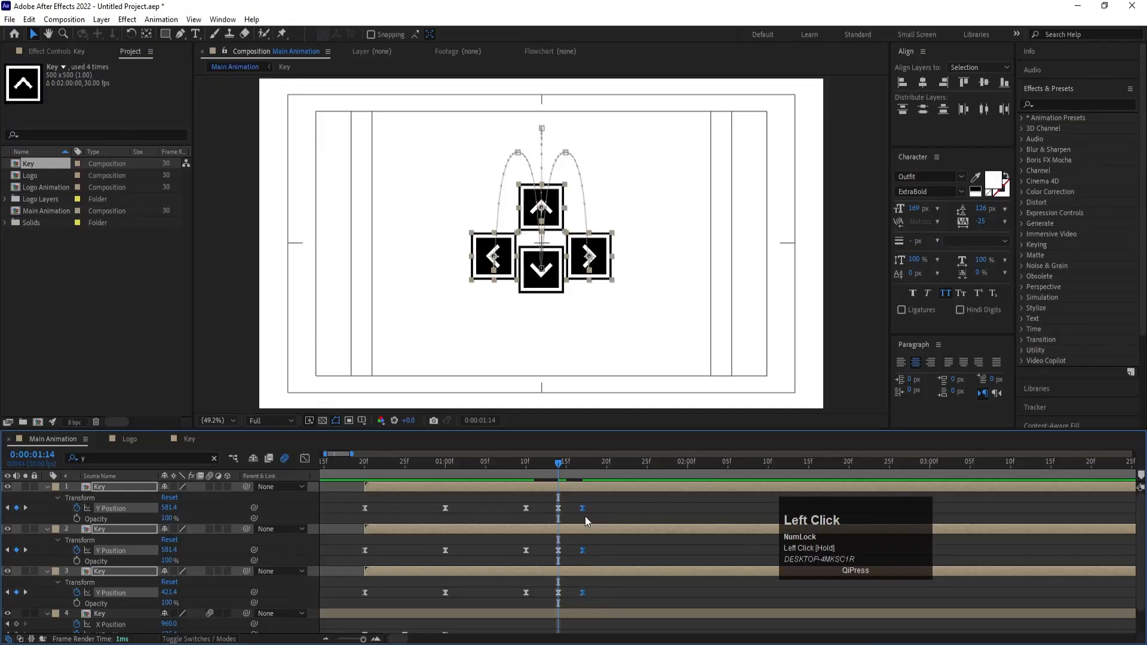
Ease the second bounce's Y Position keyframes and sharpen their speed curves at the 0:00:01:10 takeoff and the 0:00:01:18 landing.
{"action": "left_click", "coordinate": [304, 459]}
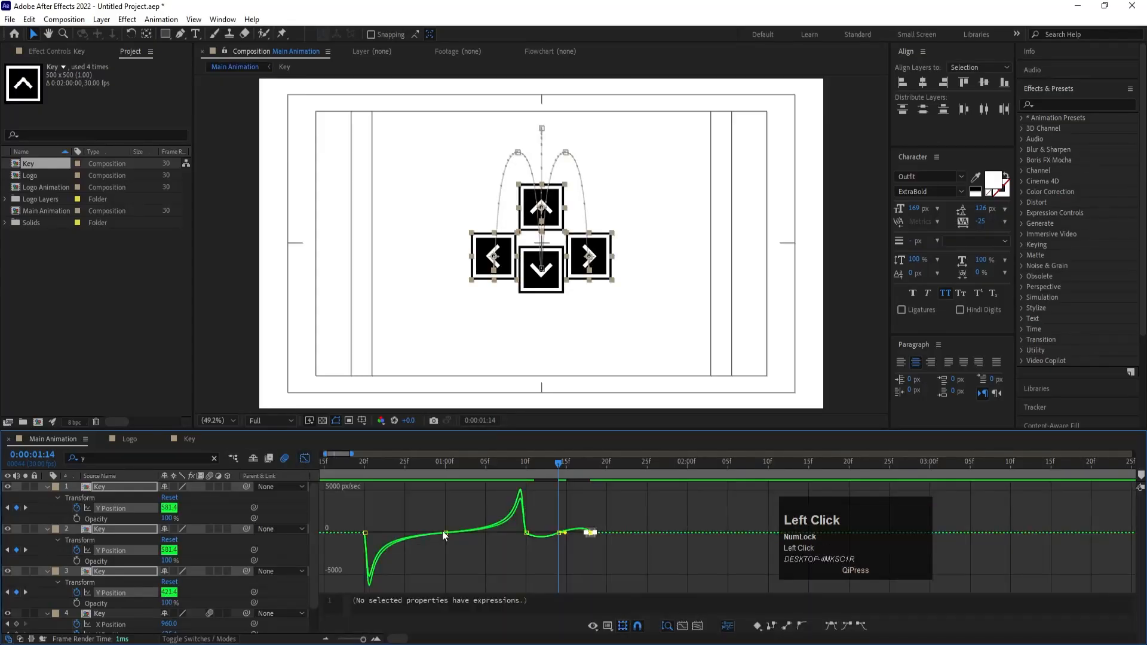
{"action": "left_click_drag", "start_coordinate": [551, 550], "coordinate": [590, 565]}
{"action": "key", "text": "F9"}
{"action": "key", "text": "="}
{"action": "left_click_drag", "start_coordinate": [526, 528], "coordinate": [495, 566]}
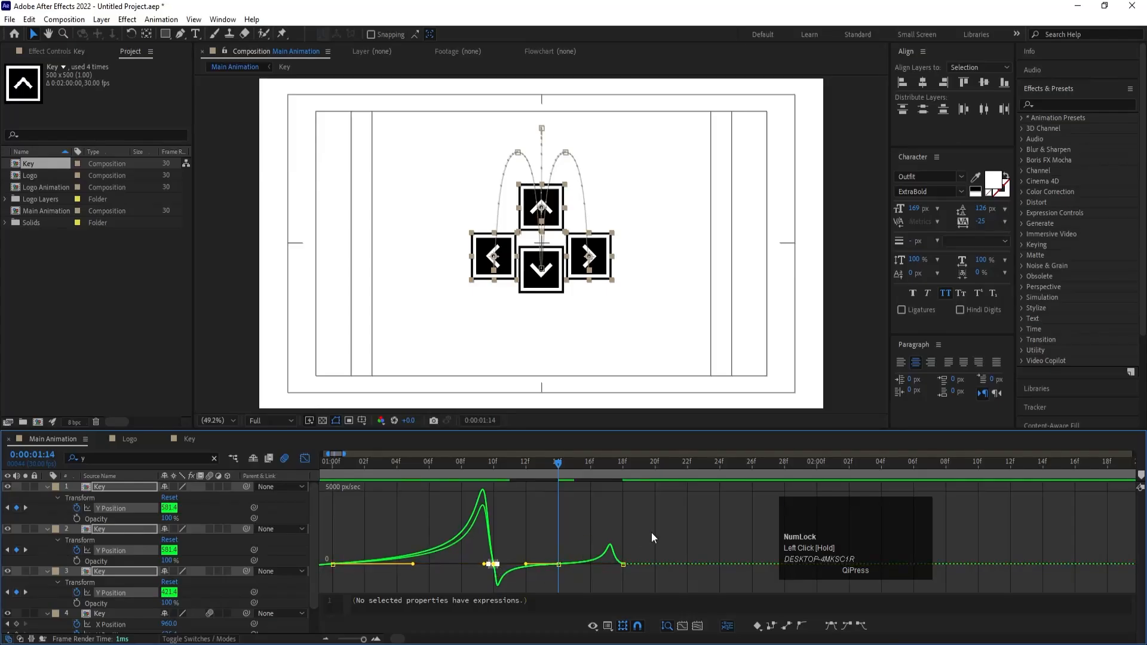
{"action": "left_click_drag", "start_coordinate": [650, 533], "coordinate": [620, 564]}
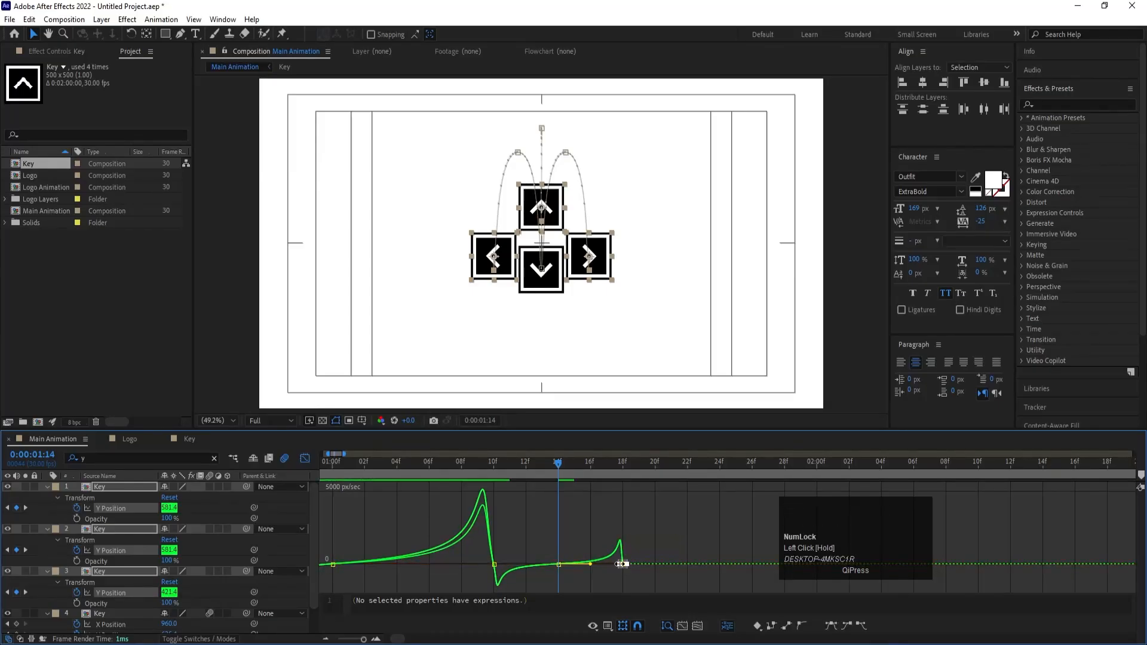
Preview the three keys' second bounce from 0:00:01:09 and close the Graph Editor.
{"action": "key", "text": "minus"}
{"action": "left_click_drag", "start_coordinate": [544, 464], "coordinate": [534, 464]}
{"action": "key", "text": "space"}
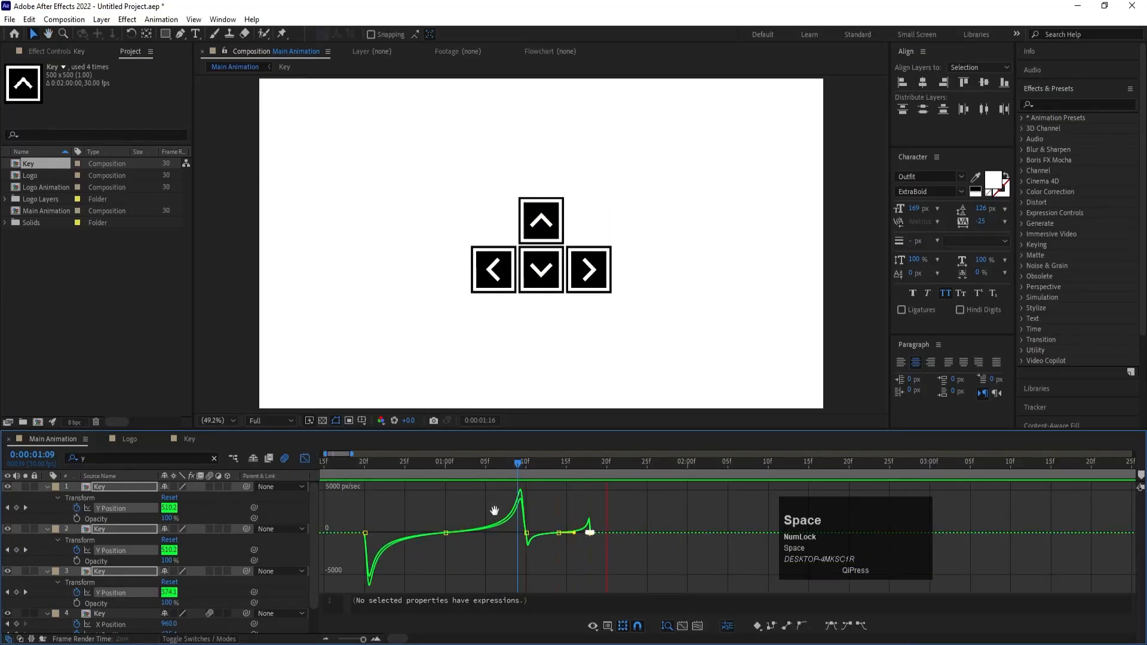
{"action": "left_click", "coordinate": [309, 465]}
Offset the side keys' starts by one frame each: left-arrow key at 0:00:00:21 and right-arrow key at 0:00:00:22.
{"action": "left_click_drag", "start_coordinate": [391, 467], "coordinate": [368, 470]}
{"action": "left_click", "coordinate": [383, 544]}
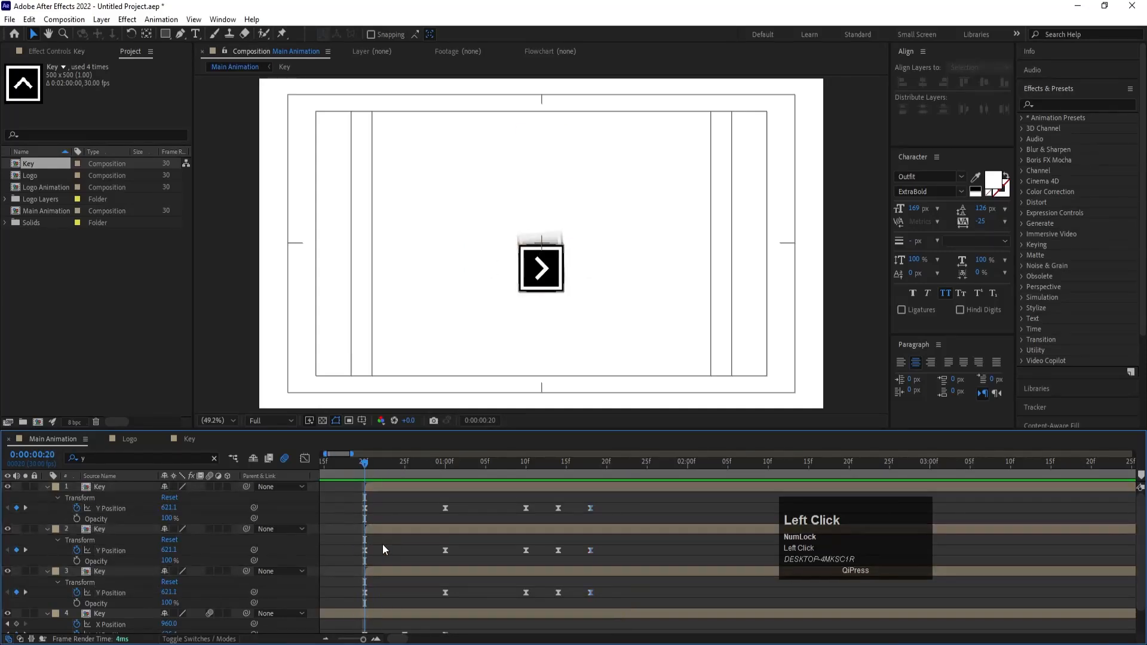
{"action": "key", "text": "Page_Down"}
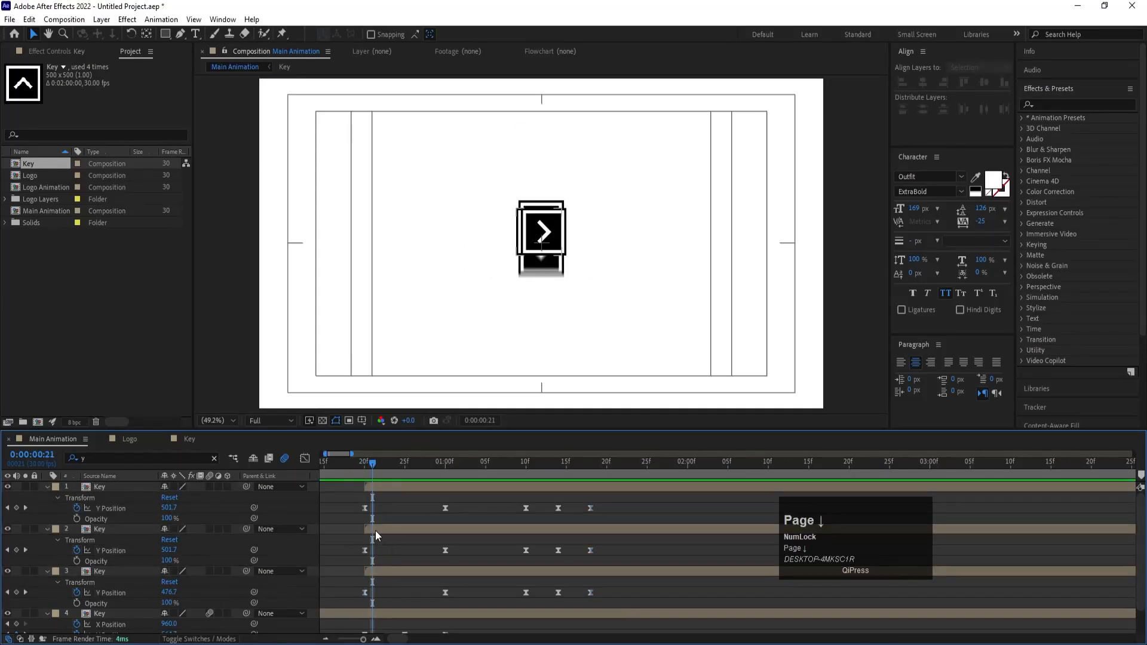
{"action": "left_click", "coordinate": [375, 531]}
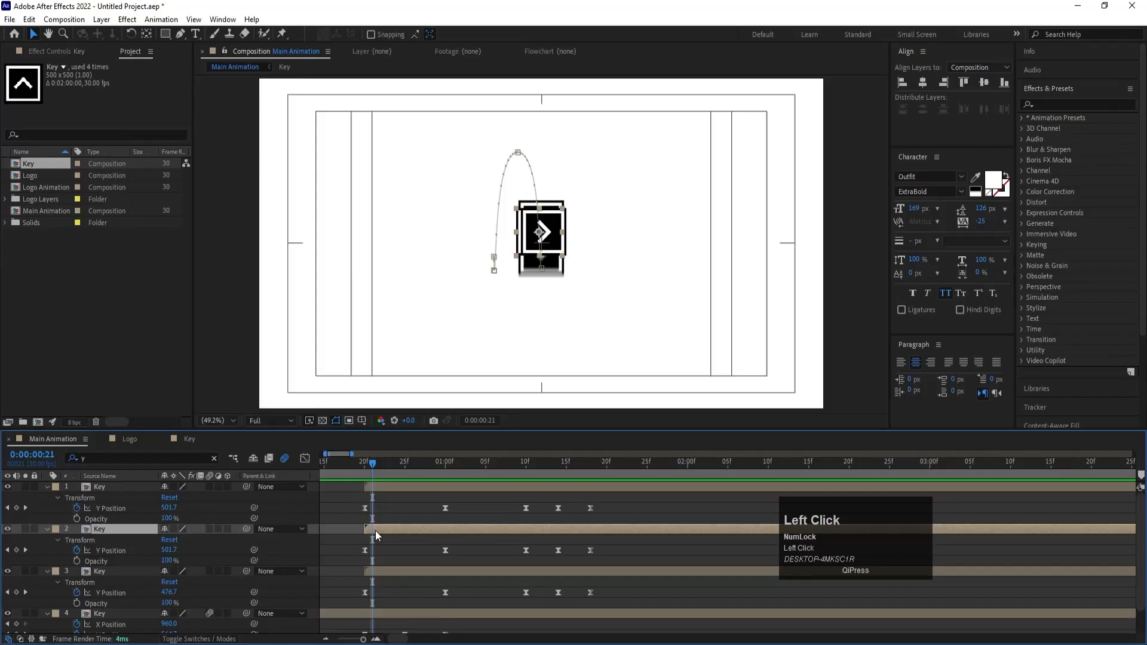
{"action": "key", "text": "bracketleft"}
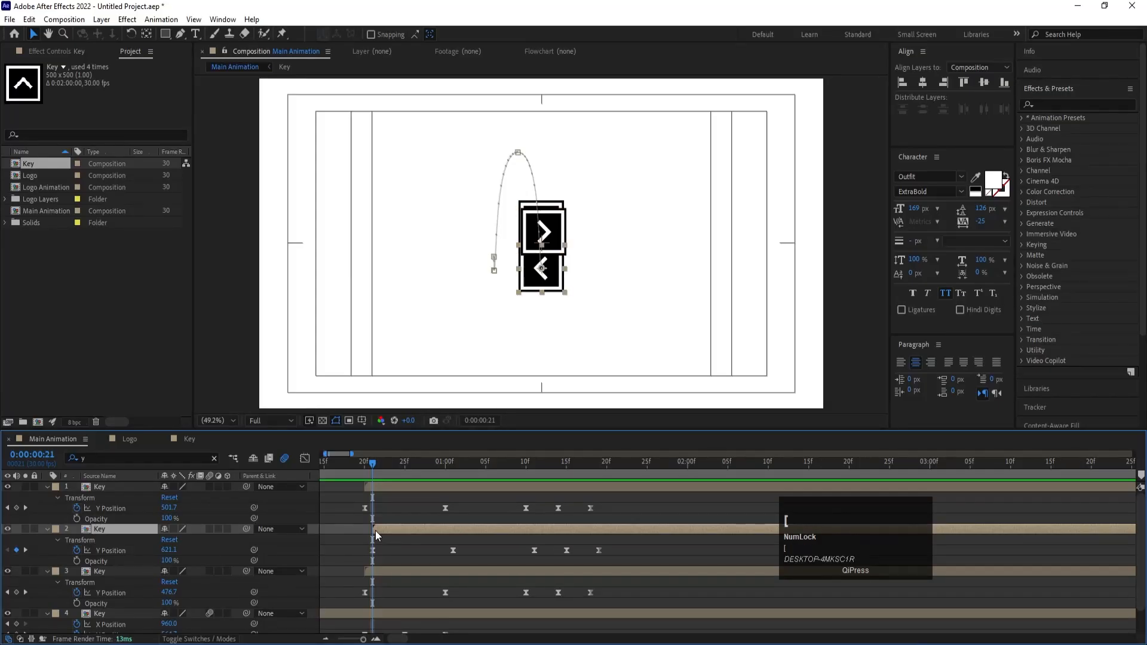
{"action": "key", "text": "Page_Down"}
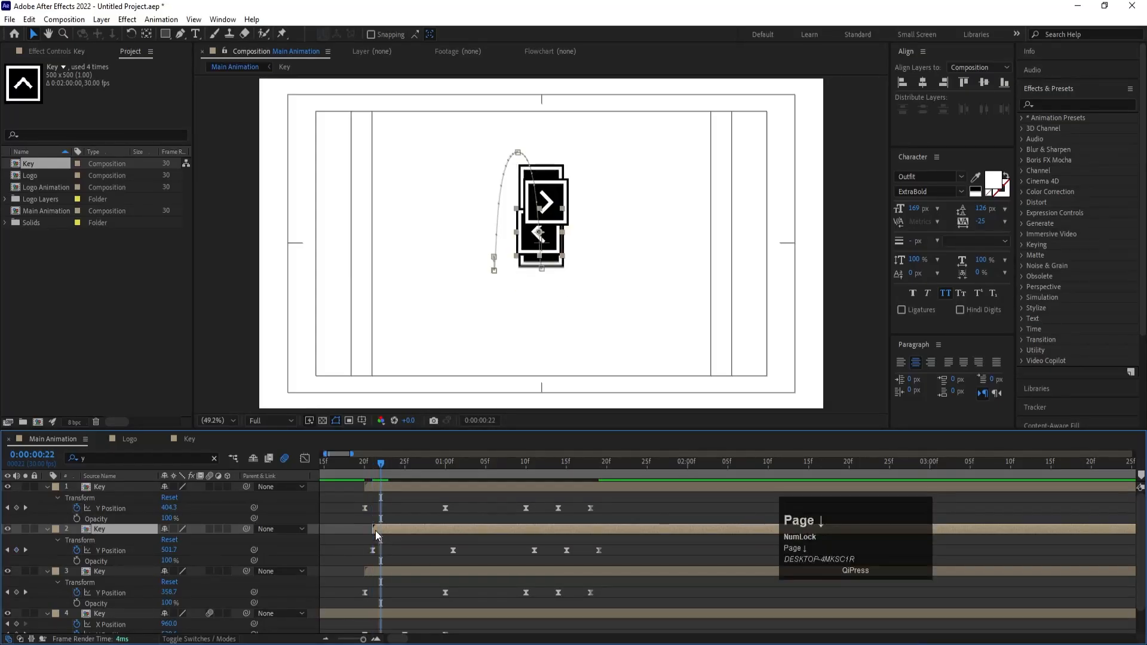
{"action": "left_click", "coordinate": [385, 488]}
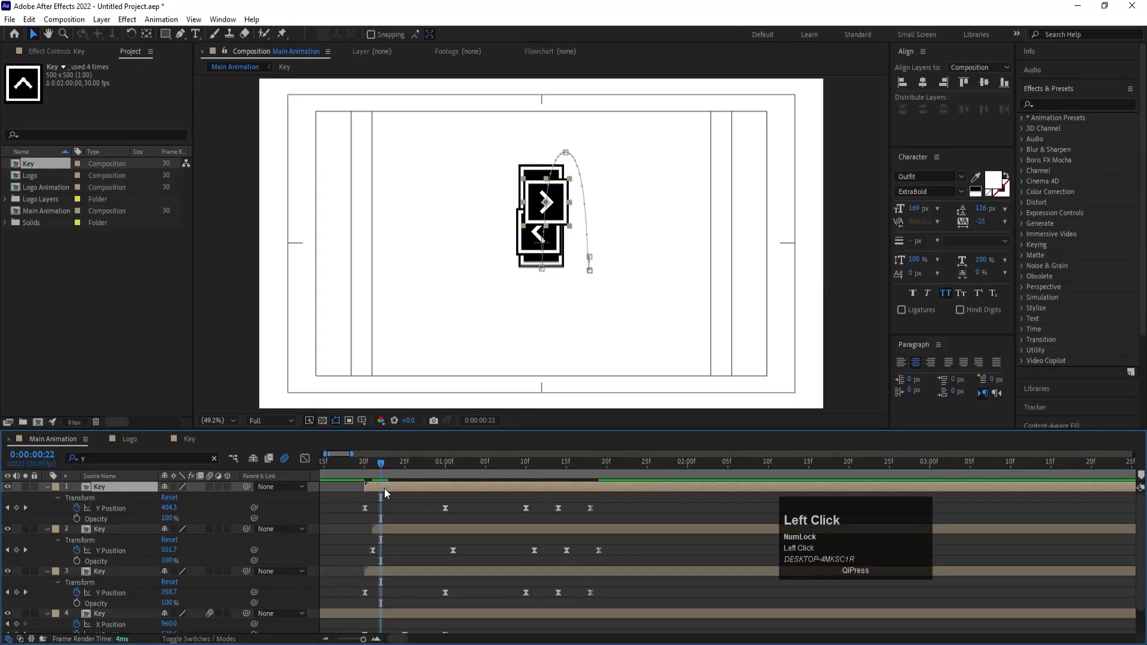
{"action": "key", "text": "bracketleft"}
{"action": "key", "text": "minus"}
{"action": "key", "text": "minus"}
Preview the staggered jump from 0:00:00:14, collapse the key layers and scrub through the jump to 0:00:01:01.
{"action": "left_click", "coordinate": [352, 465]}
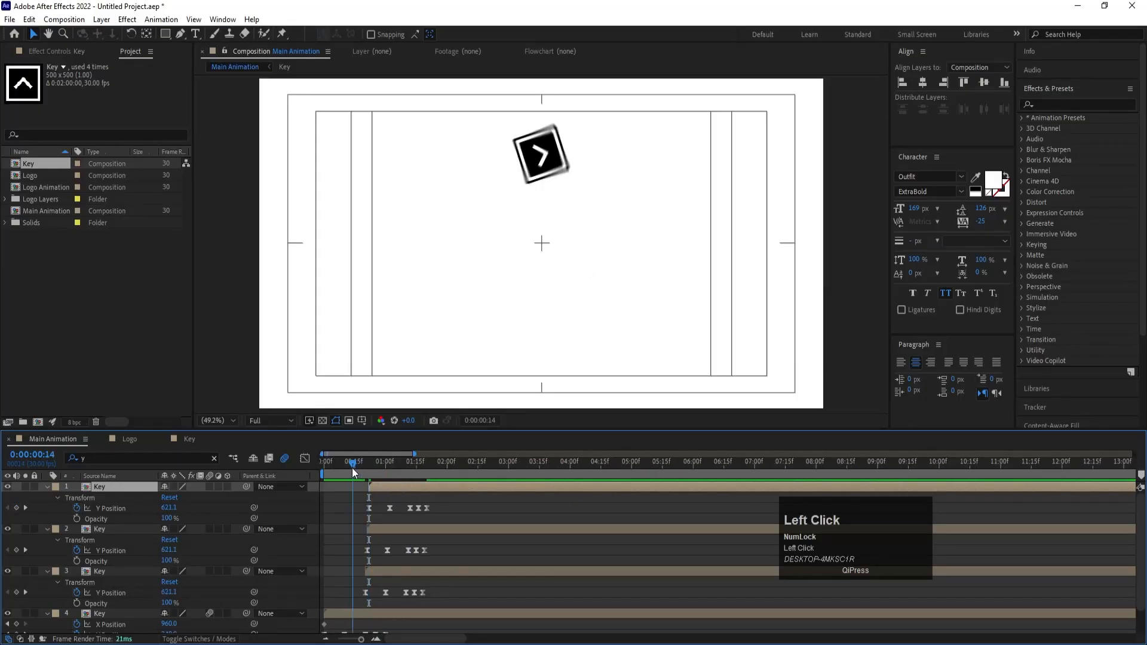
{"action": "key", "text": "space"}
{"action": "key", "text": "space"}
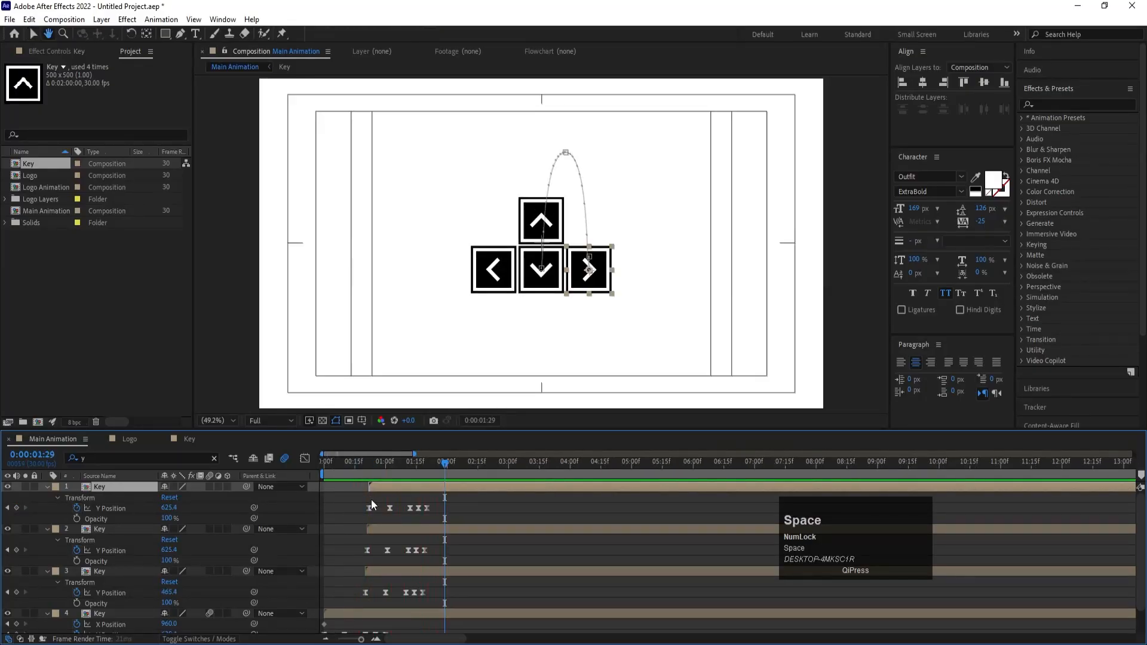
{"action": "left_click", "coordinate": [363, 468]}
{"action": "key", "text": "equal"}
{"action": "key", "text": "equal"}
{"action": "key", "text": "equal"}
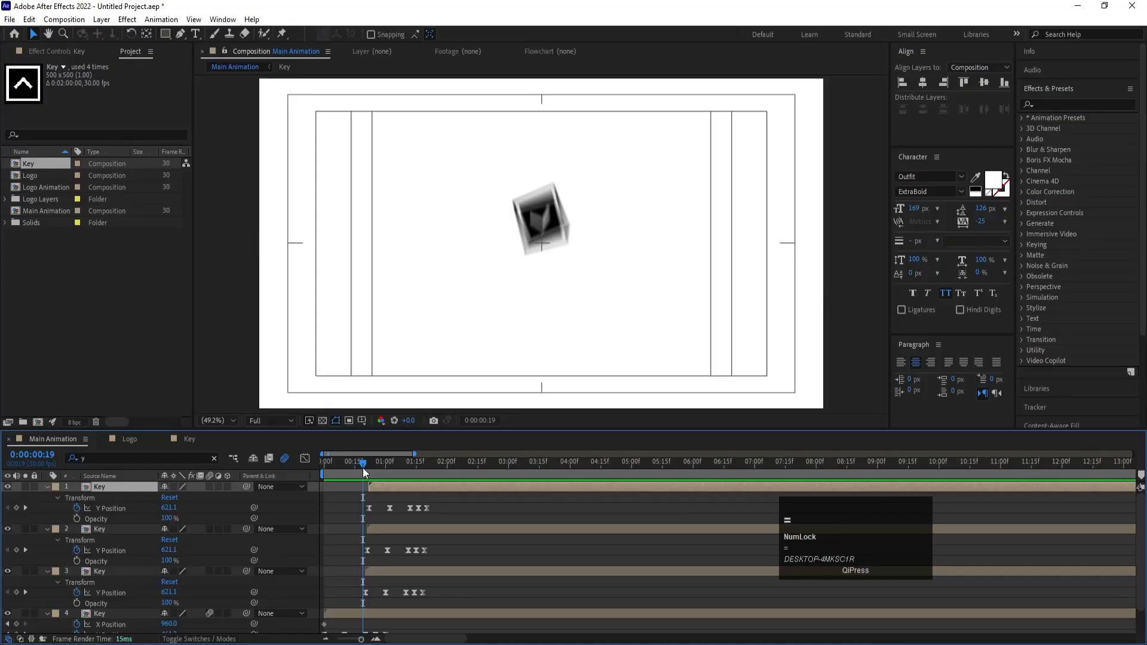
{"action": "left_click", "coordinate": [385, 503]}
{"action": "key", "text": "u"}
{"action": "key", "text": "u"}
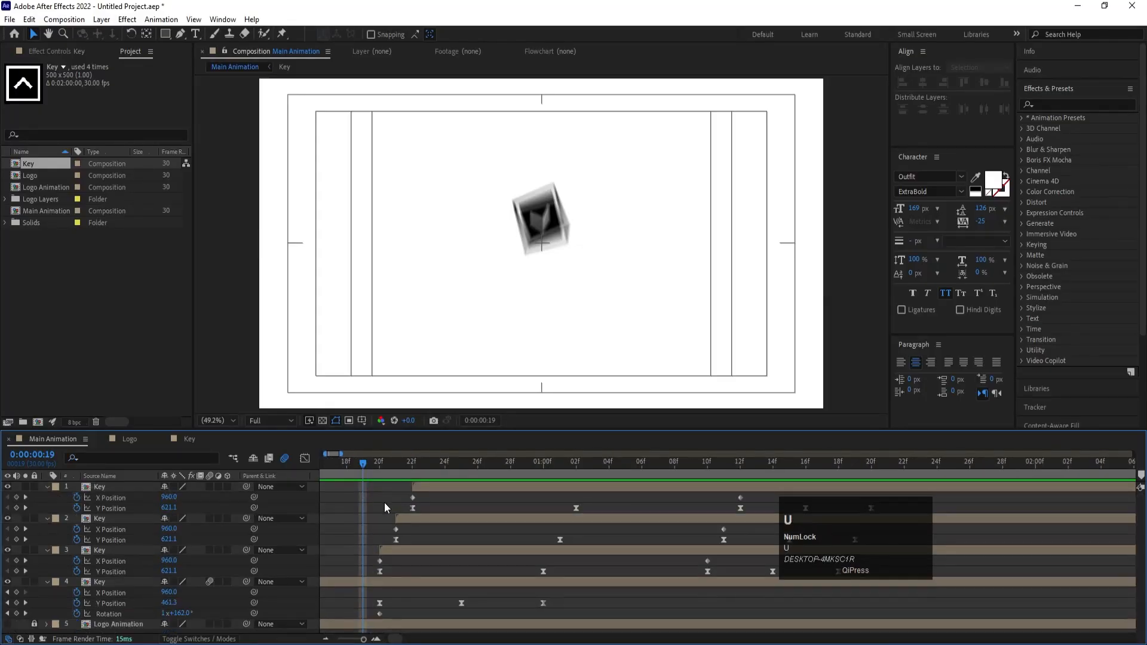
{"action": "left_click_drag", "start_coordinate": [377, 464], "coordinate": [559, 463]}
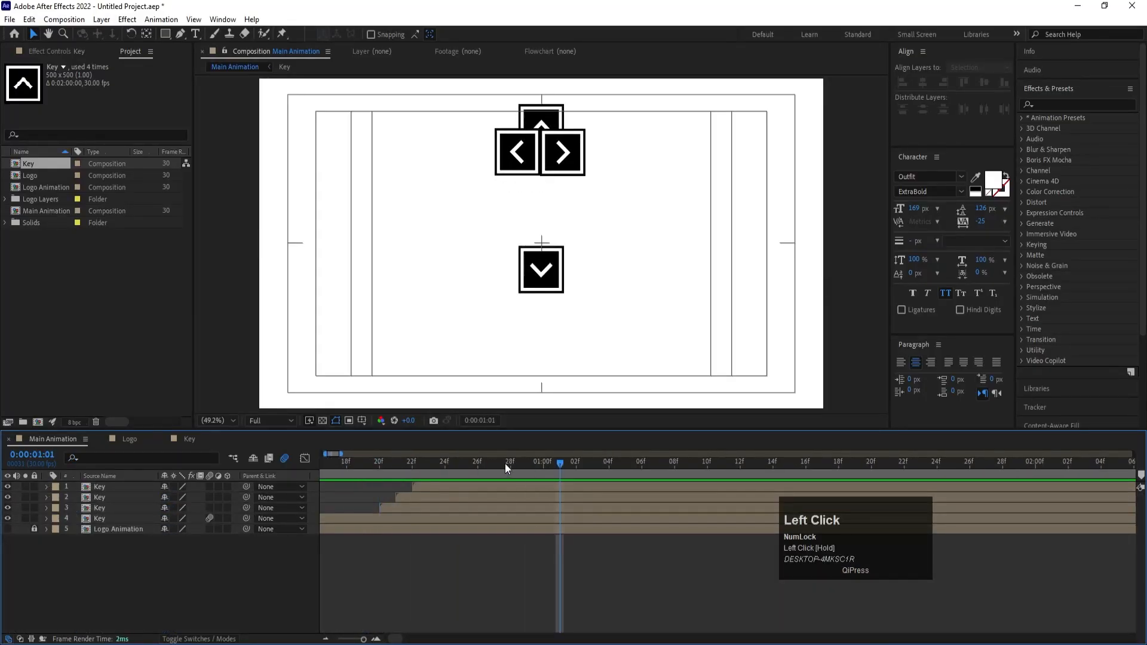
Align the three jumping keys to start together at 0:00:00:20 and add Rotation keyframes to all of them there.
{"action": "left_click", "coordinate": [381, 470]}
{"action": "left_click", "coordinate": [393, 506]}
{"action": "left_click", "coordinate": [419, 486], "text": "shift"}
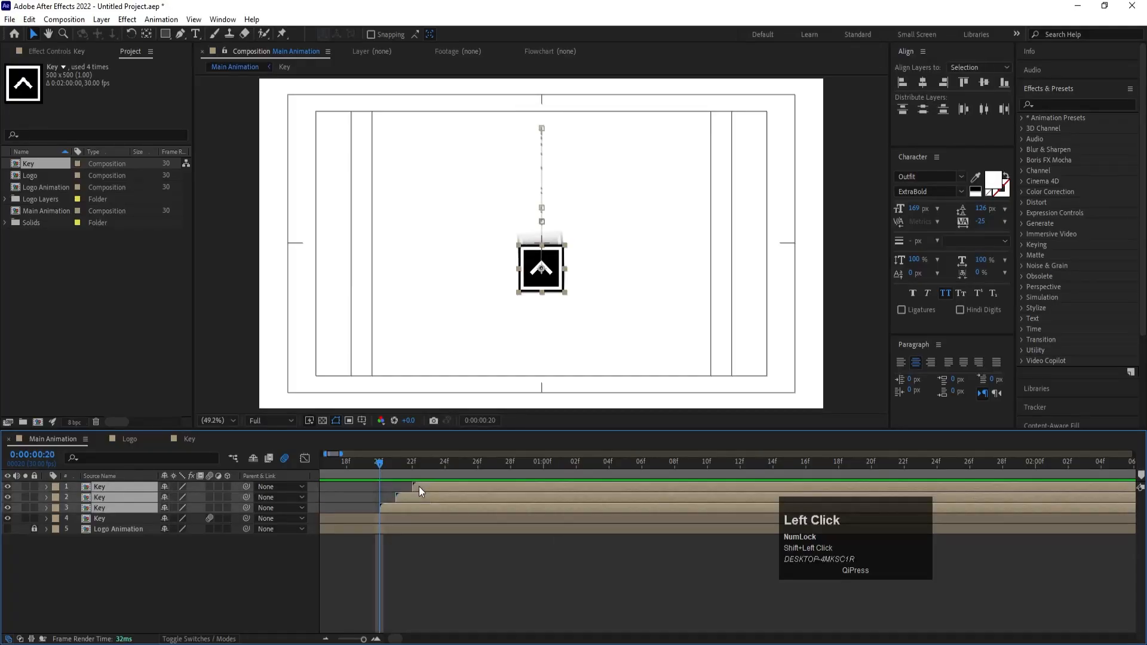
{"action": "key", "text": "bracketleft"}
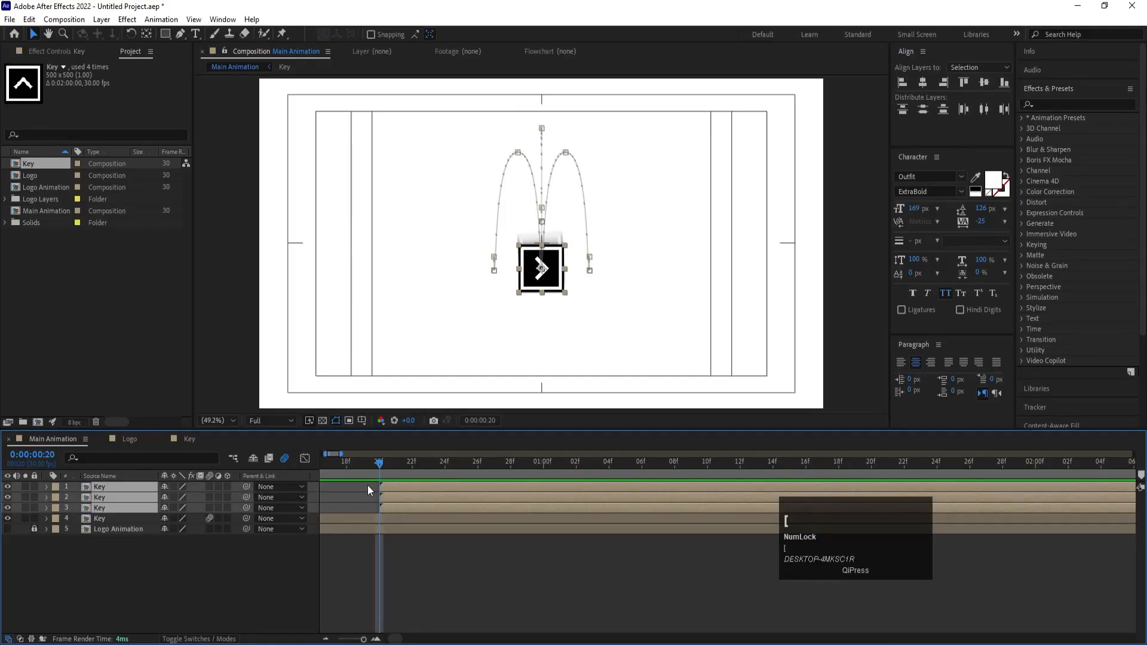
{"action": "key", "text": "r"}
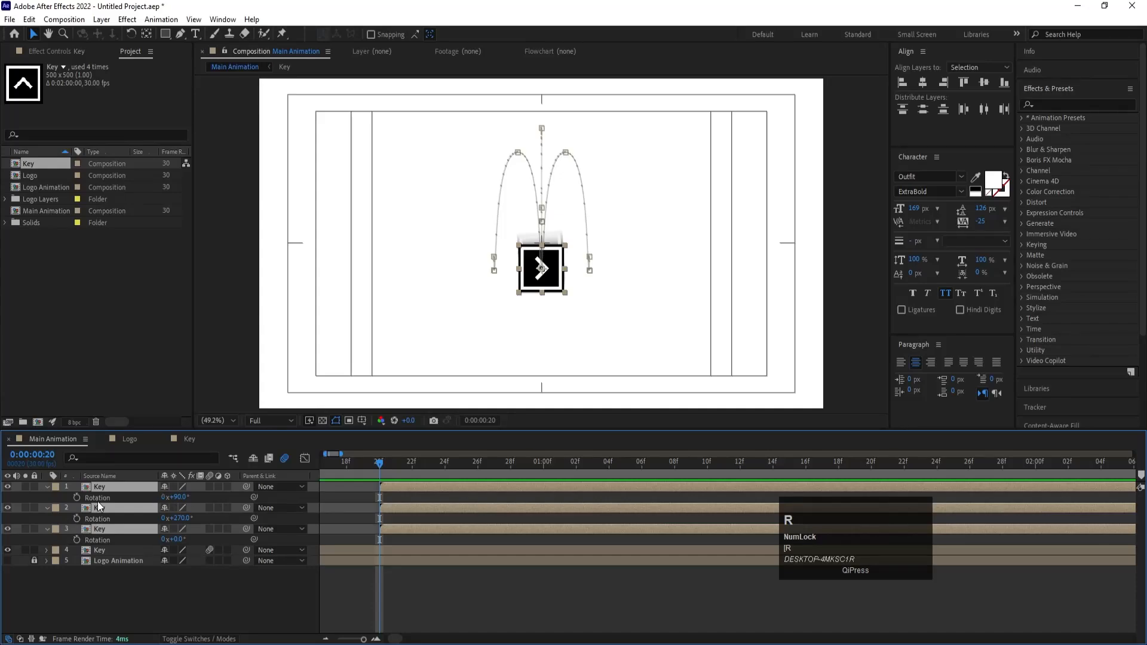
{"action": "left_click", "coordinate": [77, 497]}
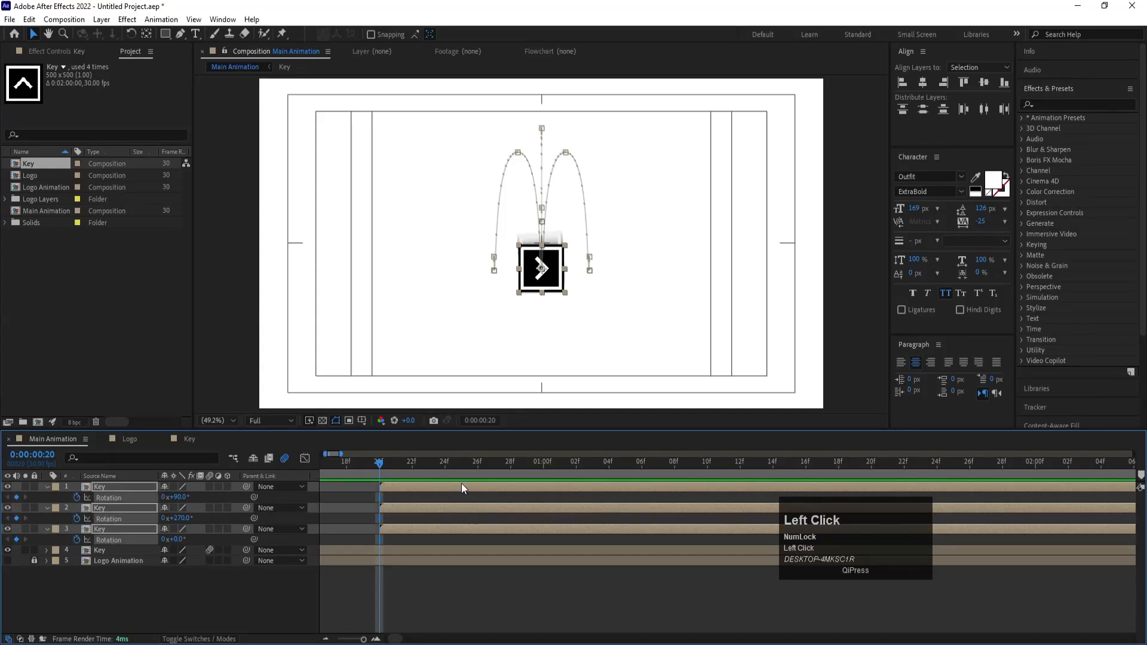
{"action": "key", "text": "u"}
At 0:00:01:10, set Rotation to 1x+90° for the right-arrow key, 0x-90° for the left-arrow key and 1x+0° for the up-arrow key.
{"action": "left_click_drag", "start_coordinate": [492, 466], "coordinate": [716, 491]}
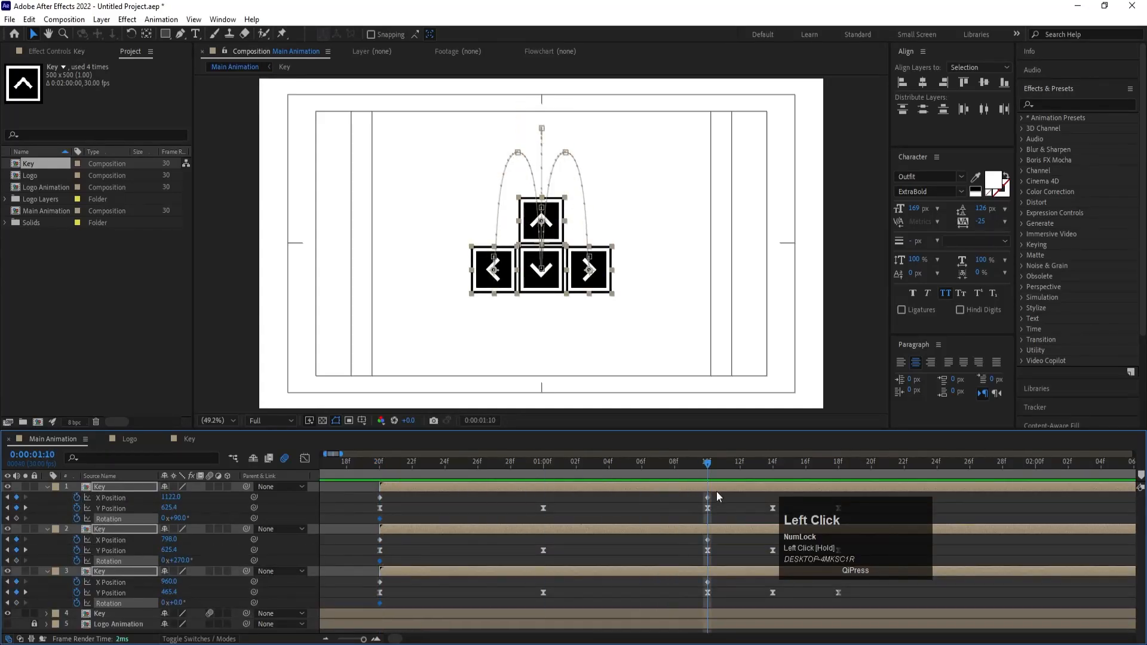
{"action": "left_click", "coordinate": [714, 486]}
{"action": "left_click", "coordinate": [719, 501]}
{"action": "left_click", "coordinate": [716, 485]}
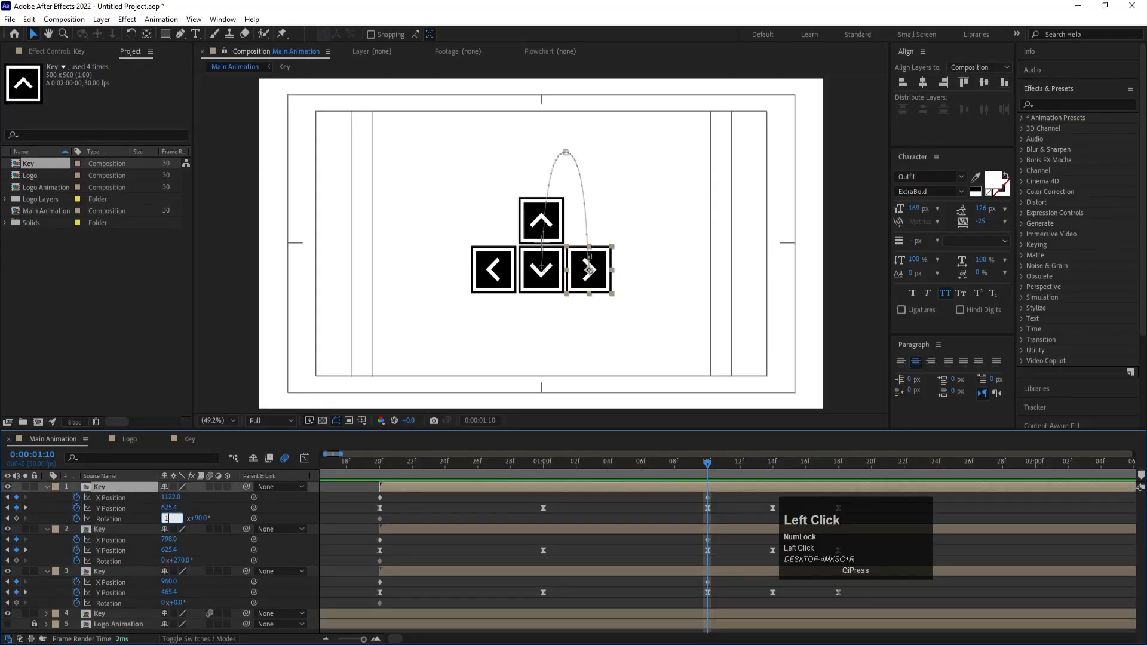
{"action": "key", "text": "Return"}
{"action": "left_click", "coordinate": [123, 529]}
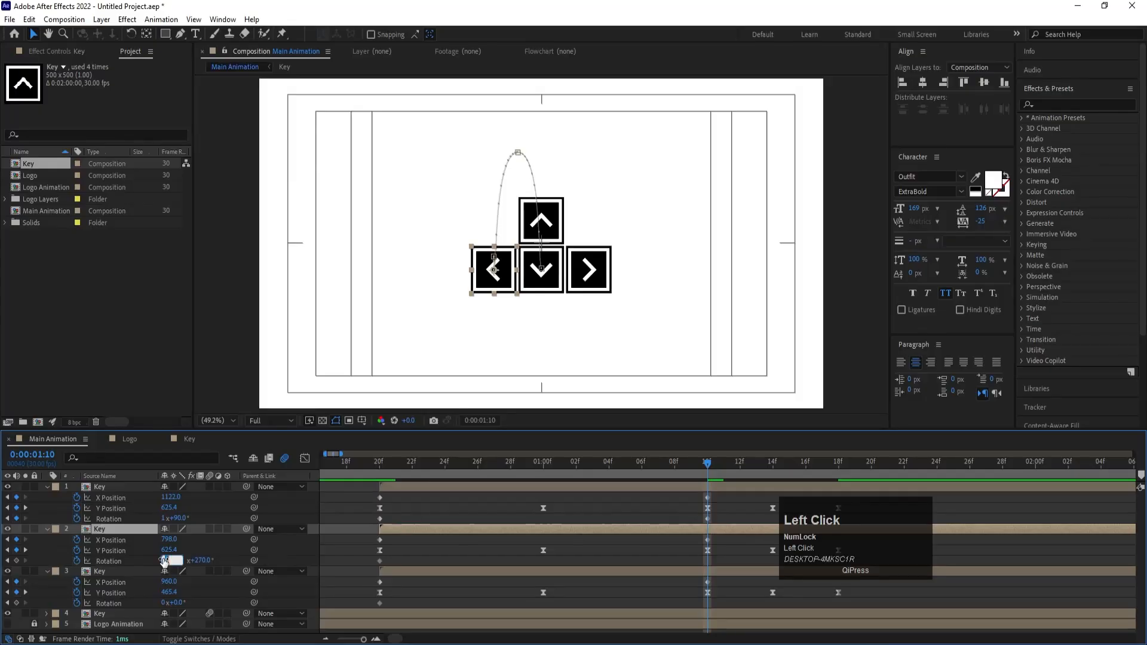
{"action": "key", "text": "Return"}
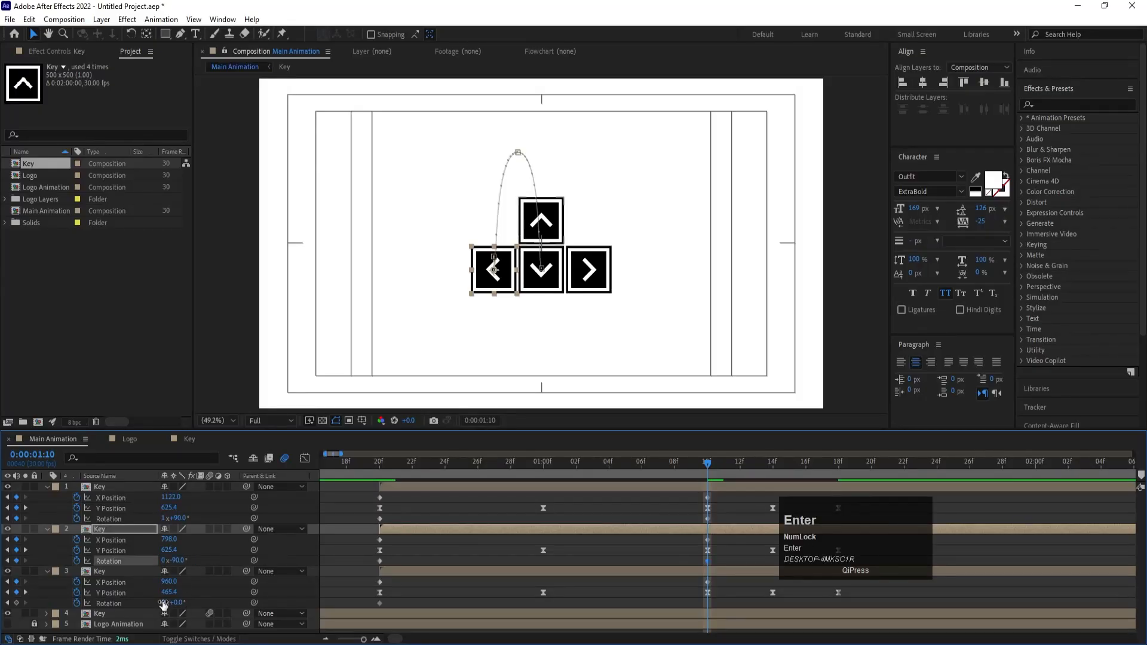
{"action": "left_click", "coordinate": [164, 603]}
{"action": "type", "text": "1"}
{"action": "key", "text": "Return"}
Preview the three keys' spinning jump from 0:00:00:20.
{"action": "left_click", "coordinate": [379, 503]}
{"action": "key", "text": "space"}
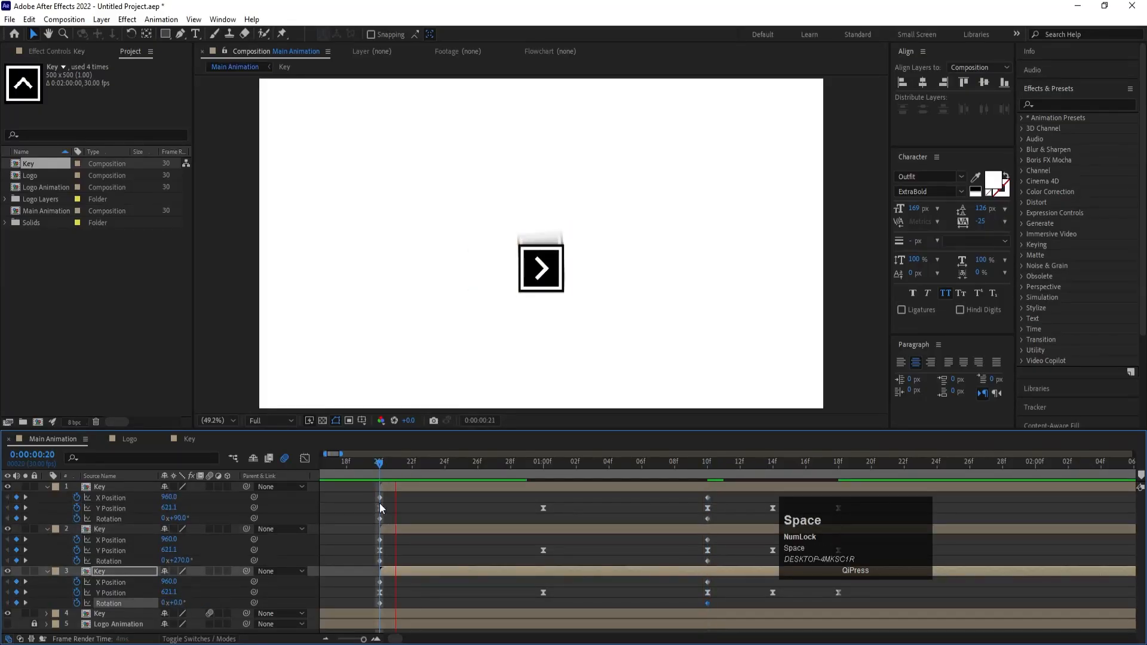
{"action": "key", "text": "space"}
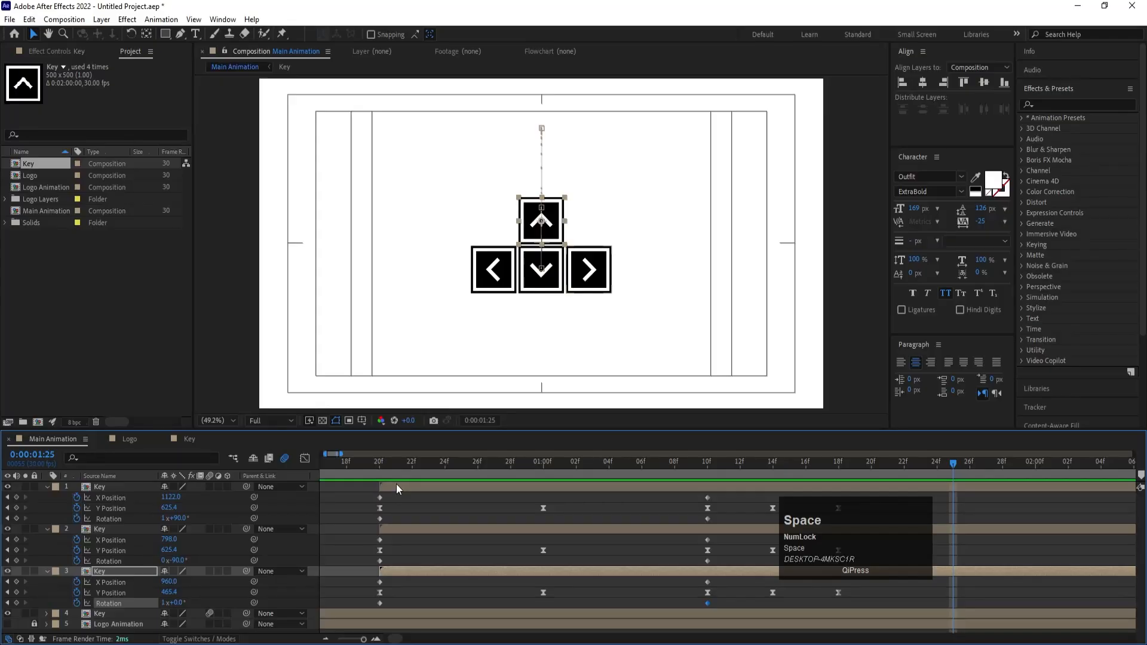
Stagger the side keys by two frames each, starting the left-arrow key at 0:00:00:22 and the right-arrow key at 0:00:00:24.
{"action": "left_click", "coordinate": [384, 470]}
{"action": "key", "text": "Page_Down"}
{"action": "key", "text": "Page_Down"}
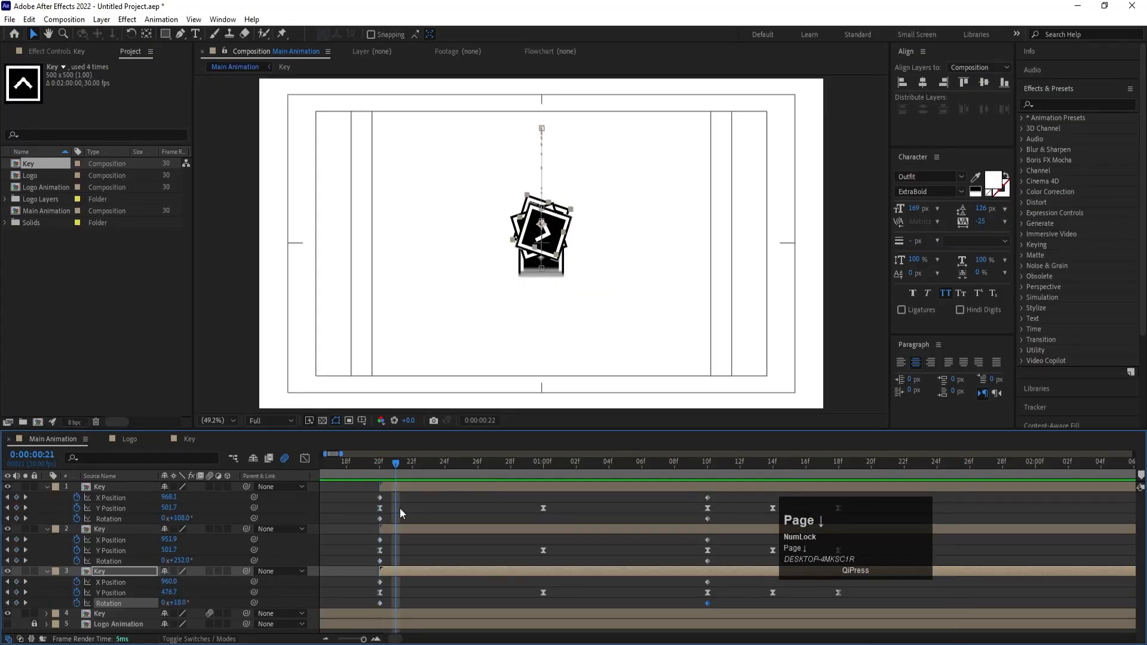
{"action": "left_click", "coordinate": [397, 527]}
{"action": "key", "text": "bracketleft"}
{"action": "key", "text": "Page_Down"}
{"action": "key", "text": "Page_Down"}
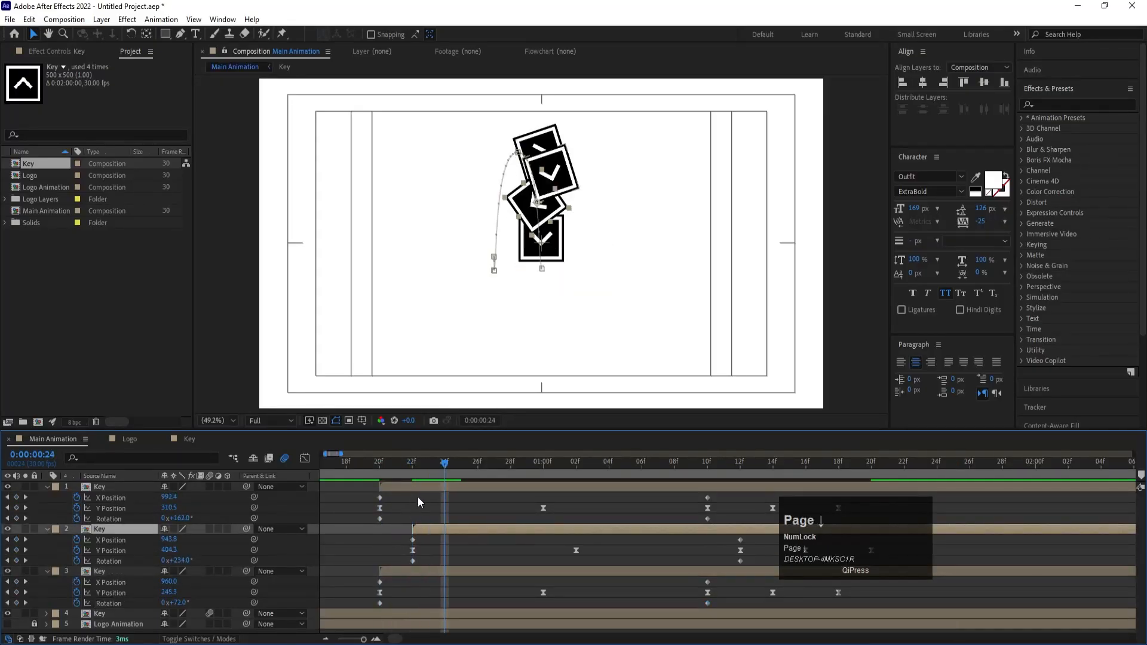
{"action": "left_click", "coordinate": [418, 491]}
{"action": "key", "text": "bracketleft"}
Preview the staggered, spinning keys from 0:00:00:00.
{"action": "key", "text": "minus"}
{"action": "left_click", "coordinate": [335, 468]}
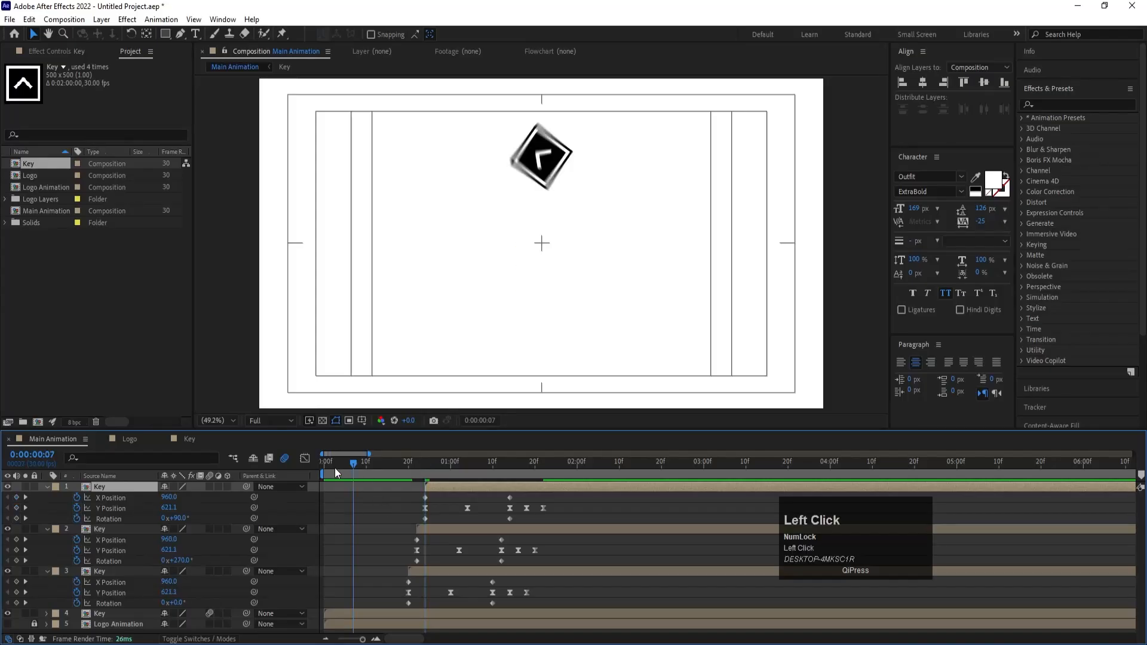
{"action": "key", "text": "space"}
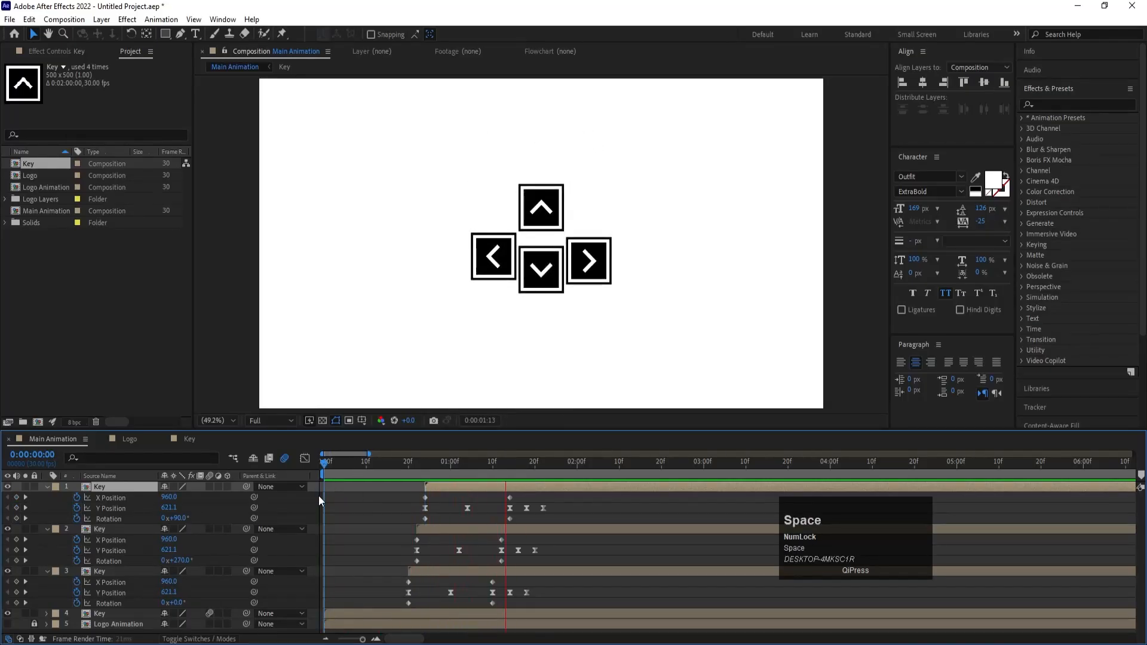
{"action": "key", "text": "space"}
Enable motion blur on the three jumping key layers and preview the animation from the start.
{"action": "key", "text": "ctrl+a"}
{"action": "left_click", "coordinate": [210, 487]}
{"action": "left_click", "coordinate": [357, 504]}
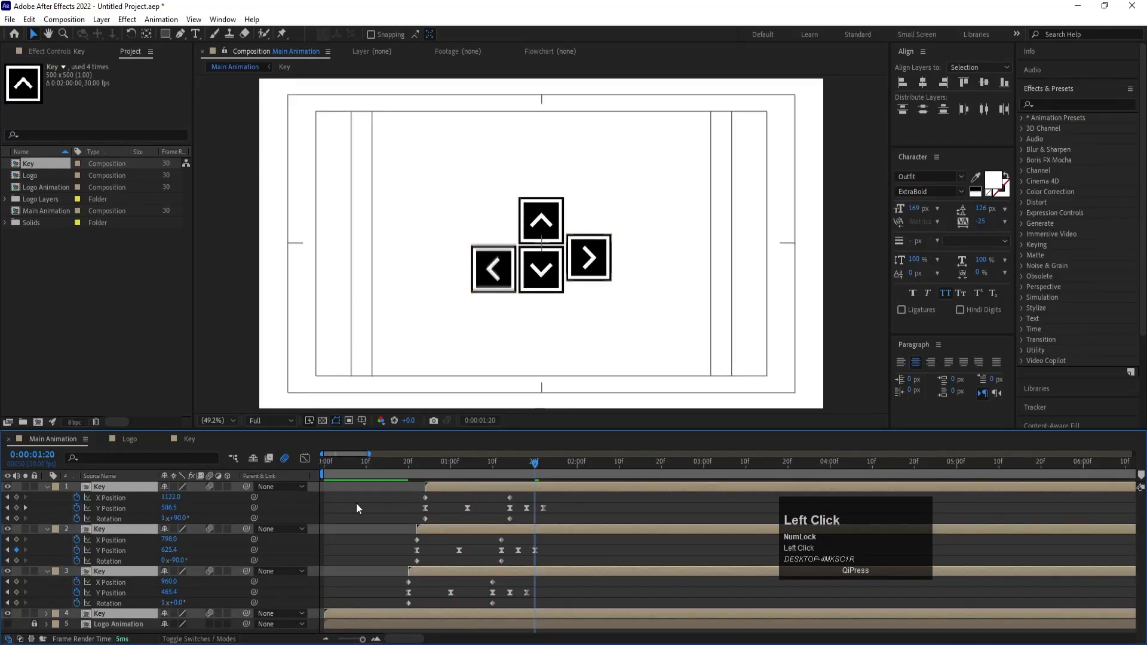
{"action": "left_click_drag", "start_coordinate": [342, 467], "coordinate": [300, 461]}
{"action": "key", "text": "space"}
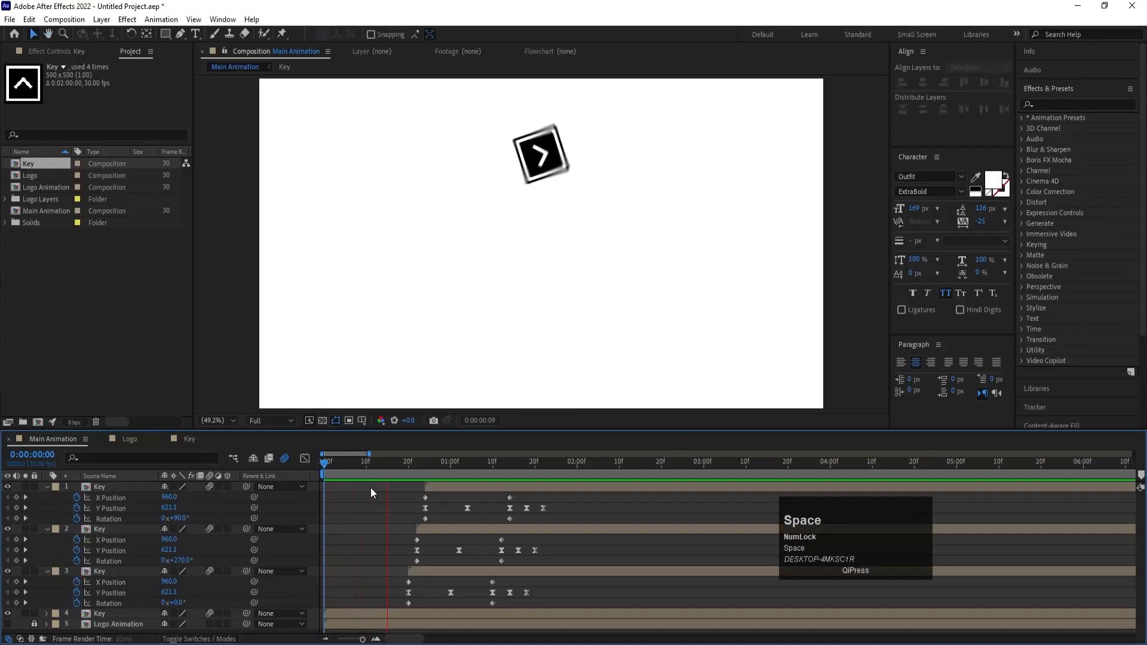
{"action": "left_click", "coordinate": [384, 496]}
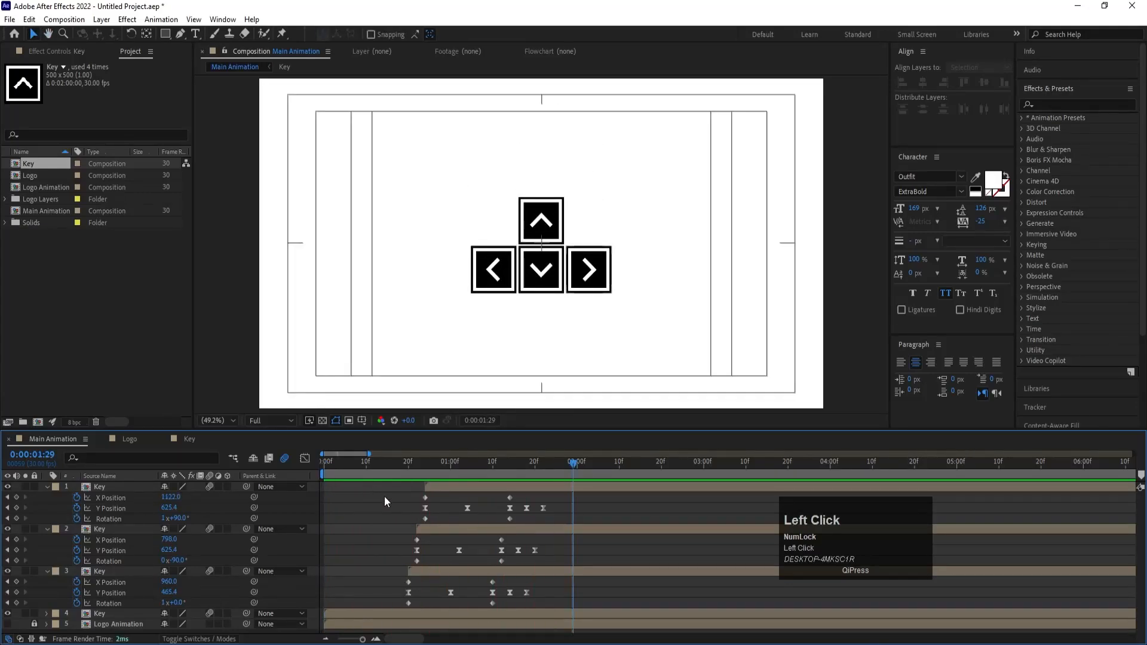
Collapse the key layers' properties and play the whole arrow-key opening from 0:00:00:00.
{"action": "key", "text": "u"}
{"action": "key", "text": "minus"}
{"action": "key", "text": "minus"}
{"action": "key", "text": "minus"}
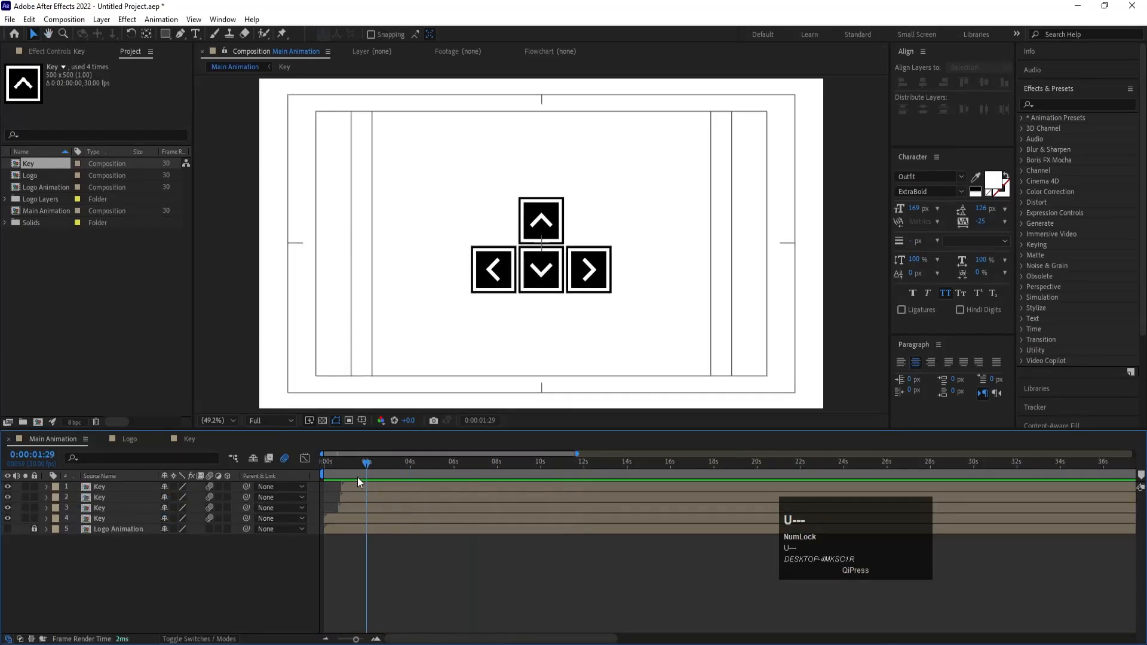
{"action": "left_click_drag", "start_coordinate": [351, 466], "coordinate": [290, 470]}
{"action": "key", "text": "space"}
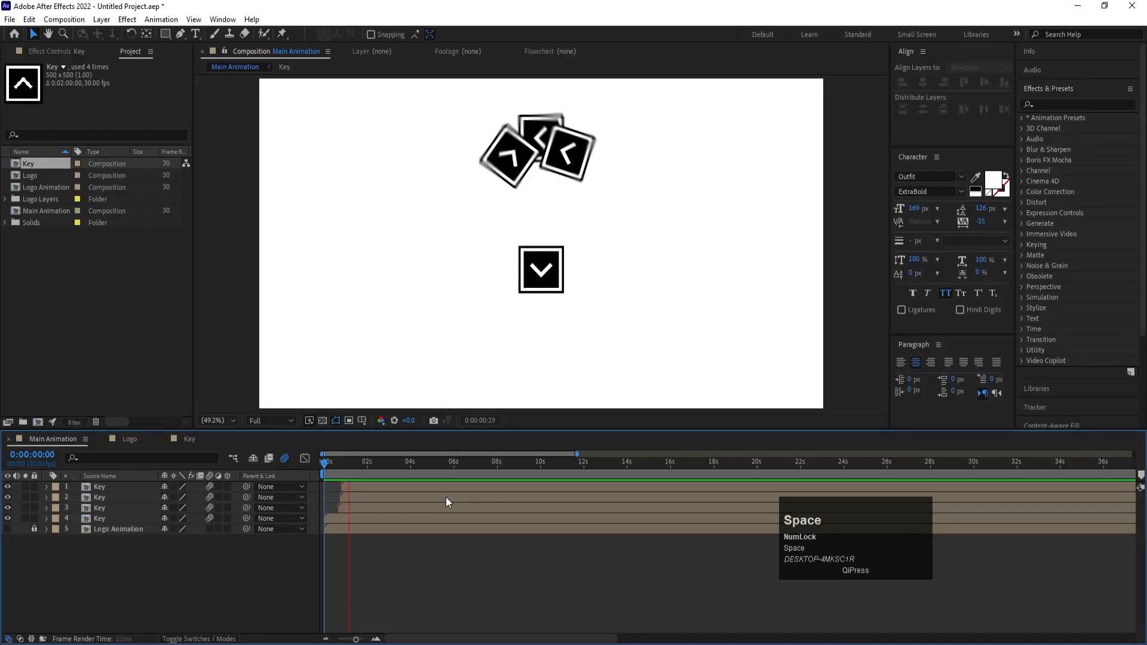
{"action": "key", "text": "space"}
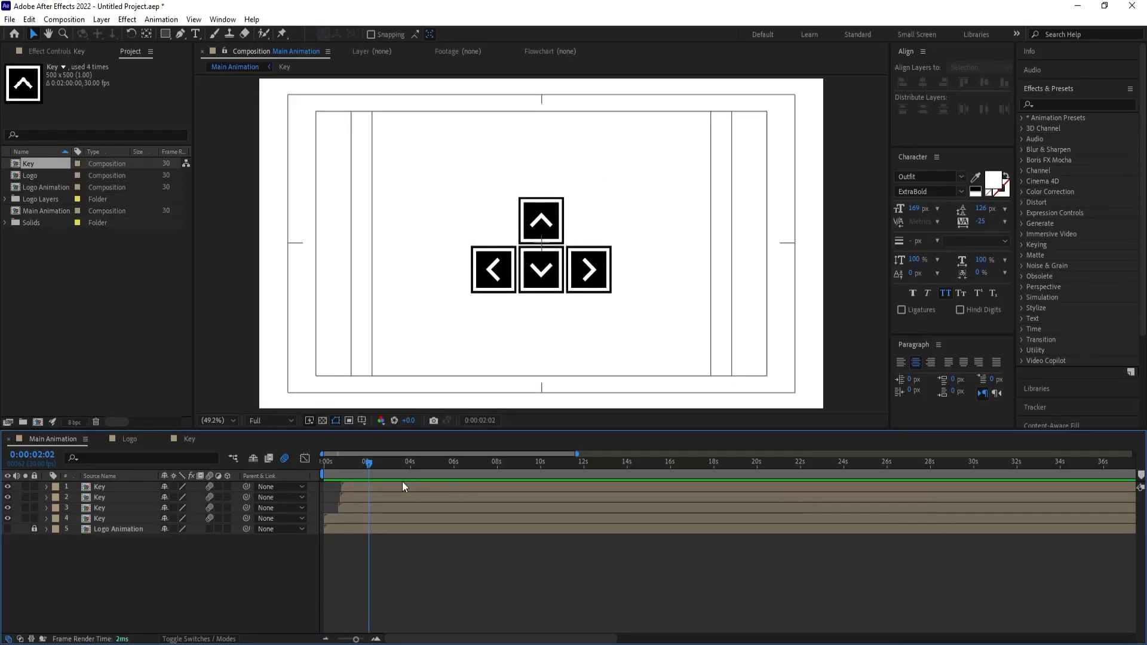
Keyframe the right-arrow key's X Position at 0:00:01:26 and slide it outward to 1644.0 at 0:00:02:12.
{"action": "left_click", "coordinate": [571, 287]}
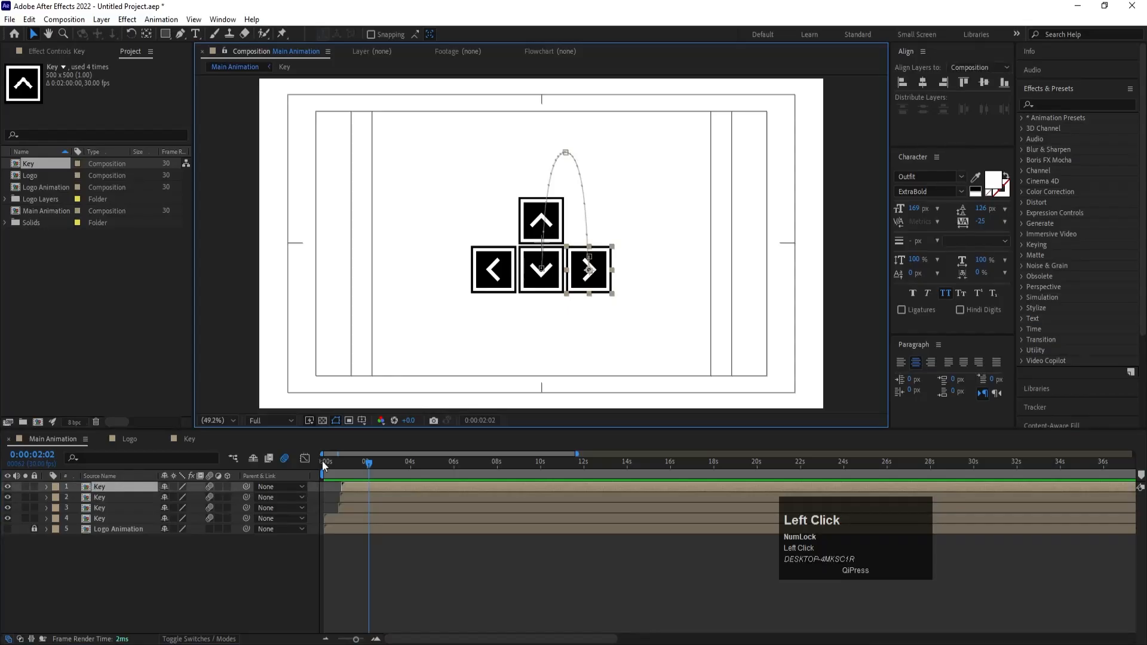
{"action": "key", "text": "space"}
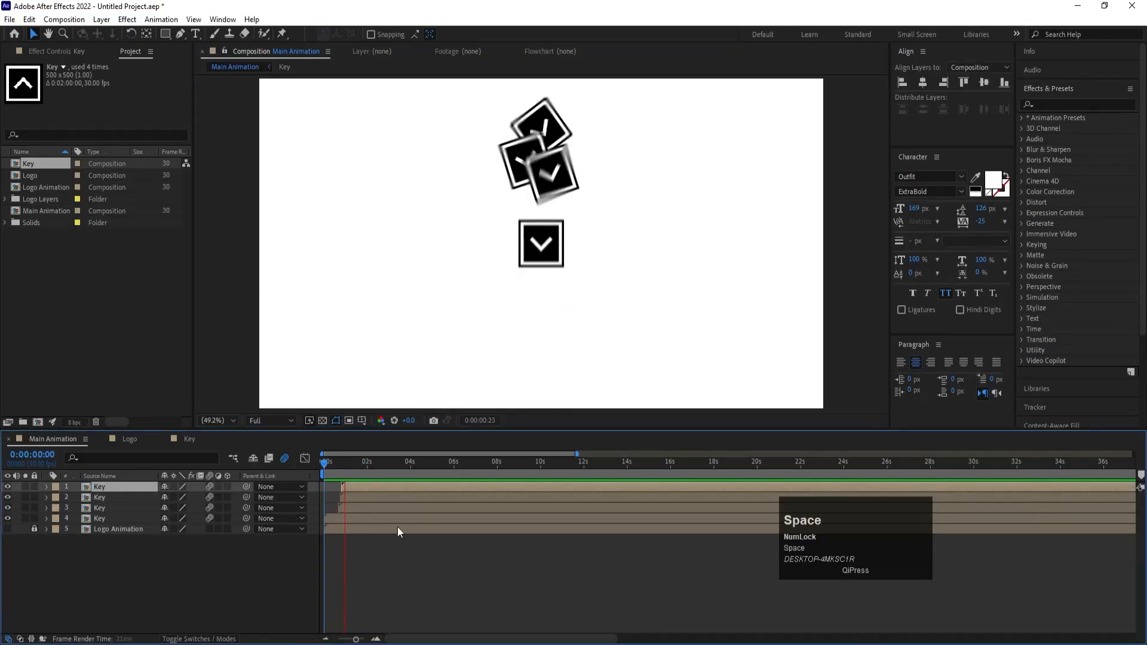
{"action": "key", "text": "space"}
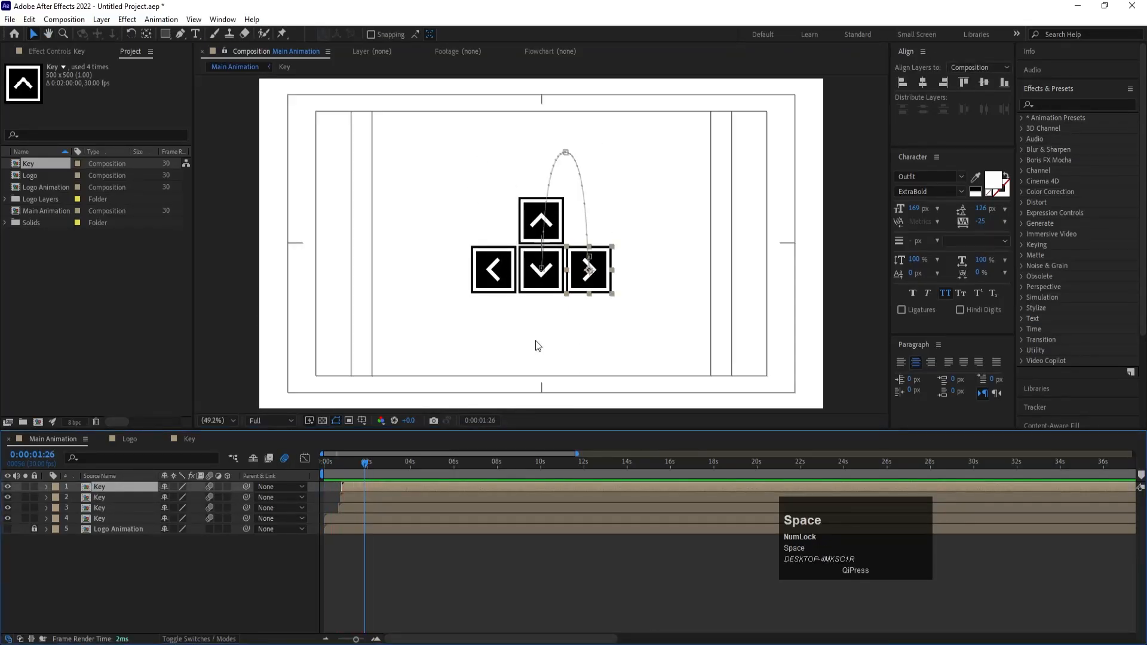
{"action": "key", "text": "p"}
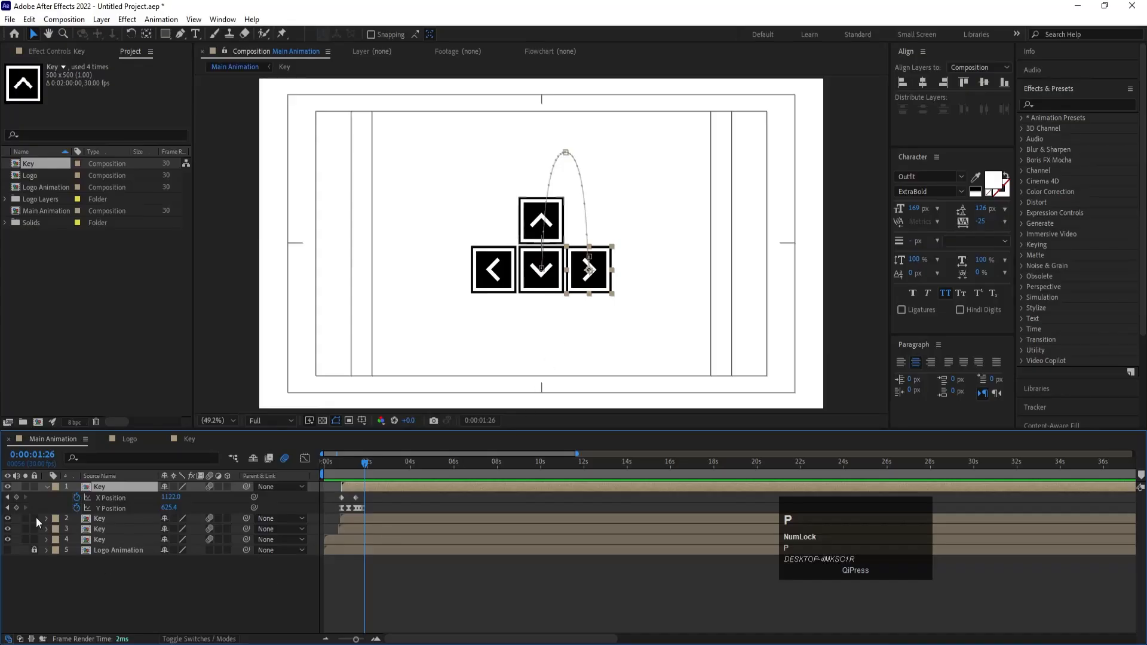
{"action": "left_click", "coordinate": [17, 497]}
{"action": "key", "text": "equal"}
{"action": "key", "text": "equal"}
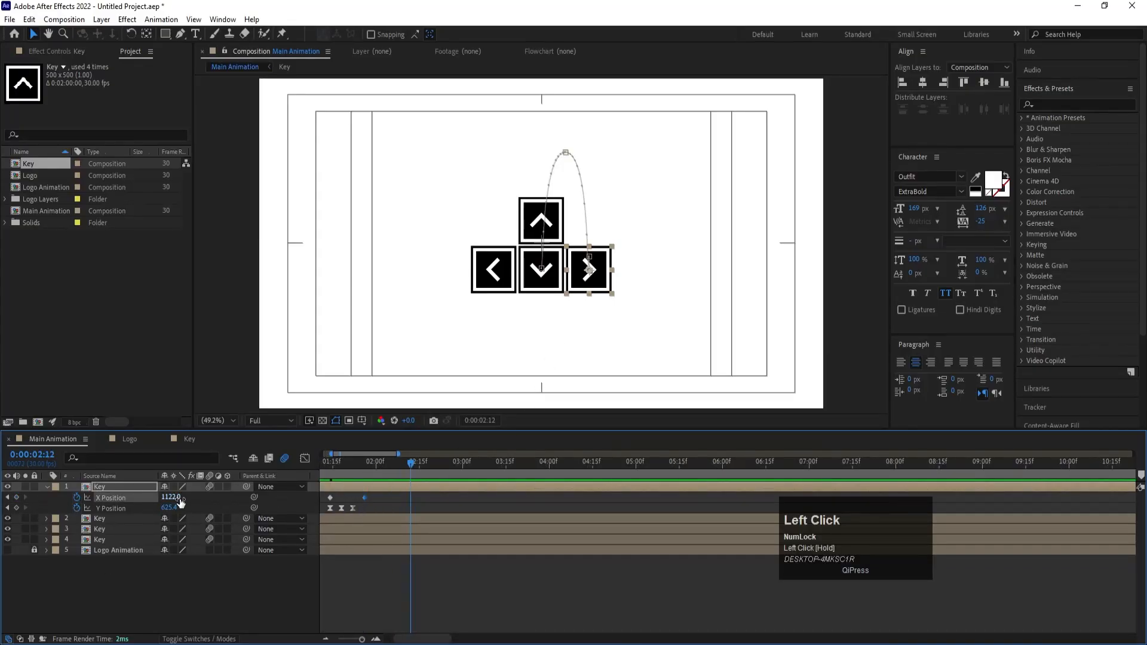
{"action": "left_click_drag", "start_coordinate": [180, 501], "coordinate": [459, 474]}
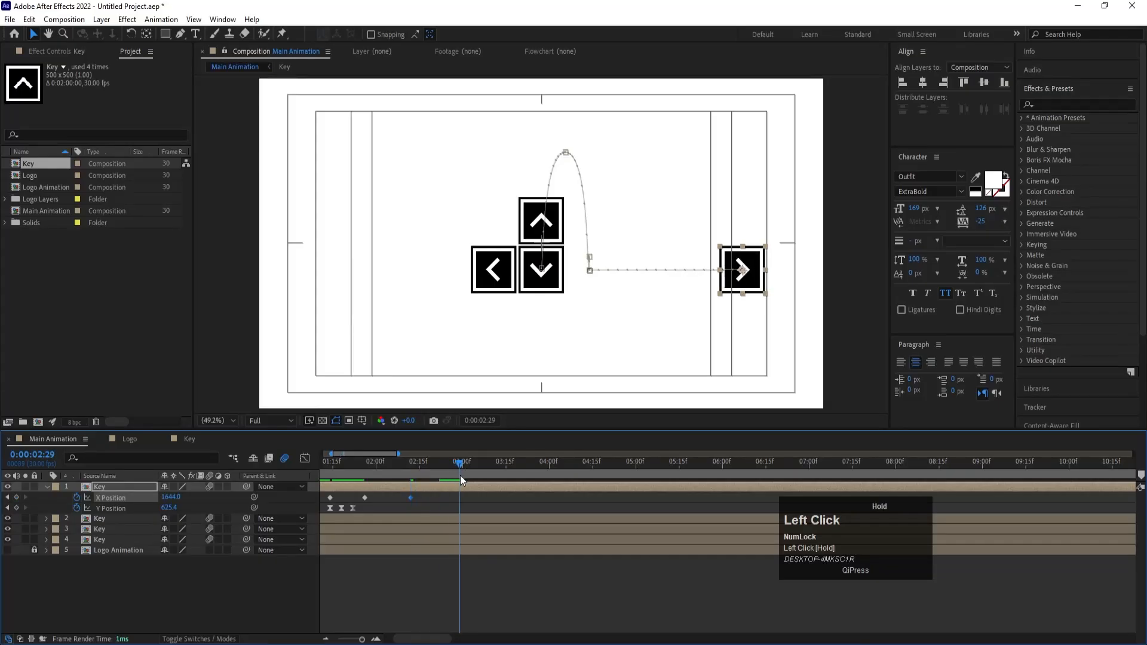
Copy the right-arrow key's resting X Position keyframe to 0:00:02:29 so it slides back, and preview the move.
{"action": "left_click", "coordinate": [365, 497]}
{"action": "key", "text": "ctrl+c"}
{"action": "key", "text": "ctrl+v"}
{"action": "left_click_drag", "start_coordinate": [374, 470], "coordinate": [365, 468]}
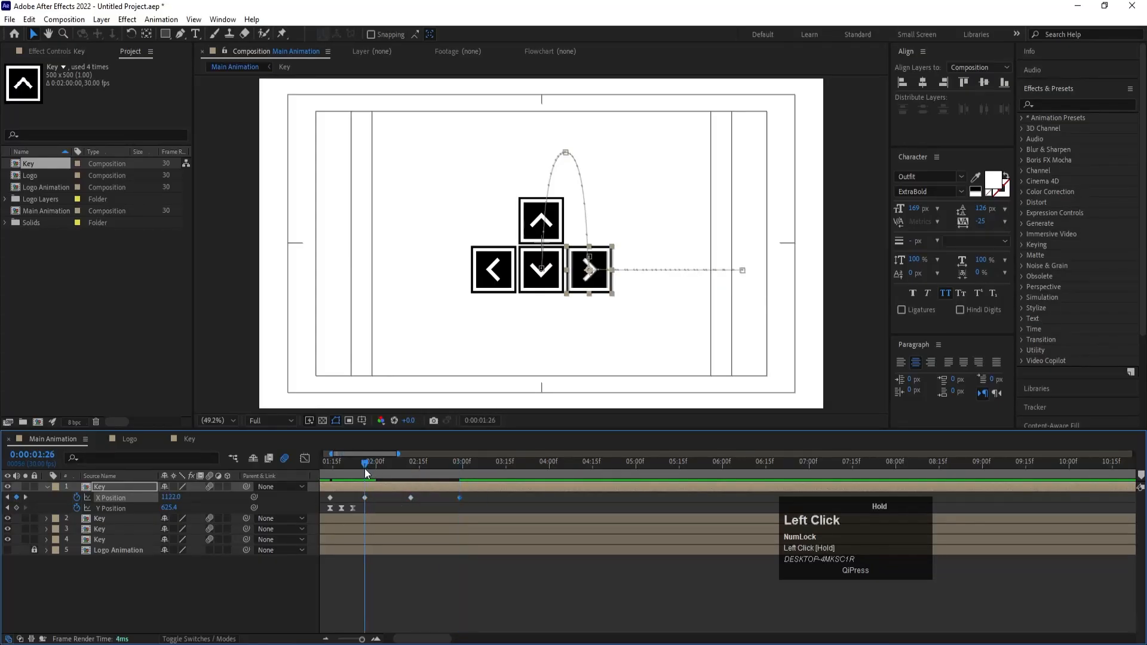
{"action": "key", "text": "space"}
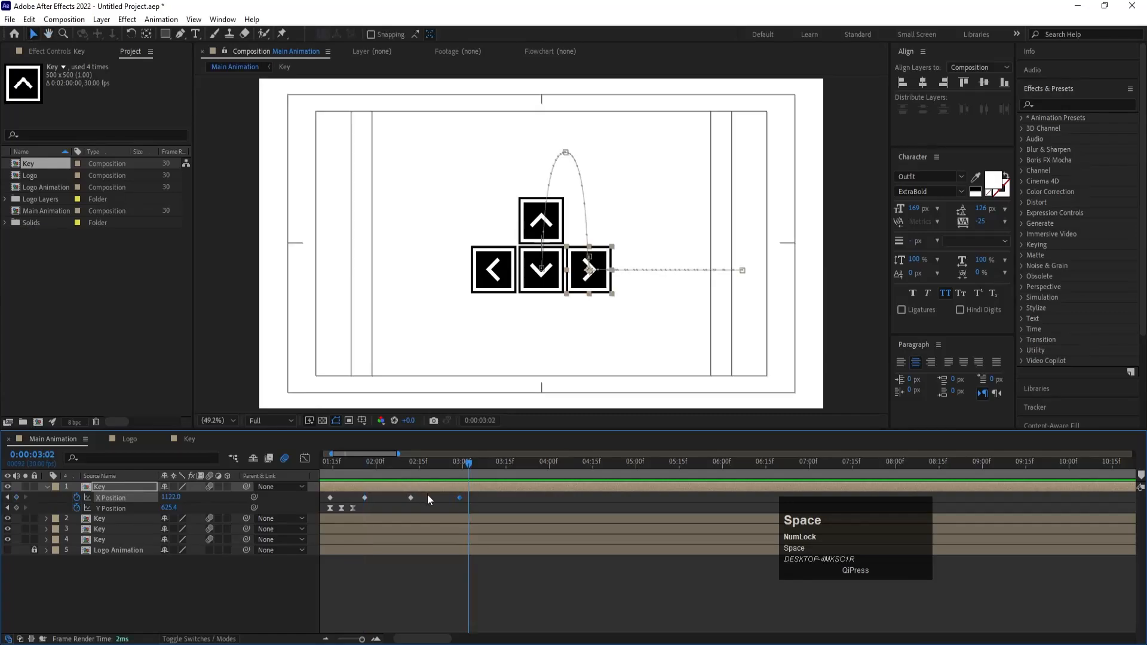
Add X Position keyframes to the left-arrow key at 0:00:02:29 and about 0:00:03:25, holding it in its resting place.
{"action": "key", "text": "j"}
{"action": "left_click", "coordinate": [480, 495]}
{"action": "left_click", "coordinate": [491, 267]}
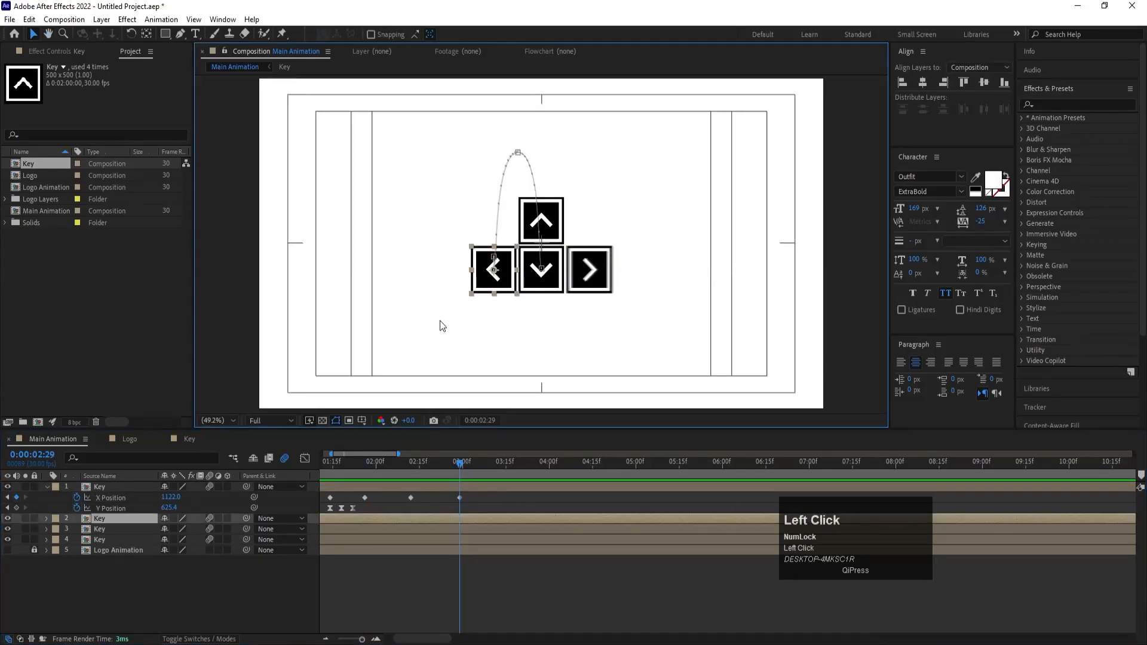
{"action": "key", "text": "p"}
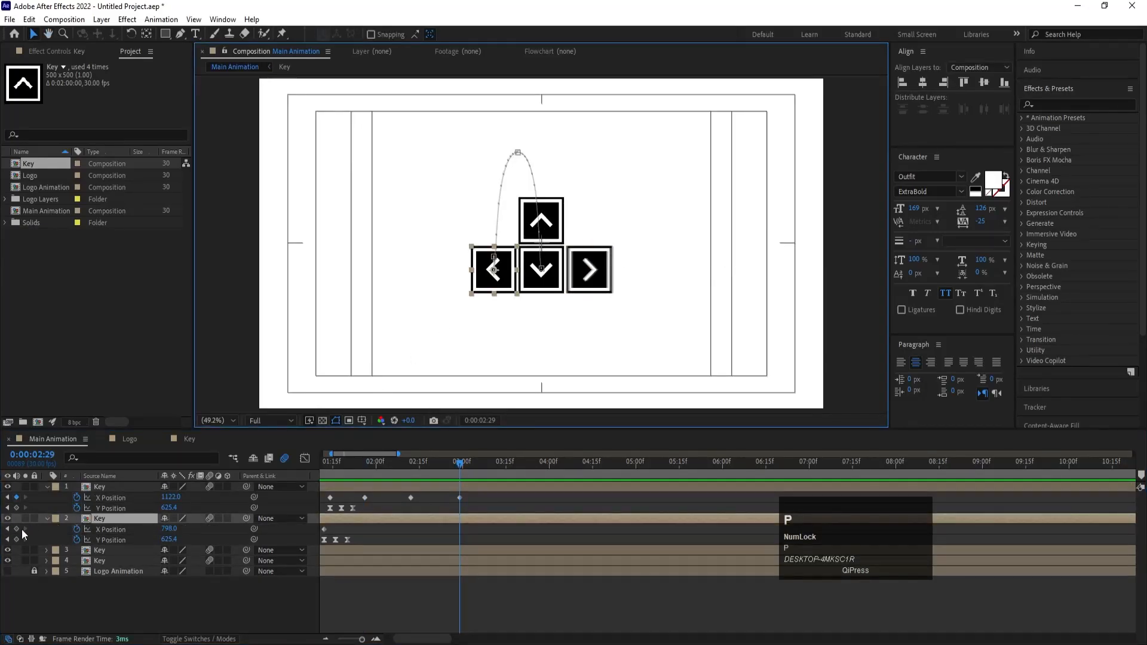
{"action": "left_click", "coordinate": [18, 529]}
{"action": "left_click_drag", "start_coordinate": [510, 474], "coordinate": [534, 472]}
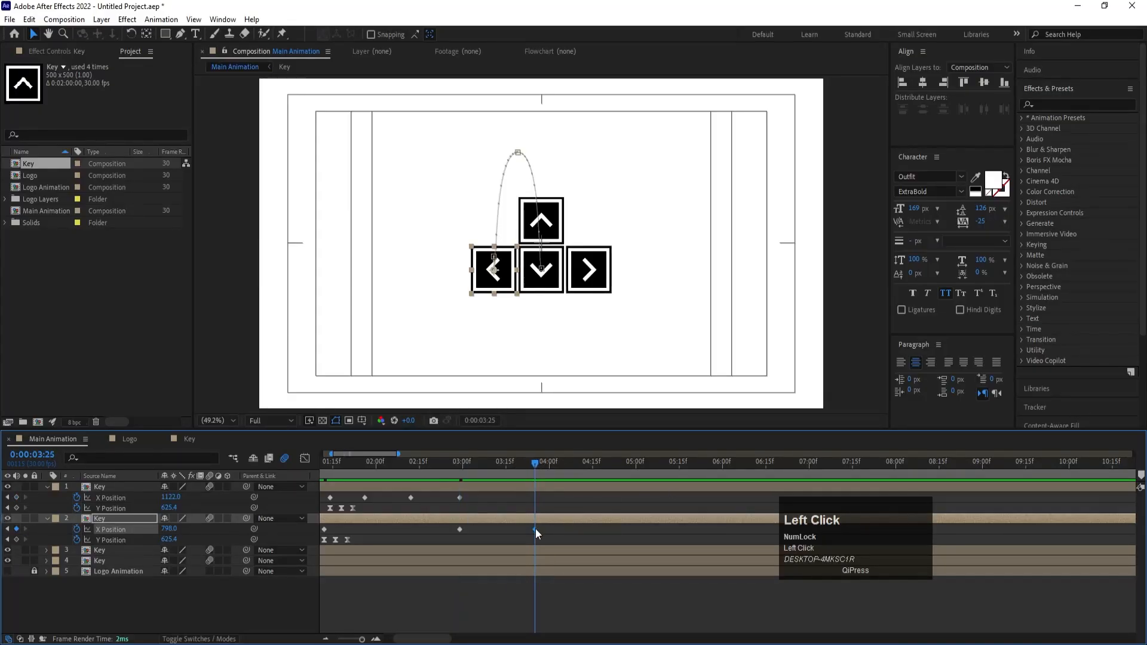
{"action": "left_click_drag", "start_coordinate": [535, 529], "coordinate": [537, 530]}
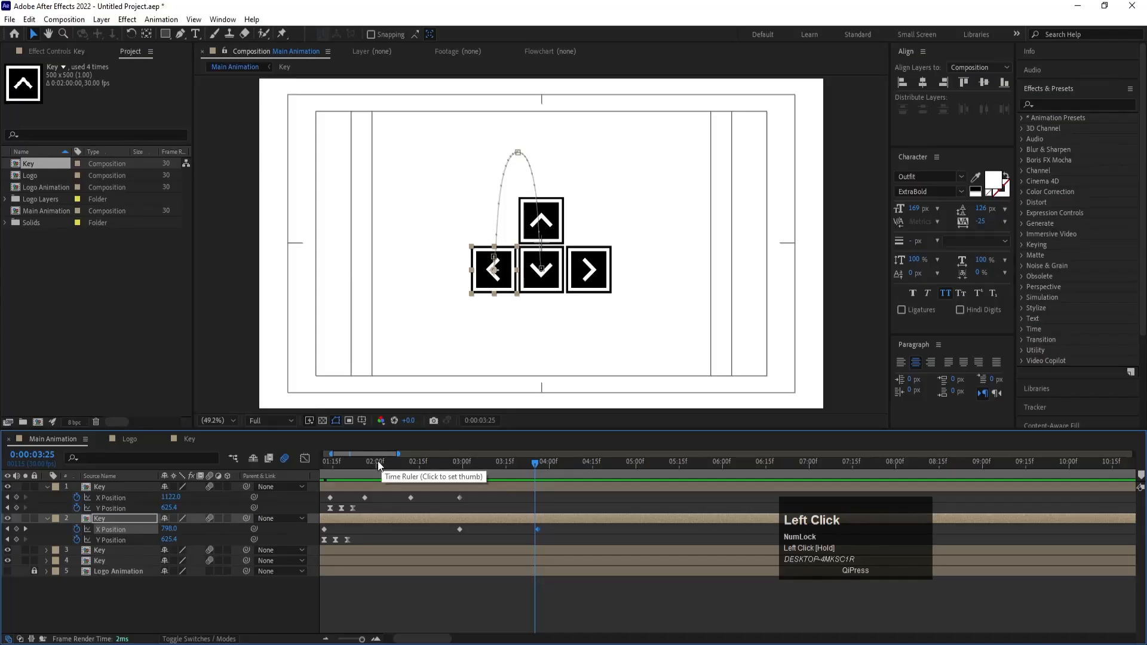
Retime the X Position slides: right-arrow key from 0:00:02:00 to 0:00:03:00, left-arrow key from 0:00:03:00 to 0:00:03:29.
{"action": "left_click", "coordinate": [375, 461]}
{"action": "left_click_drag", "start_coordinate": [366, 494], "coordinate": [375, 498]}
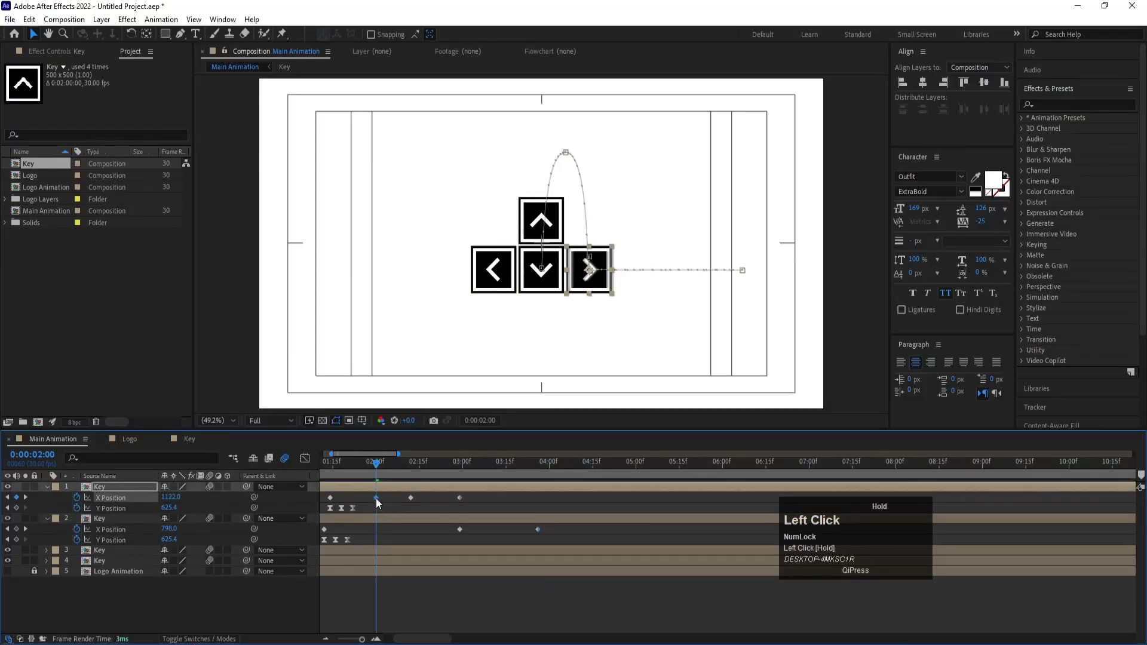
{"action": "left_click", "coordinate": [463, 464]}
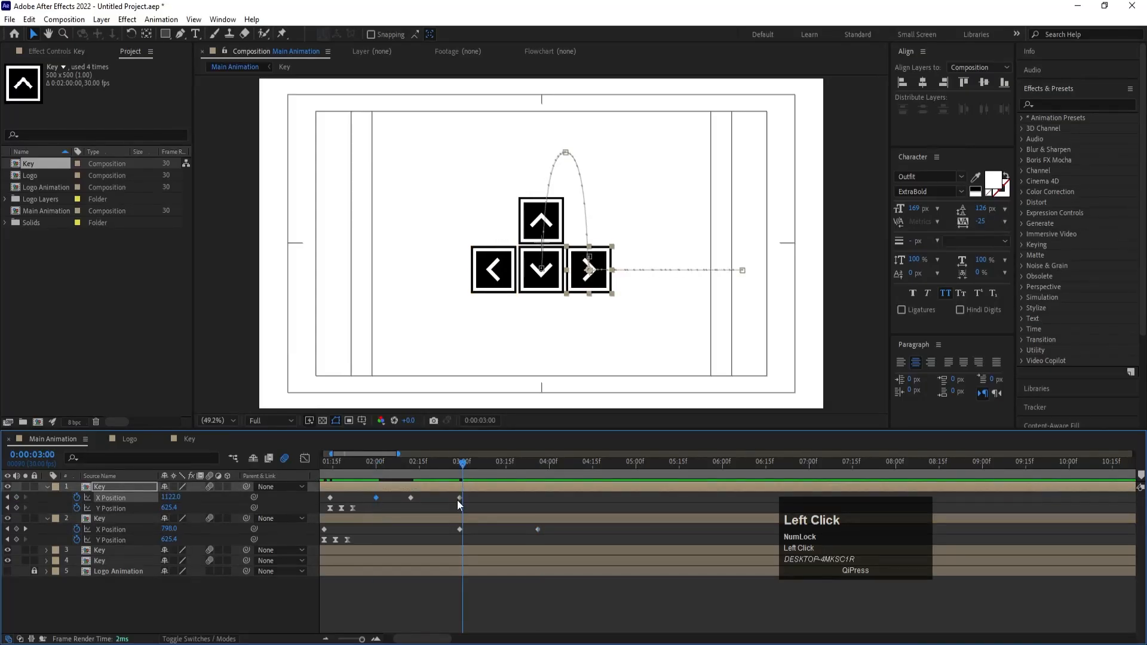
{"action": "left_click", "coordinate": [411, 497]}
{"action": "left_click_drag", "start_coordinate": [414, 497], "coordinate": [460, 532]}
{"action": "left_click", "coordinate": [374, 464]}
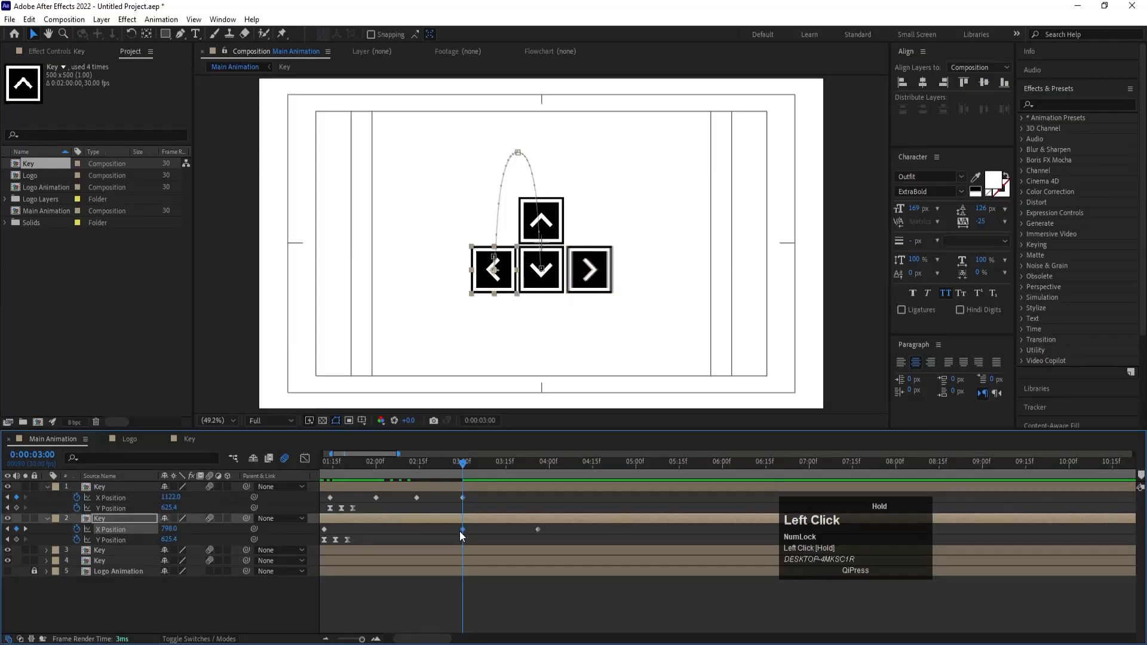
{"action": "left_click", "coordinate": [550, 465]}
{"action": "left_click_drag", "start_coordinate": [536, 530], "coordinate": [547, 530]}
Slide the left-arrow key outward to about X 244.8 at 0:00:03:15 and delete the extra Y Position keyframe there.
{"action": "left_click", "coordinate": [505, 461]}
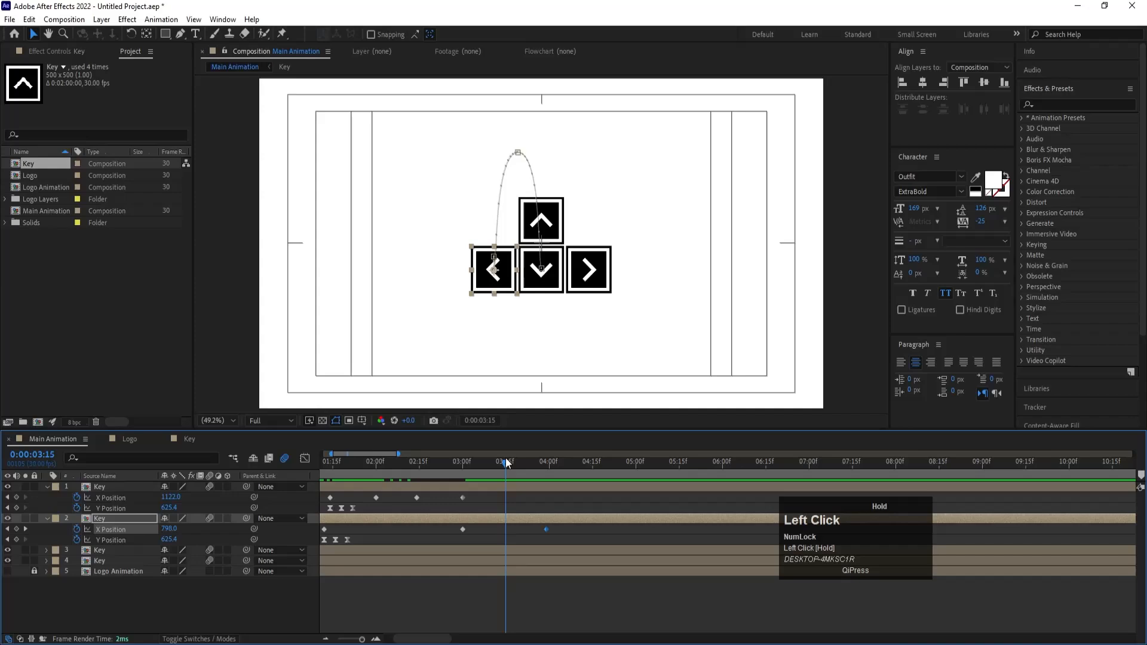
{"action": "left_click", "coordinate": [503, 525]}
{"action": "left_click", "coordinate": [503, 519]}
{"action": "left_click_drag", "start_coordinate": [496, 285], "coordinate": [334, 283]}
{"action": "left_click", "coordinate": [511, 538]}
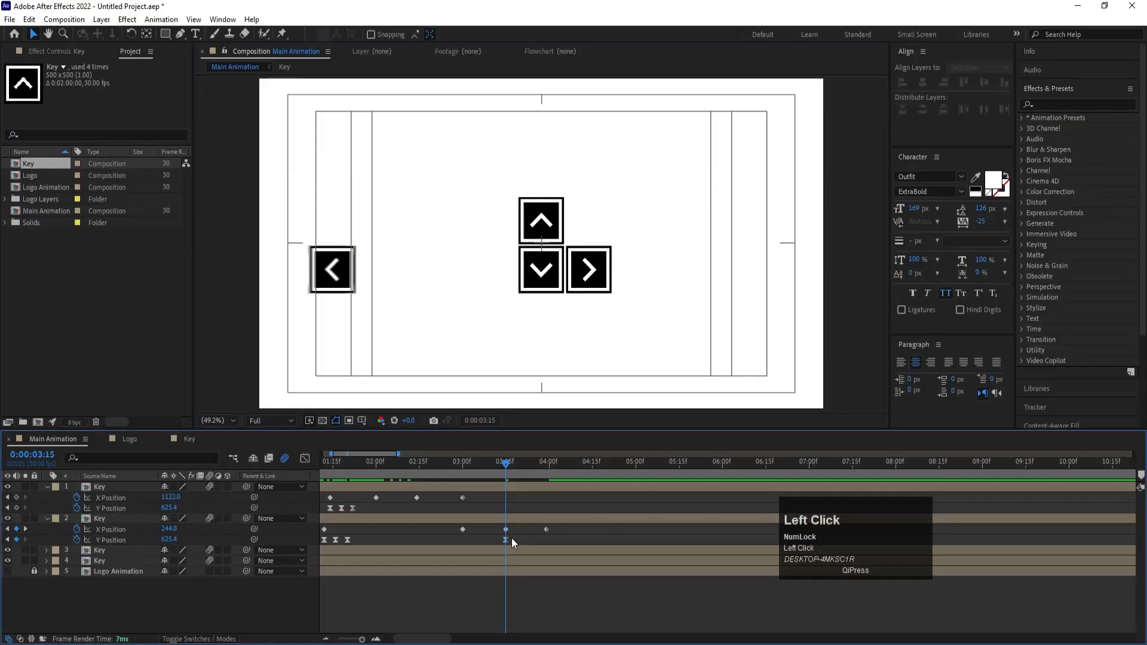
{"action": "left_click", "coordinate": [507, 537]}
{"action": "key", "text": "Delete"}
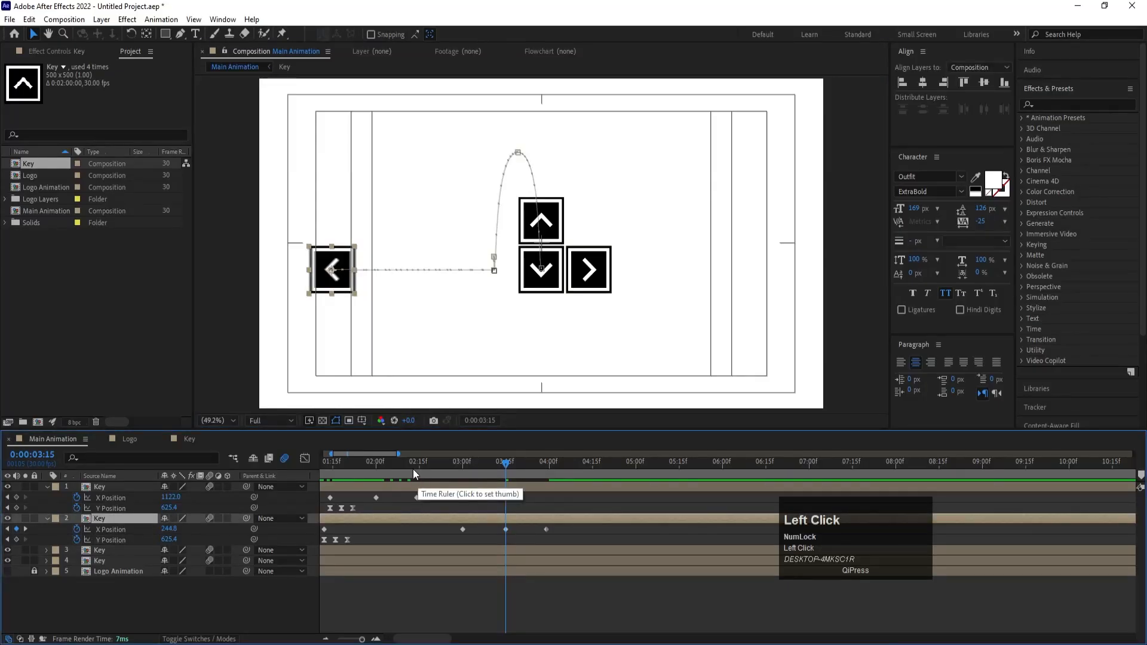
Preview the two side slides and apply Easy Ease to both side keys' outward and return X Position keyframes.
{"action": "left_click", "coordinate": [383, 462]}
{"action": "left_click_drag", "start_coordinate": [386, 463], "coordinate": [588, 539]}
{"action": "key", "text": "space"}
{"action": "key", "text": "F9"}
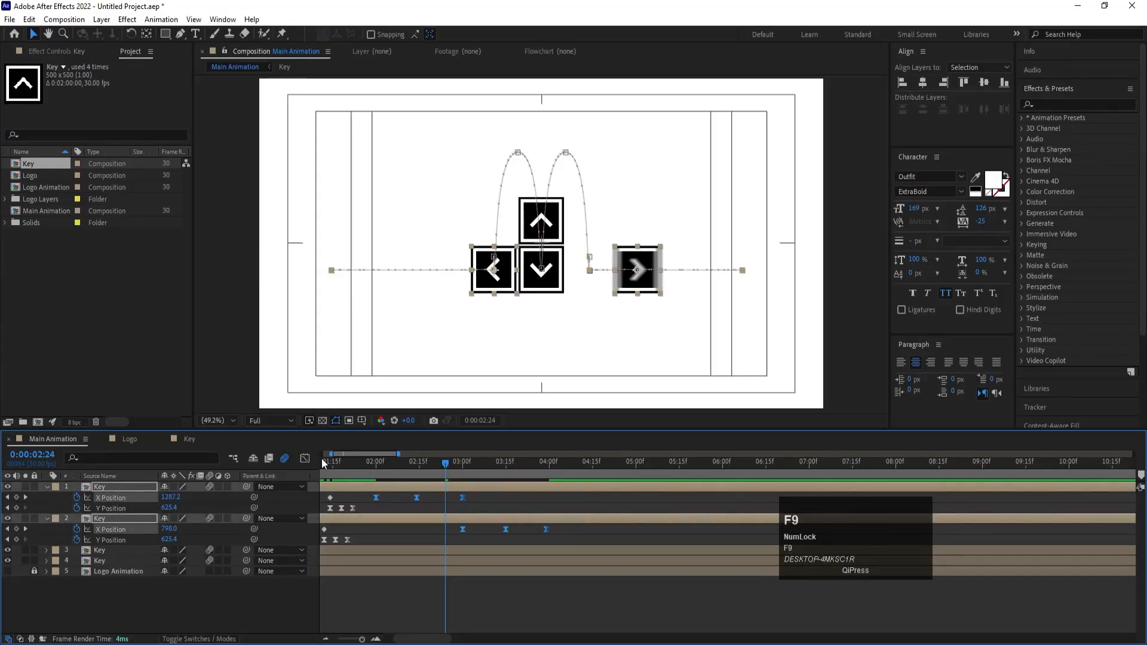
Reshape the right-arrow key's X Position speed graph into sharp peaks at the slide's start and end, previewing the motion.
{"action": "left_click", "coordinate": [305, 458]}
{"action": "left_click", "coordinate": [385, 463]}
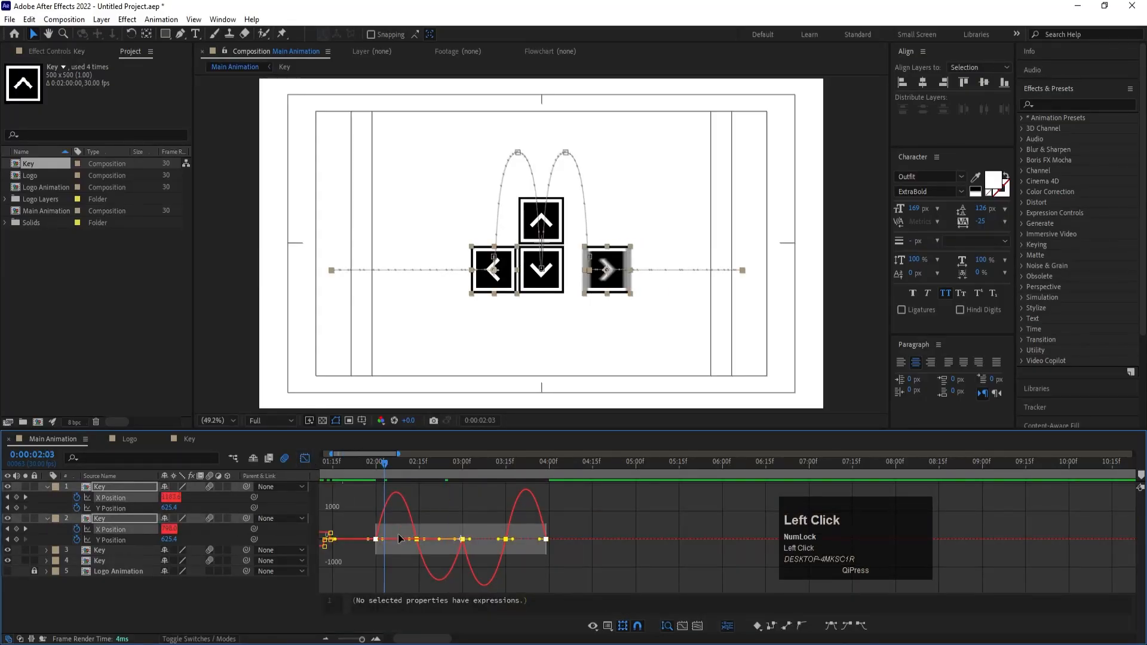
{"action": "left_click_drag", "start_coordinate": [411, 529], "coordinate": [479, 564]}
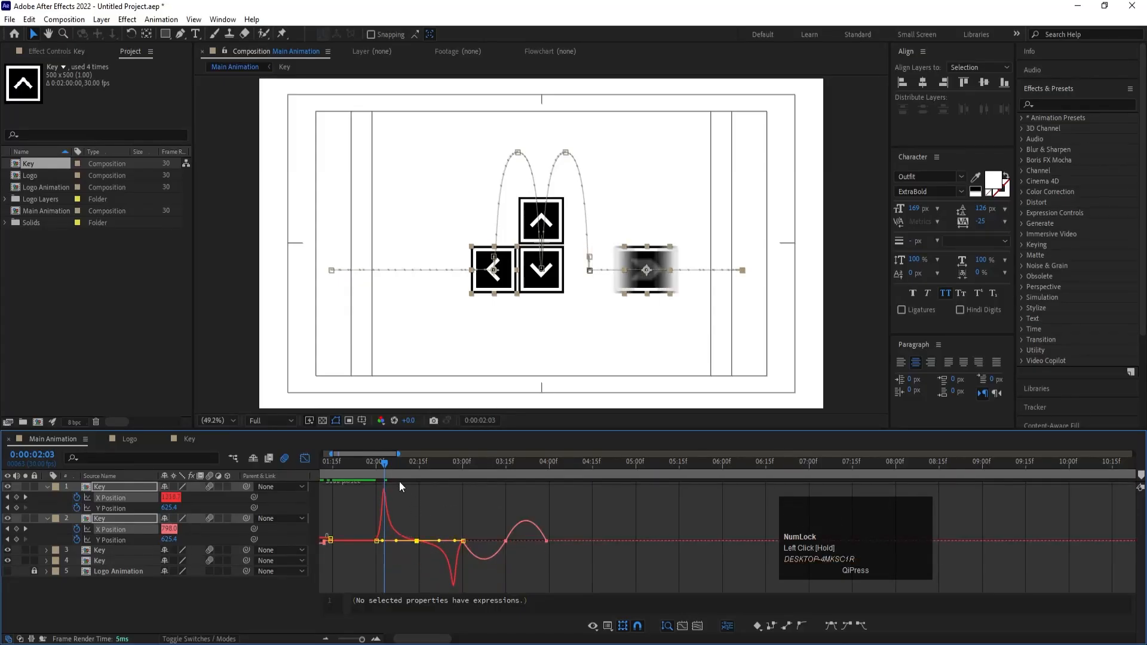
{"action": "left_click", "coordinate": [365, 463]}
{"action": "key", "text": "space"}
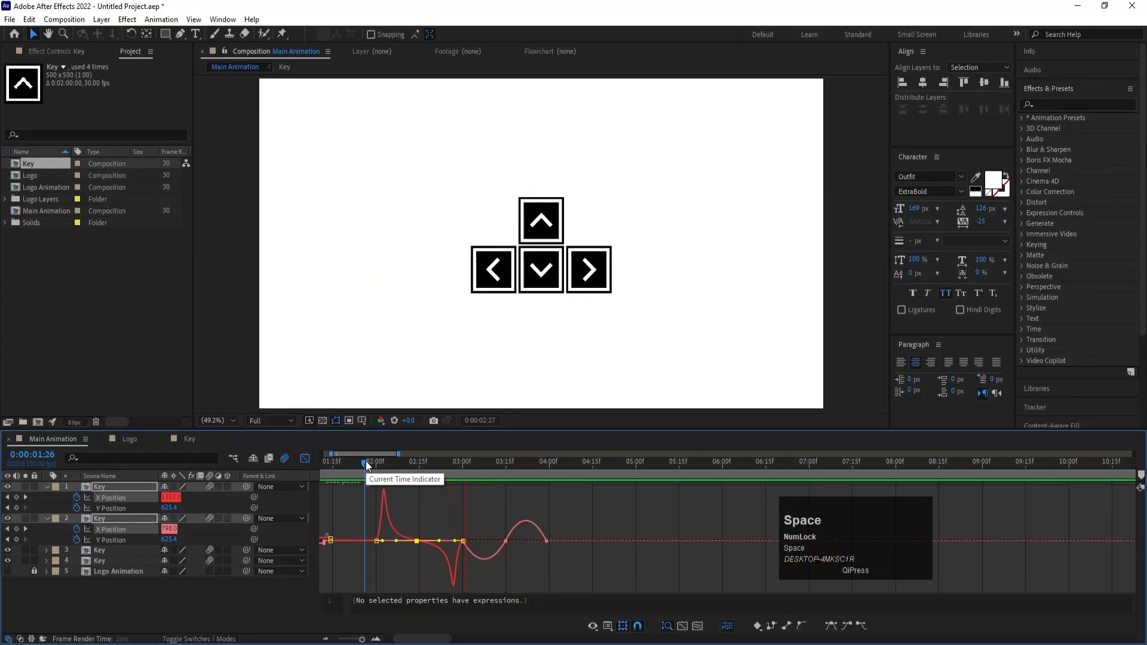
{"action": "key", "text": "space"}
{"action": "left_click_drag", "start_coordinate": [454, 541], "coordinate": [396, 529]}
{"action": "left_click", "coordinate": [367, 462]}
{"action": "key", "text": "space"}
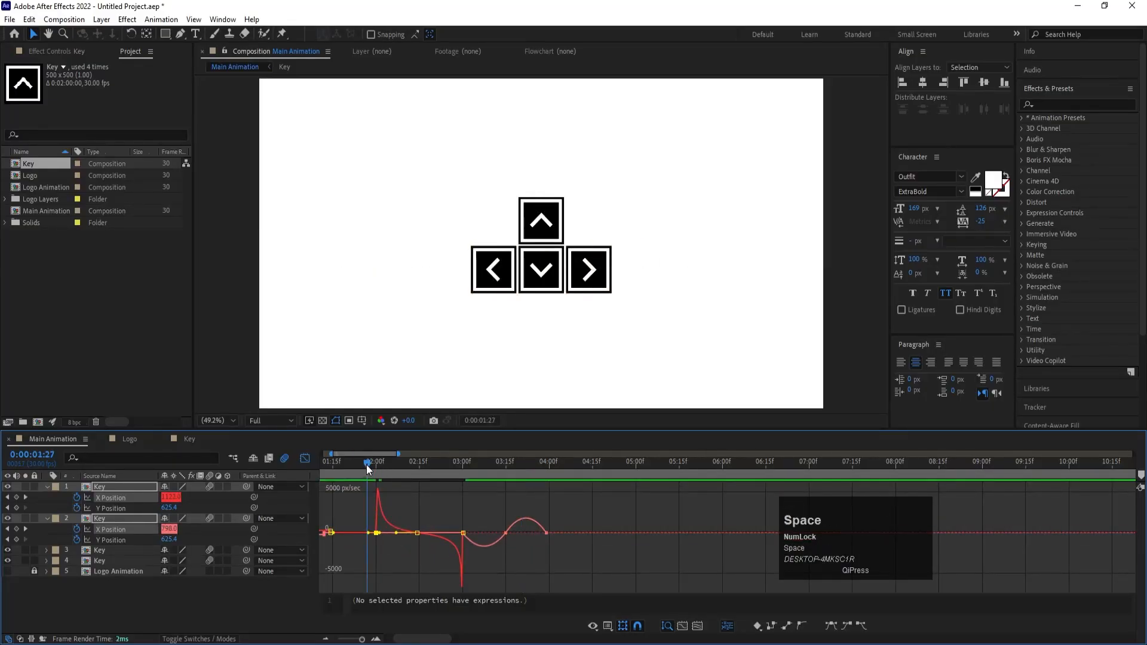
Reshape the left-arrow key's X Position speed graph into matching sharp peaks at the start and end of its slide.
{"action": "left_click_drag", "start_coordinate": [479, 514], "coordinate": [542, 532]}
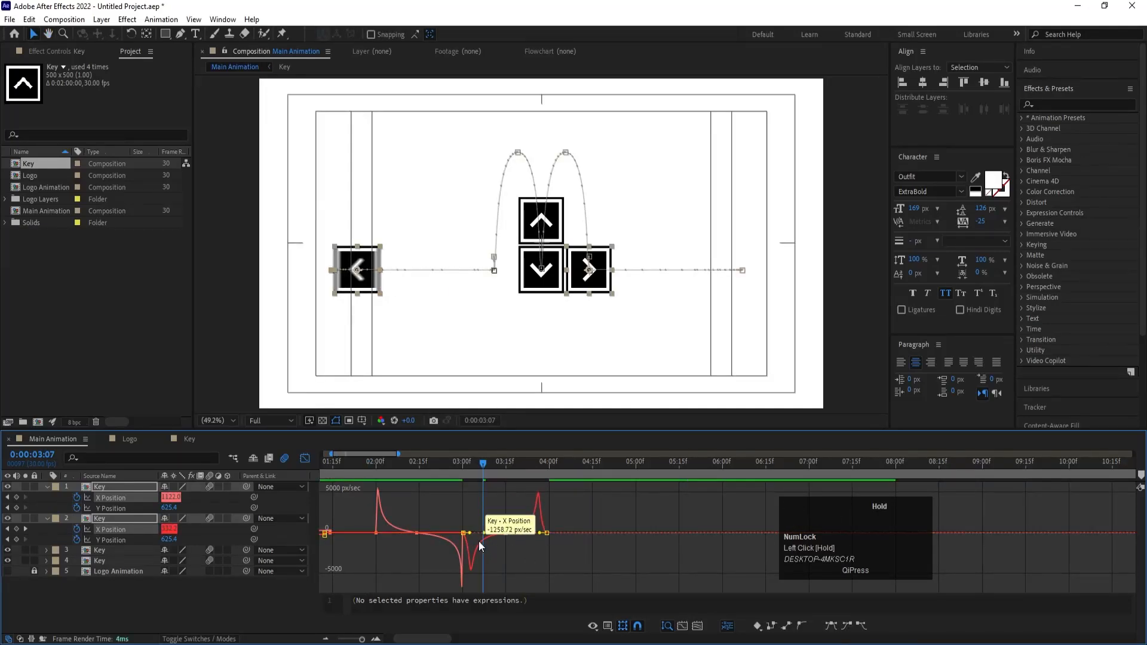
{"action": "left_click_drag", "start_coordinate": [473, 538], "coordinate": [544, 536]}
{"action": "left_click", "coordinate": [545, 533]}
Close the graph editor and preview the whole key animation with both side slides from 0:00:00:00.
{"action": "left_click_drag", "start_coordinate": [391, 463], "coordinate": [307, 458]}
{"action": "left_click", "coordinate": [305, 458]}
{"action": "key", "text": "space"}
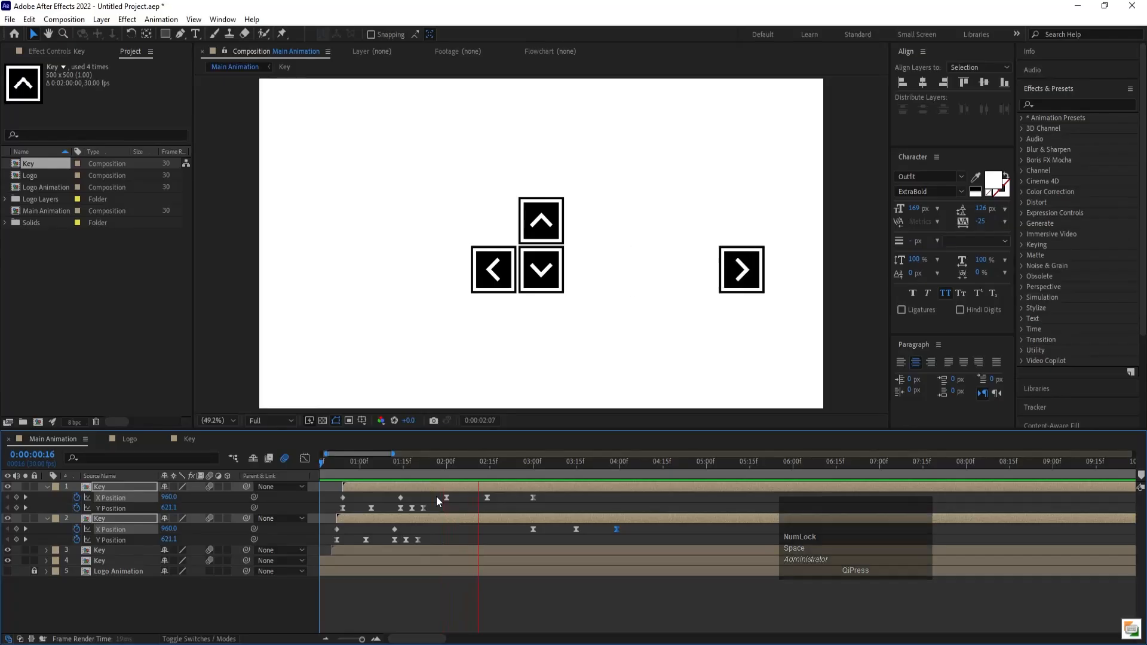
{"action": "key", "text": "space"}
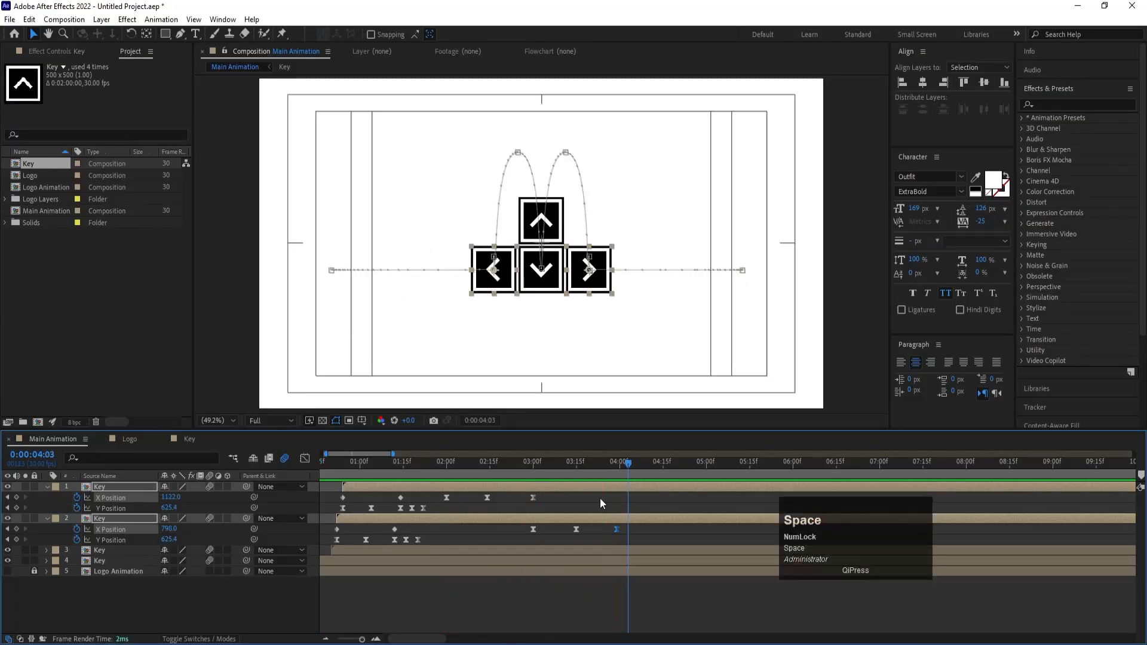
{"action": "left_click_drag", "start_coordinate": [622, 471], "coordinate": [325, 469]}
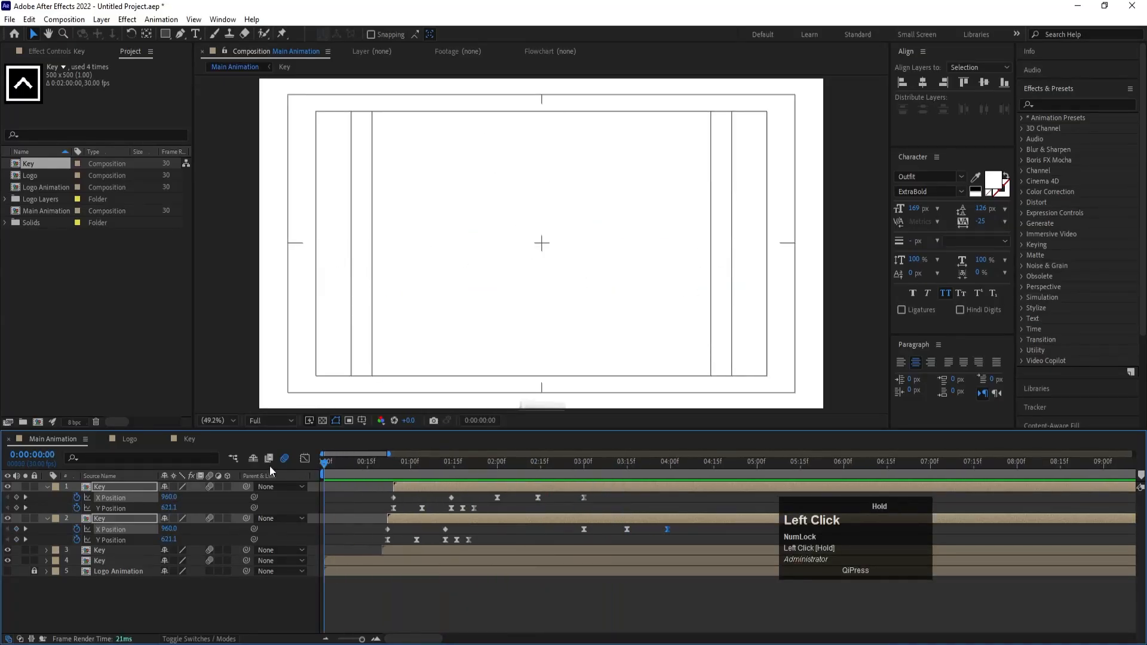
{"action": "key", "text": "space"}
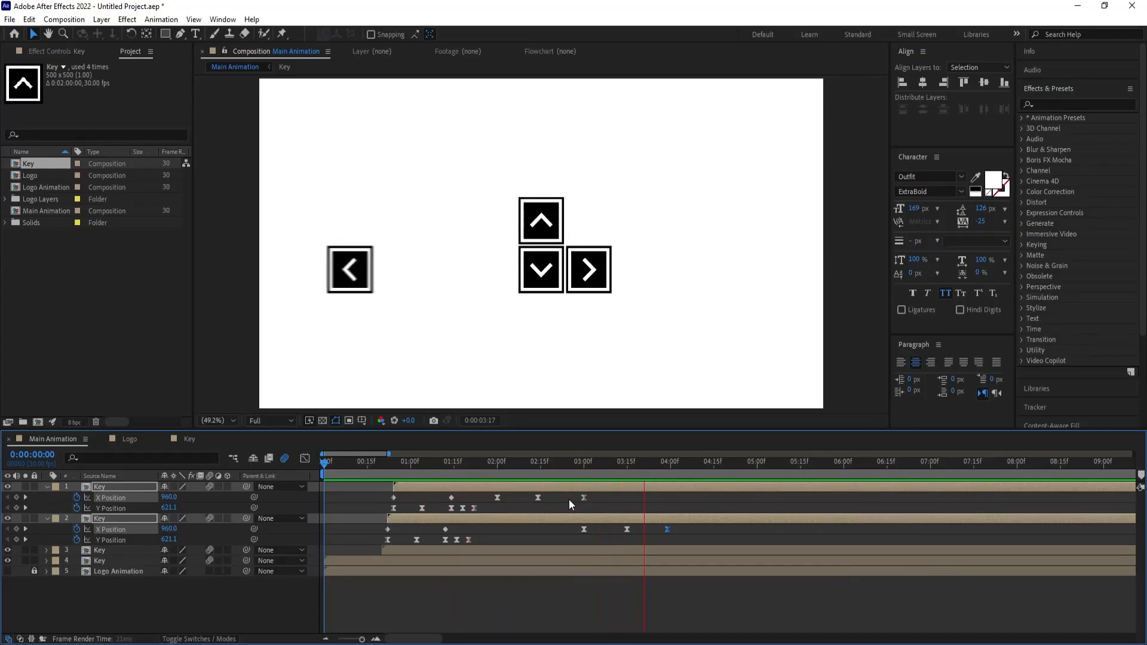
{"action": "key", "text": "space"}
At 0:00:03:29, collapse the key properties, then show and unlock the Logo Animation layer and move it above the key layers.
{"action": "key", "text": "j"}
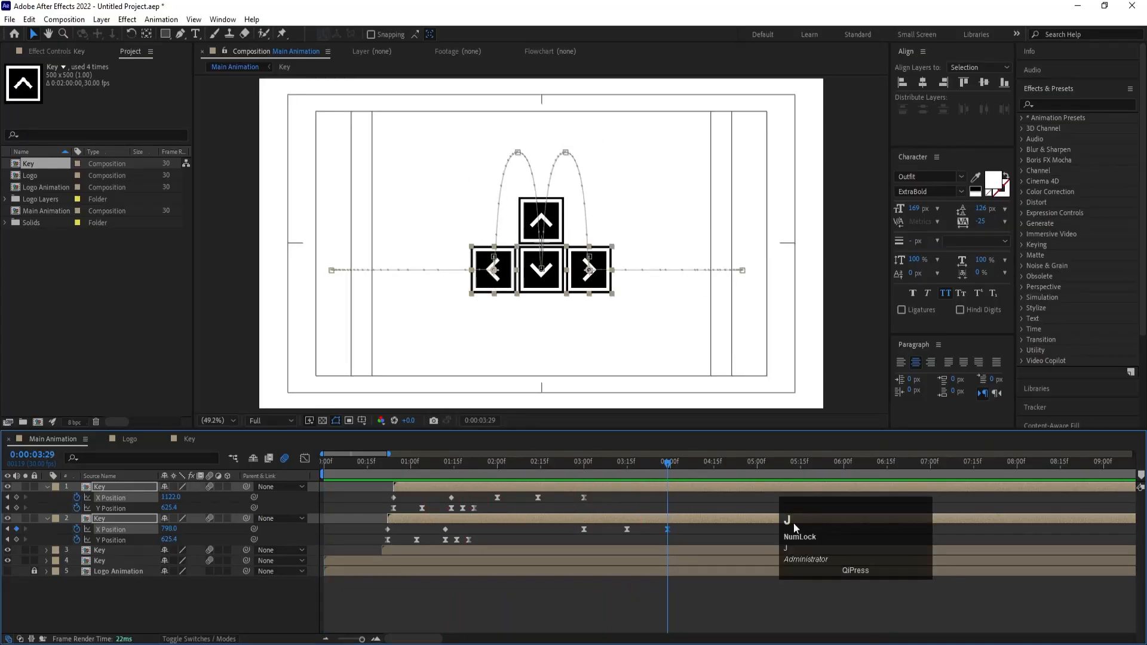
{"action": "left_click", "coordinate": [688, 506]}
{"action": "key", "text": "u"}
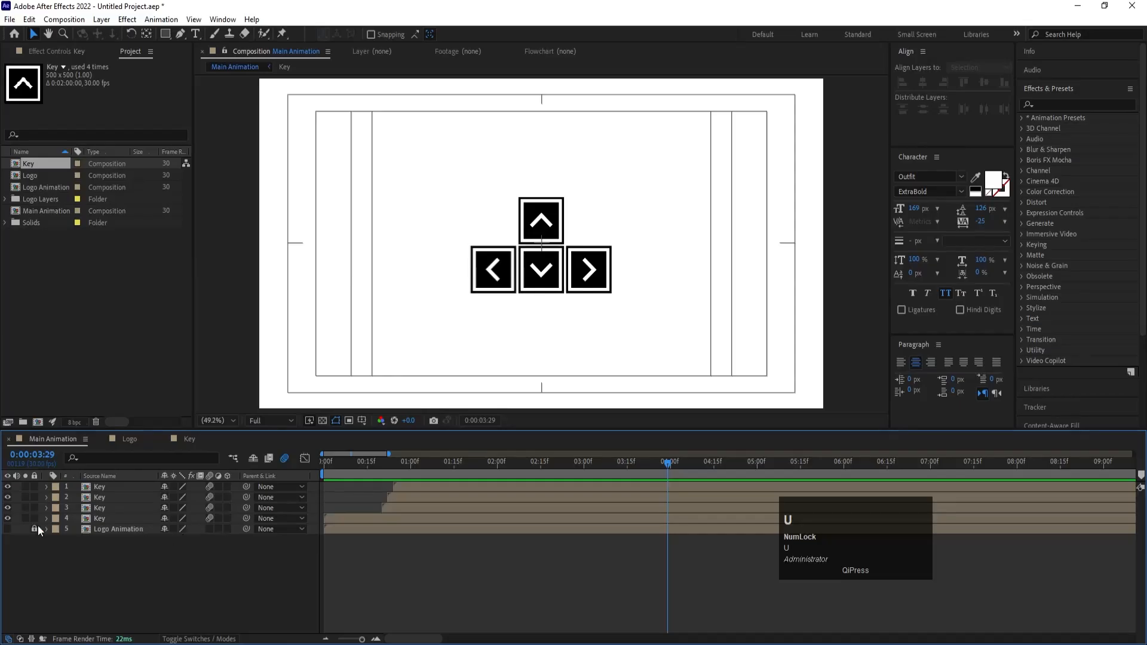
{"action": "left_click", "coordinate": [8, 527]}
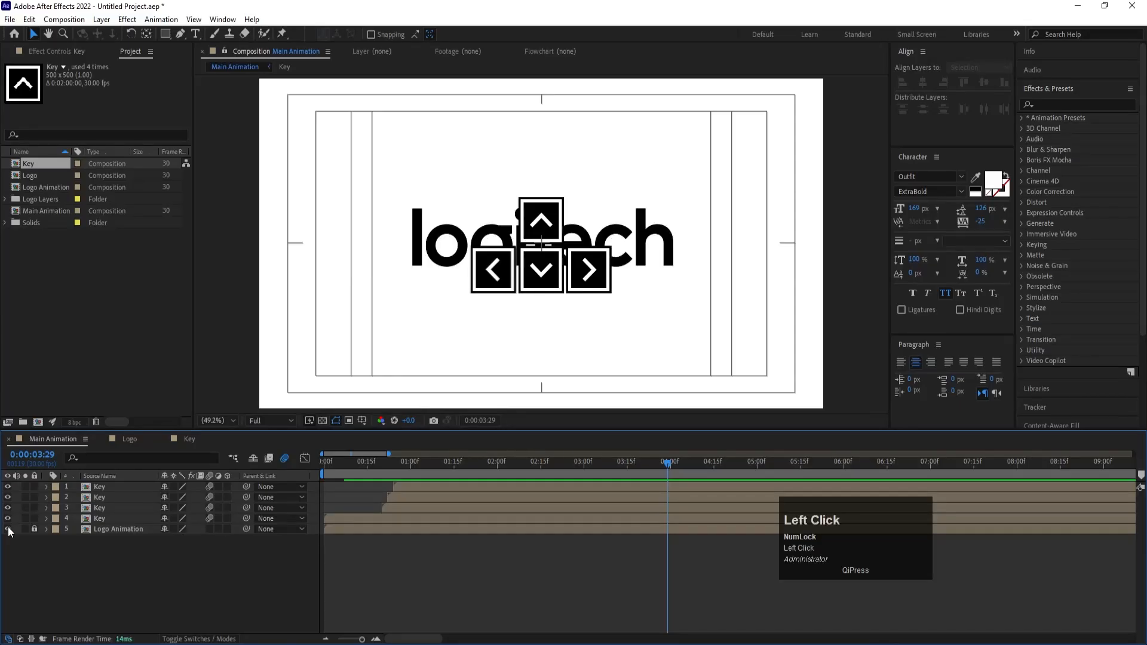
{"action": "left_click", "coordinate": [100, 524]}
{"action": "left_click_drag", "start_coordinate": [100, 521], "coordinate": [102, 482]}
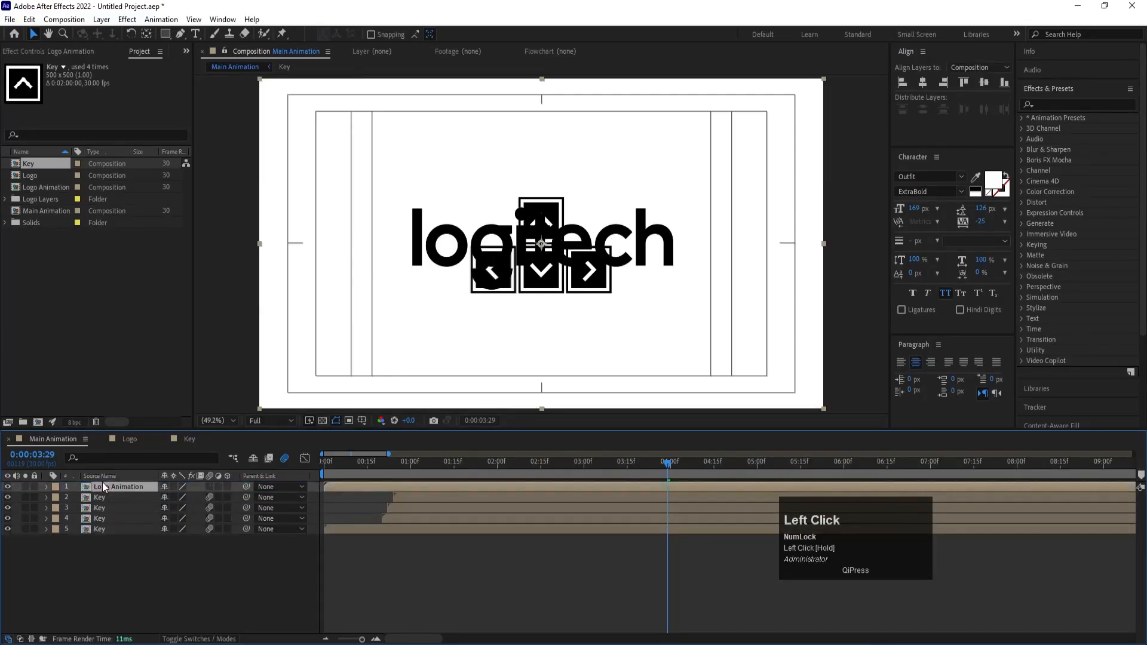
Make the Logo Animation layer start at 0:00:03:29.
{"action": "key", "text": "bracketleft"}
{"action": "key", "text": "minus"}
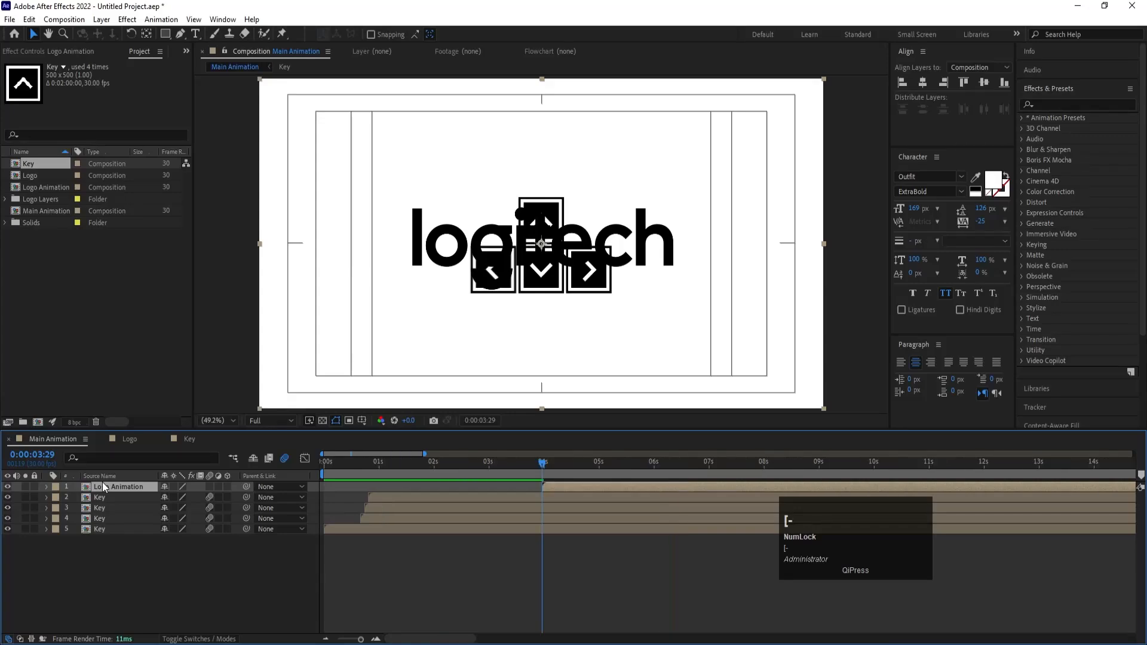
{"action": "key", "text": "minus"}
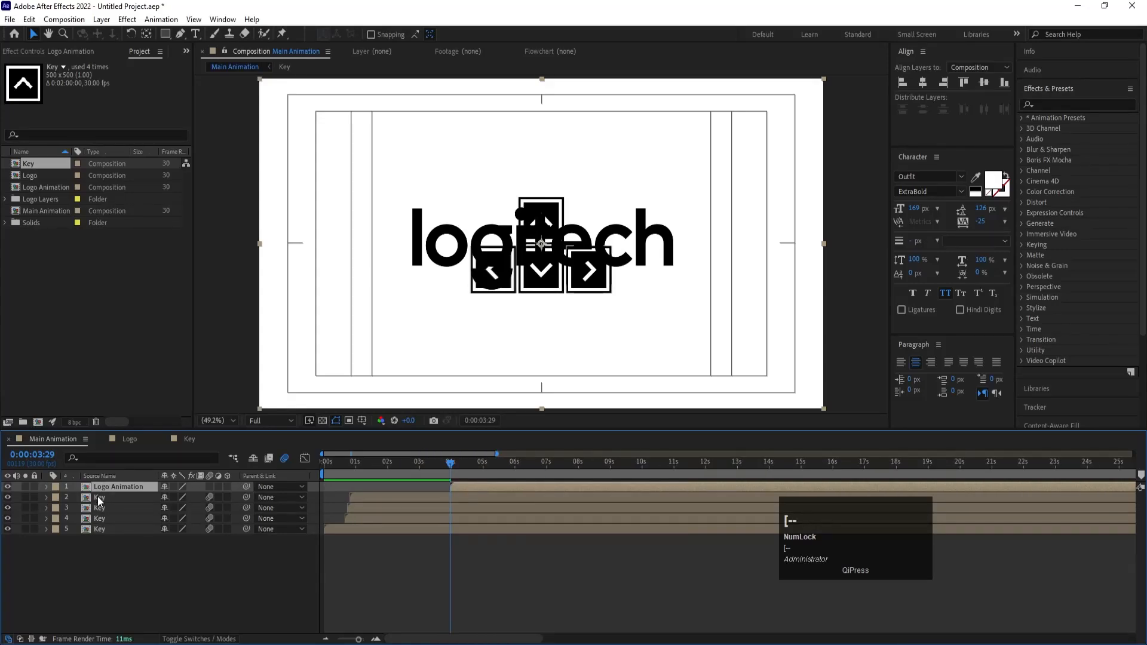
Split the four Key layers at 0:00:03:29 and delete the parts after that time.
{"action": "left_click", "coordinate": [98, 496]}
{"action": "left_click", "coordinate": [105, 531], "text": "shift"}
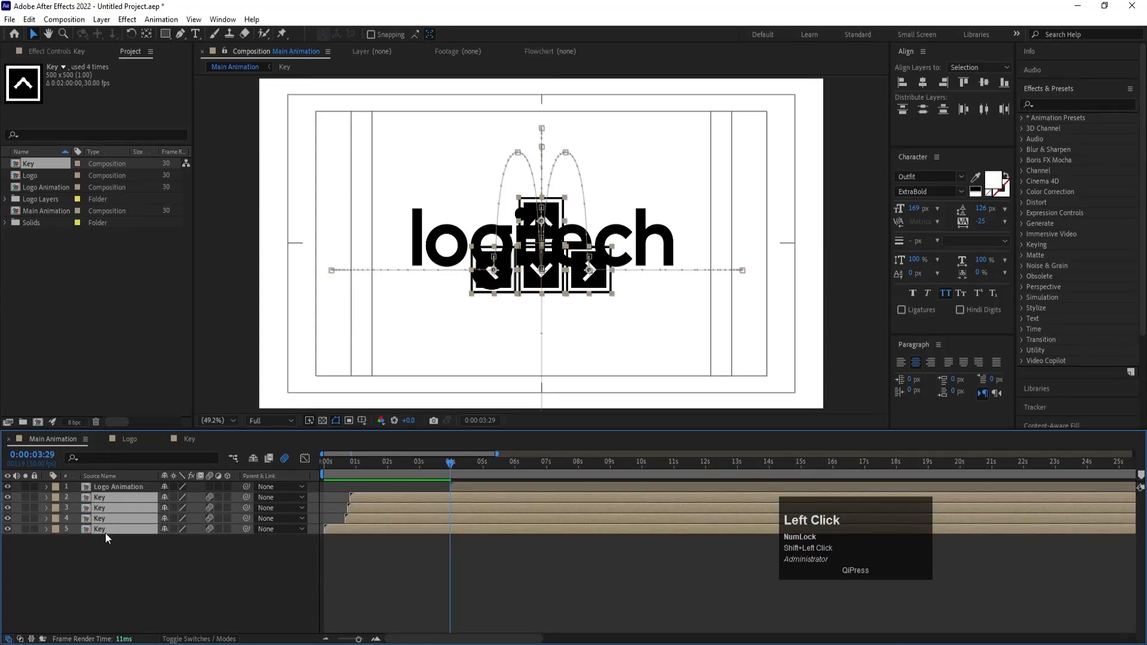
{"action": "key", "text": "ctrl+shift+d"}
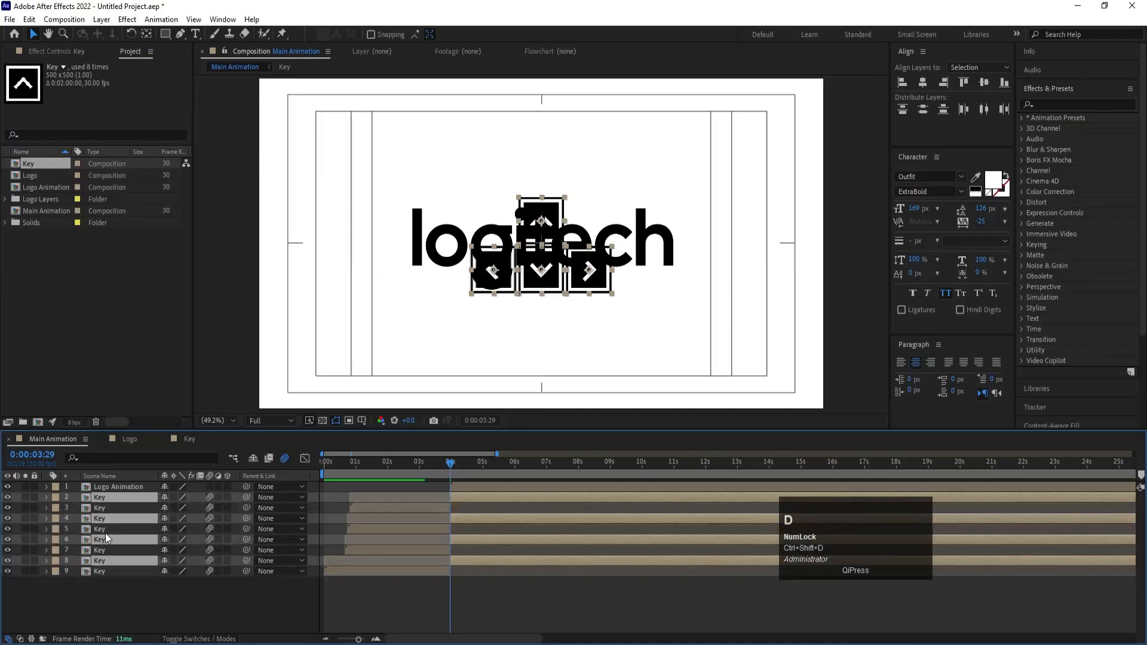
{"action": "key", "text": "Delete"}
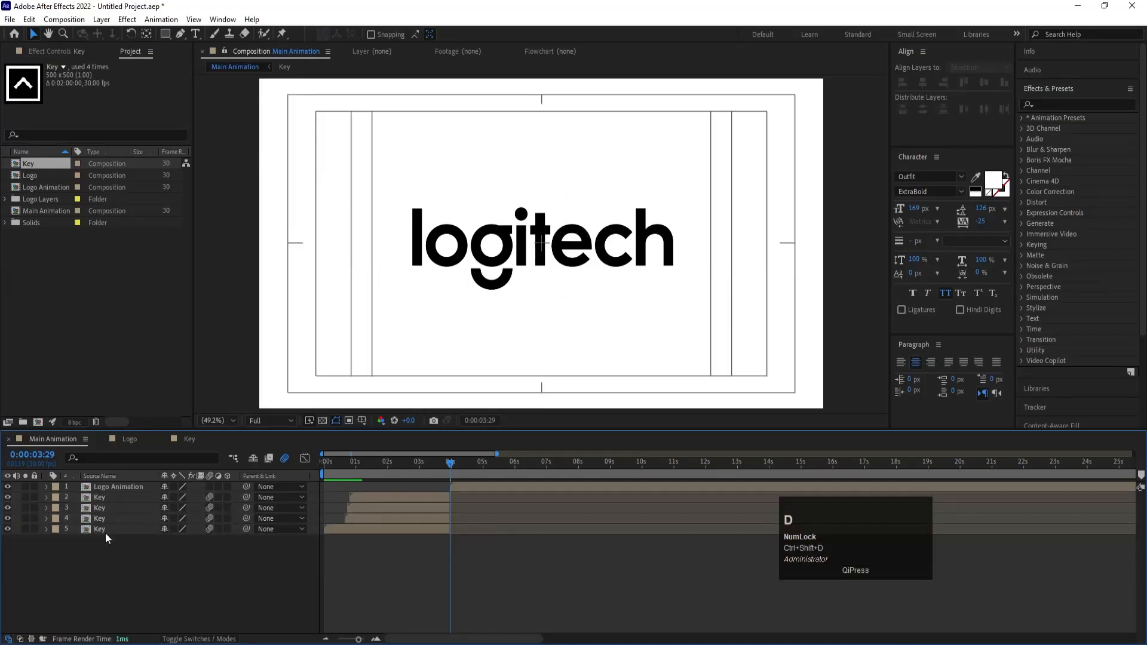
Open the Logo Animation composition and show the Position property of all eight letter layers.
{"action": "left_click", "coordinate": [462, 492]}
{"action": "double_click", "coordinate": [462, 486]}
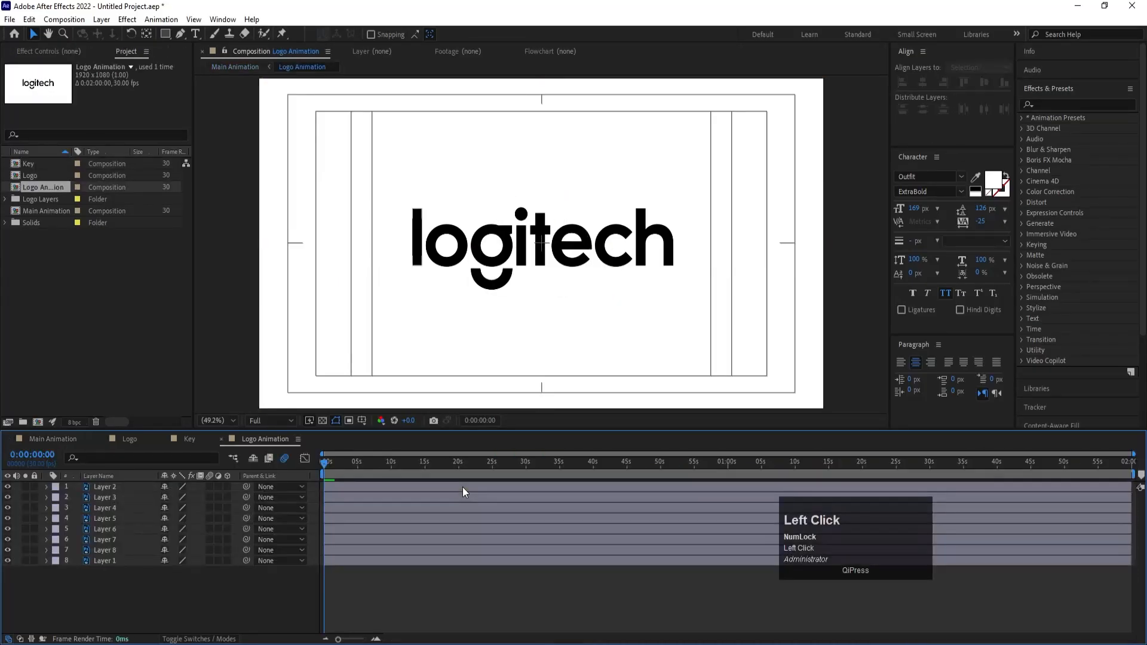
{"action": "key", "text": "equal"}
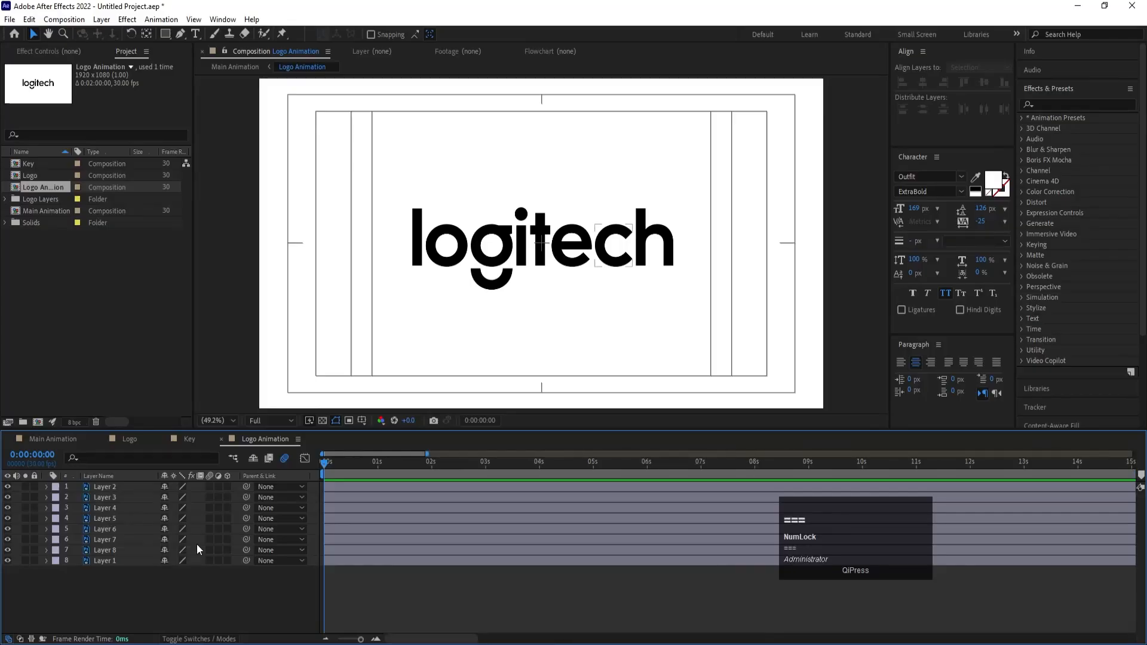
{"action": "left_click_drag", "start_coordinate": [152, 587], "coordinate": [105, 490]}
{"action": "key", "text": "p"}
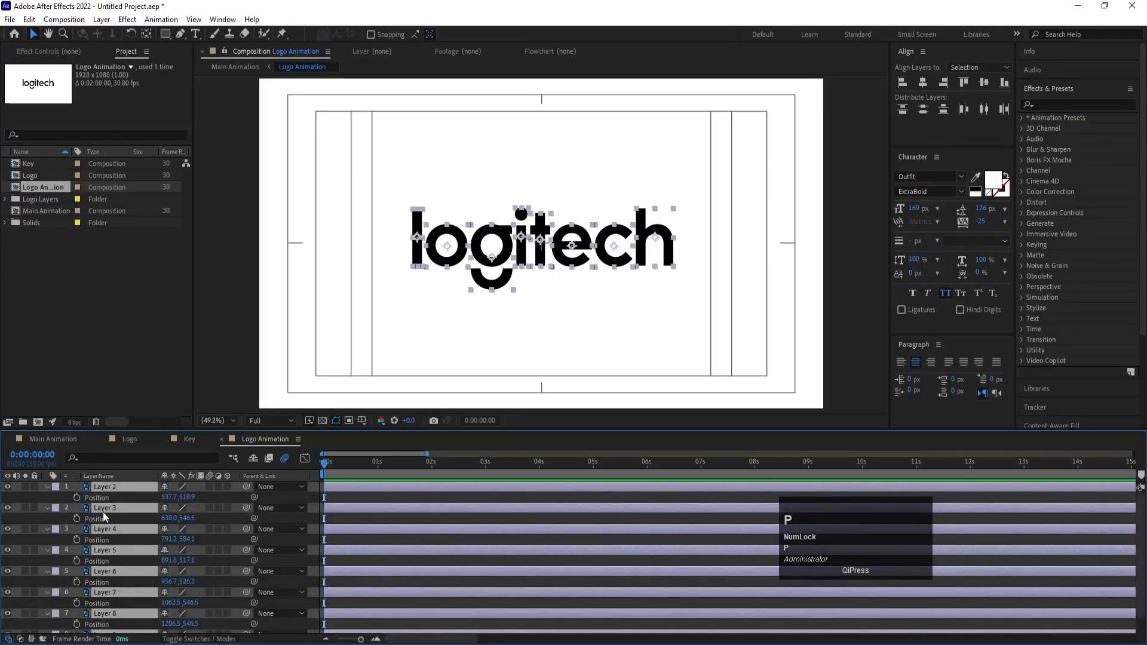
Separate the Position property of all eight letter layers into X and Y dimensions.
{"action": "left_click", "coordinate": [96, 497]}
{"action": "left_click", "coordinate": [100, 517], "text": "shift"}
{"action": "left_click", "coordinate": [103, 541], "text": "shift"}
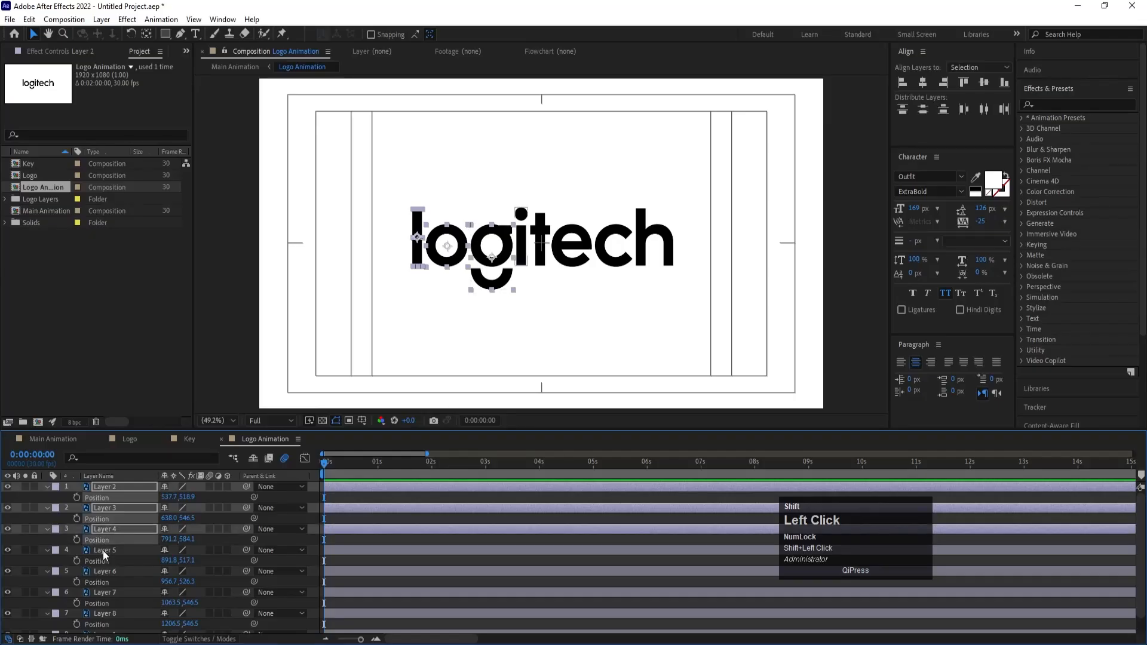
{"action": "left_click", "coordinate": [104, 550], "text": "shift"}
{"action": "left_click", "coordinate": [101, 579], "text": "shift"}
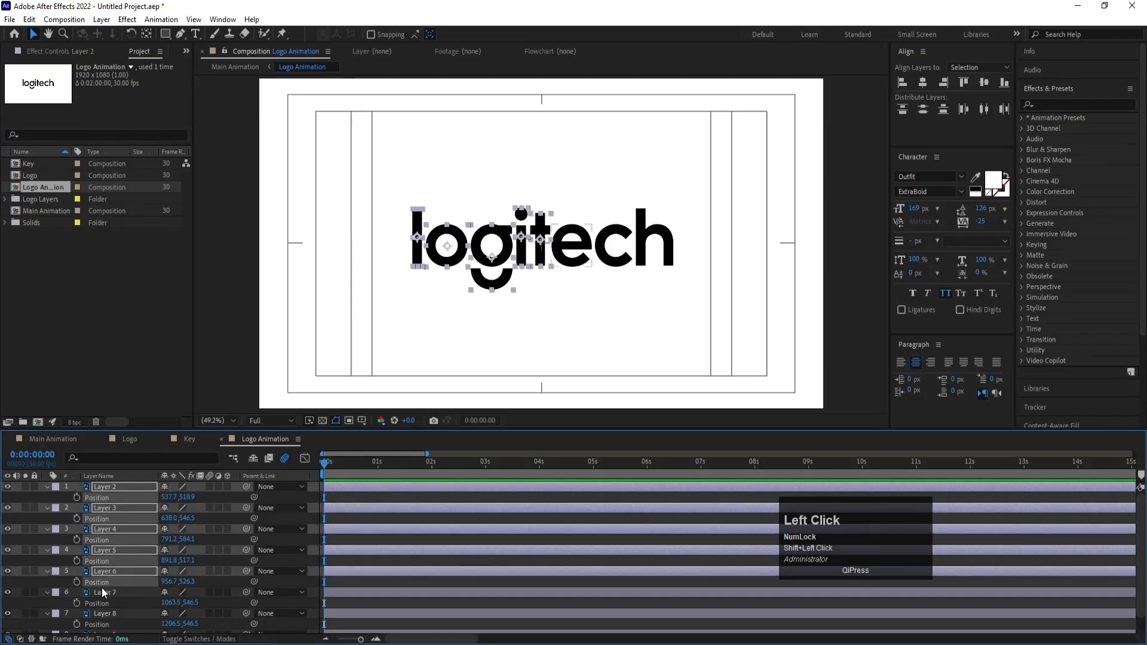
{"action": "left_click", "coordinate": [103, 601], "text": "shift"}
{"action": "scroll", "coordinate": [106, 603], "scroll_direction": "down", "scroll_amount": 1}
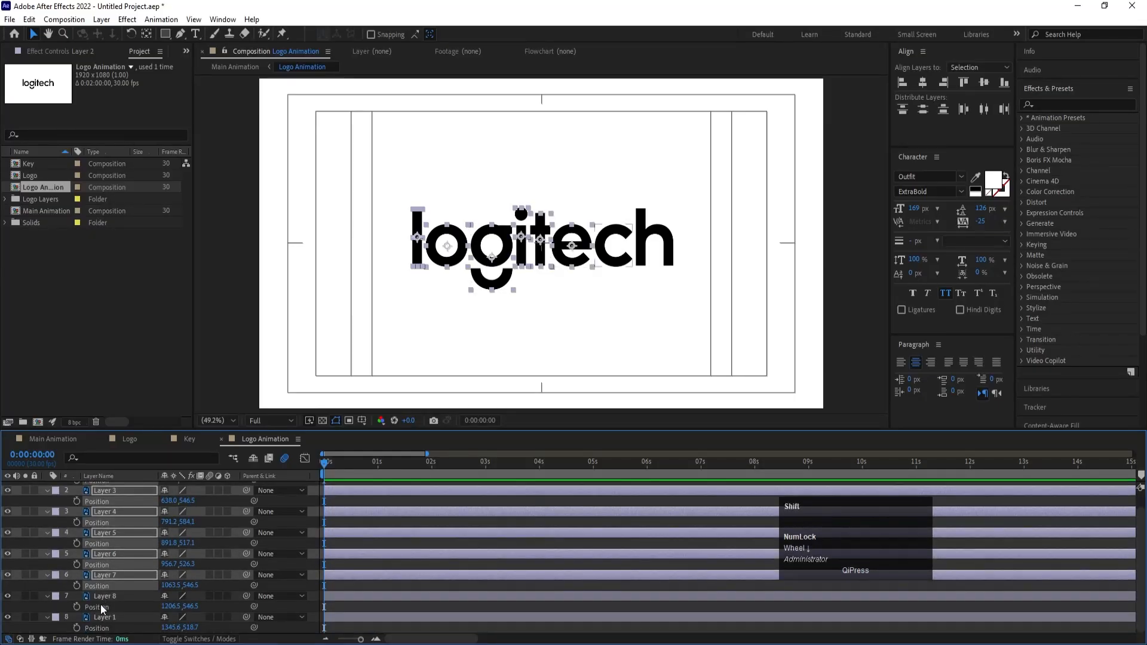
{"action": "left_click", "coordinate": [100, 599], "text": "shift"}
{"action": "left_click", "coordinate": [102, 617], "text": "shift"}
{"action": "right_click", "coordinate": [103, 627]}
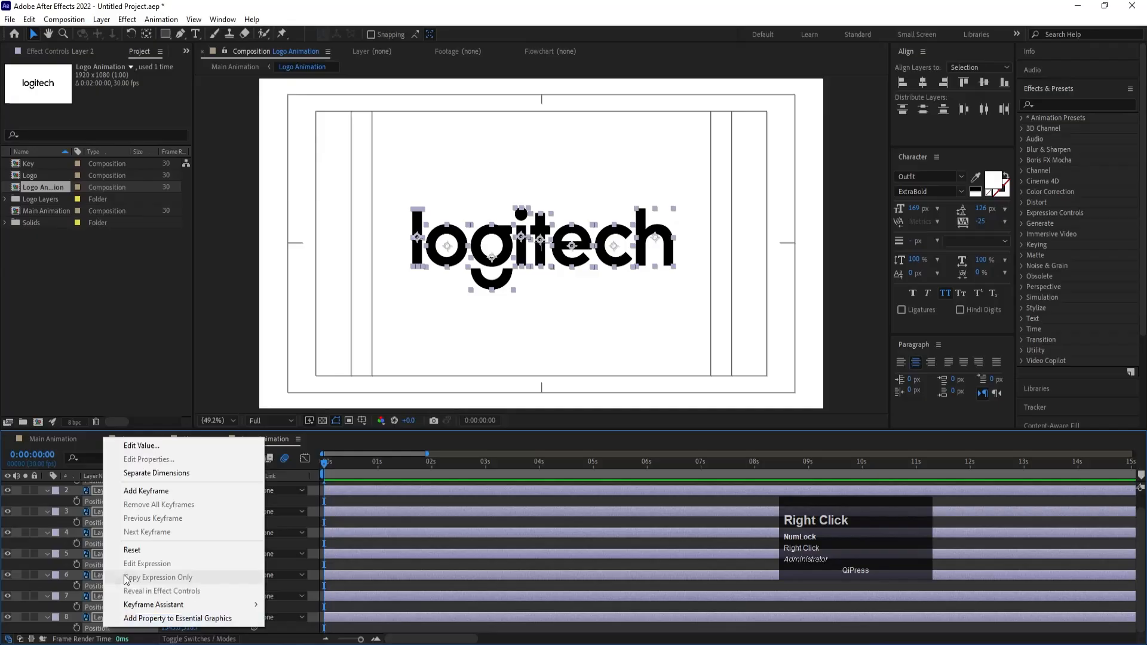
{"action": "left_click", "coordinate": [138, 473]}
Keyframe X and Y Position of all letter layers at 0:00:00:00, 0:00:00:20 and 0:00:01:00.
{"action": "left_click", "coordinate": [76, 489]}
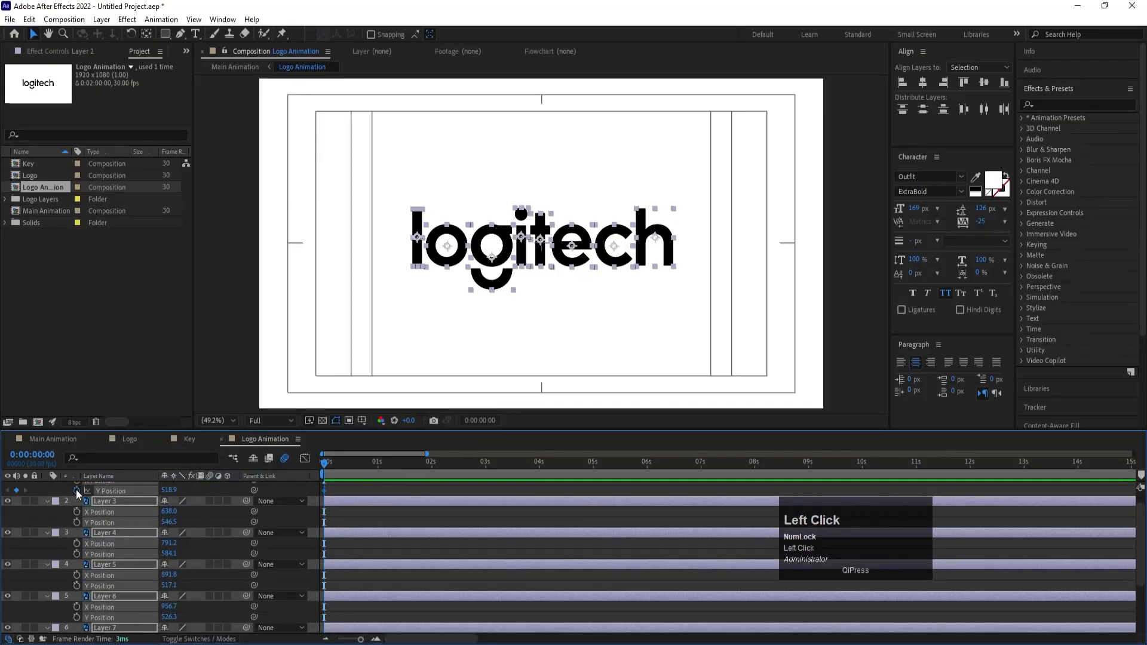
{"action": "key", "text": "equal"}
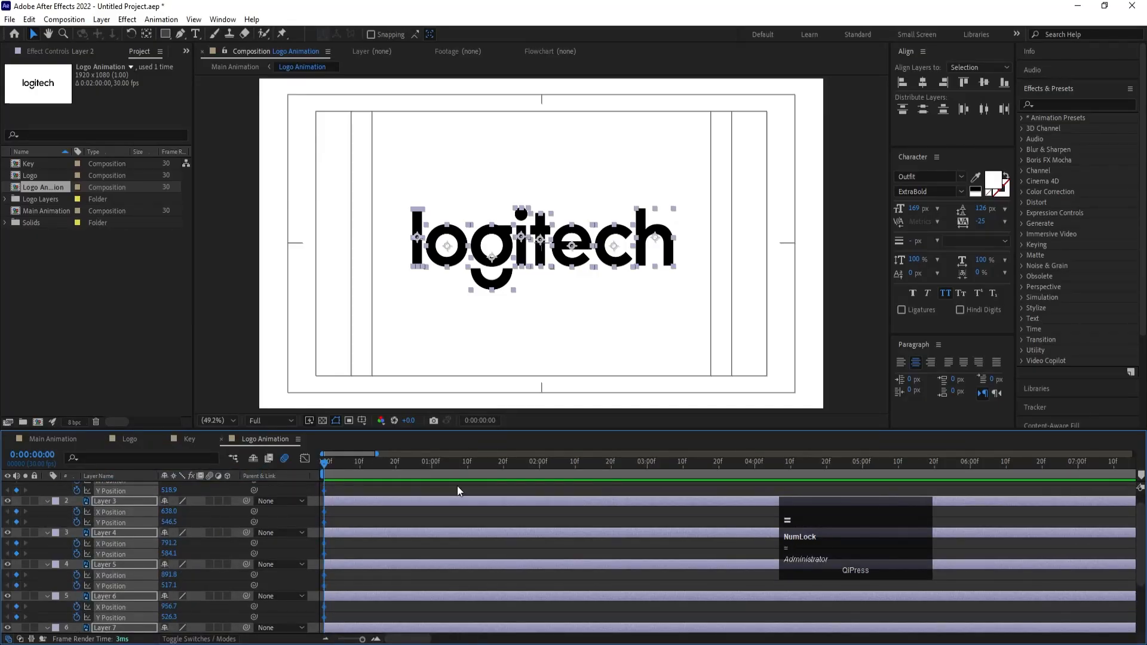
{"action": "left_click", "coordinate": [396, 463]}
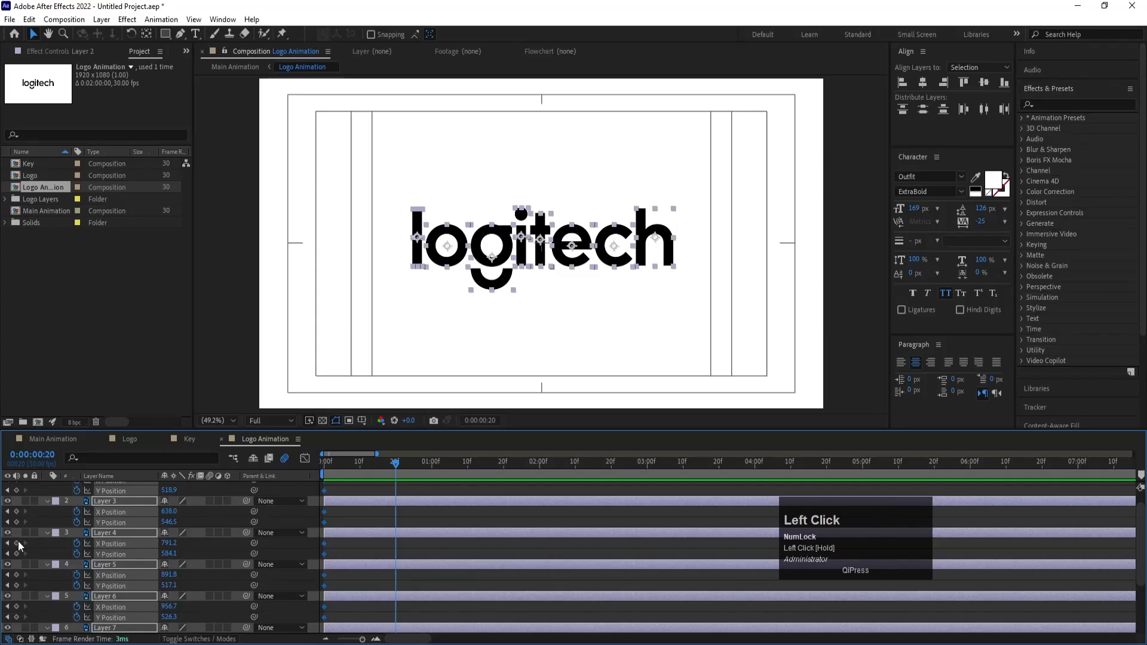
{"action": "left_click", "coordinate": [16, 511]}
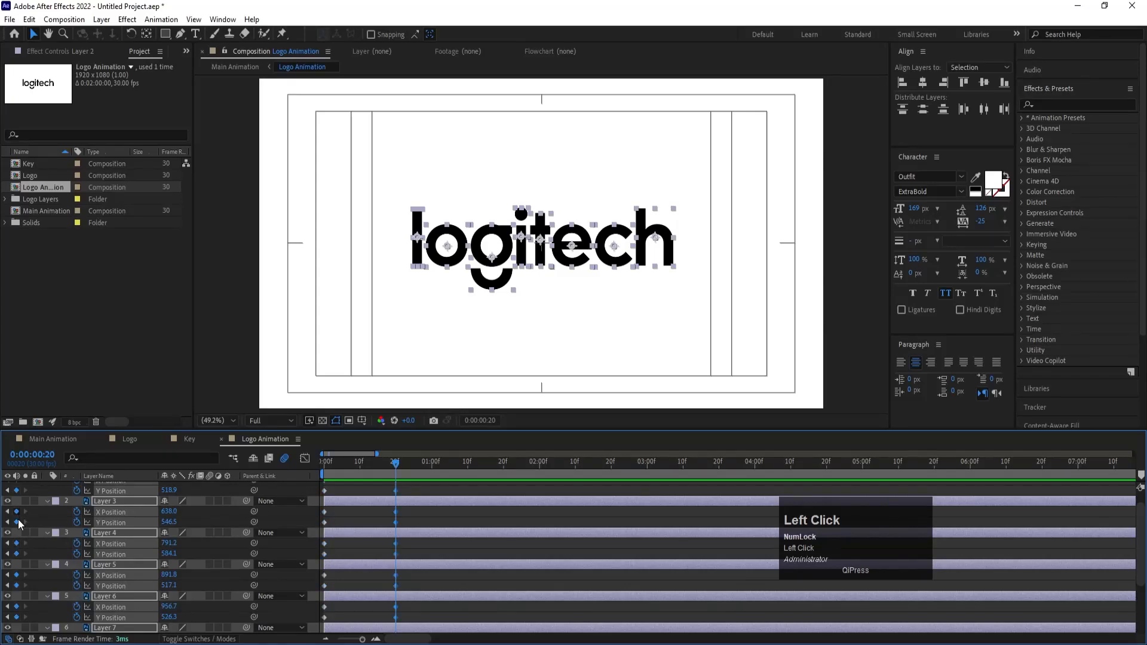
{"action": "left_click", "coordinate": [433, 461]}
{"action": "left_click", "coordinate": [16, 511]}
At 0:00:00:00, stack the letters by aligning their horizontal and vertical centers, and set their X Position to 958.9.
{"action": "left_click", "coordinate": [357, 467]}
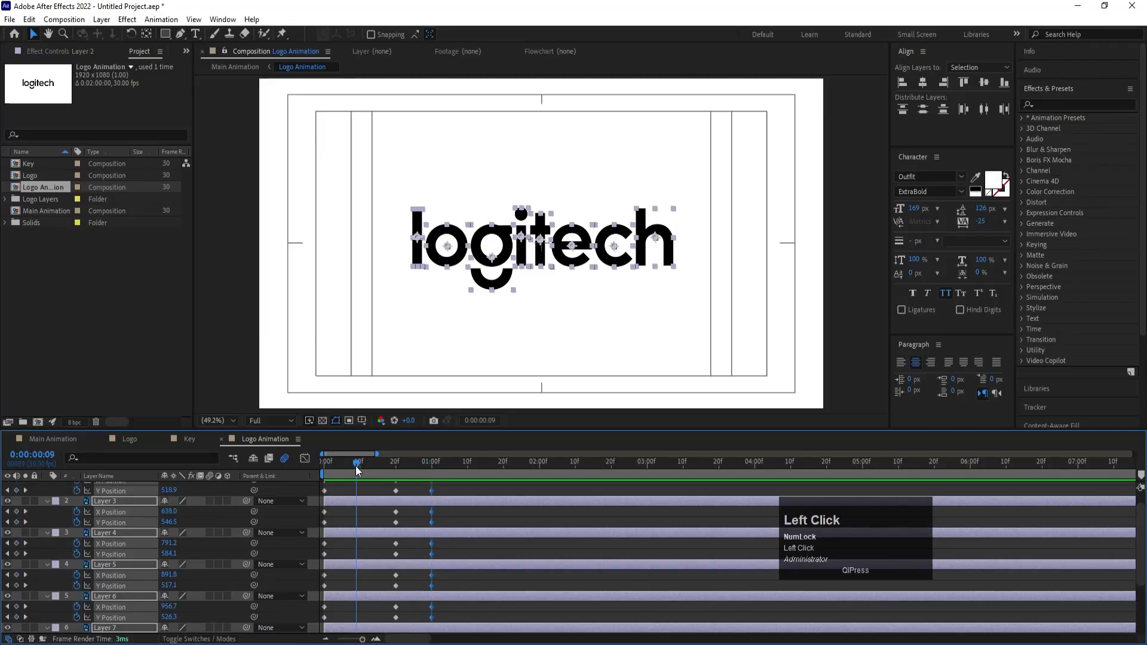
{"action": "left_click", "coordinate": [321, 463]}
{"action": "left_click", "coordinate": [924, 81]}
{"action": "left_click", "coordinate": [983, 84]}
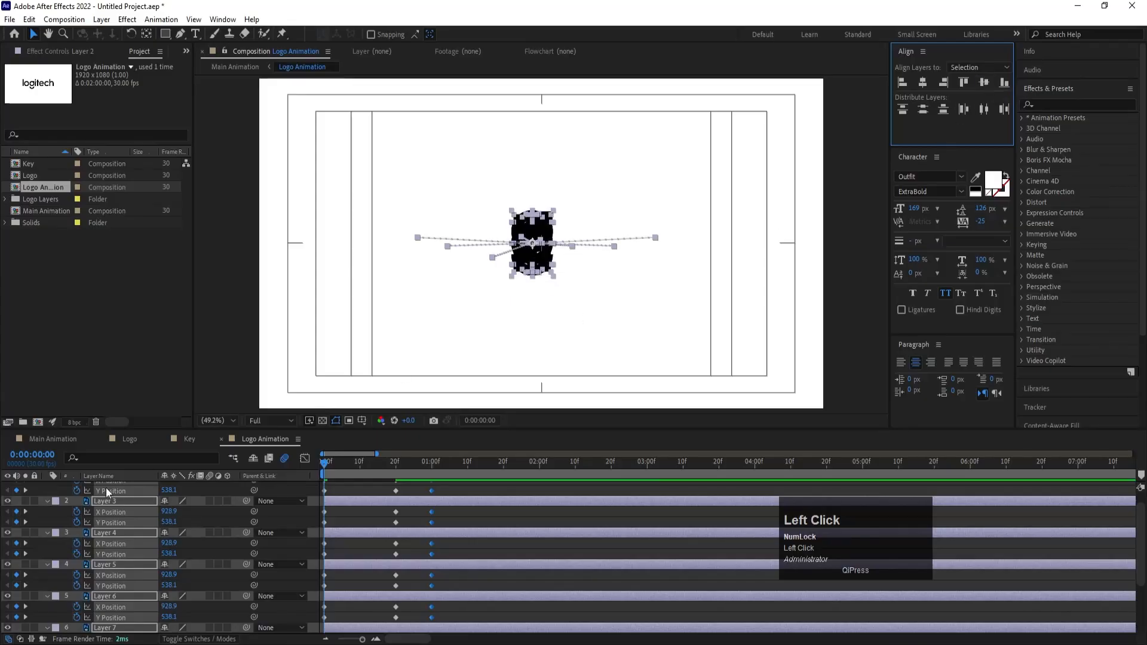
{"action": "scroll", "coordinate": [170, 520], "scroll_direction": "up", "scroll_amount": 2}
{"action": "left_click_drag", "start_coordinate": [172, 497], "coordinate": [293, 495]}
Raise all letters through Y Position keyframes at 0:00:00:10 (Layer 2 at 213.5) and 0:00:00:25 (Layer 2 at 391.9).
{"action": "left_click", "coordinate": [364, 460]}
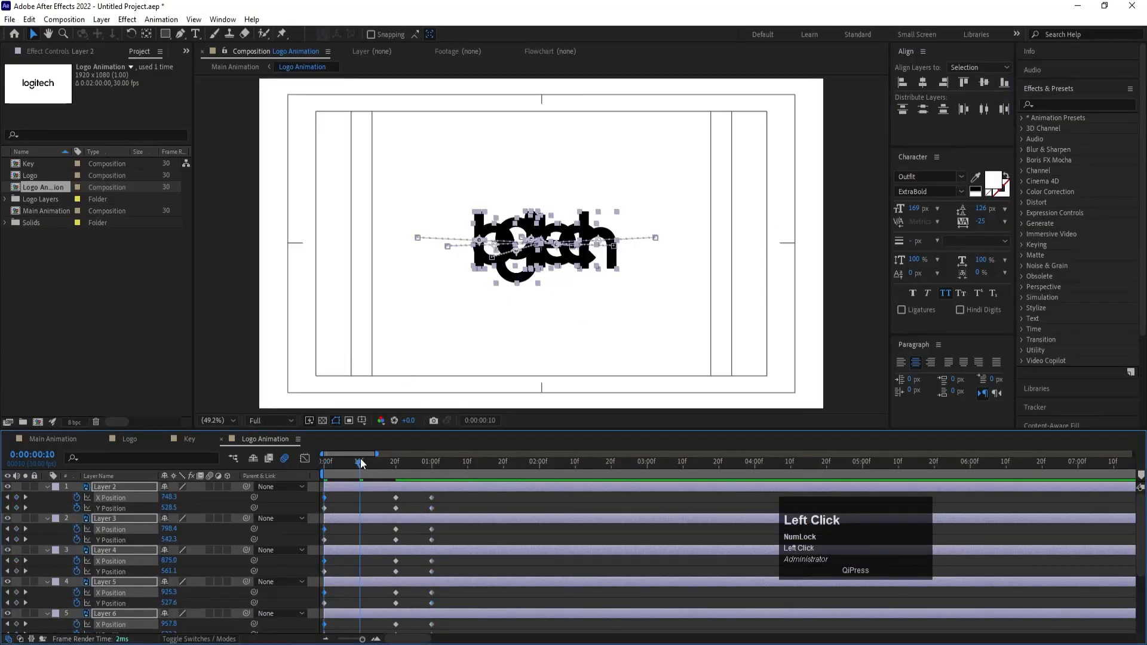
{"action": "left_click_drag", "start_coordinate": [173, 507], "coordinate": [103, 485]}
{"action": "mouse_move", "coordinate": [164, 512]}
{"action": "left_mouse_down"}
{"action": "mouse_move", "coordinate": [134, 511]}
{"action": "mouse_move", "coordinate": [160, 512]}
{"action": "left_mouse_up"}
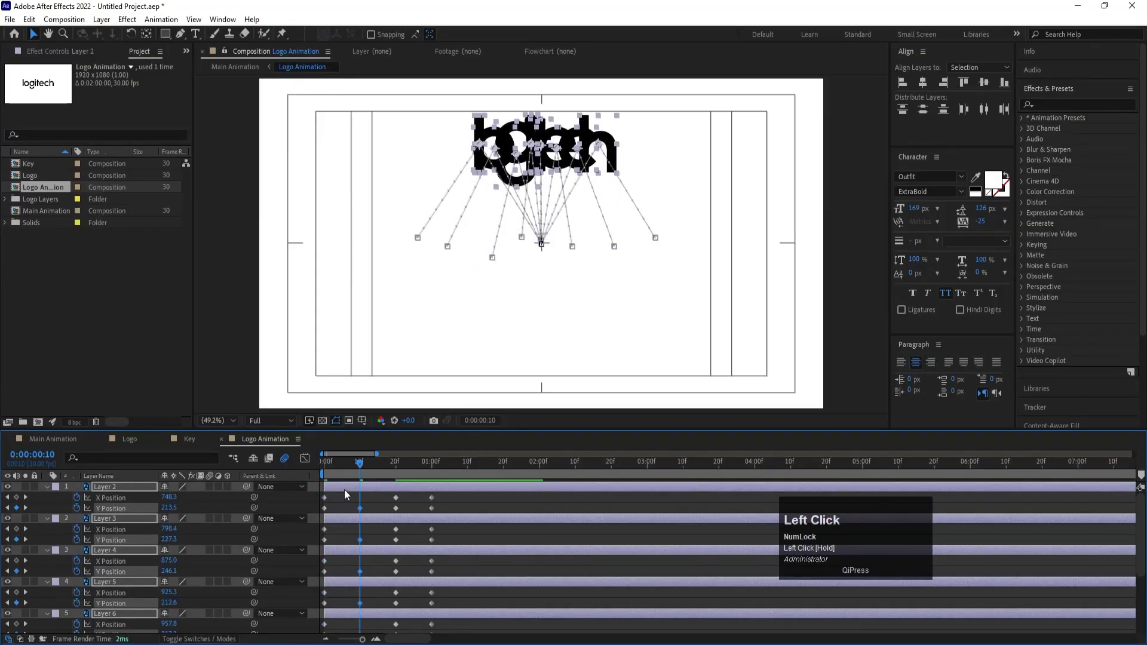
{"action": "left_click_drag", "start_coordinate": [405, 465], "coordinate": [413, 467]}
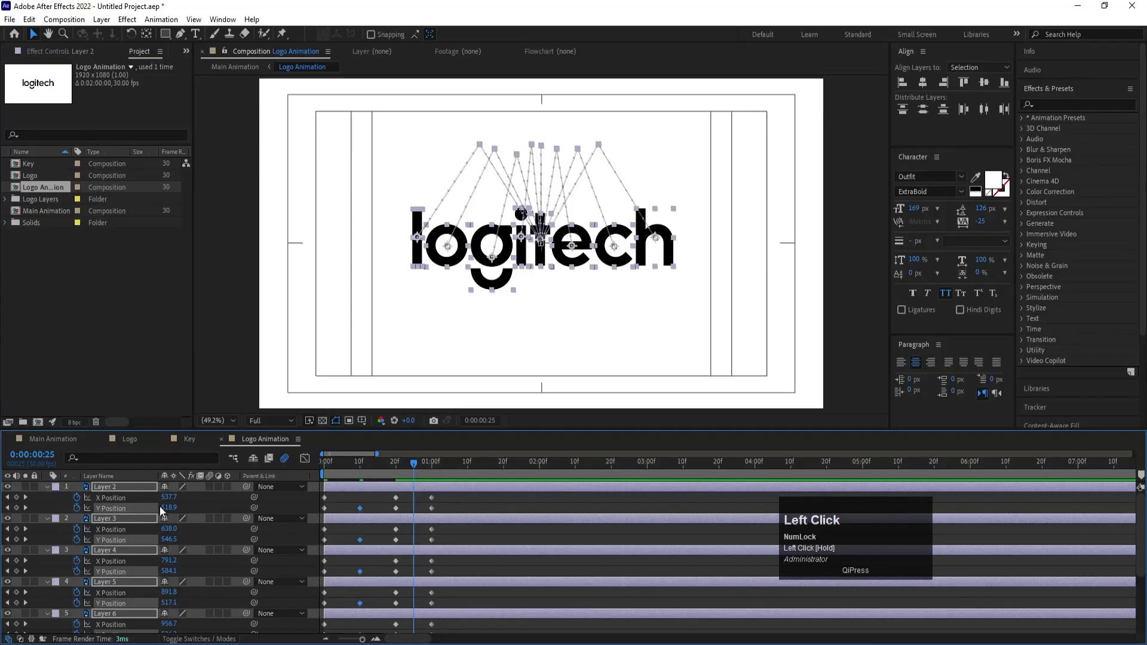
{"action": "left_click_drag", "start_coordinate": [177, 507], "coordinate": [147, 508]}
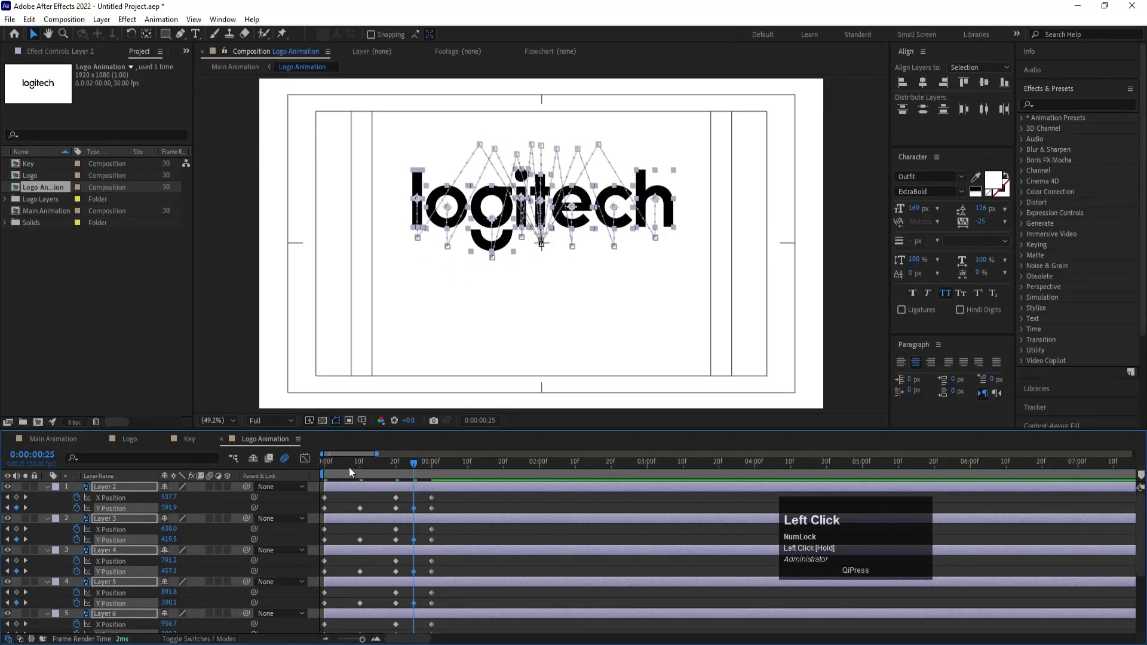
Keyframe Rotation of all letter layers at 0:00:00:00, and enter the revolutions for a second Rotation keyframe at 0:00:00:20.
{"action": "left_click_drag", "start_coordinate": [349, 467], "coordinate": [218, 468]}
{"action": "key", "text": "r"}
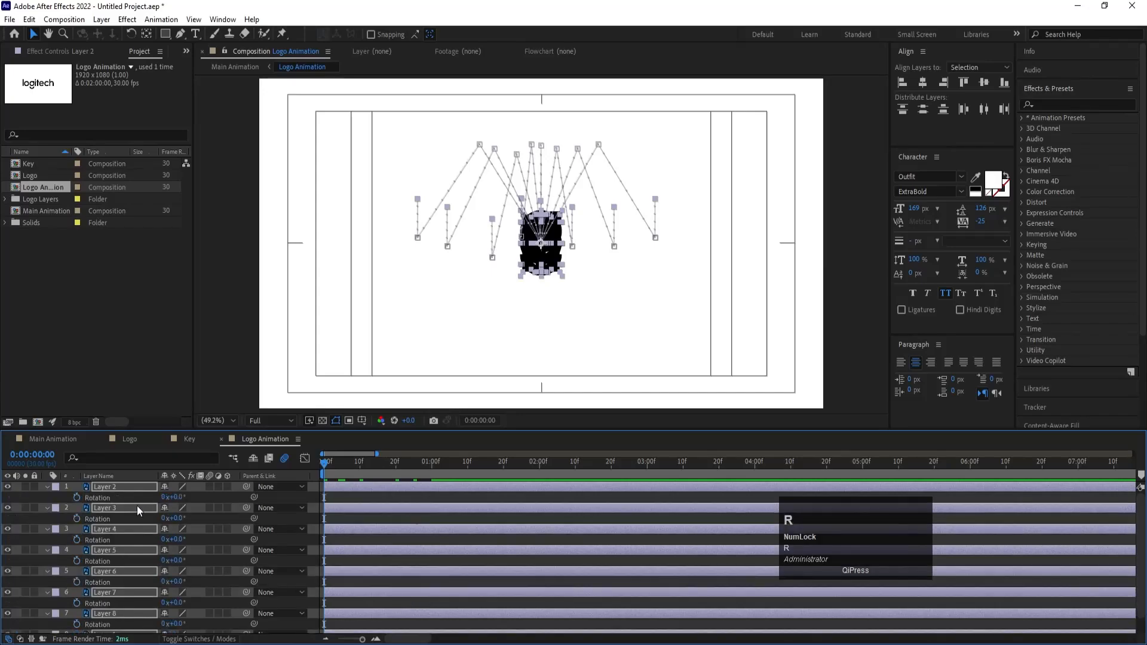
{"action": "key", "text": "u"}
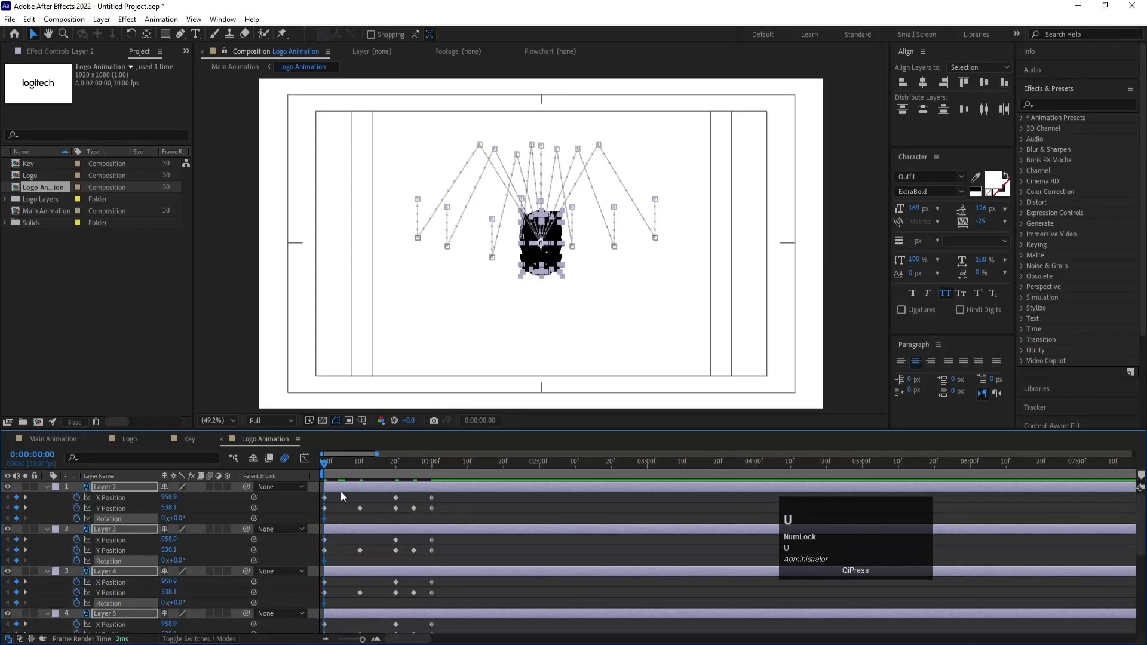
{"action": "key", "text": "k"}
{"action": "key", "text": "k"}
{"action": "left_click", "coordinate": [165, 519]}
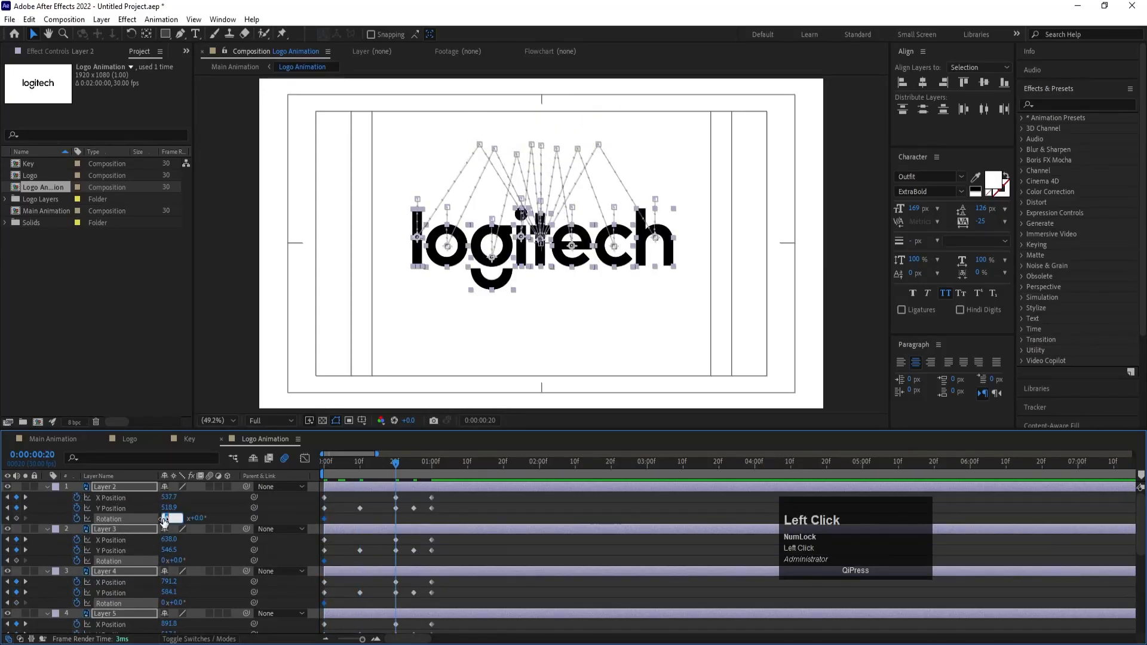
{"action": "key", "text": "Return"}
Filter the timeline properties by "y" and apply Easy Ease to all Y Position keyframes of the letters.
{"action": "left_click_drag", "start_coordinate": [336, 473], "coordinate": [187, 468]}
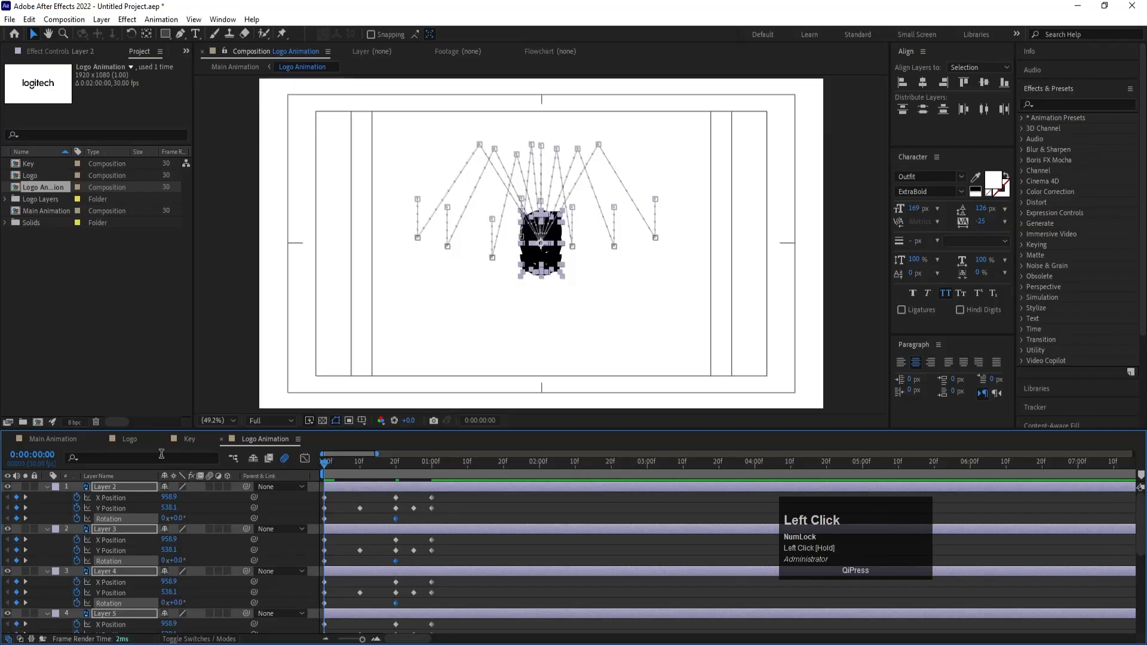
{"action": "left_click", "coordinate": [179, 458]}
{"action": "type", "text": "y"}
{"action": "left_click_drag", "start_coordinate": [479, 501], "coordinate": [287, 635]}
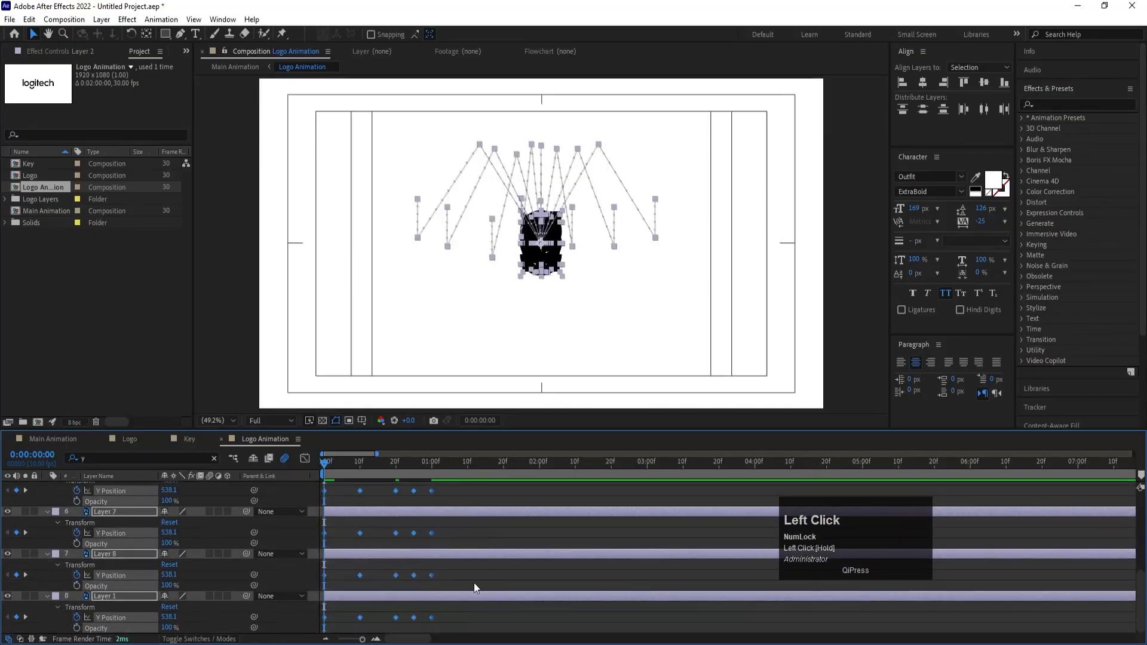
{"action": "scroll", "coordinate": [483, 568], "scroll_direction": "up", "scroll_amount": 5}
{"action": "key", "text": "F9"}
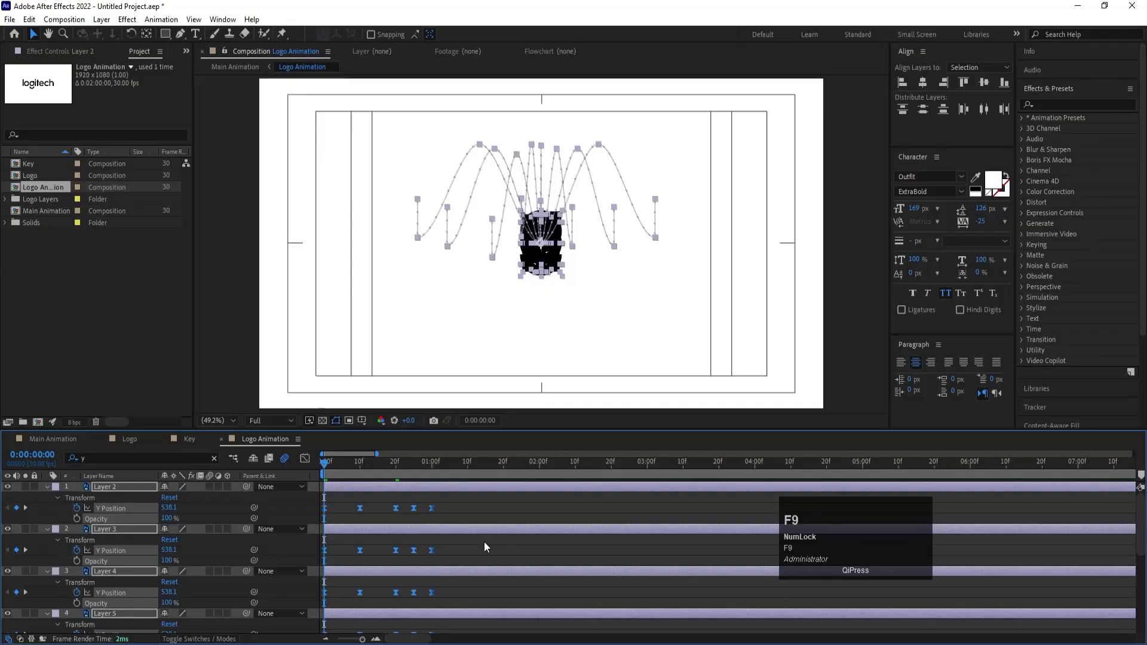
In the graph editor, reshape the letters' first Y Position bounce into sharp speed peaks near 0:00:00:00 and 0:00:00:20.
{"action": "key", "text": "equal"}
{"action": "key", "text": "equal"}
{"action": "left_click", "coordinate": [306, 458]}
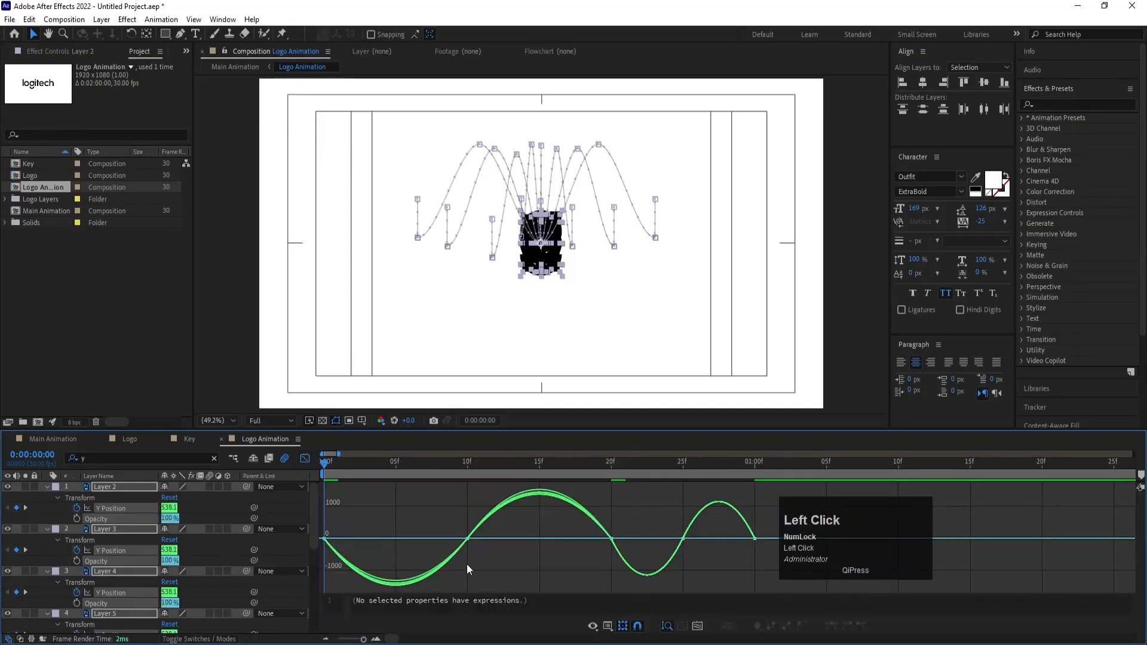
{"action": "left_click_drag", "start_coordinate": [426, 495], "coordinate": [502, 571]}
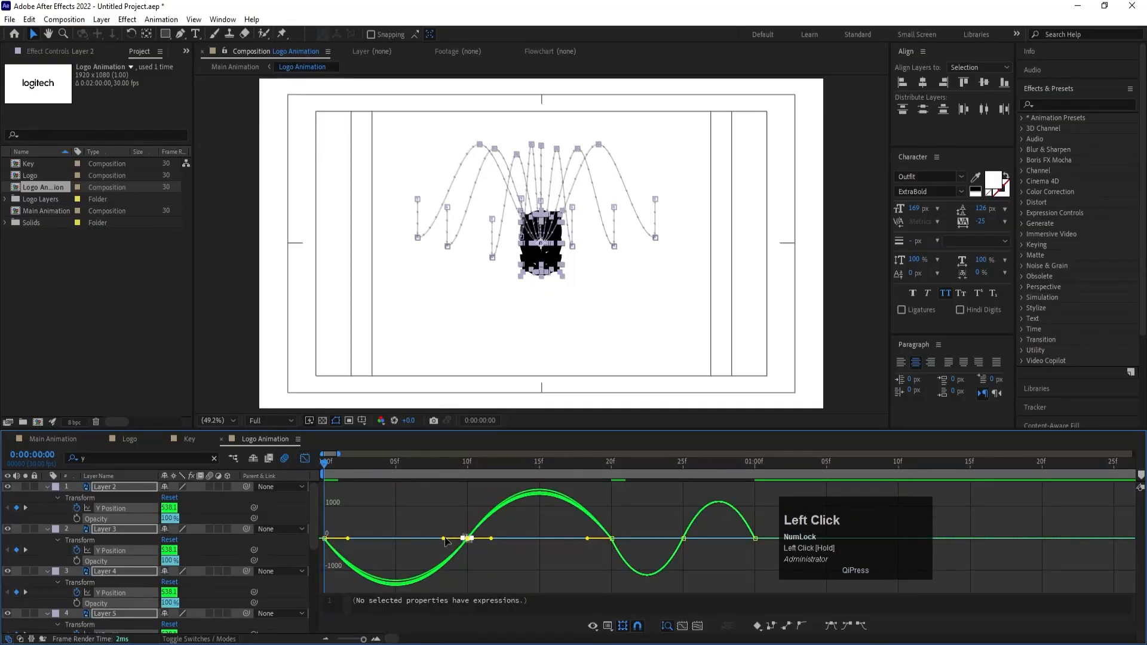
{"action": "left_click_drag", "start_coordinate": [444, 538], "coordinate": [412, 575]}
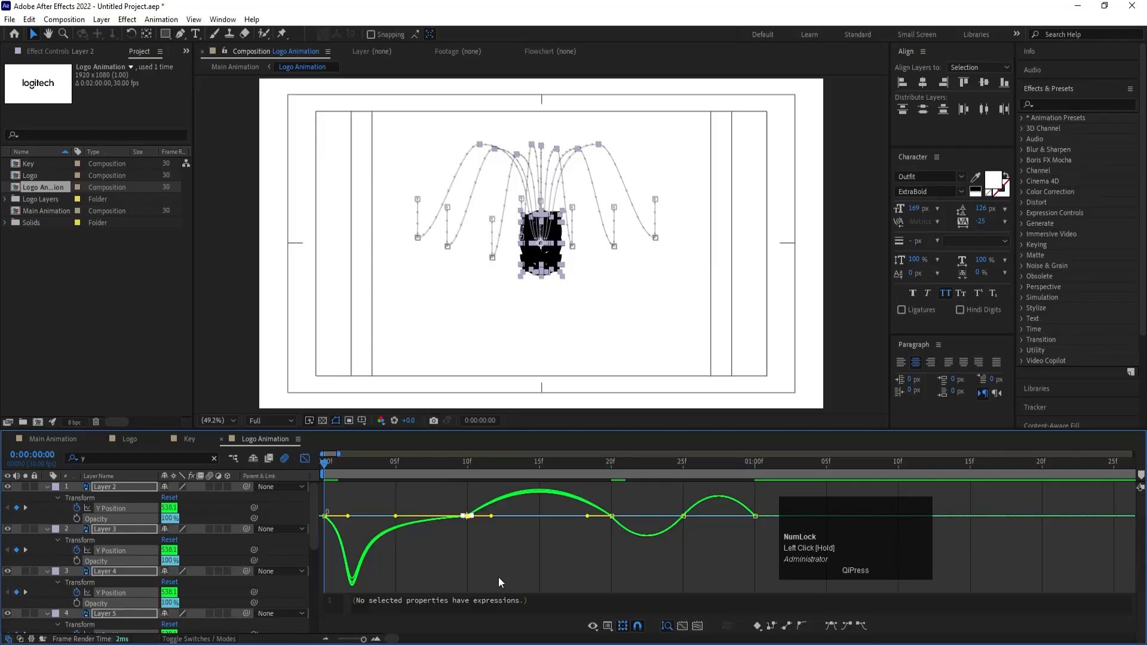
{"action": "left_click_drag", "start_coordinate": [498, 575], "coordinate": [601, 518]}
{"action": "left_click_drag", "start_coordinate": [363, 490], "coordinate": [341, 536]}
{"action": "key", "text": "minus"}
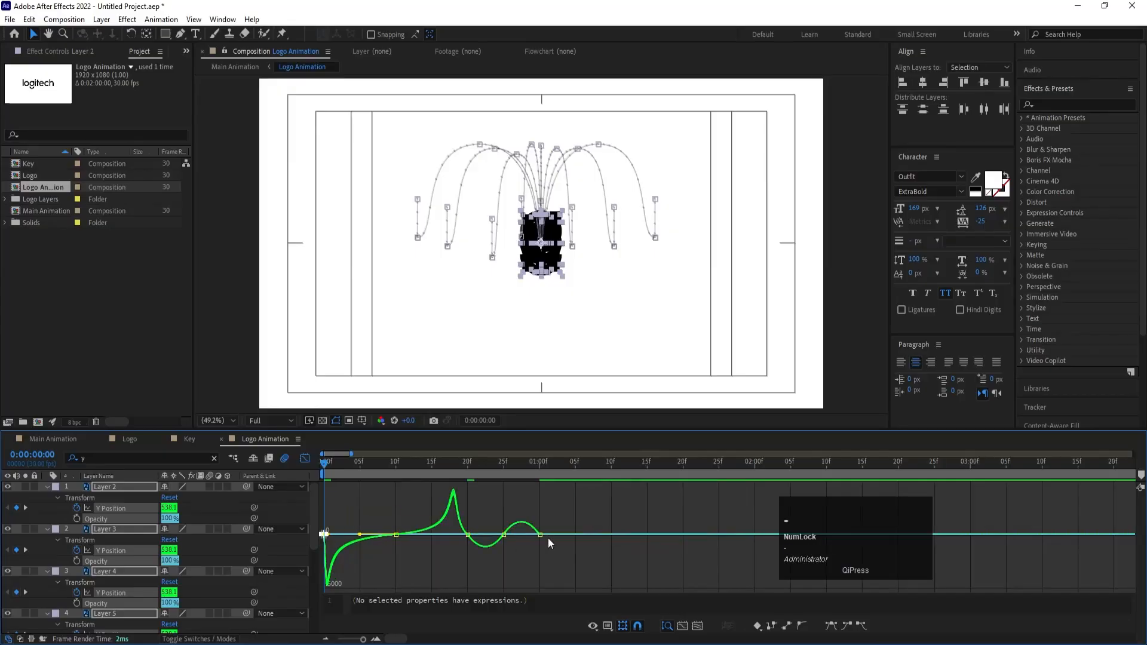
Reshape the letters' second, smaller Y Position bounce into sharp speed peaks just after 0:00:00:20 and just before 0:00:01:00.
{"action": "left_click_drag", "start_coordinate": [501, 496], "coordinate": [510, 551]}
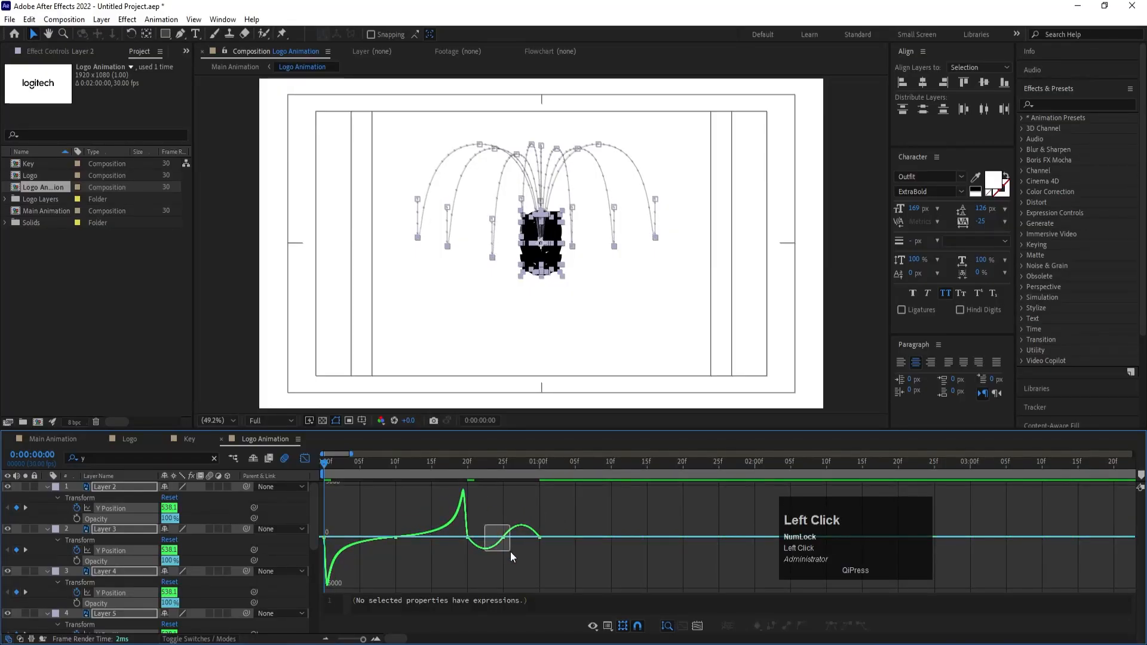
{"action": "key", "text": "equal"}
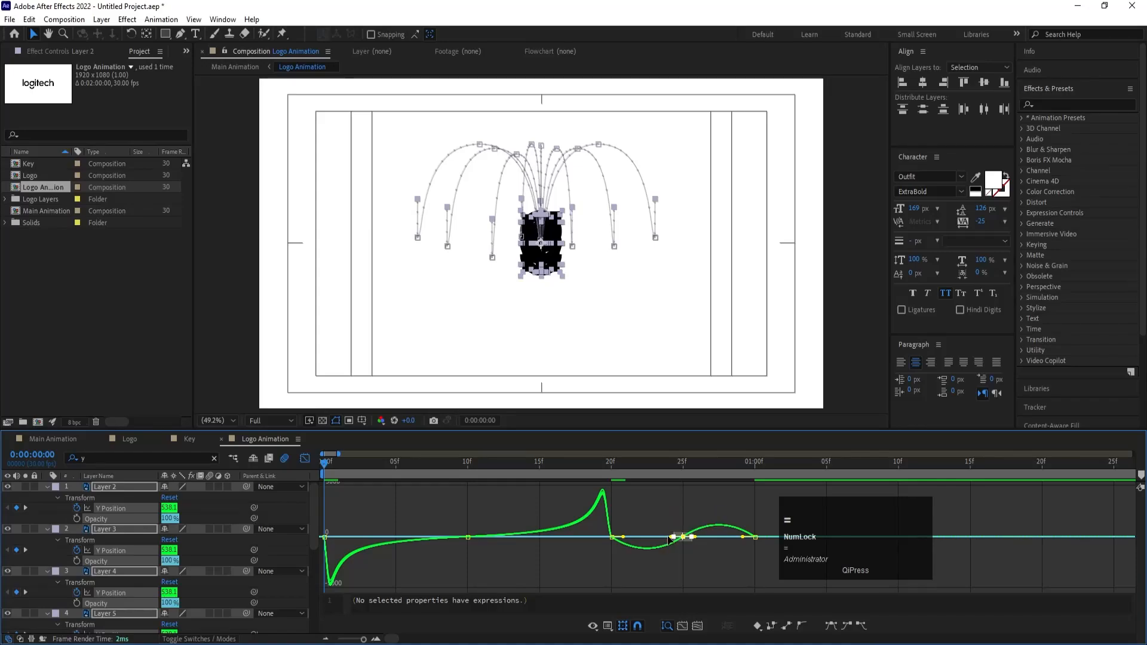
{"action": "left_click_drag", "start_coordinate": [671, 536], "coordinate": [625, 534]}
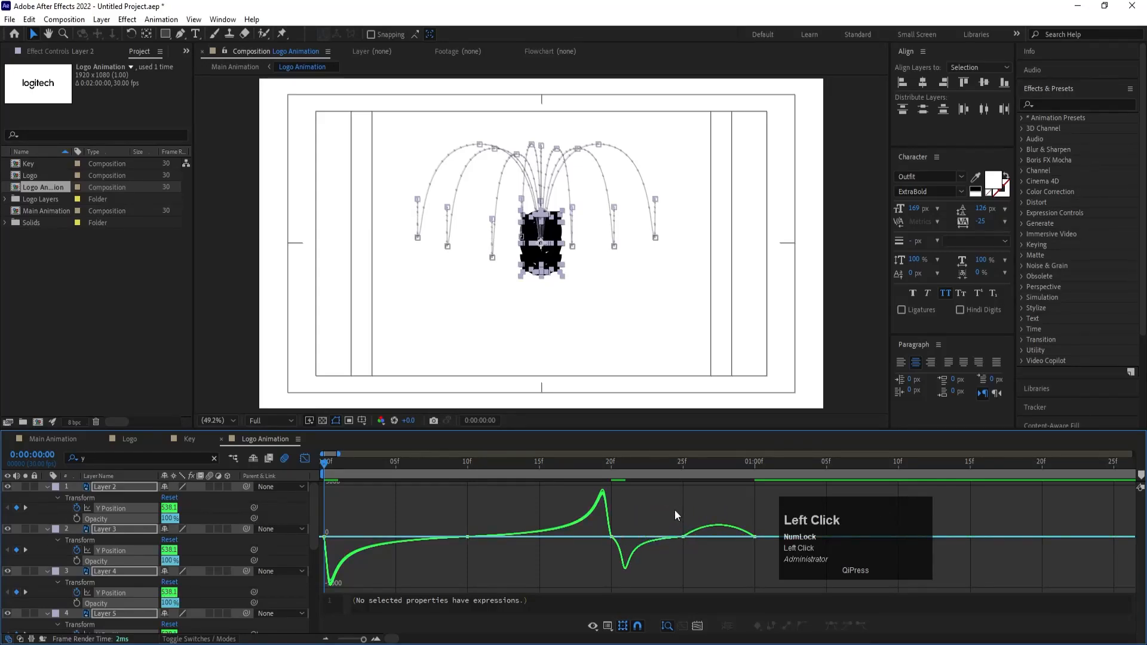
{"action": "left_click_drag", "start_coordinate": [694, 536], "coordinate": [754, 539]}
{"action": "left_click", "coordinate": [611, 537]}
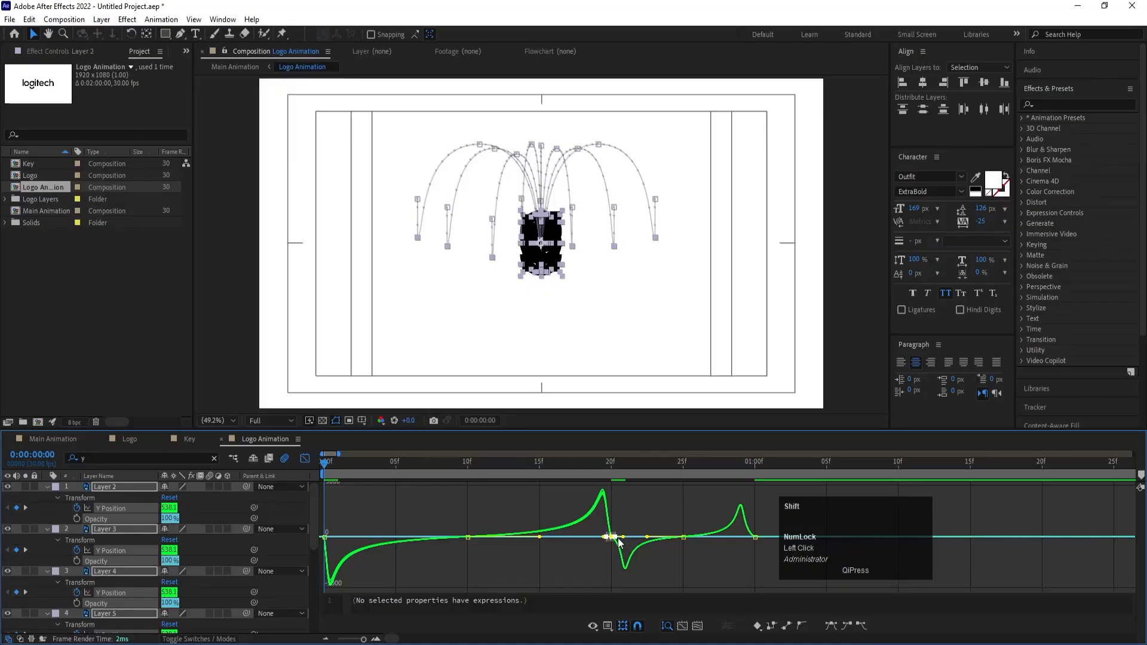
{"action": "left_click_drag", "start_coordinate": [623, 537], "coordinate": [616, 539]}
{"action": "left_click_drag", "start_coordinate": [772, 514], "coordinate": [747, 536]}
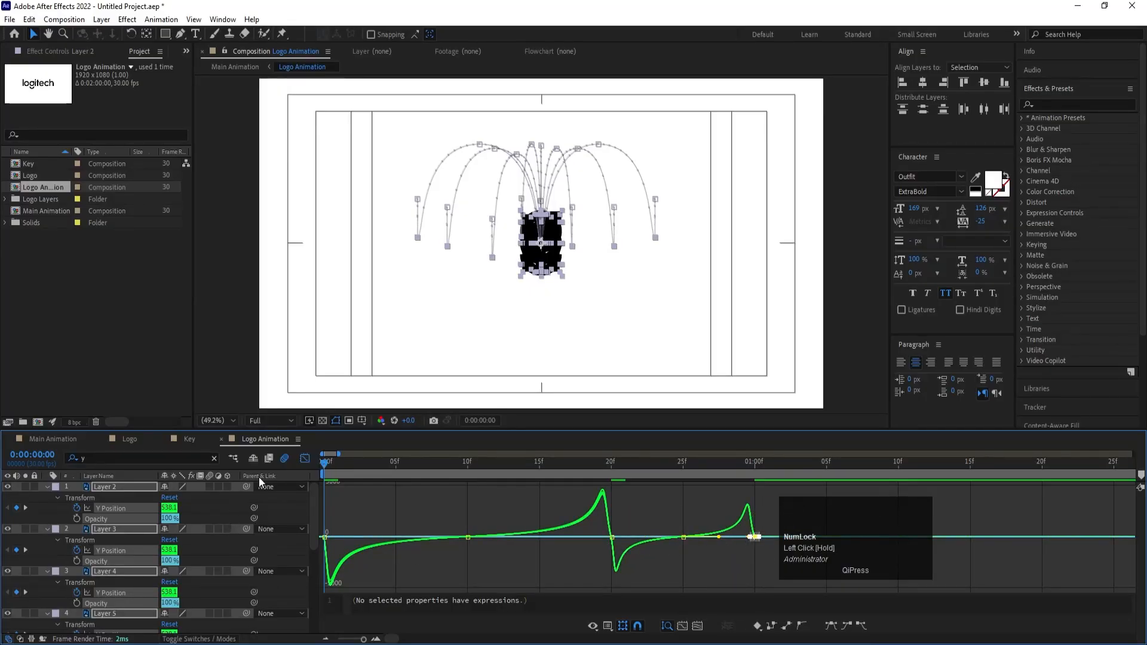
Leave the graph editor and keyframe Scale of all letter layers at 0:00:00:00 and 0:00:00:20.
{"action": "left_click", "coordinate": [304, 459]}
{"action": "key", "text": "s"}
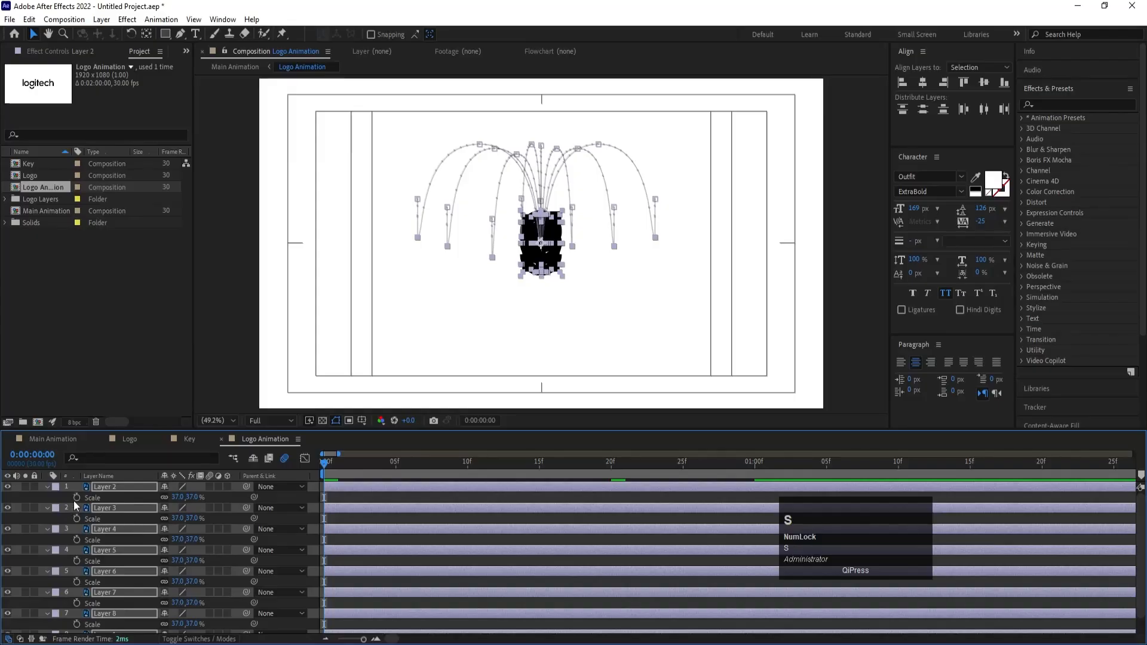
{"action": "left_click", "coordinate": [92, 498]}
{"action": "key", "text": "u"}
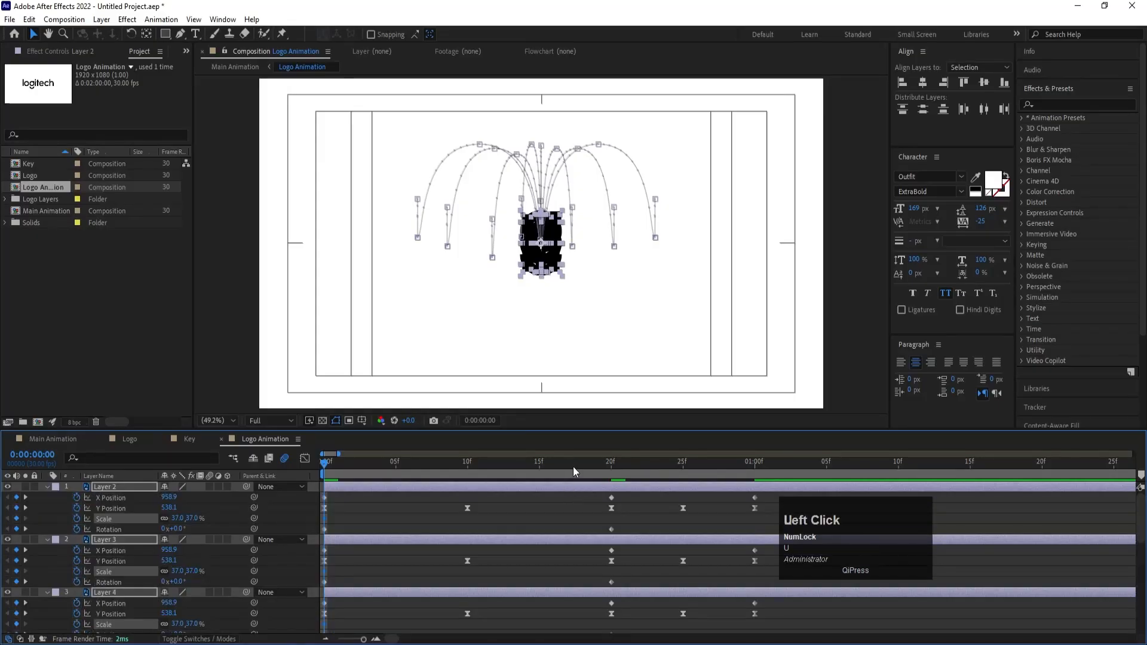
{"action": "left_click", "coordinate": [611, 462]}
{"action": "left_click", "coordinate": [16, 518]}
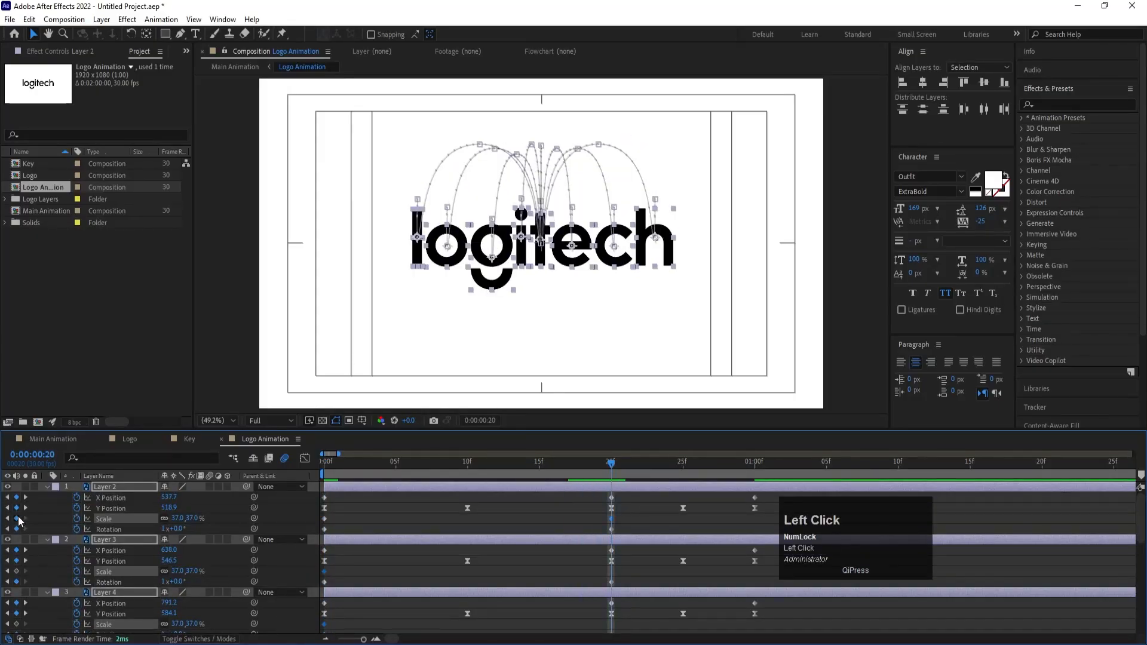
Set the letters' Scale to 10% on the keyframe at 0:00:00:00 and preview the growth.
{"action": "key", "text": "Home"}
{"action": "left_click", "coordinate": [173, 519]}
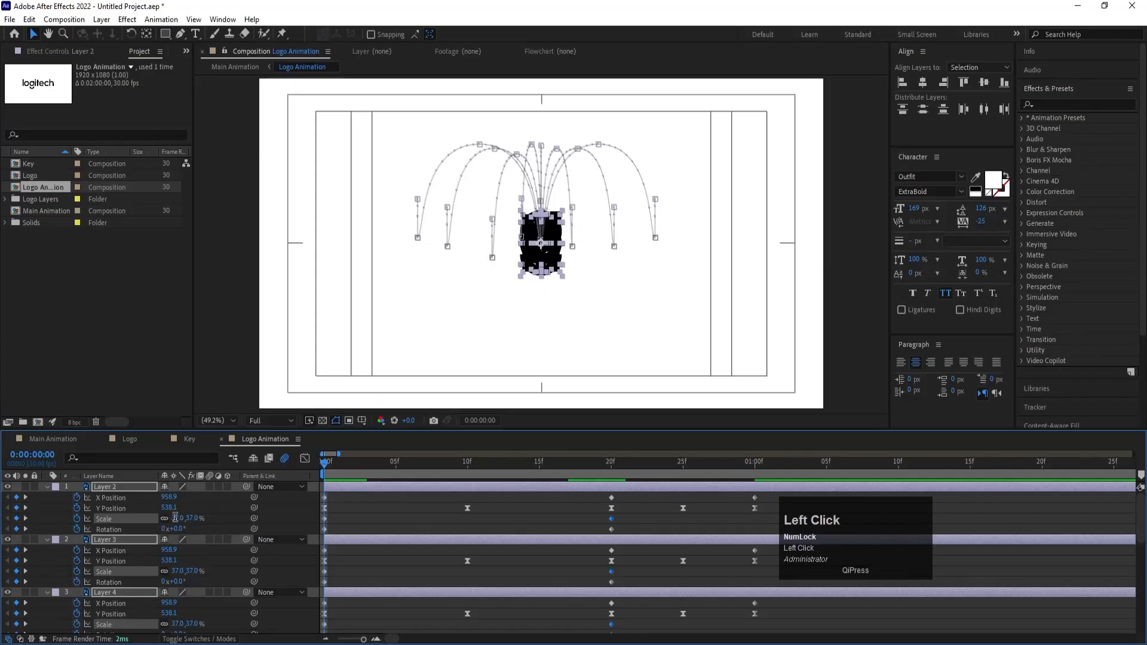
{"action": "type", "text": "10"}
{"action": "key", "text": "Return"}
{"action": "key", "text": "space"}
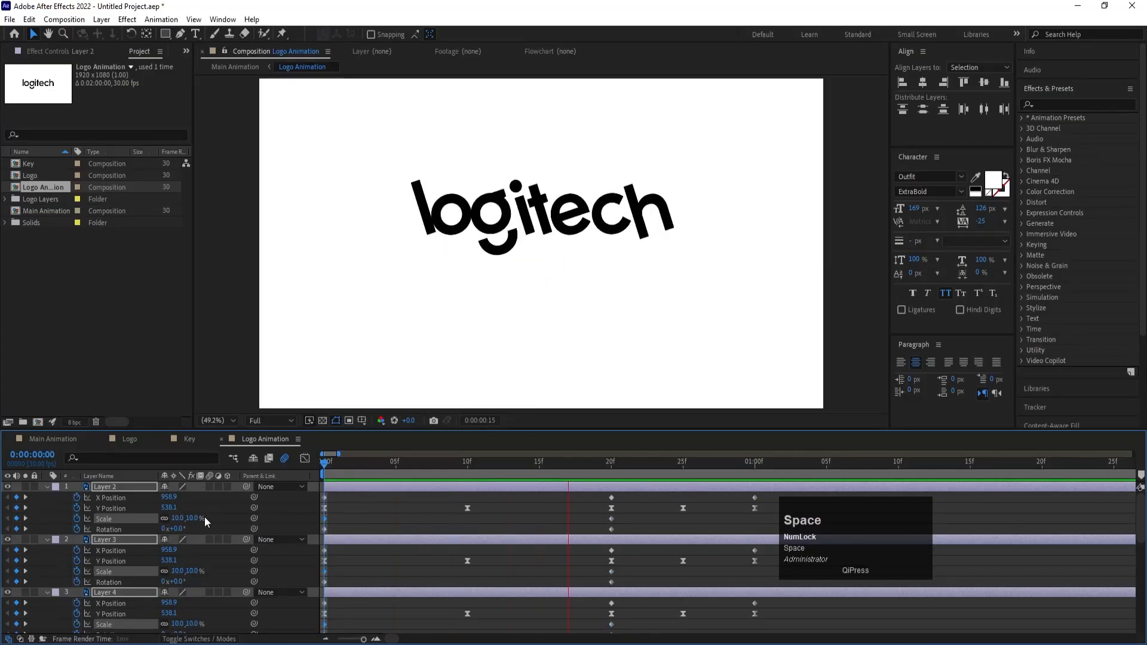
{"action": "left_click", "coordinate": [318, 465]}
{"action": "left_click_drag", "start_coordinate": [317, 465], "coordinate": [333, 482]}
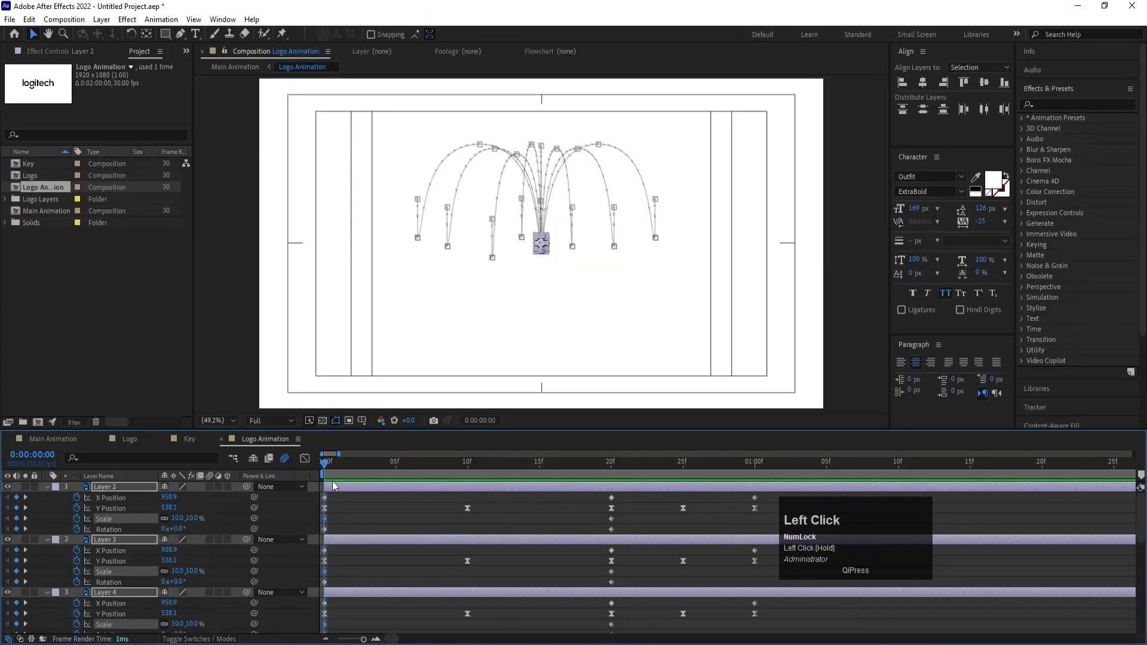
Collapse all letter layers and trim their out points to 0:00:00:02.
{"action": "key", "text": "u"}
{"action": "left_click", "coordinate": [373, 595]}
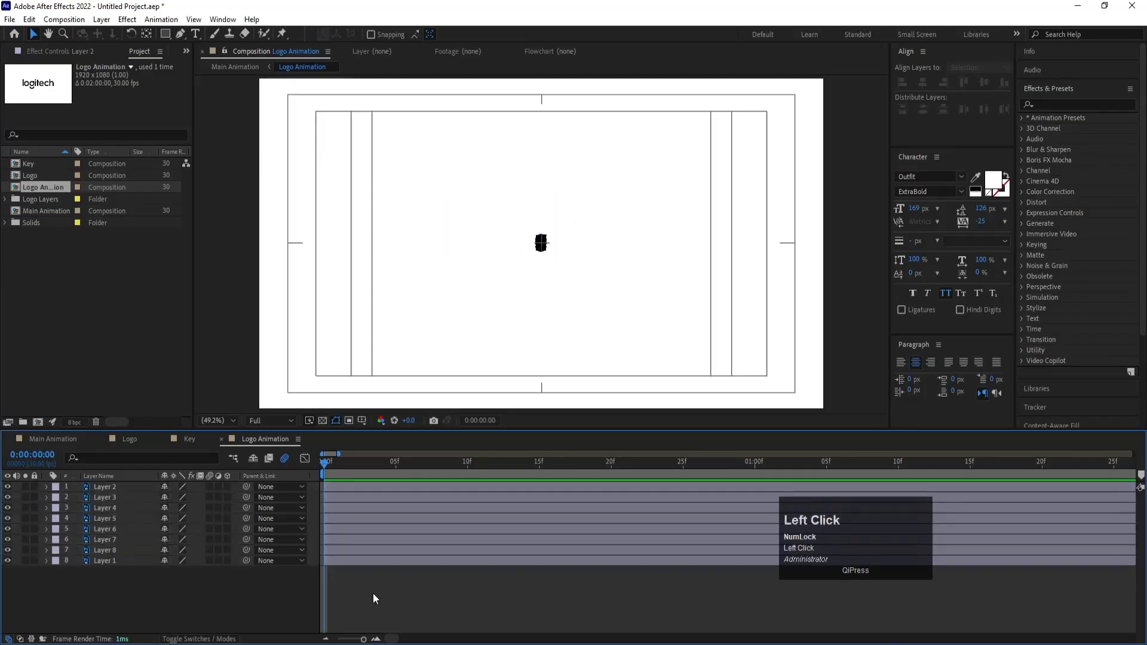
{"action": "key", "text": "Page_Down"}
{"action": "key", "text": "Page_Down"}
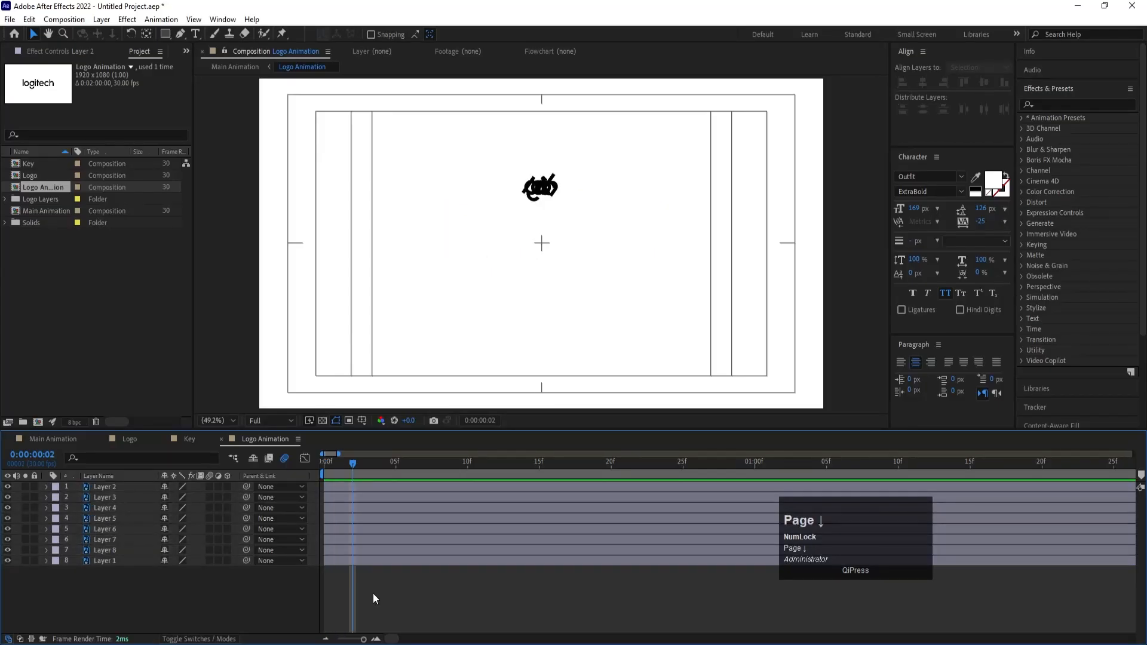
{"action": "key", "text": "minus"}
{"action": "key", "text": "minus"}
{"action": "key", "text": "ctrl+a"}
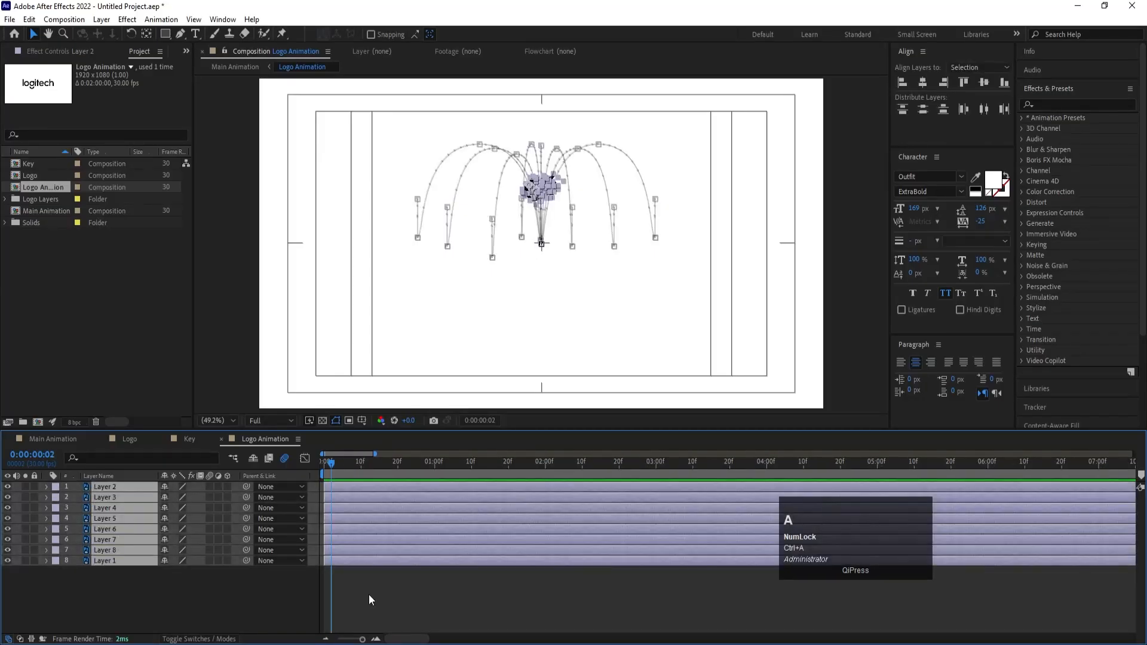
{"action": "key", "text": "alt+bracketright"}
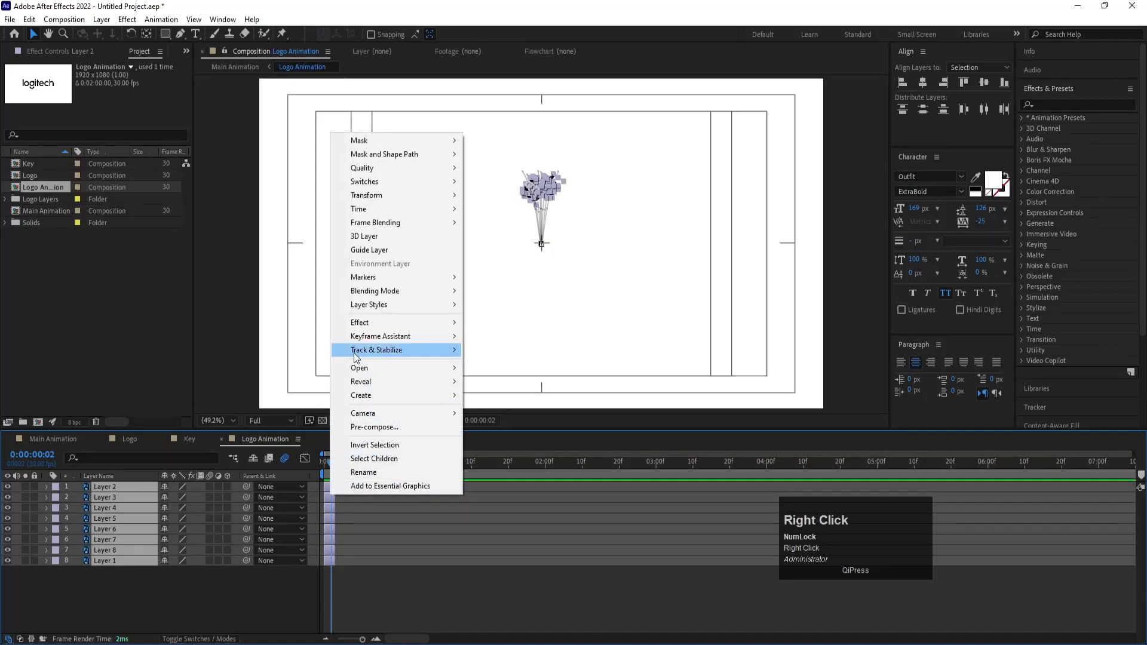
Sequence the letter layers without overlap, then extend all their out points to a little past 30 seconds.
{"action": "left_click", "coordinate": [382, 337]}
{"action": "left_click", "coordinate": [498, 445]}
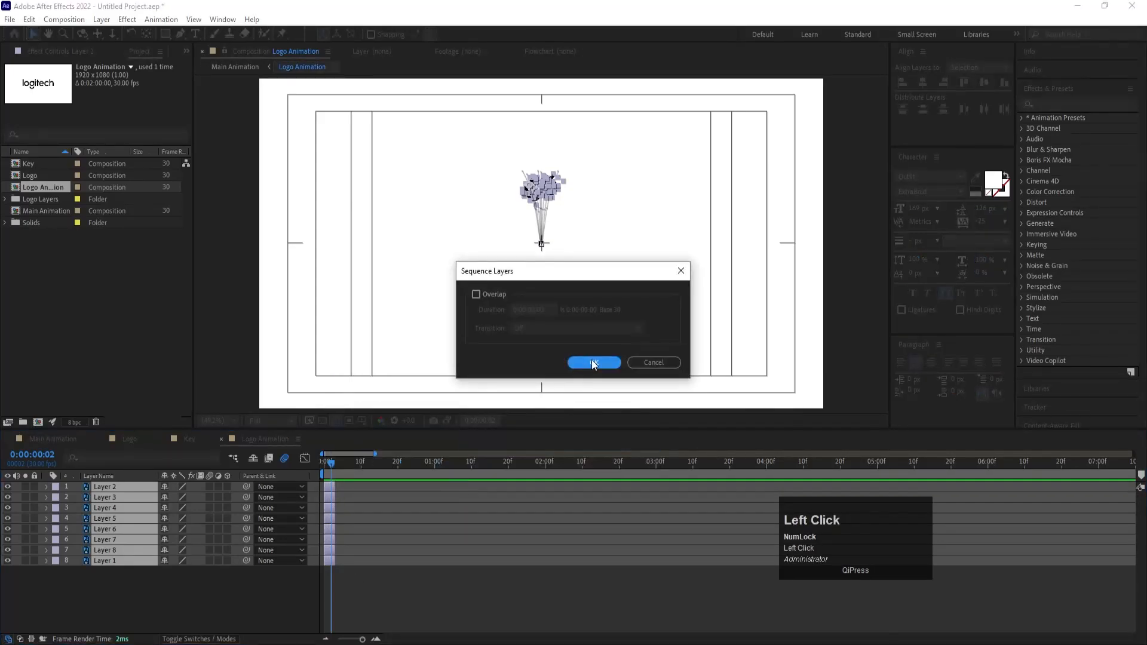
{"action": "left_click", "coordinate": [591, 360]}
{"action": "key", "text": "minus"}
{"action": "key", "text": "minus"}
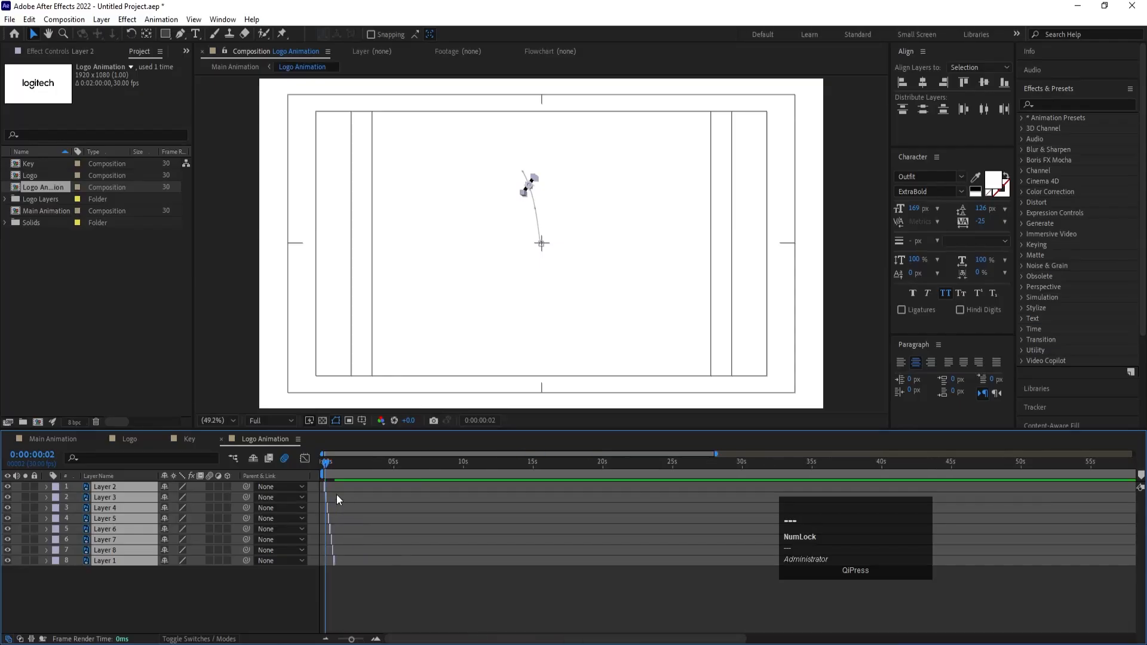
{"action": "left_click_drag", "start_coordinate": [329, 489], "coordinate": [774, 469]}
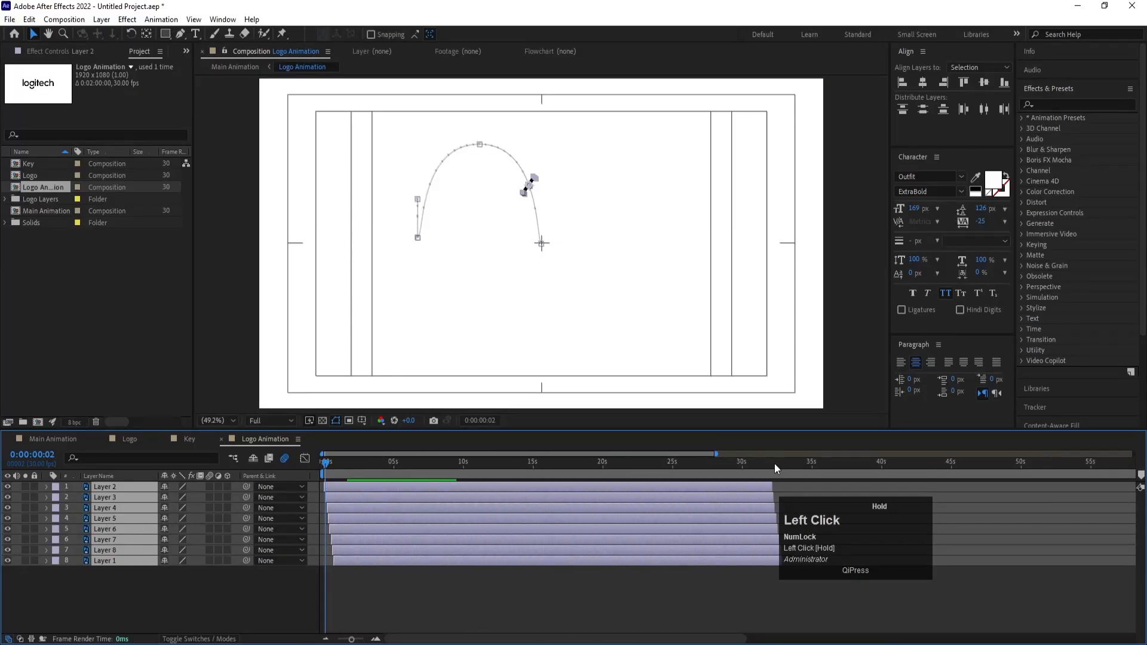
Enable motion blur on all letter layers and preview the staggered logo animation from the start.
{"action": "left_click", "coordinate": [210, 486]}
{"action": "key", "text": "space"}
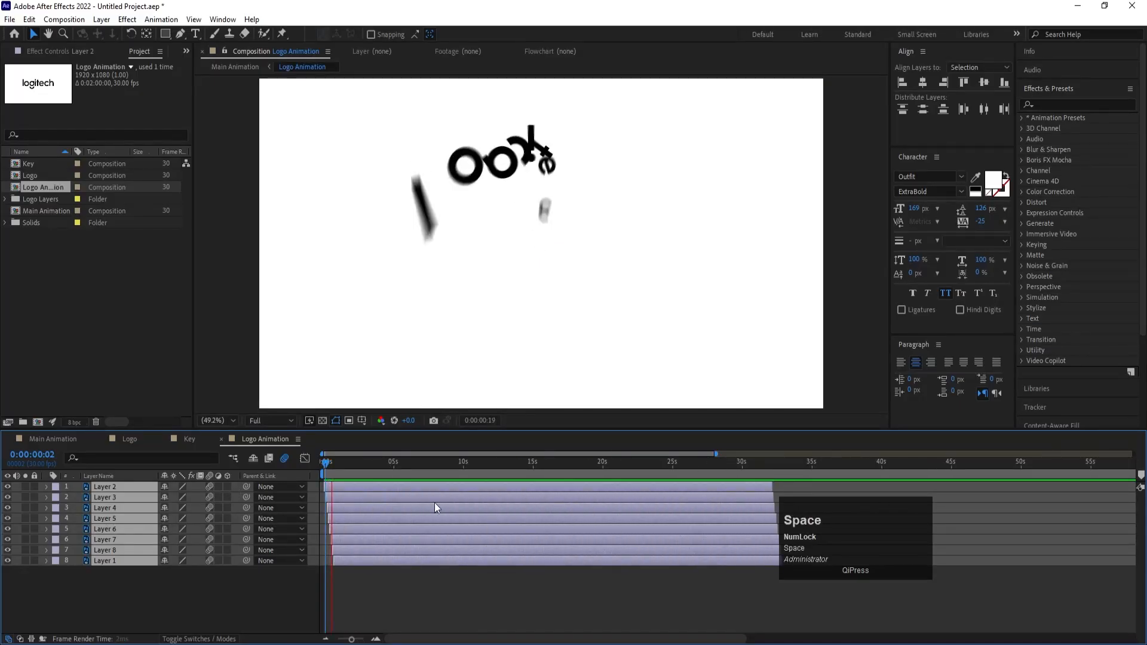
{"action": "key", "text": "space"}
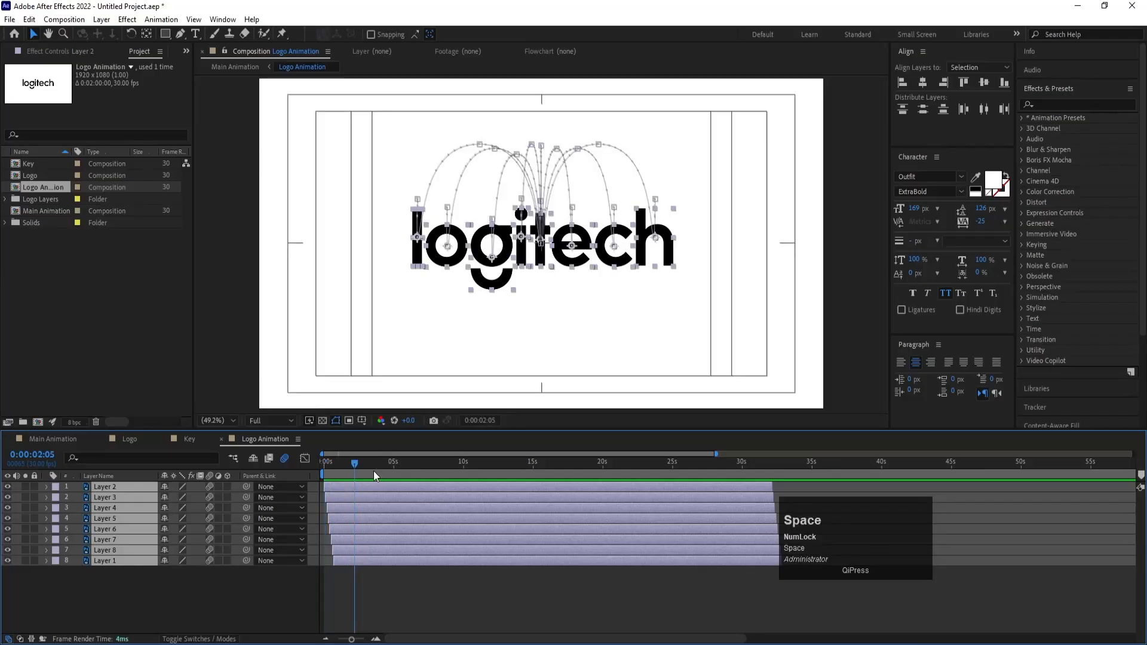
{"action": "left_click", "coordinate": [326, 467]}
{"action": "key", "text": "space"}
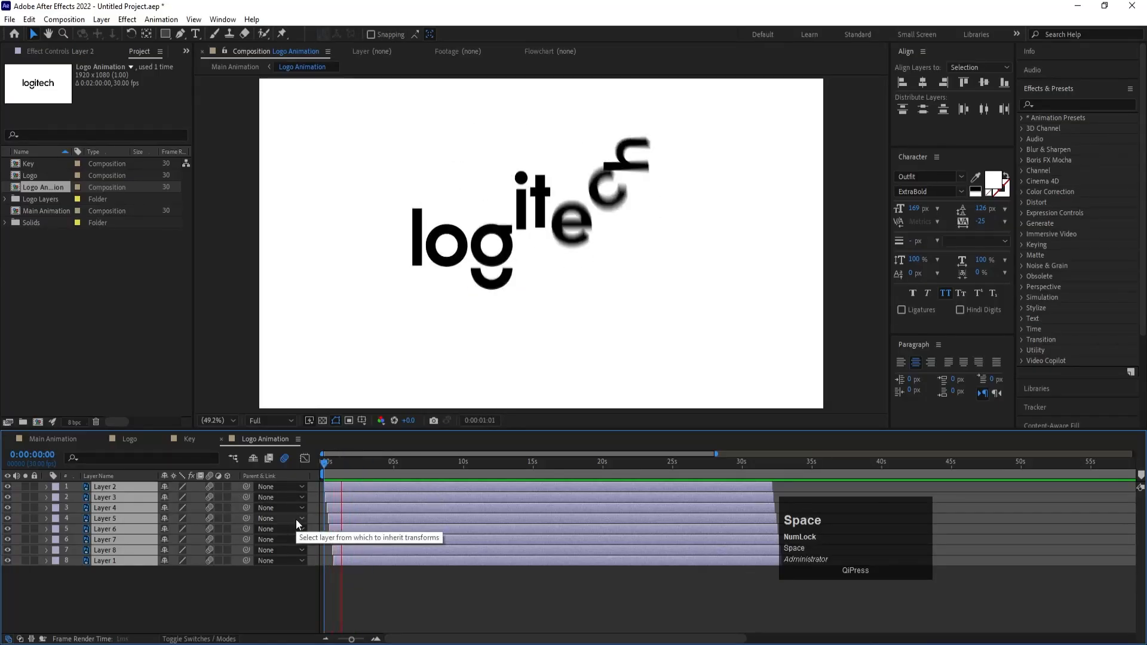
{"action": "key", "text": "space"}
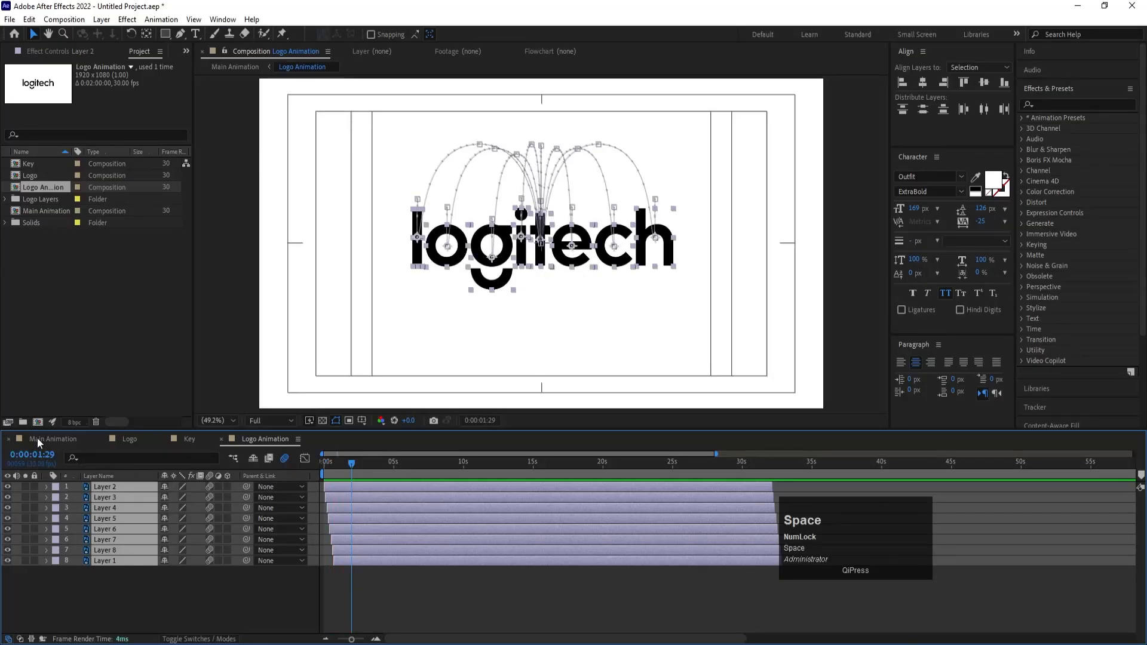
Open the Main Animation composition and preview the transition from arrow keys to logo, including a full run from 0:00:00:00.
{"action": "left_click", "coordinate": [38, 442]}
{"action": "left_click_drag", "start_coordinate": [454, 470], "coordinate": [431, 467]}
{"action": "key", "text": "space"}
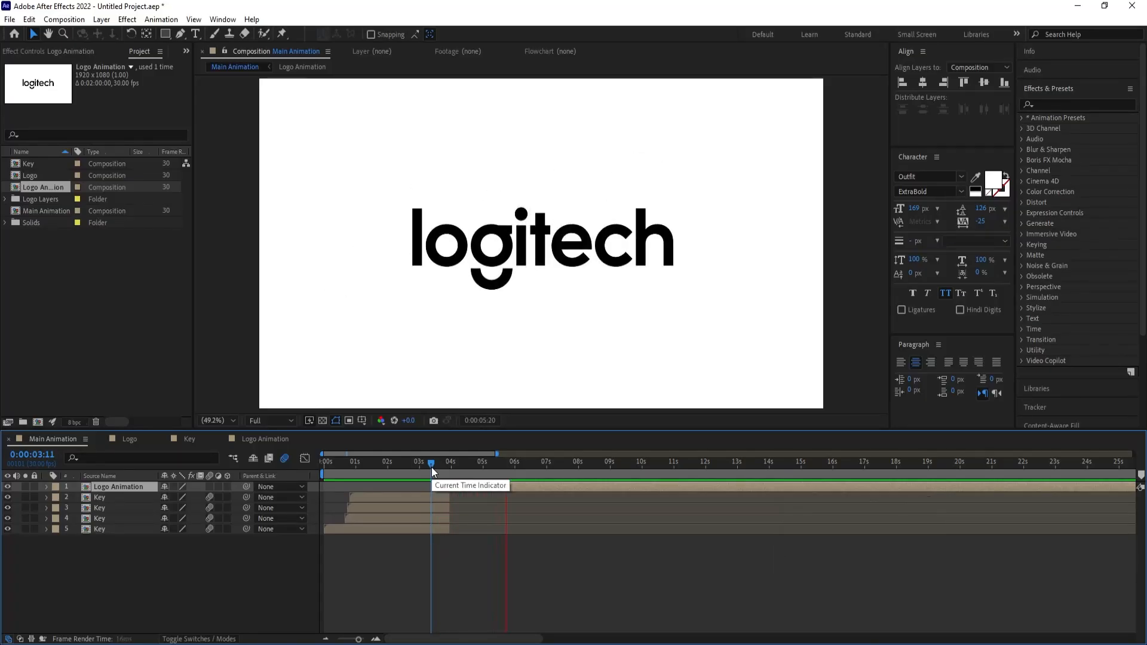
{"action": "key", "text": "space"}
{"action": "left_click_drag", "start_coordinate": [431, 464], "coordinate": [242, 468]}
{"action": "key", "text": "space"}
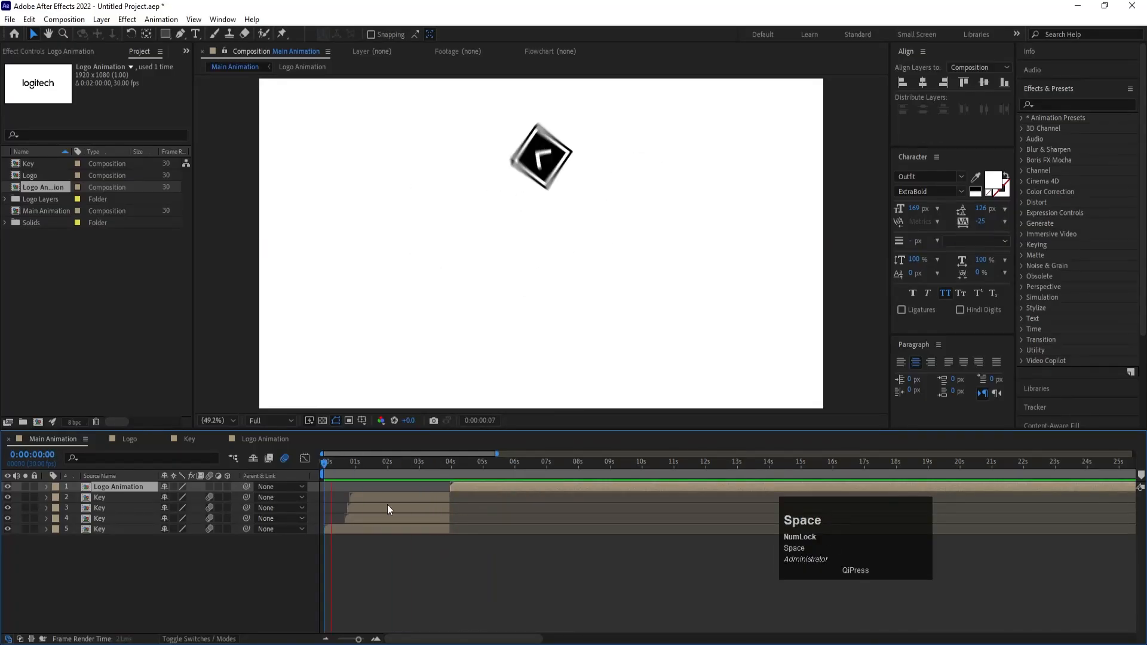
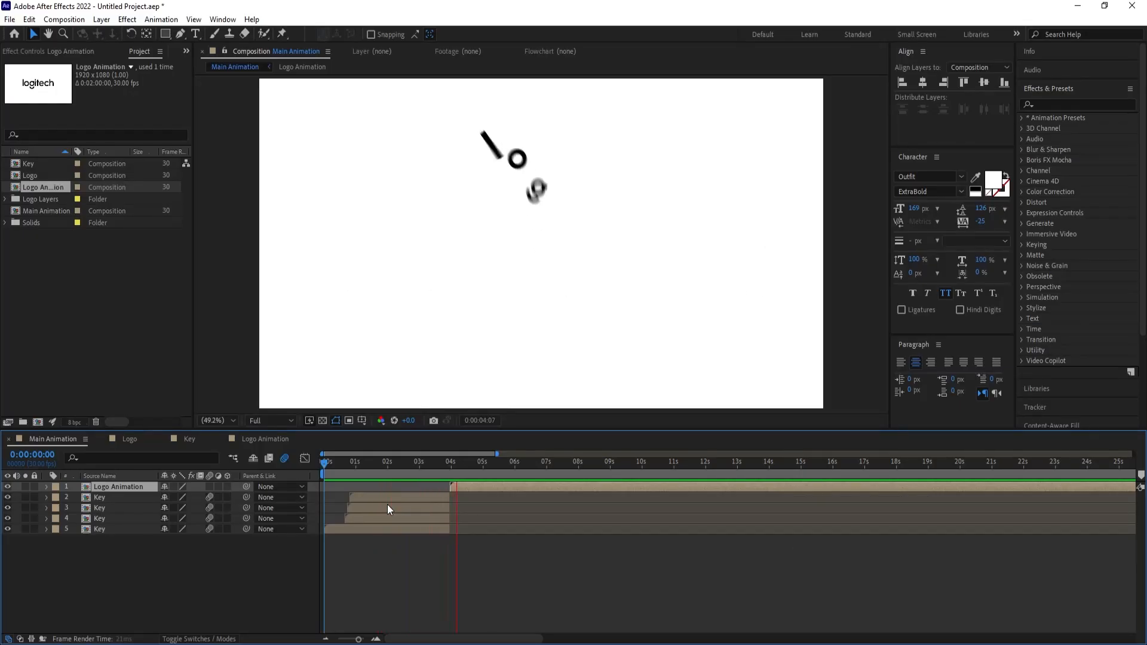
{"action": "key", "text": "space"}
Create a white full-size solid in Main Animation and place it below all other layers as the background.
{"action": "left_click", "coordinate": [174, 561]}
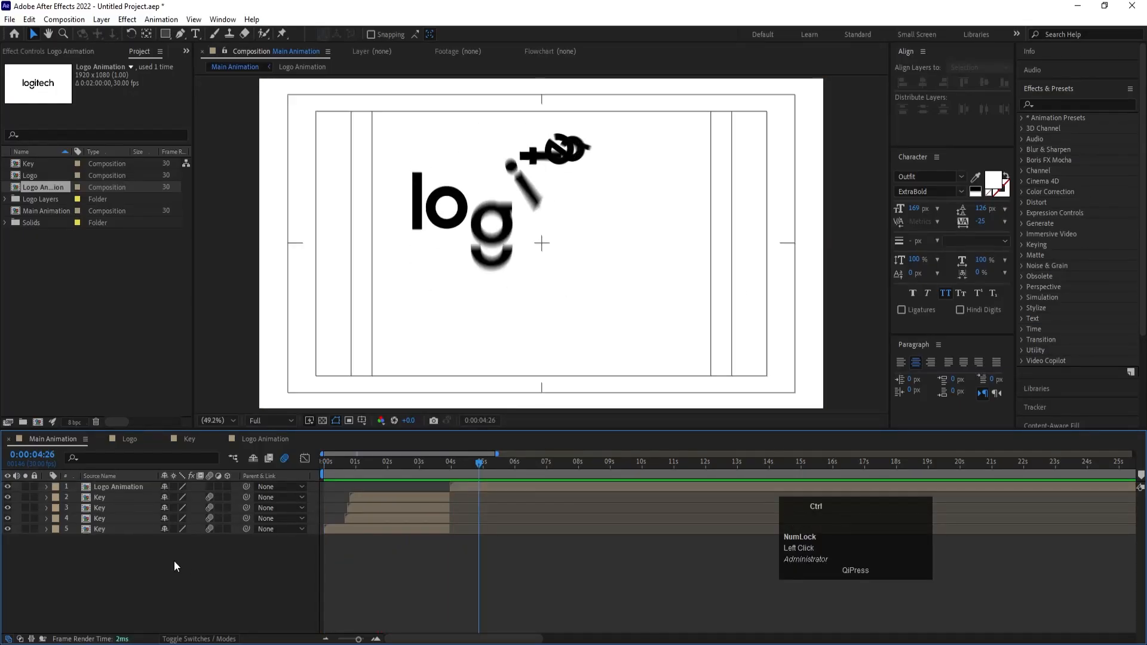
{"action": "key", "text": "ctrl+y"}
{"action": "left_click", "coordinate": [557, 530]}
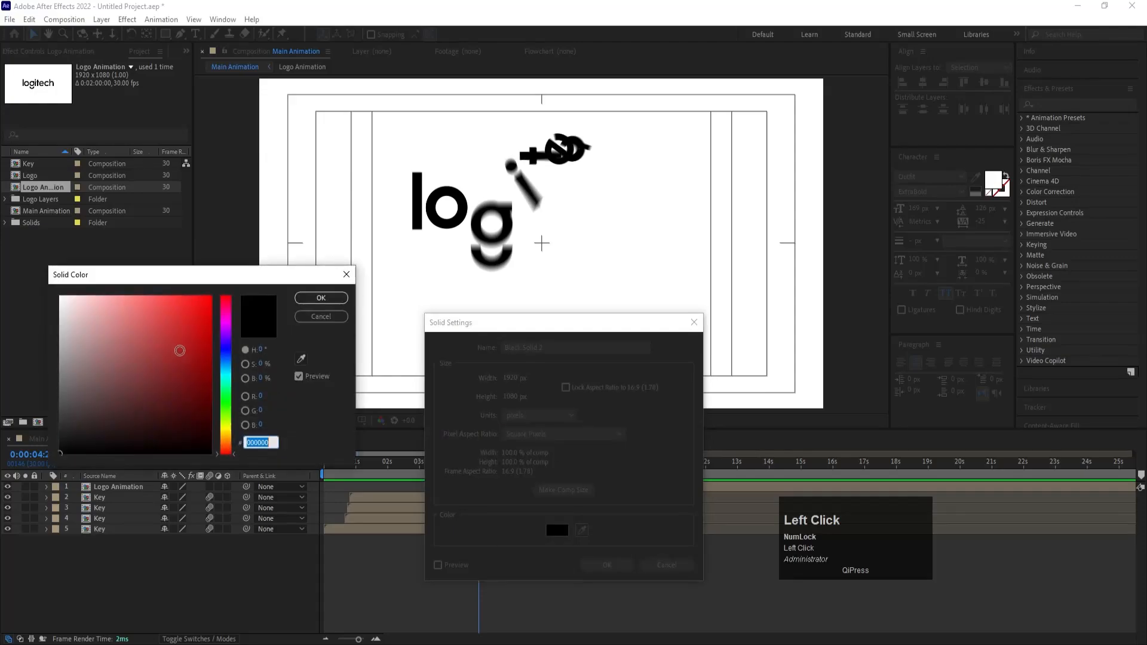
{"action": "key", "text": "Return"}
{"action": "key", "text": "Return"}
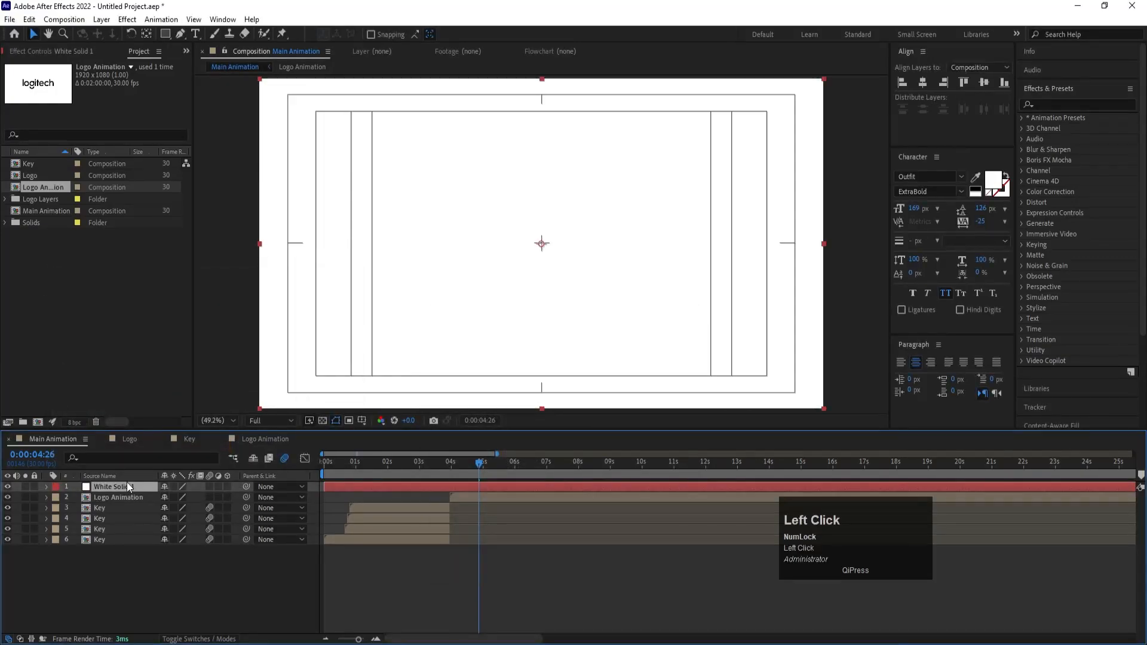
{"action": "left_click_drag", "start_coordinate": [126, 485], "coordinate": [134, 543]}
{"action": "left_click", "coordinate": [143, 569]}
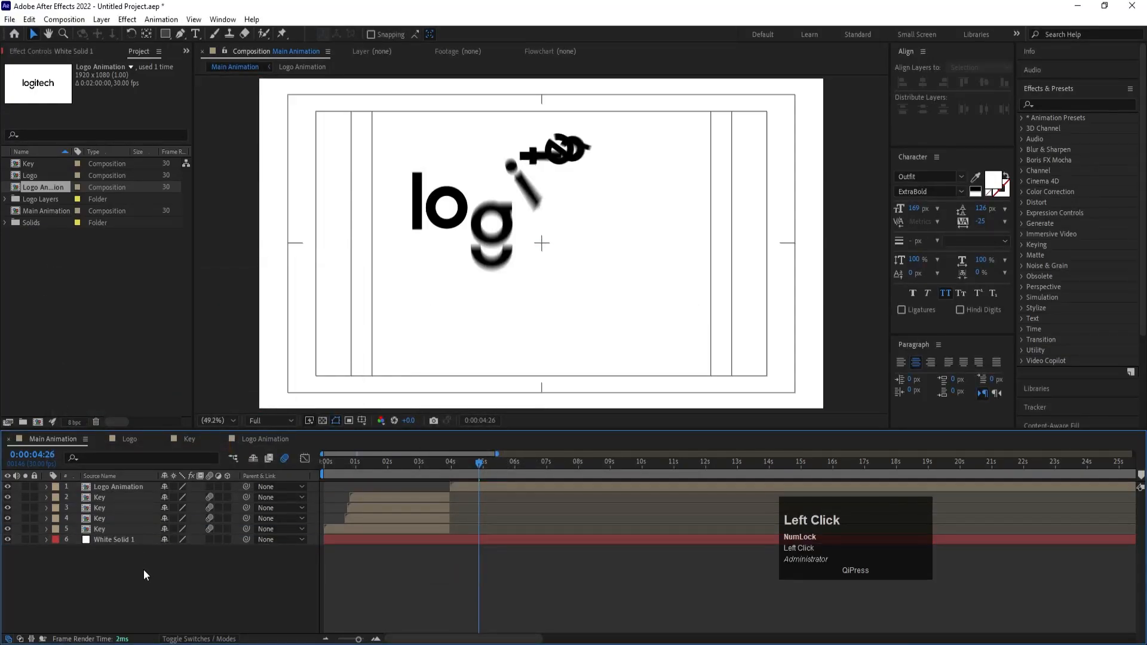
Add an adjustment layer above all layers and apply the Tint effect to it.
{"action": "right_click", "coordinate": [143, 569]}
{"action": "left_click", "coordinate": [239, 420]}
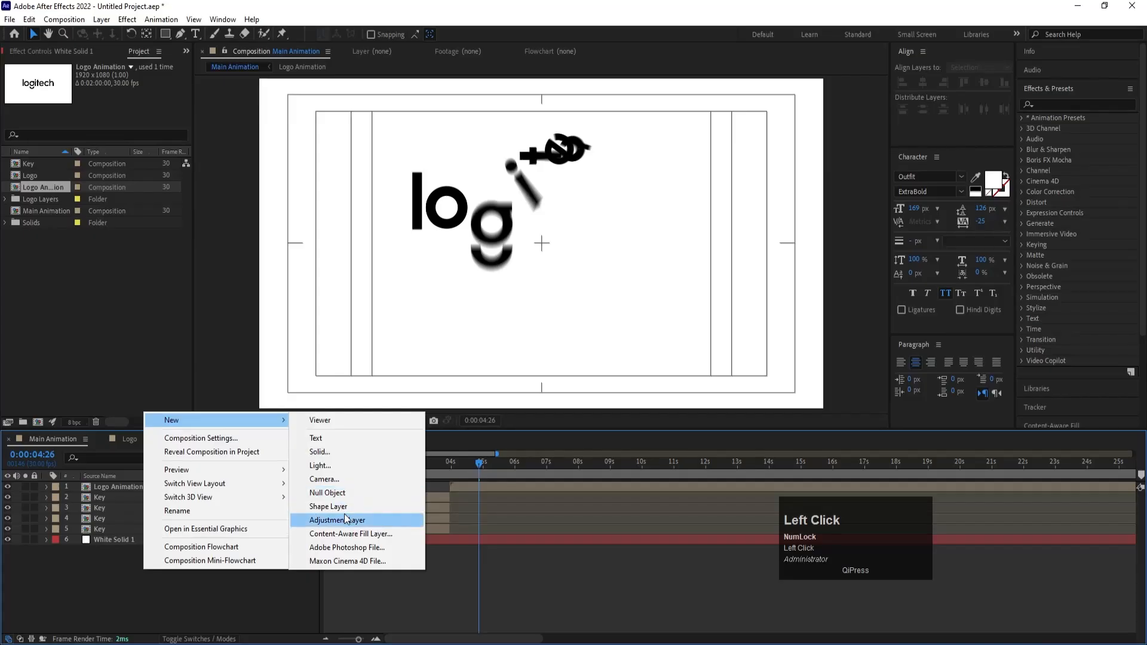
{"action": "left_click", "coordinate": [347, 519]}
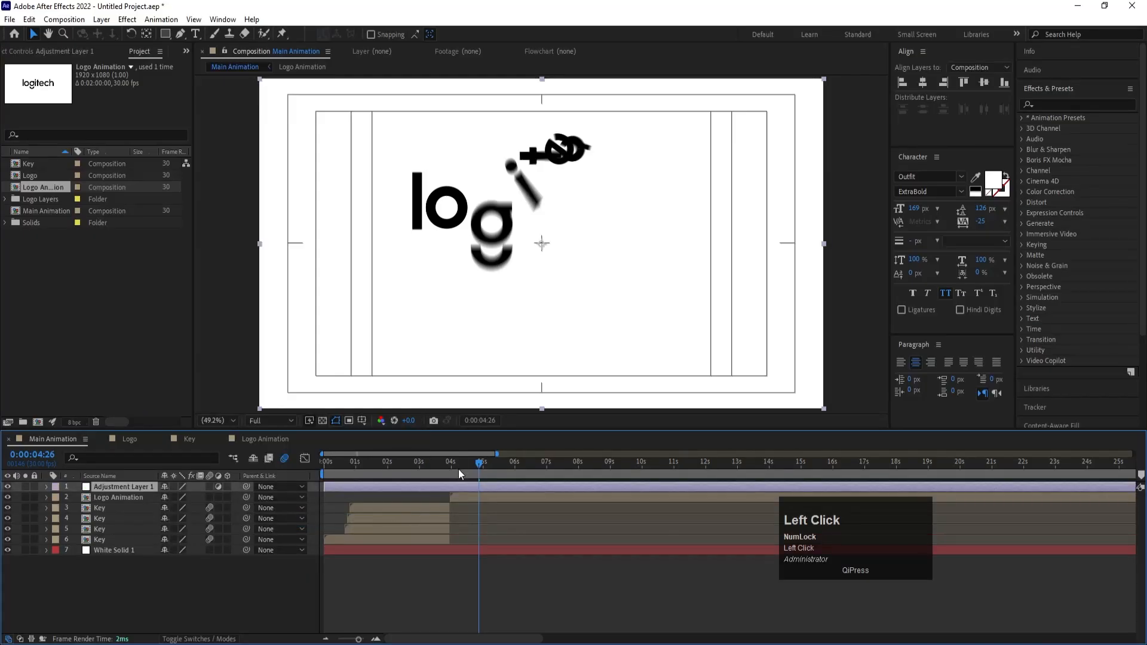
{"action": "left_click", "coordinate": [1055, 105]}
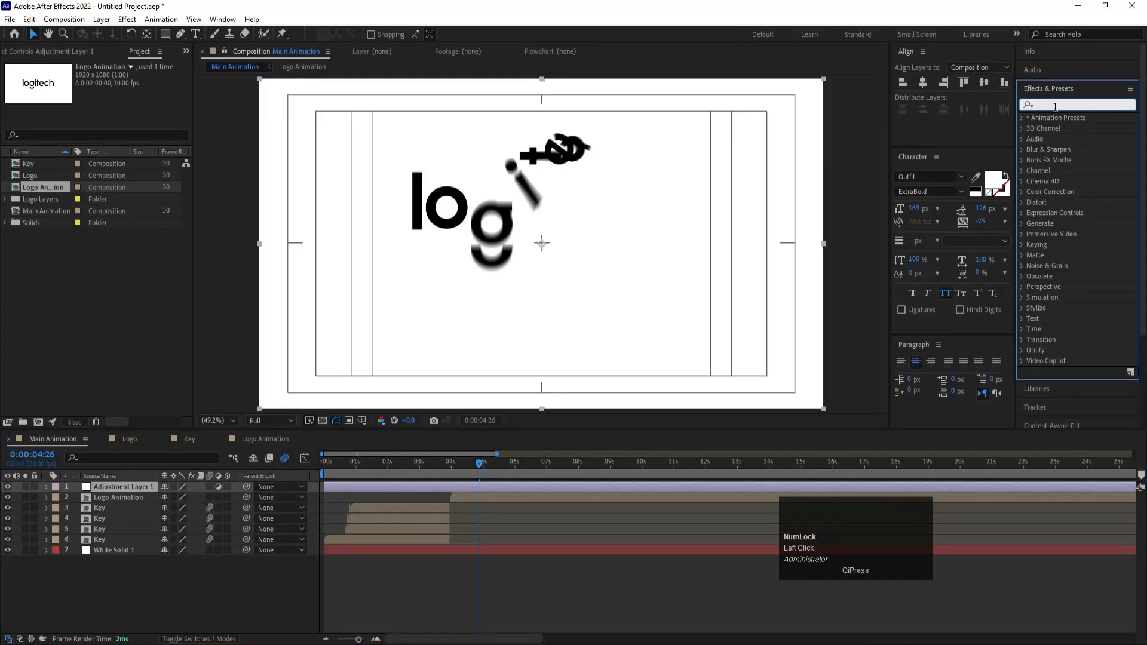
{"action": "type", "text": "tint"}
{"action": "double_click", "coordinate": [1062, 160]}
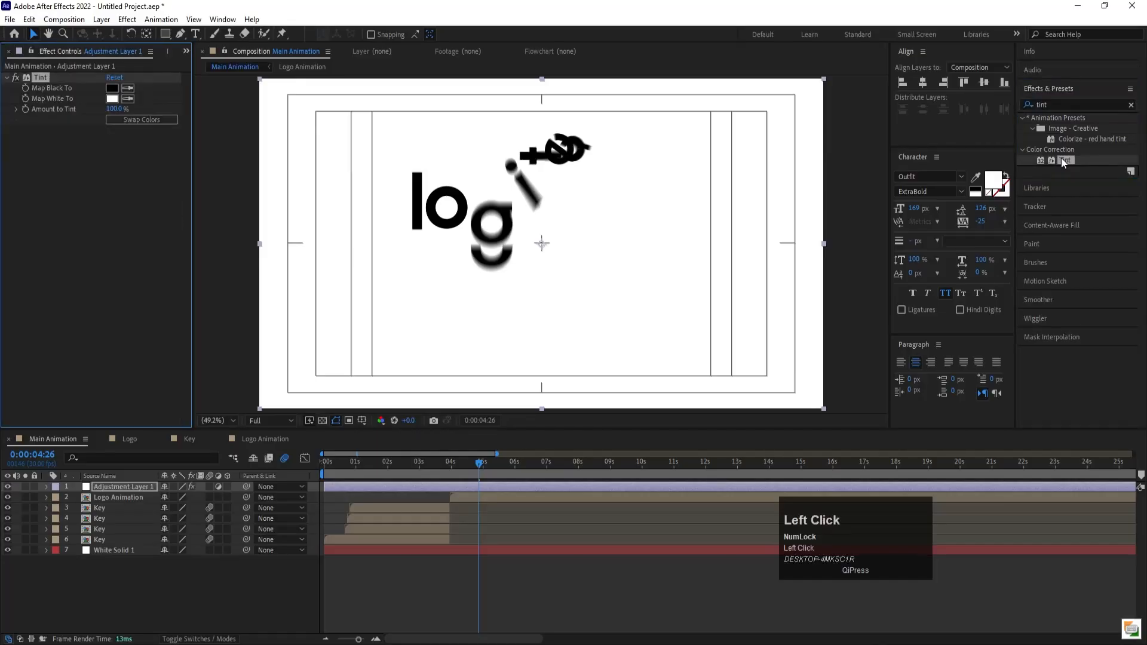
Split the tinted adjustment layer at 0:00:00:20 and swap the Tint colors on its second part.
{"action": "left_click_drag", "start_coordinate": [333, 461], "coordinate": [306, 462]}
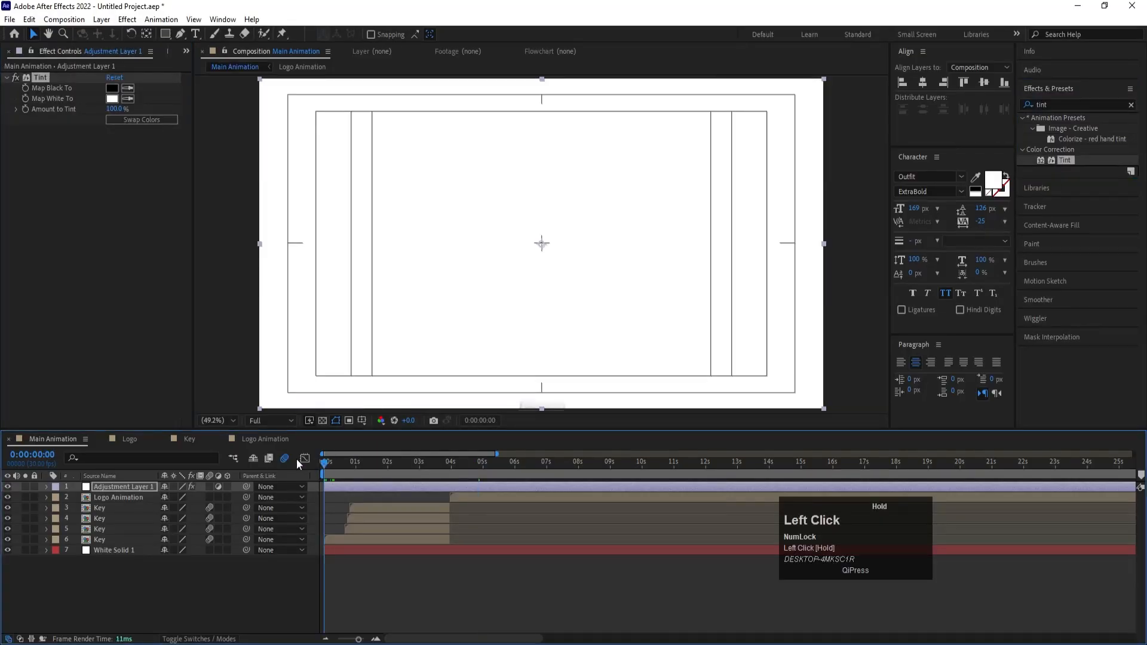
{"action": "key", "text": "space"}
{"action": "left_click", "coordinate": [322, 463]}
{"action": "key", "text": "space"}
{"action": "key", "text": "equal"}
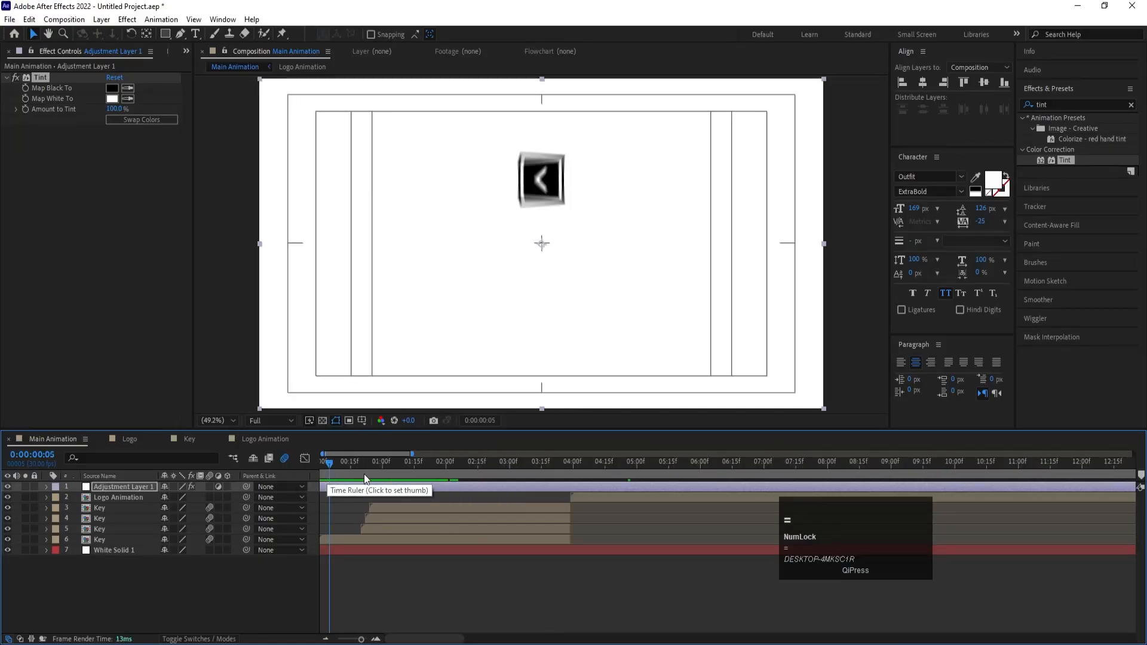
{"action": "left_click_drag", "start_coordinate": [335, 466], "coordinate": [362, 475]}
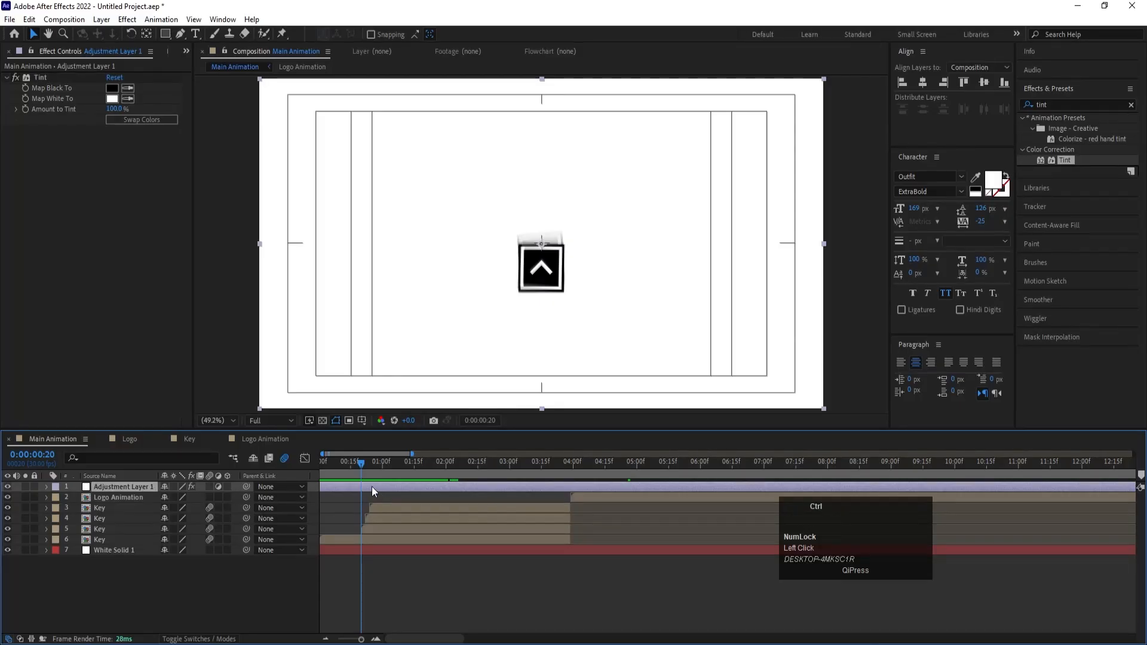
{"action": "key", "text": "ctrl+shift+d"}
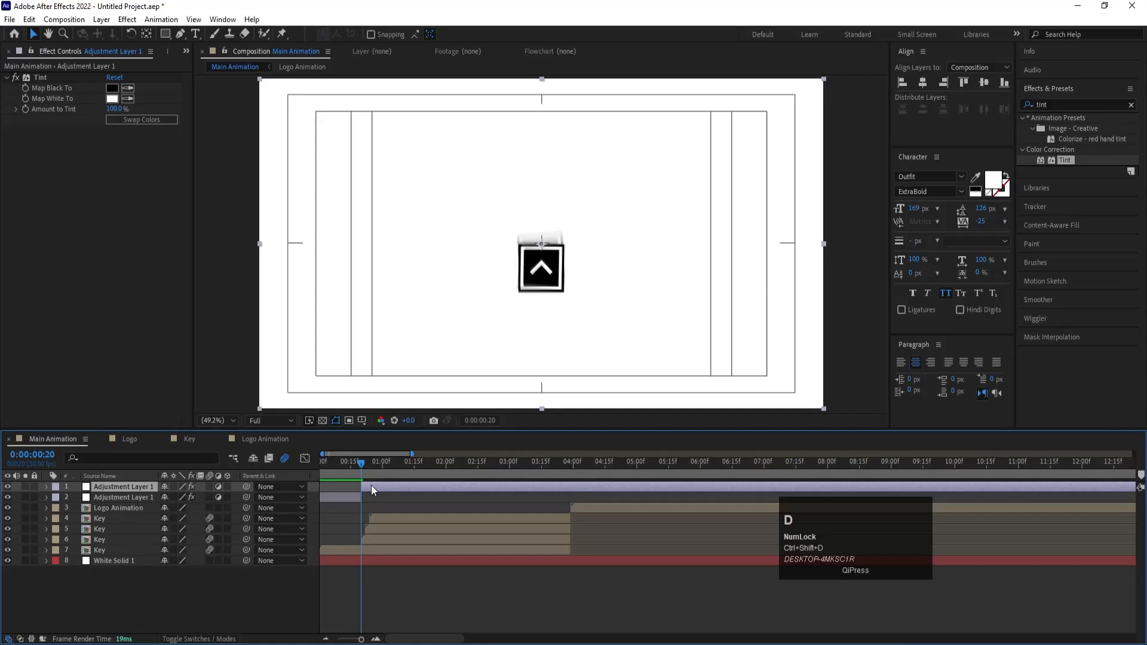
{"action": "left_click", "coordinate": [128, 120]}
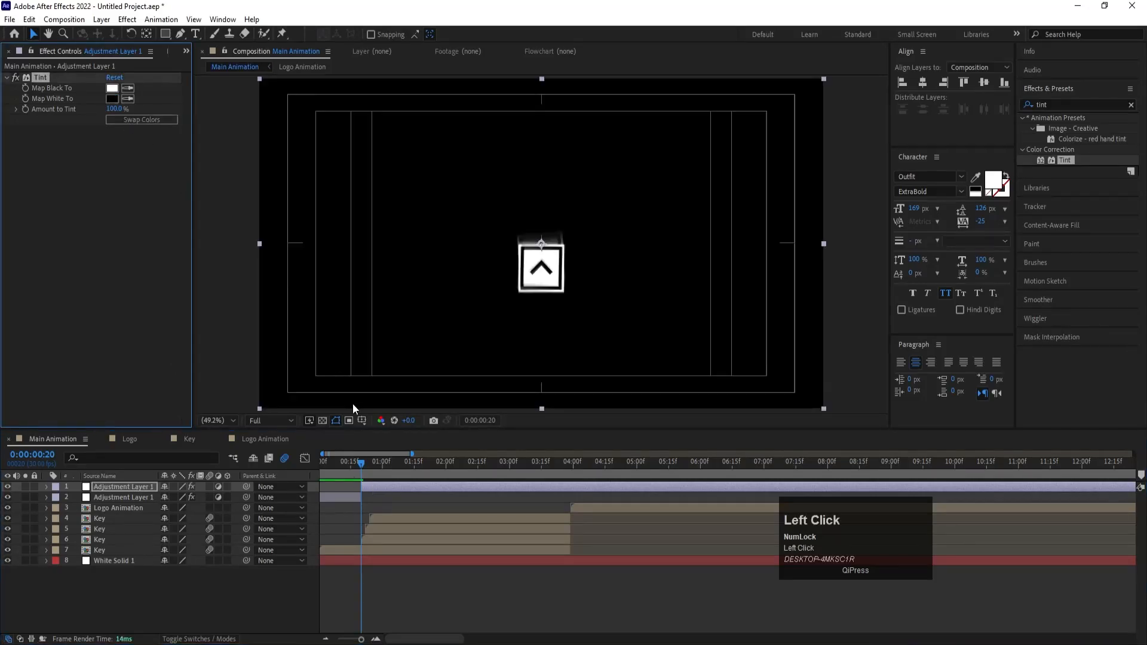
Split the top tinted adjustment layer at 0:00:01:15, swap the Tint colors on its second part, and preview from the start.
{"action": "key", "text": "space"}
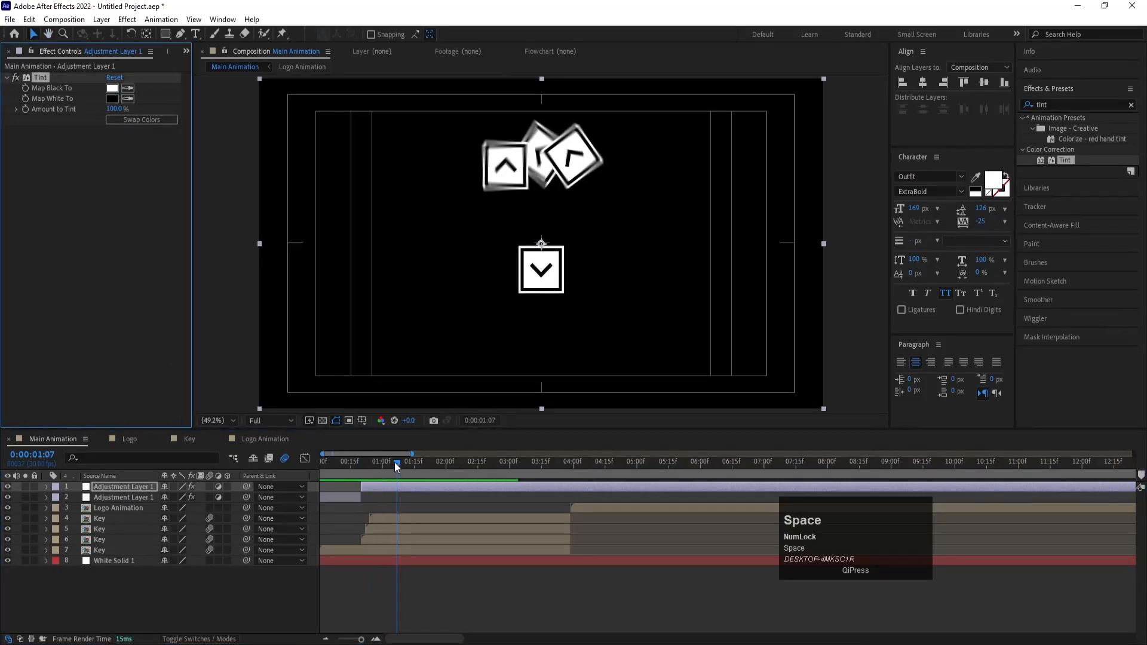
{"action": "left_click_drag", "start_coordinate": [394, 461], "coordinate": [414, 472]}
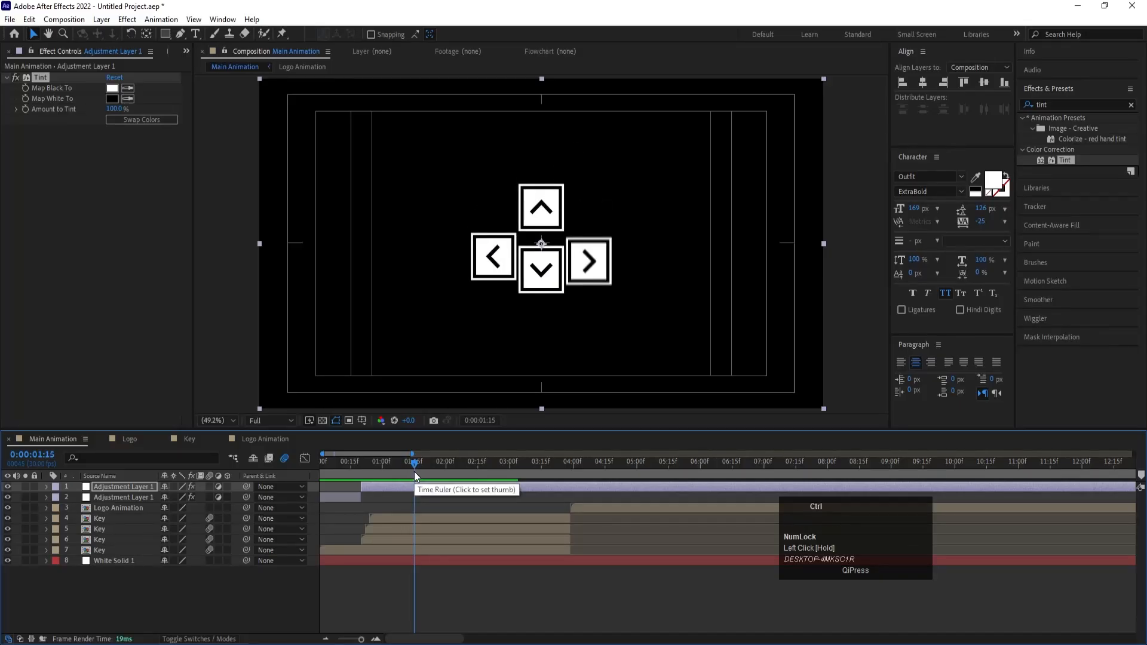
{"action": "key", "text": "ctrl+shift+d"}
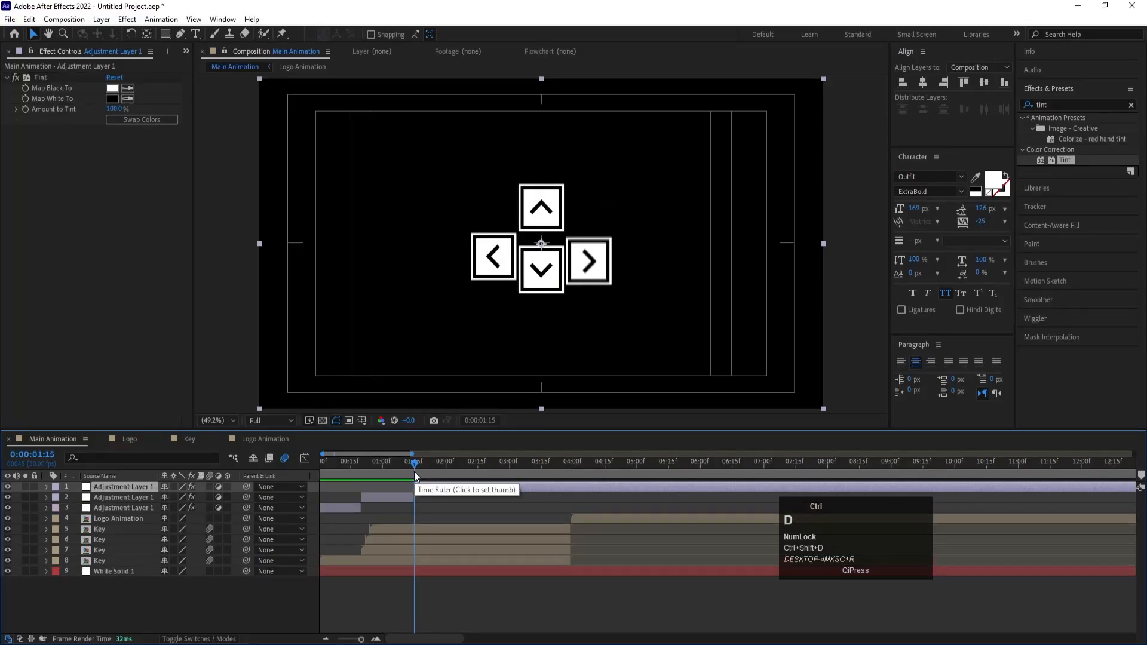
{"action": "left_click", "coordinate": [146, 120]}
{"action": "left_click_drag", "start_coordinate": [372, 463], "coordinate": [318, 461]}
{"action": "key", "text": "space"}
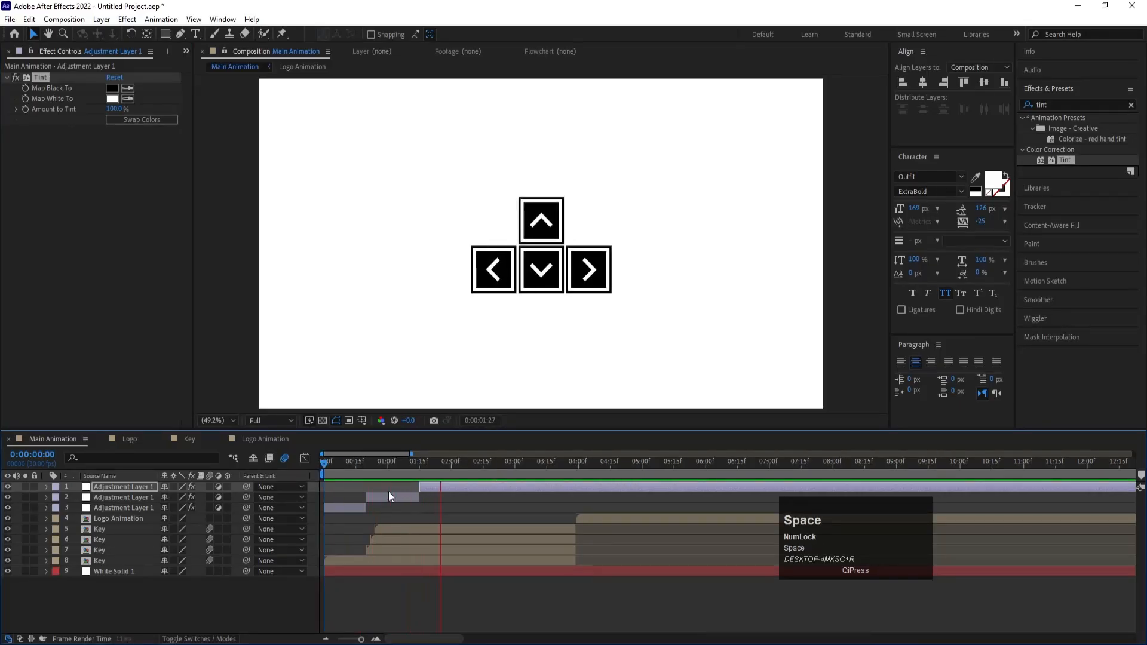
Split the top tinted adjustment layer at 0:00:03:00 and swap the Tint colors on the new part.
{"action": "left_click", "coordinate": [452, 476]}
{"action": "left_click_drag", "start_coordinate": [456, 462], "coordinate": [516, 468]}
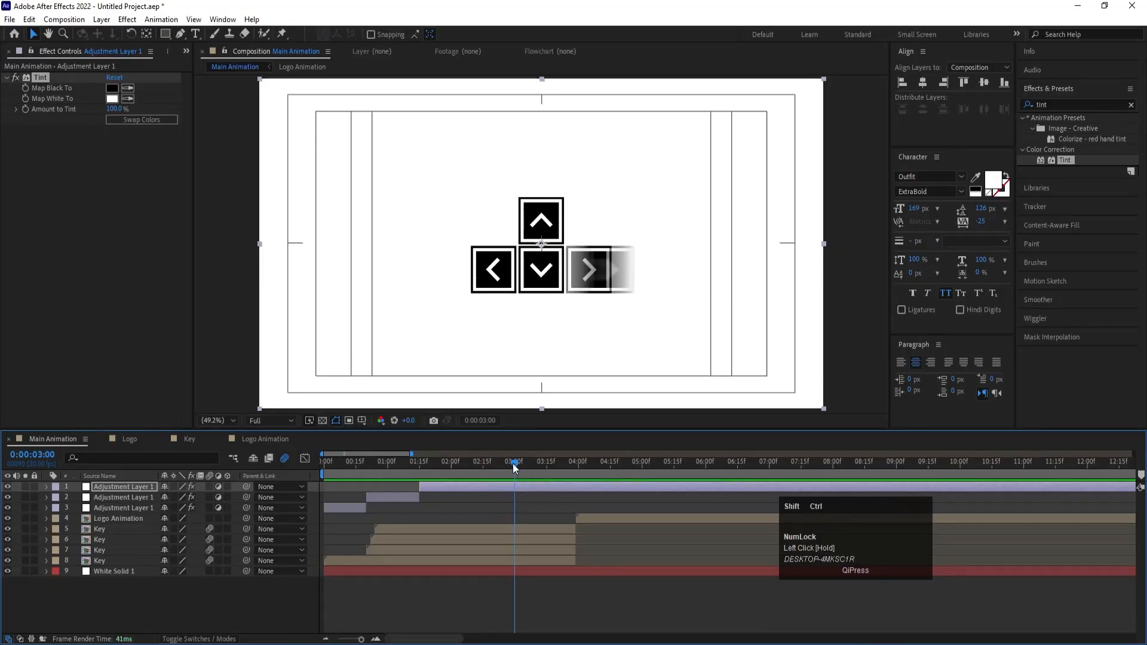
{"action": "key", "text": "ctrl+shift+d"}
{"action": "left_click", "coordinate": [142, 119]}
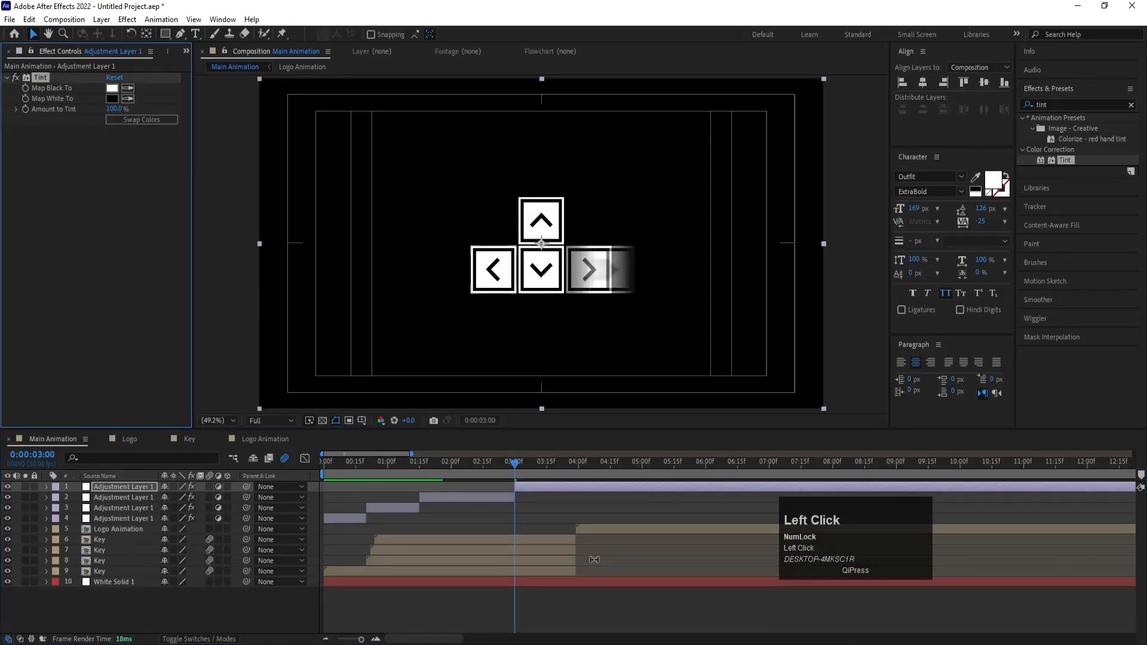
Split the top adjustment layer at 0:00:03:29 where the logo begins, swap the new part's Tint colors, and preview the animation.
{"action": "left_click_drag", "start_coordinate": [517, 466], "coordinate": [576, 479]}
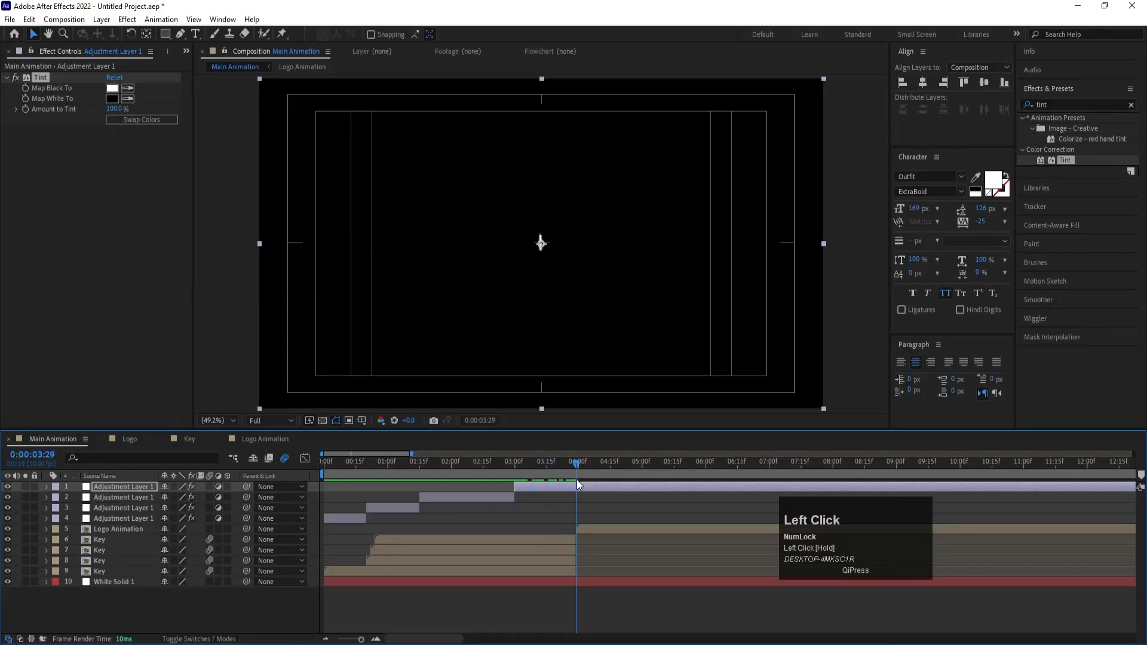
{"action": "key", "text": "ctrl+shift+d"}
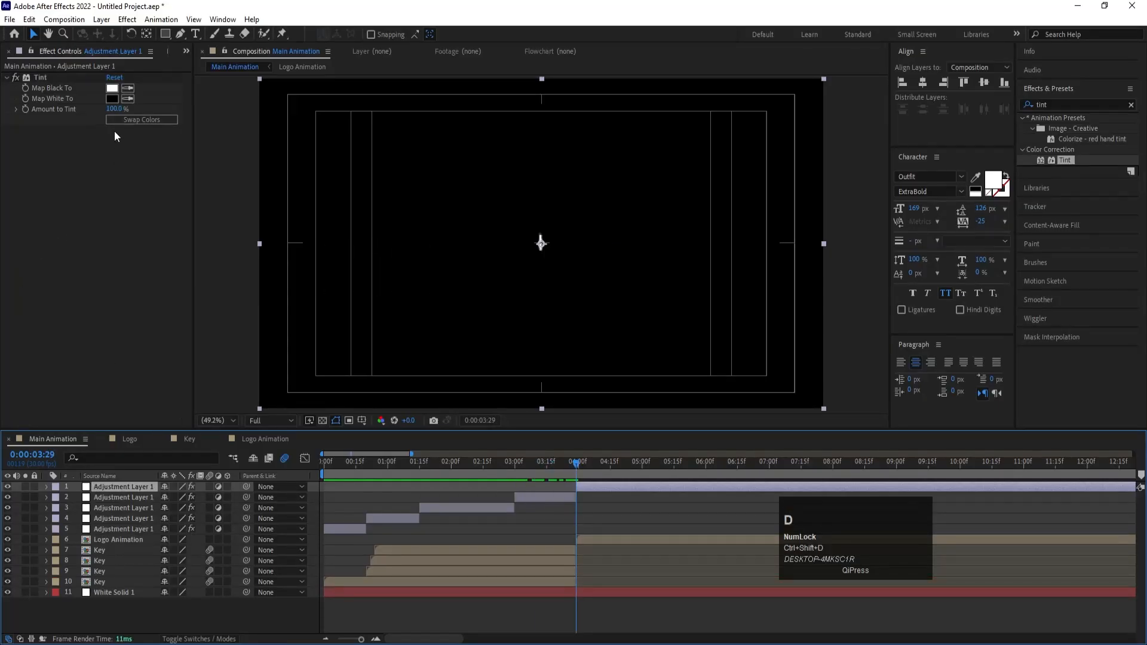
{"action": "left_click", "coordinate": [125, 119]}
{"action": "key", "text": "space"}
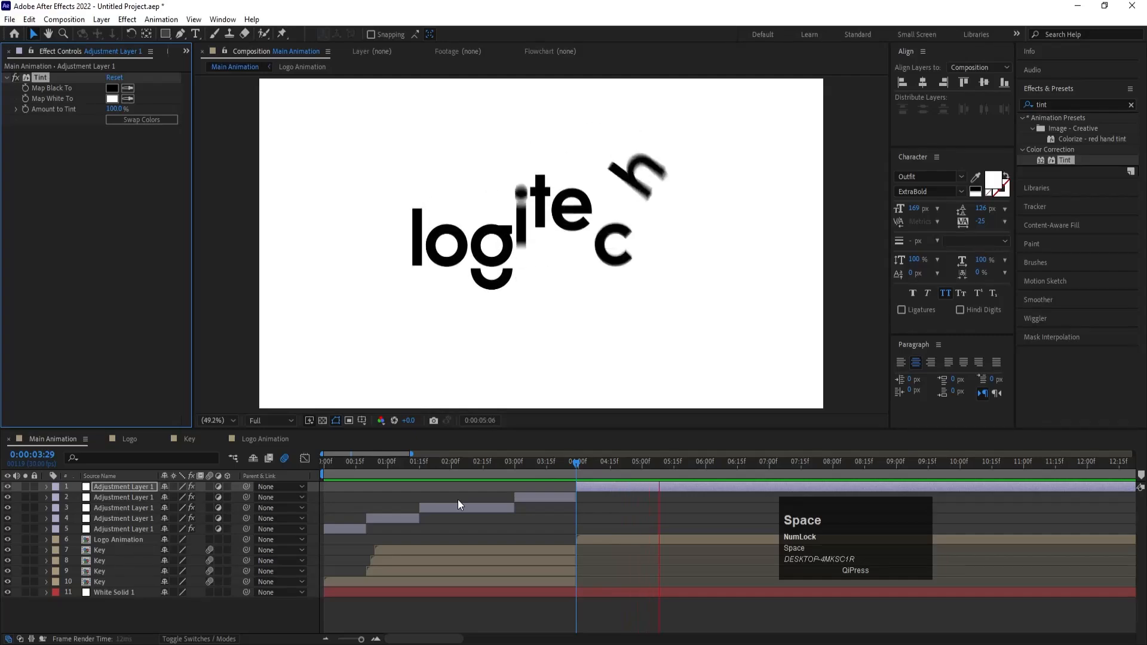
{"action": "left_click", "coordinate": [435, 465]}
{"action": "key", "text": "space"}
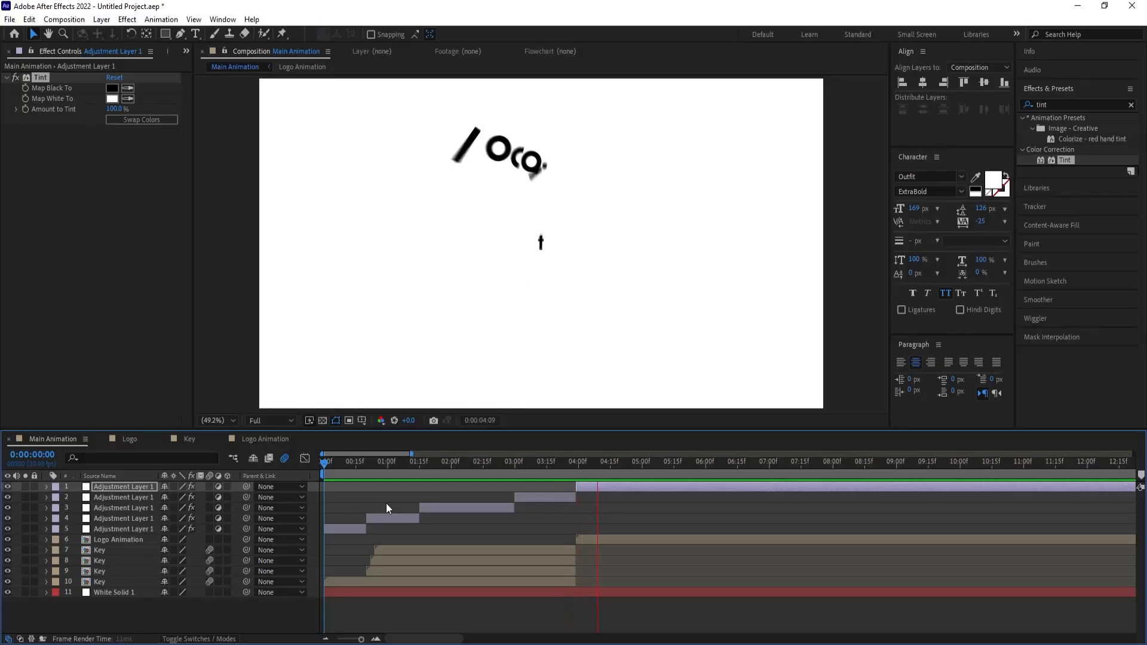
Split the top adjustment layer at 0:00:05:00 during the letter bounce and swap the Tint colors on the new part.
{"action": "key", "text": "space"}
{"action": "left_click_drag", "start_coordinate": [634, 461], "coordinate": [632, 458]}
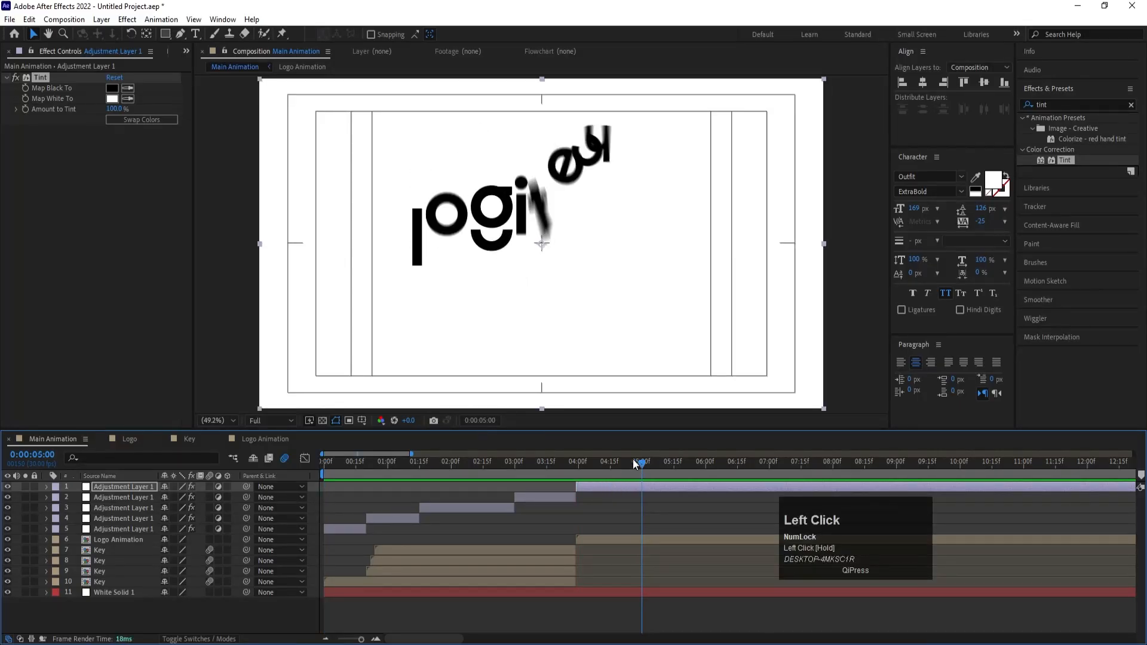
{"action": "key", "text": "ctrl+shift+d"}
{"action": "left_click", "coordinate": [154, 120]}
{"action": "key", "text": "space"}
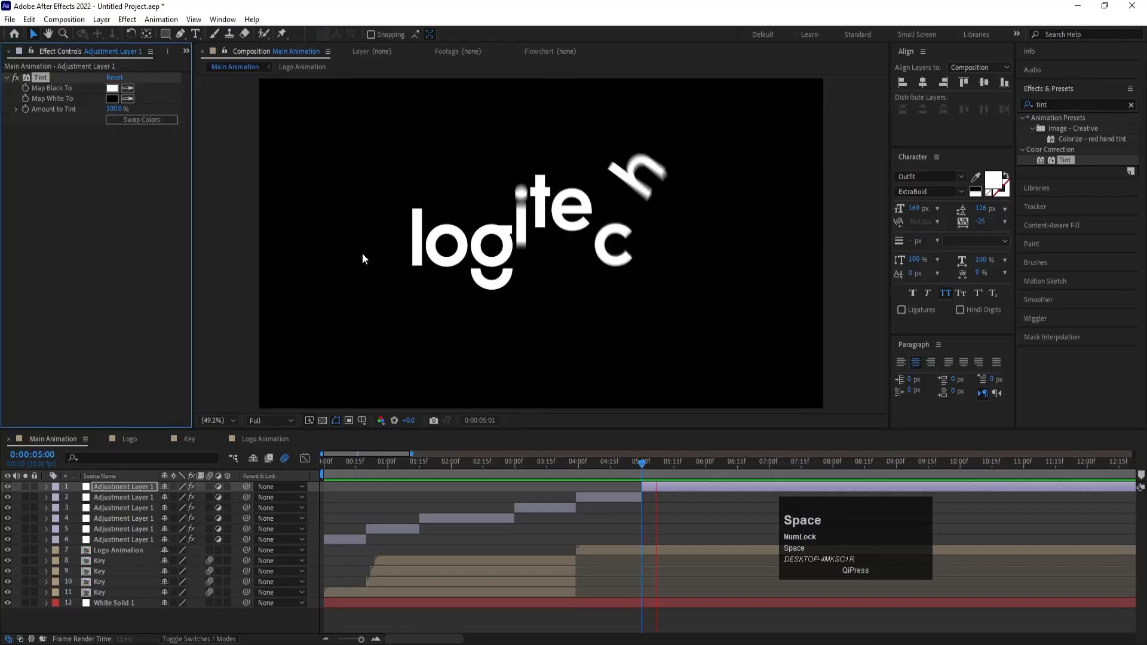
Split the top adjustment layer at 0:00:05:20, swap the Tint colors on the new part, and preview the logo section.
{"action": "key", "text": "space"}
{"action": "left_click_drag", "start_coordinate": [681, 464], "coordinate": [683, 466]}
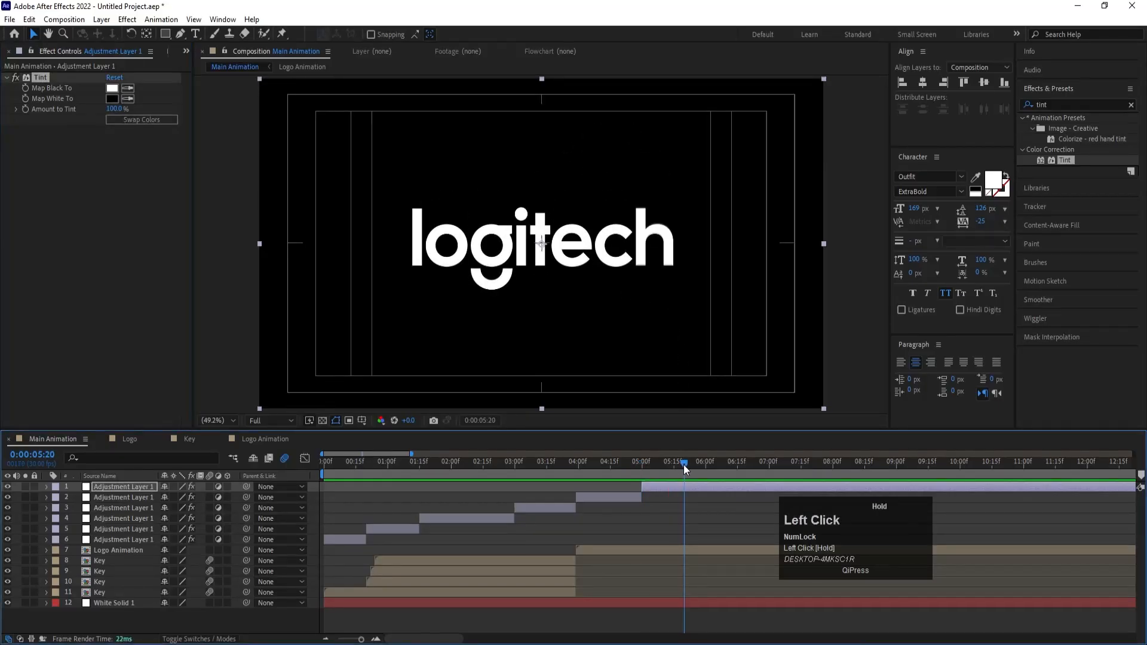
{"action": "key", "text": "ctrl+shift+d"}
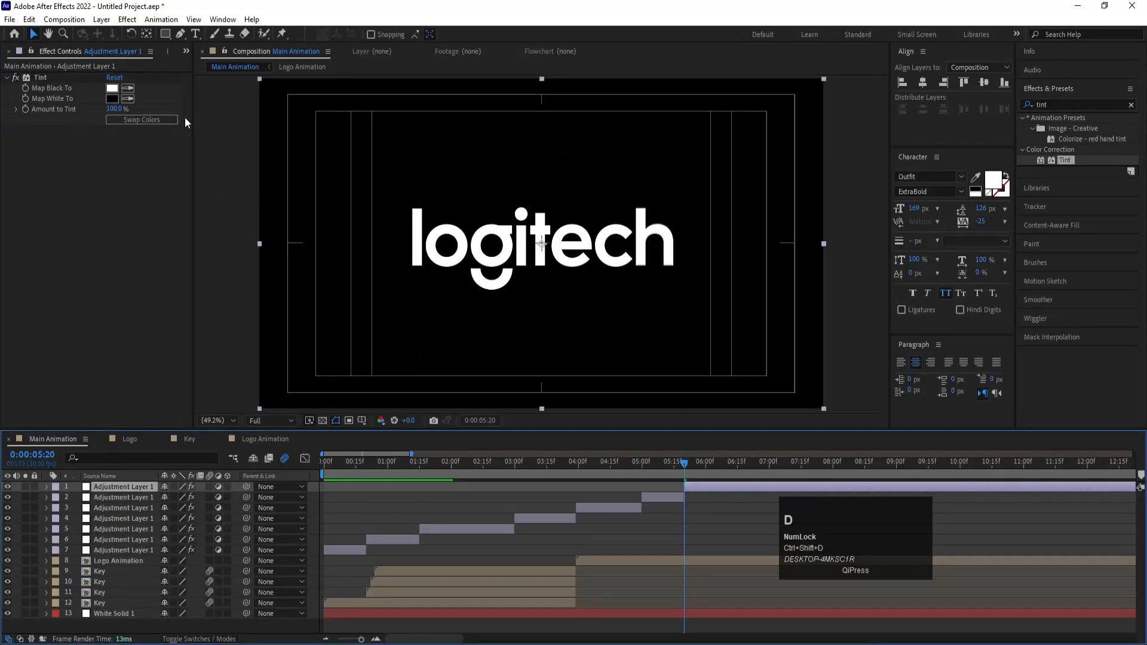
{"action": "left_click", "coordinate": [175, 120]}
{"action": "left_click", "coordinate": [600, 464]}
{"action": "key", "text": "space"}
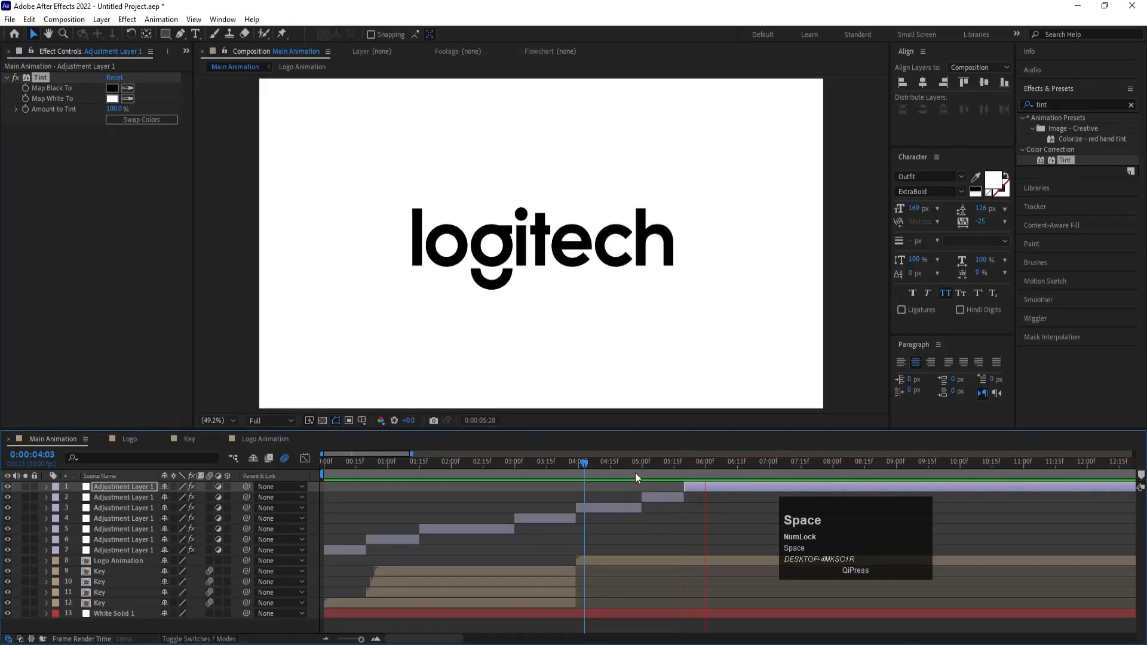
Move the first tint changeover within the logo section to 0:00:04:19 by retrimming both adjoining adjustment layers, and preview it.
{"action": "left_click", "coordinate": [628, 471]}
{"action": "left_click_drag", "start_coordinate": [627, 470], "coordinate": [619, 471]}
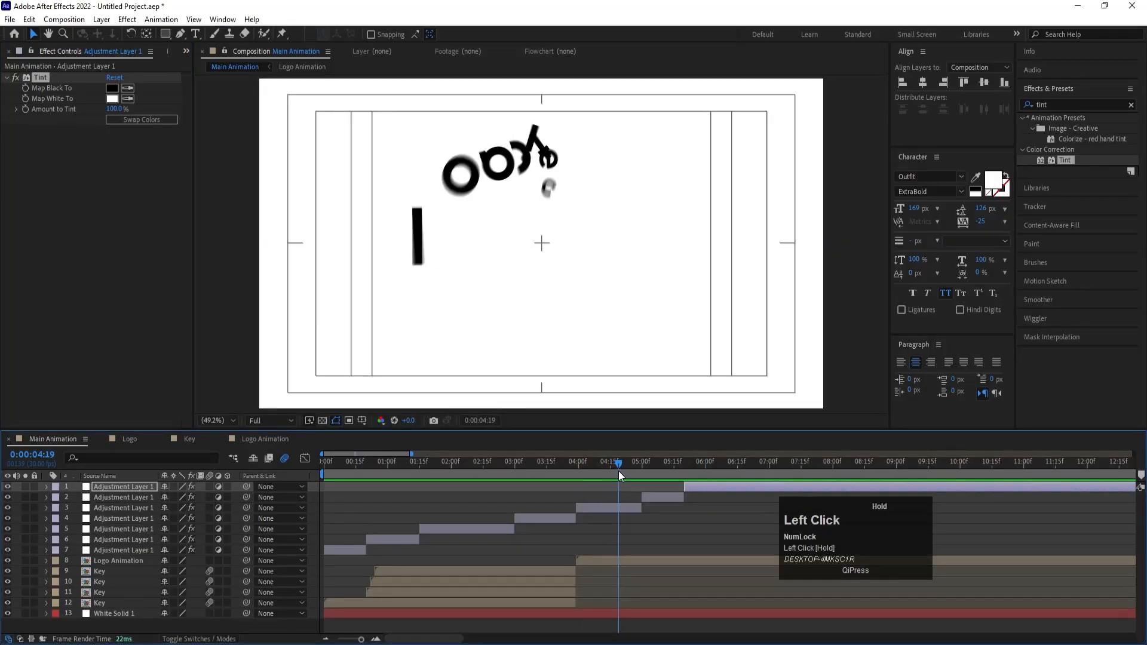
{"action": "left_click", "coordinate": [632, 508]}
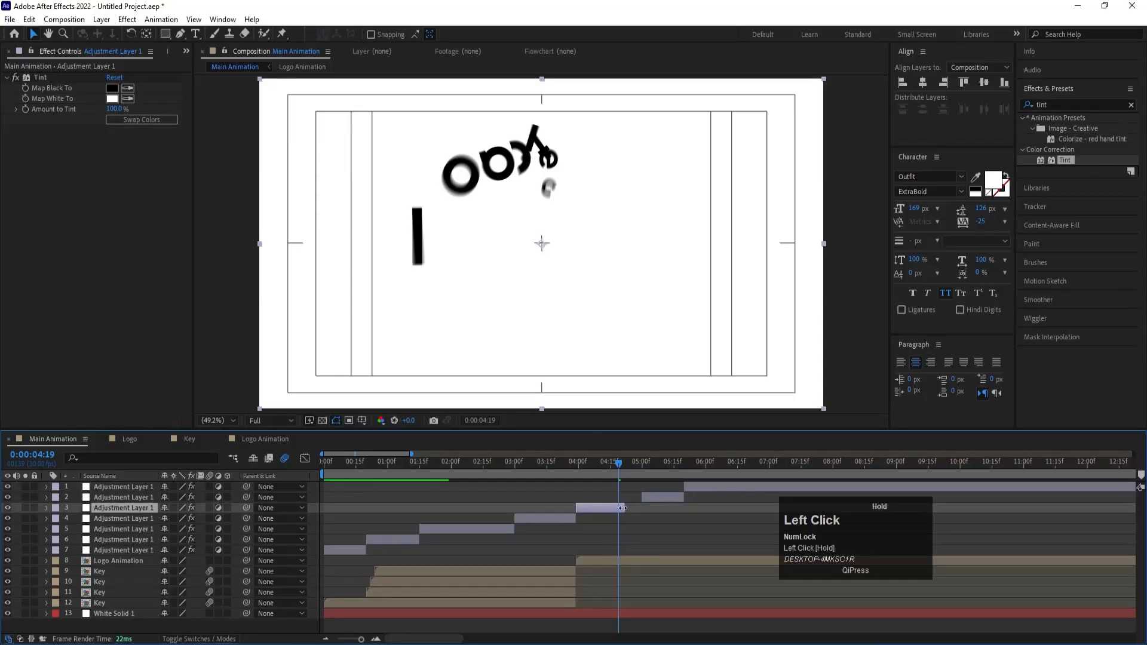
{"action": "left_click_drag", "start_coordinate": [618, 508], "coordinate": [619, 497]}
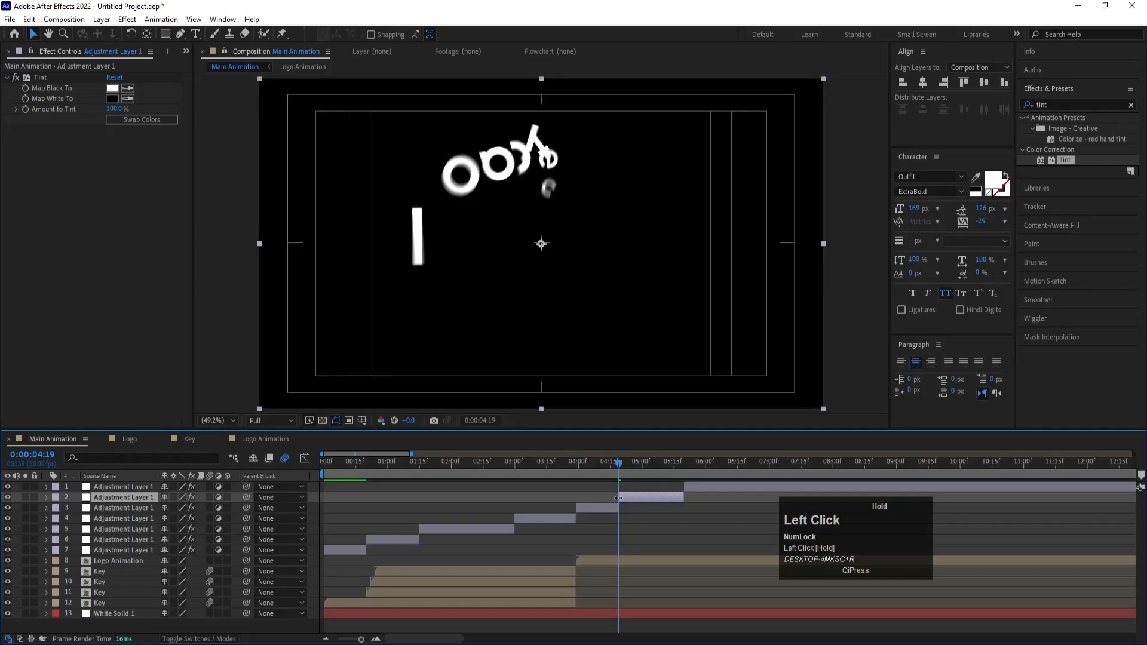
{"action": "key", "text": "space"}
{"action": "left_click_drag", "start_coordinate": [579, 459], "coordinate": [565, 457]}
{"action": "key", "text": "space"}
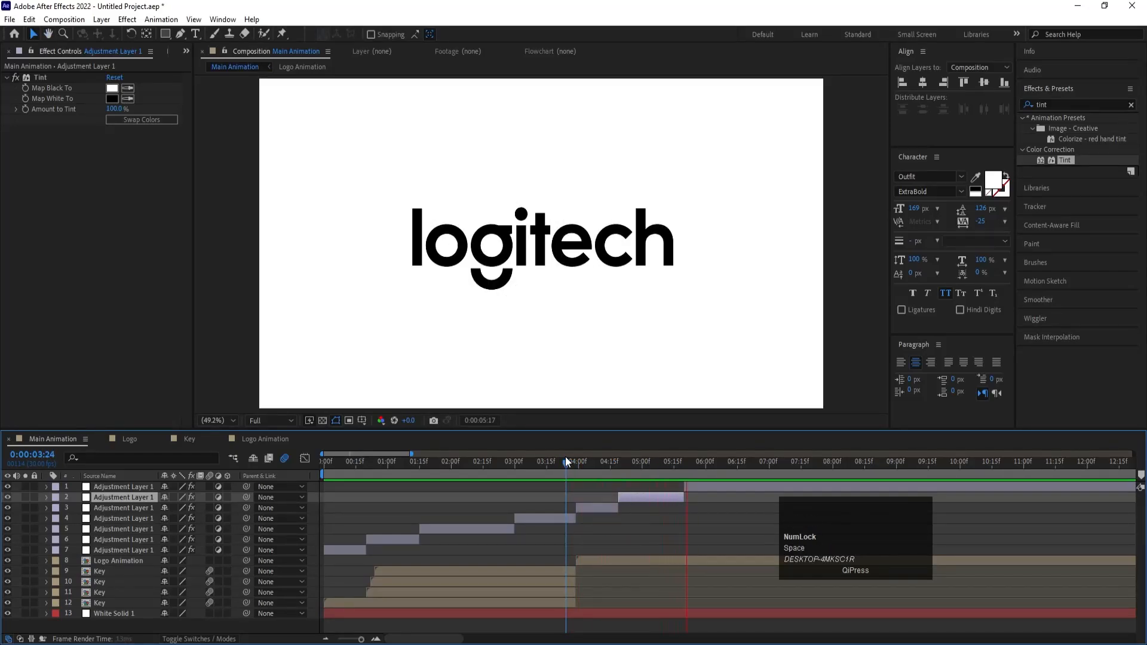
Move the final tint changeover to 0:00:05:10 by retrimming the top two adjustment layers, and preview the logo section.
{"action": "left_click_drag", "start_coordinate": [682, 460], "coordinate": [663, 460]}
{"action": "left_click_drag", "start_coordinate": [682, 497], "coordinate": [663, 483]}
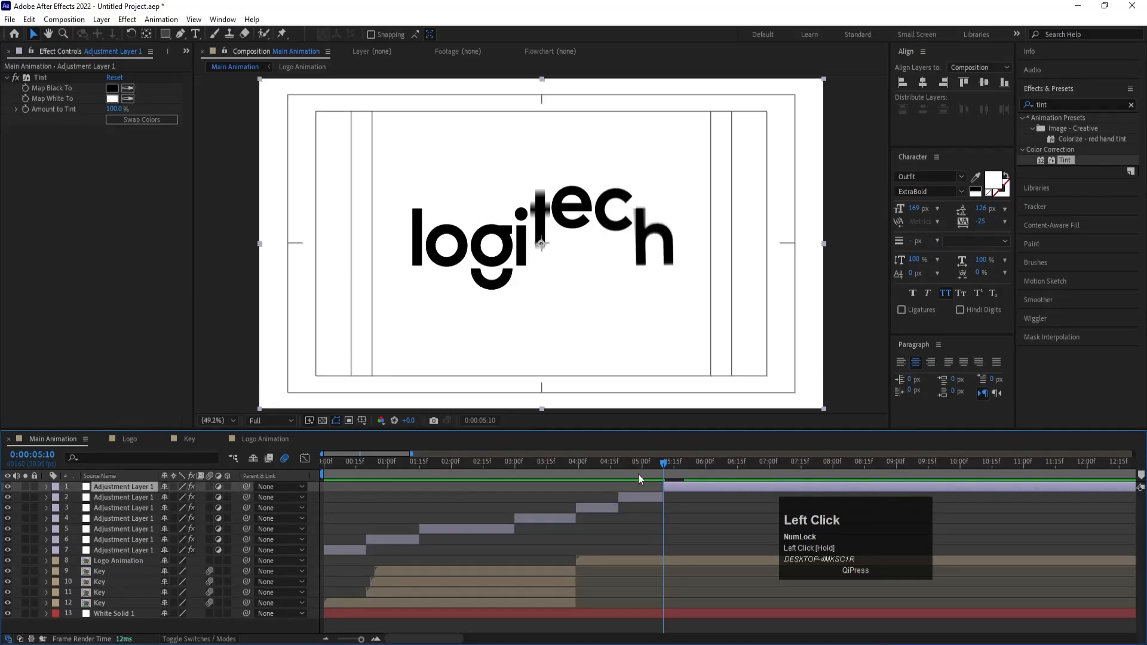
{"action": "key", "text": "space"}
{"action": "left_click", "coordinate": [640, 467]}
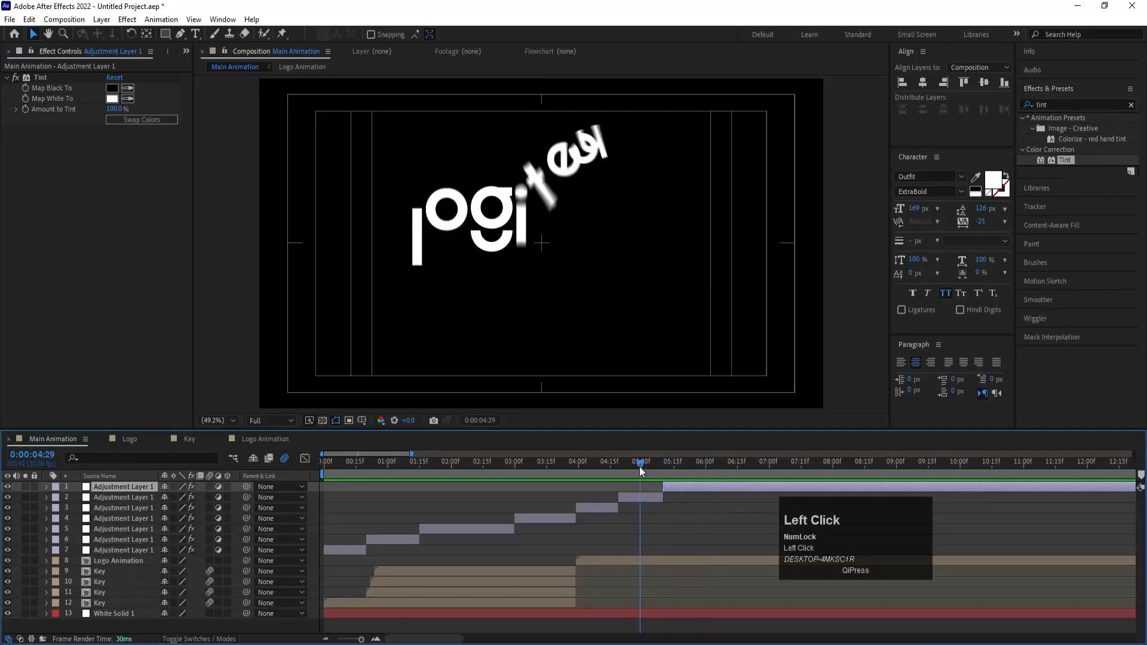
{"action": "key", "text": "space"}
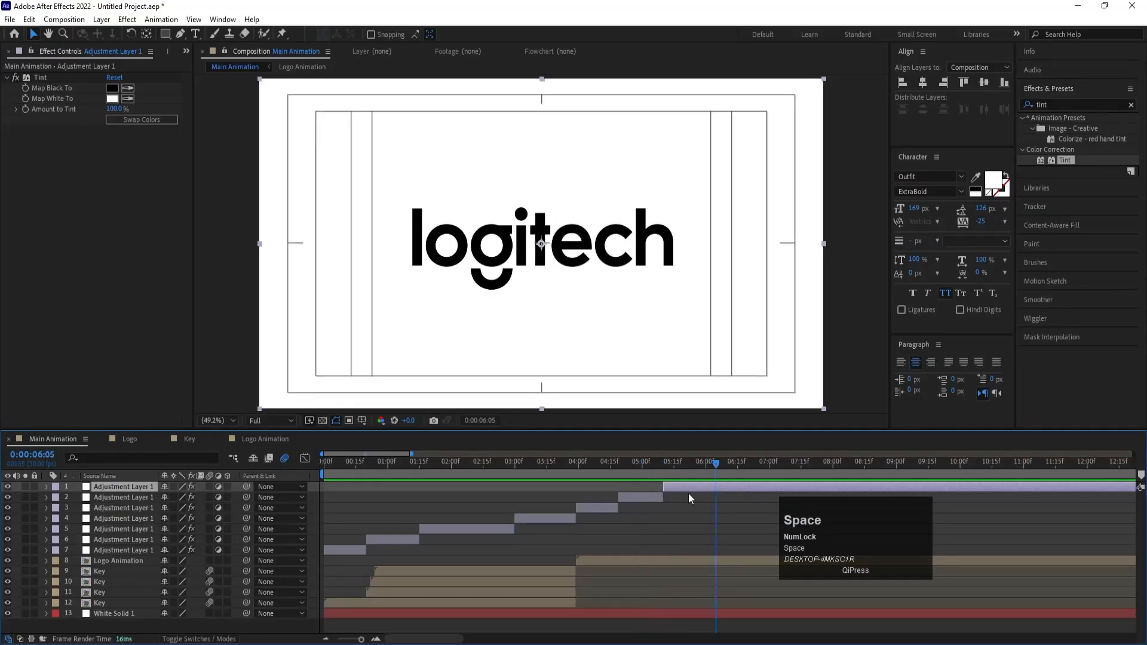
End the work area at 0:00:07:00 and add a null object to Main Animation.
{"action": "key", "text": "space"}
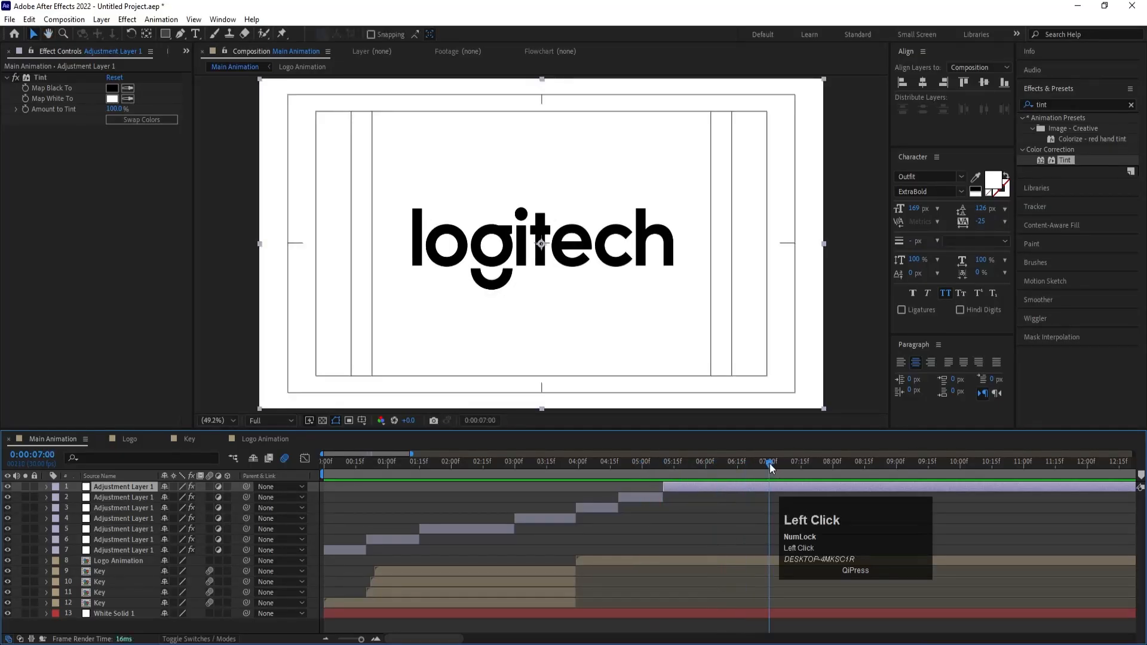
{"action": "key", "text": "n"}
{"action": "left_click", "coordinate": [311, 504]}
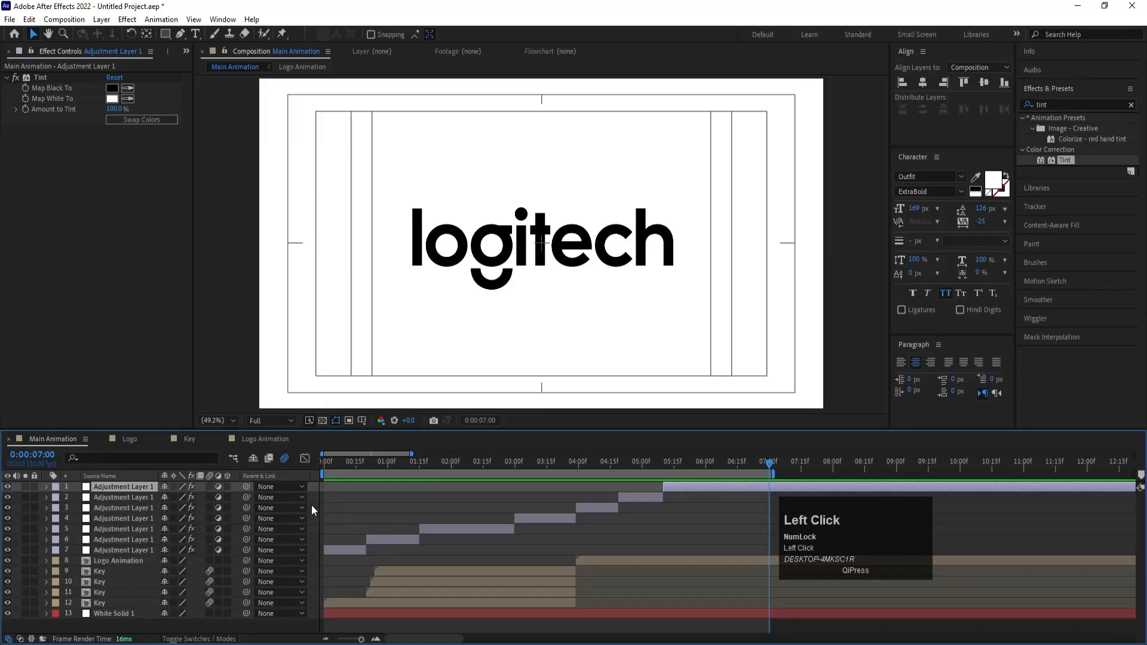
{"action": "right_click", "coordinate": [310, 504]}
{"action": "mouse_move", "coordinate": [341, 360]}
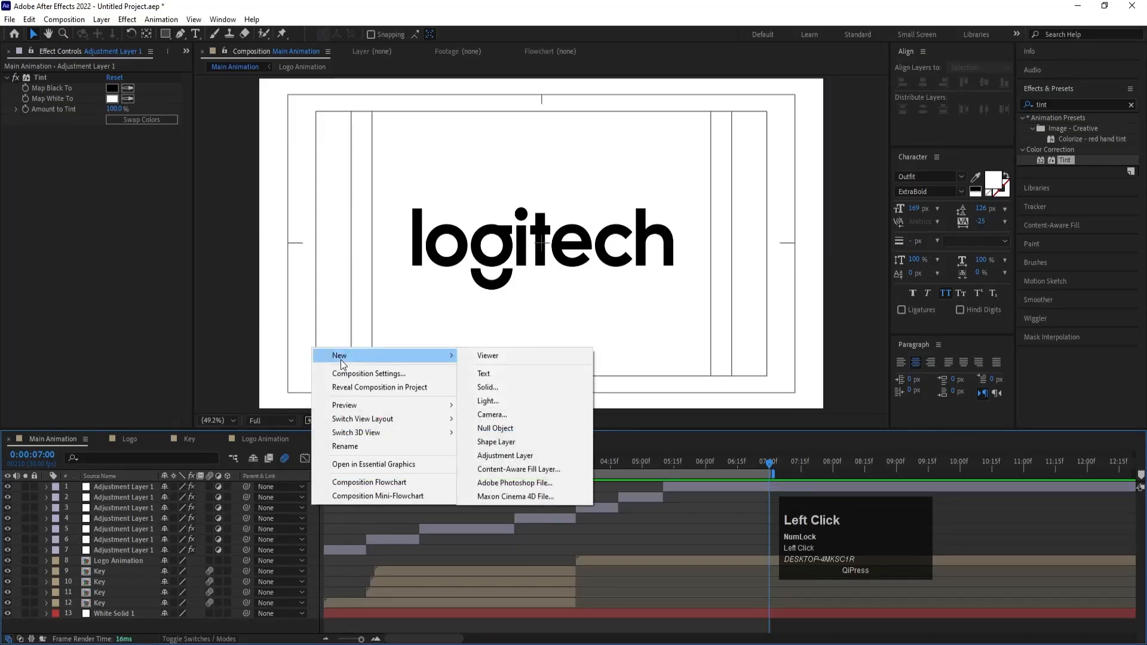
{"action": "left_click", "coordinate": [495, 429]}
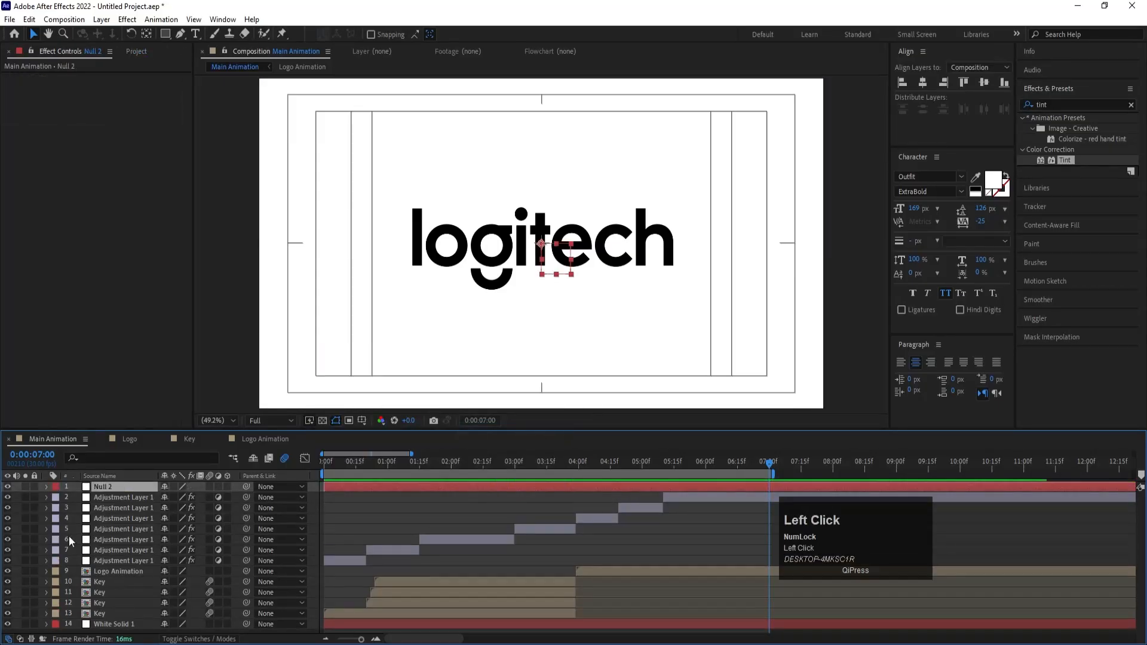
Parent the Logo Animation layer and the four Key layers to the new null object.
{"action": "left_click", "coordinate": [96, 571]}
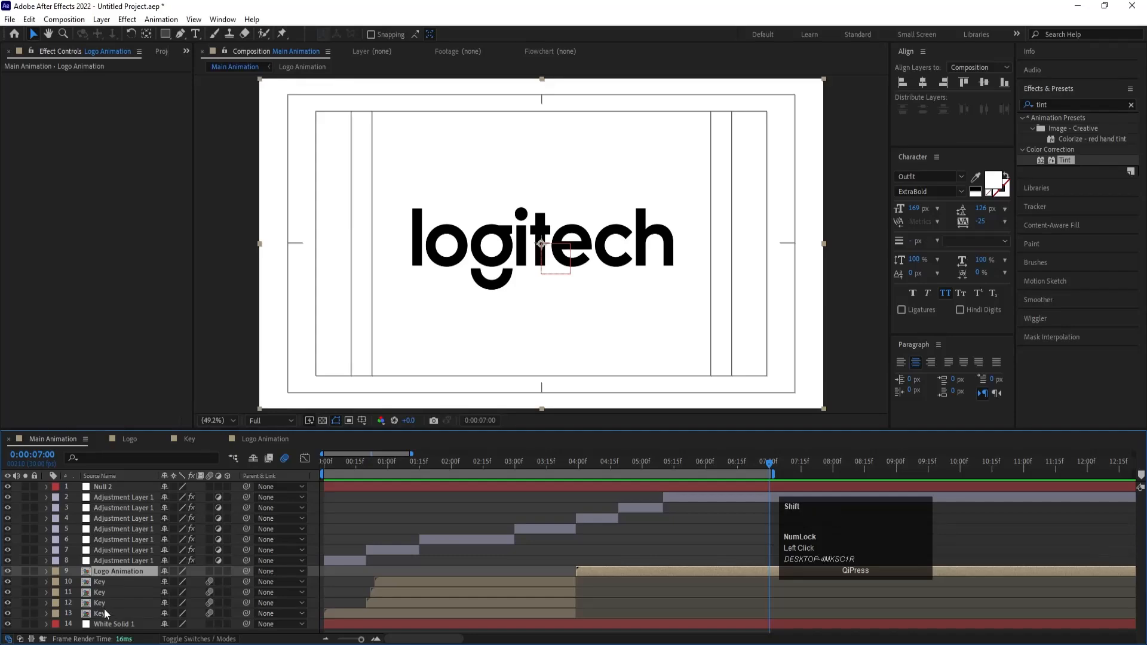
{"action": "left_click", "coordinate": [104, 613], "text": "shift"}
{"action": "left_click_drag", "start_coordinate": [246, 571], "coordinate": [114, 489]}
Keyframe the null's Scale from 115% at 0:00:00:00 to 100% at 0:00:07:00 and preview the full animation.
{"action": "left_click_drag", "start_coordinate": [396, 463], "coordinate": [113, 485]}
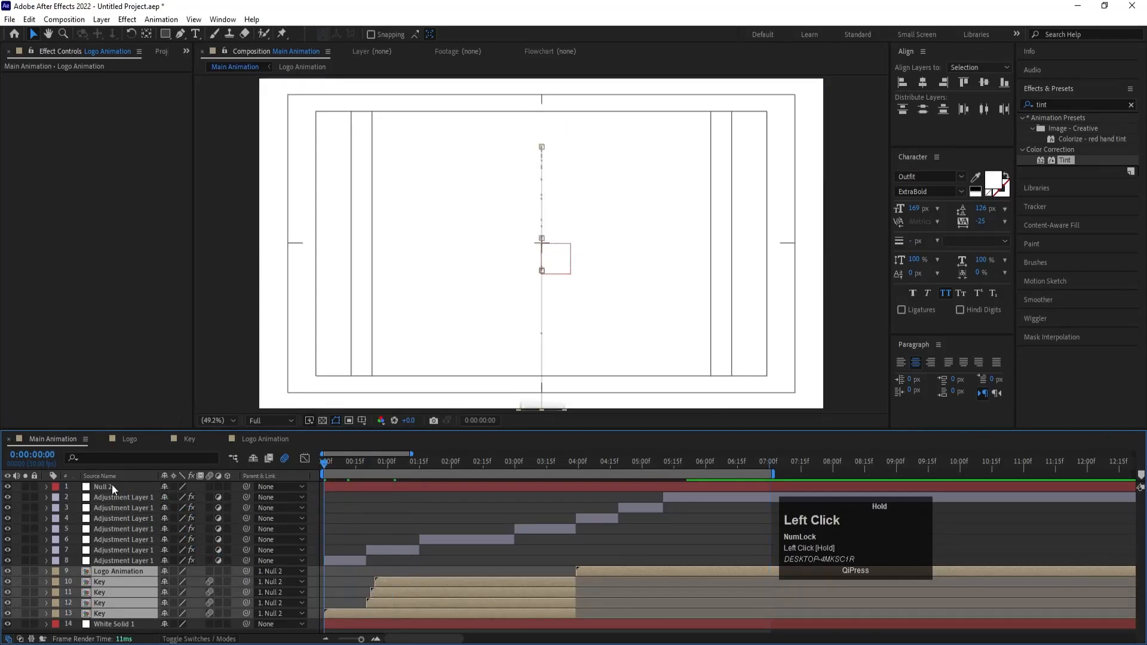
{"action": "left_click", "coordinate": [113, 485]}
{"action": "key", "text": "s"}
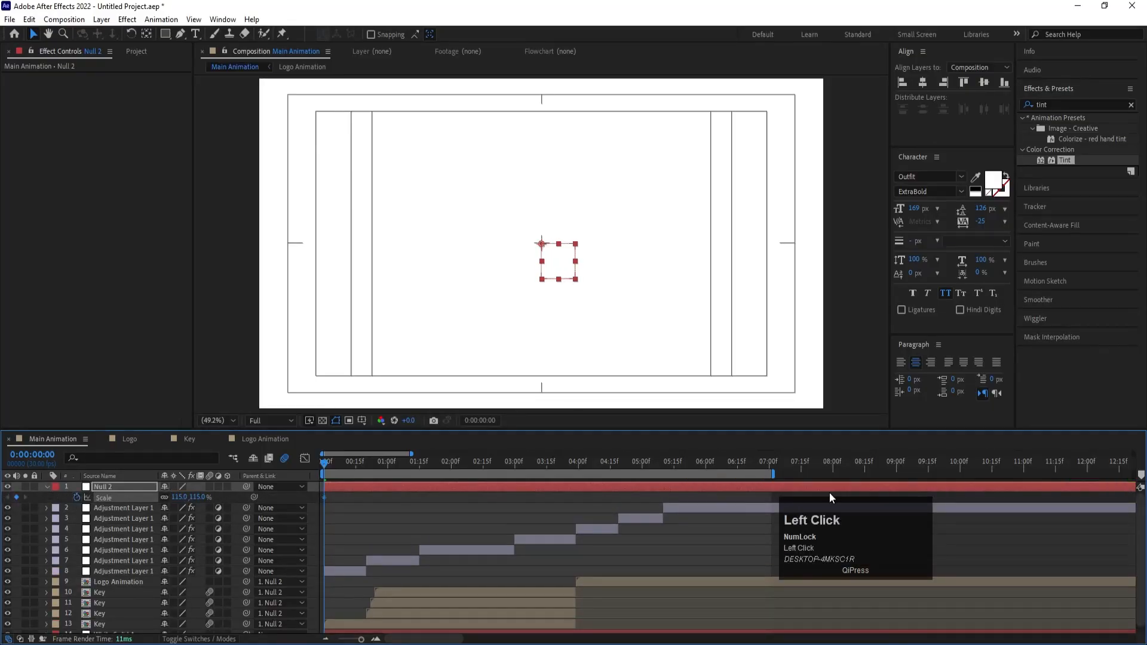
{"action": "left_click", "coordinate": [770, 473]}
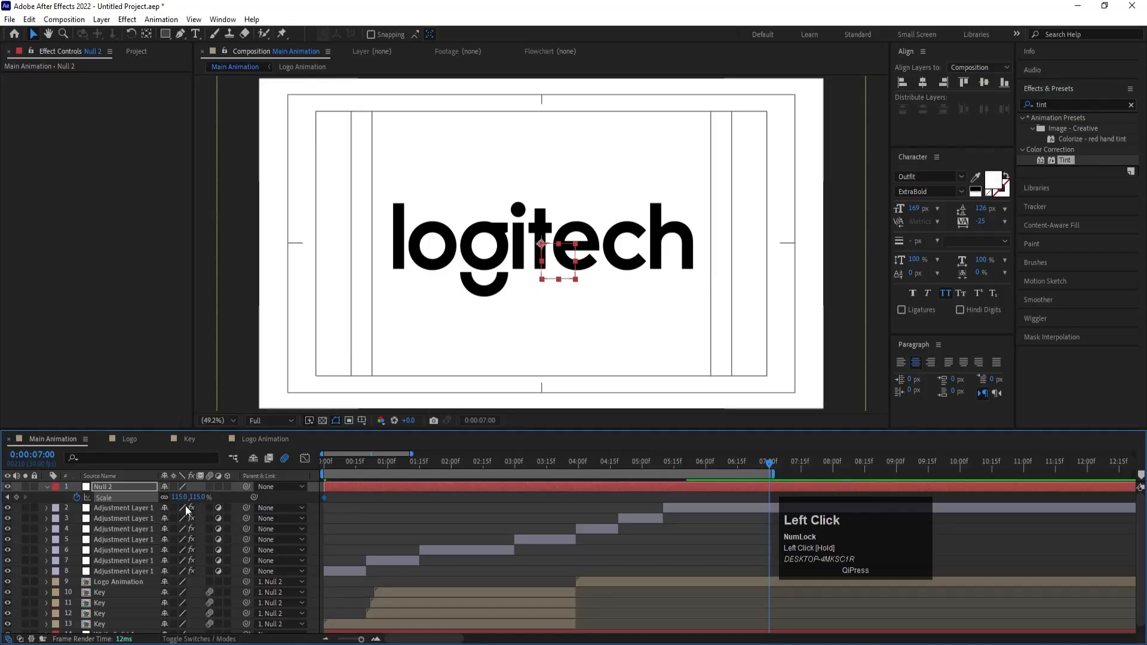
{"action": "type", "text": "100"}
{"action": "key", "text": "Return"}
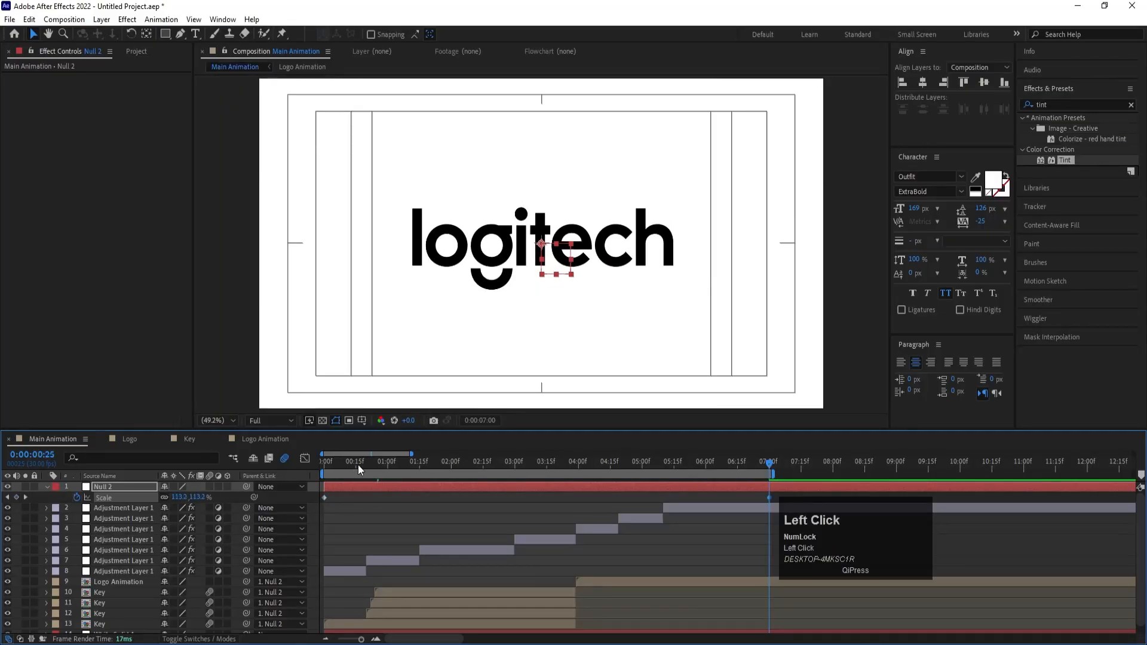
{"action": "key", "text": "space"}
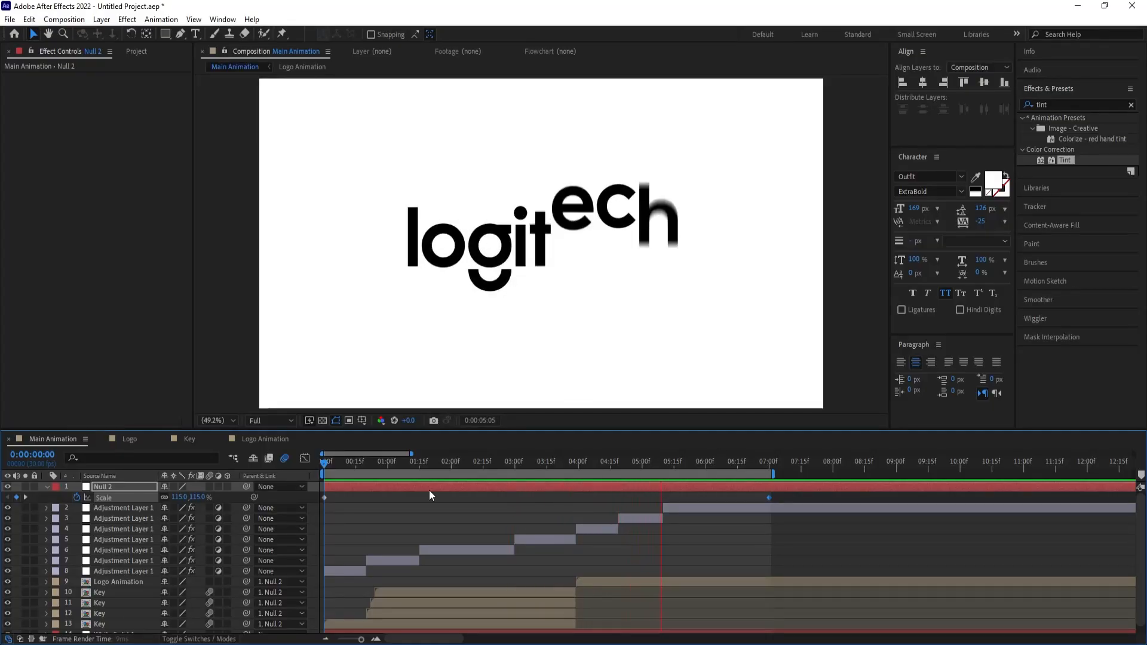
{"action": "key", "text": "space"}
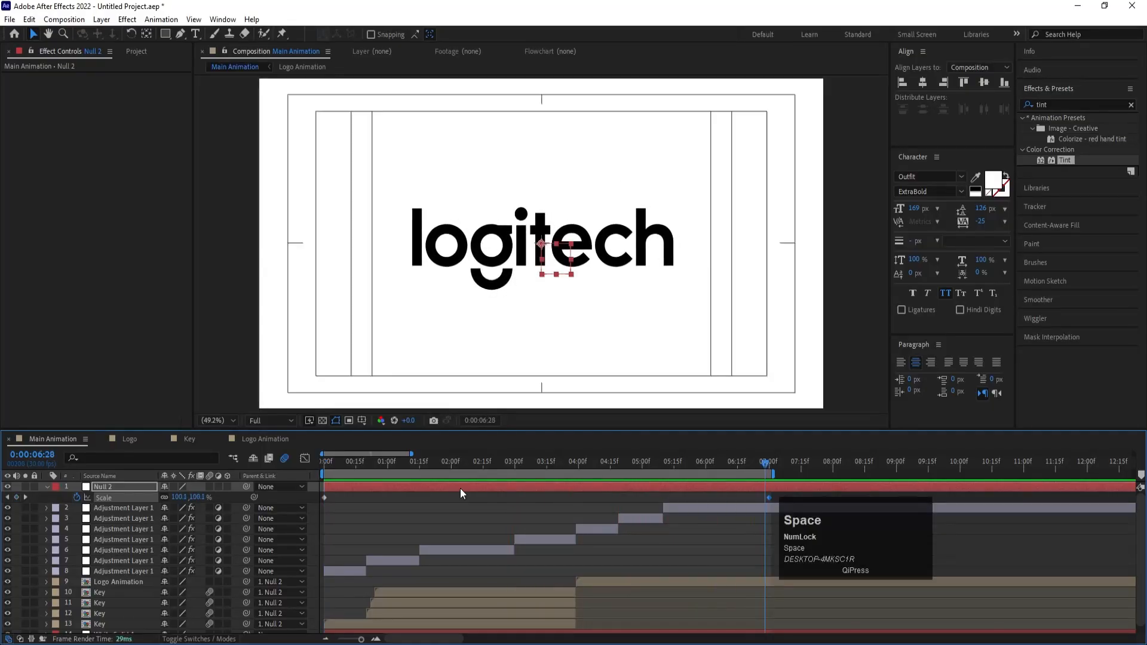